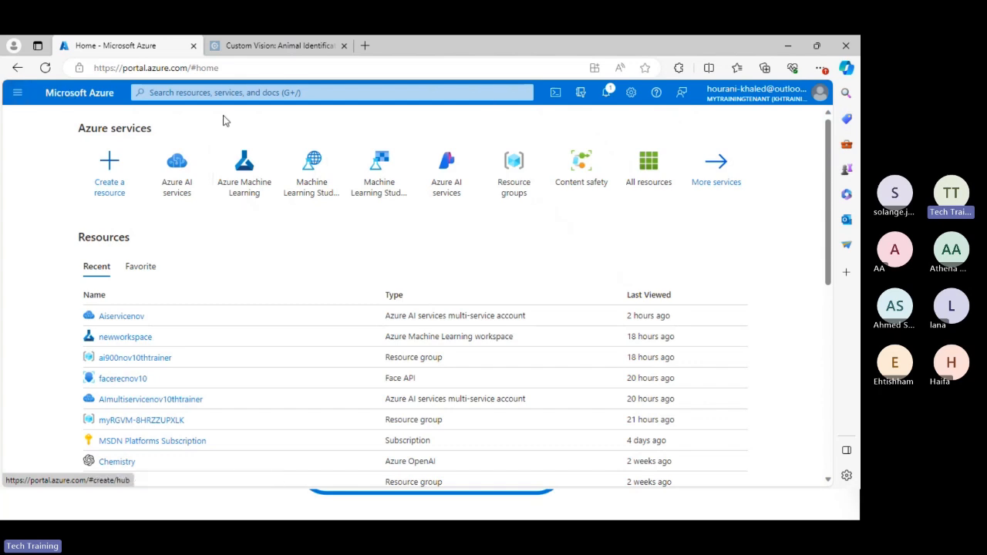
Search the Azure portal's resources and services for "artificial".
{"action": "left_click", "coordinate": [229, 90]}
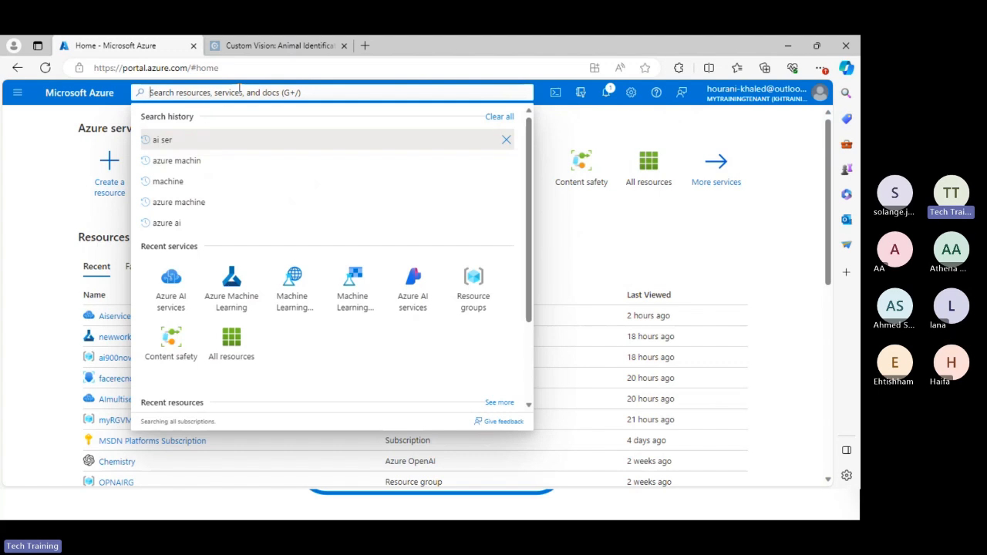
{"action": "type", "text": "art"}
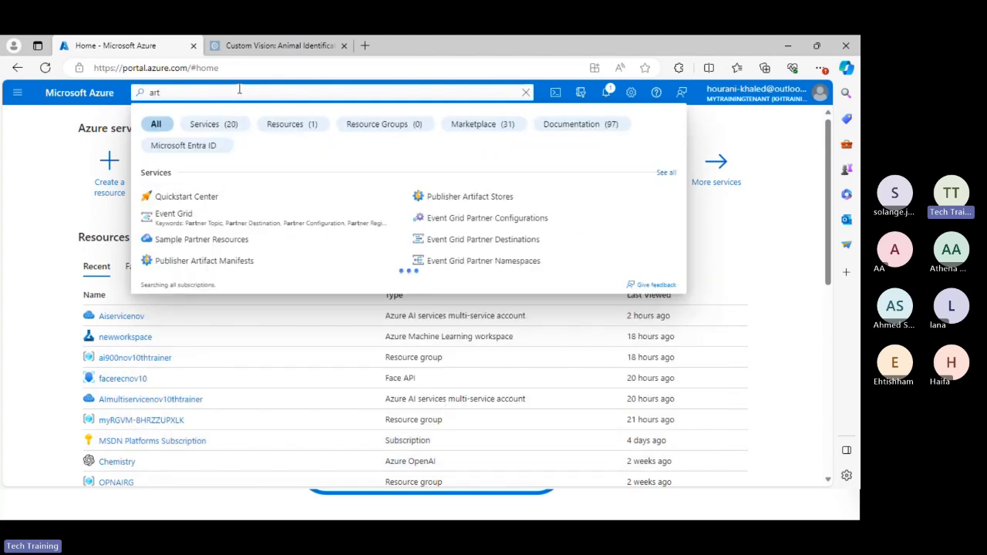
{"action": "type", "text": "i"}
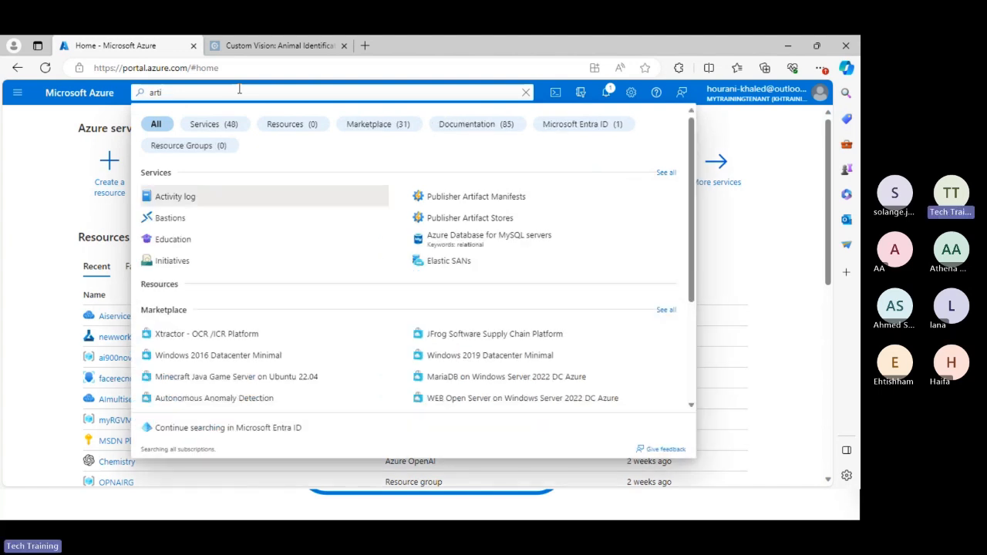
{"action": "type", "text": "fic"}
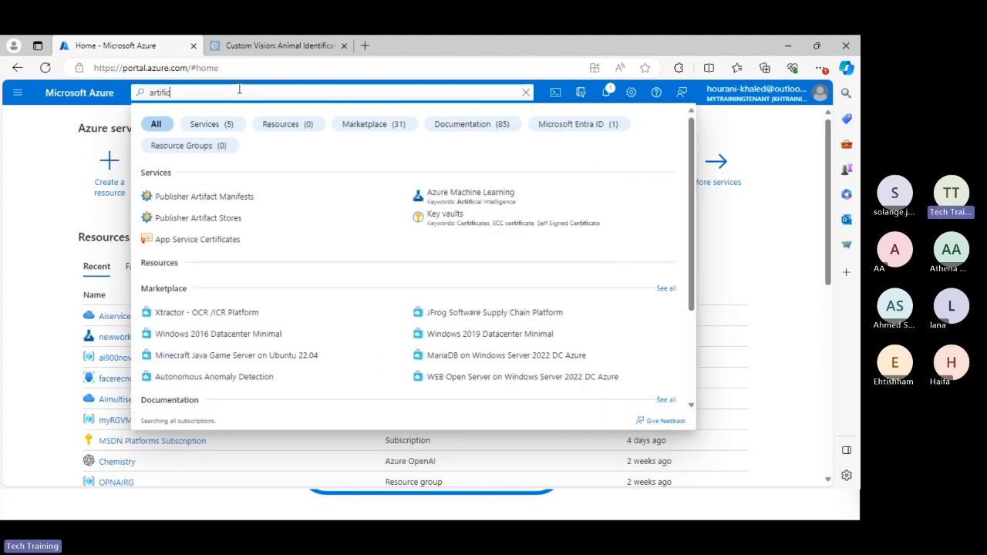
{"action": "type", "text": "ial"}
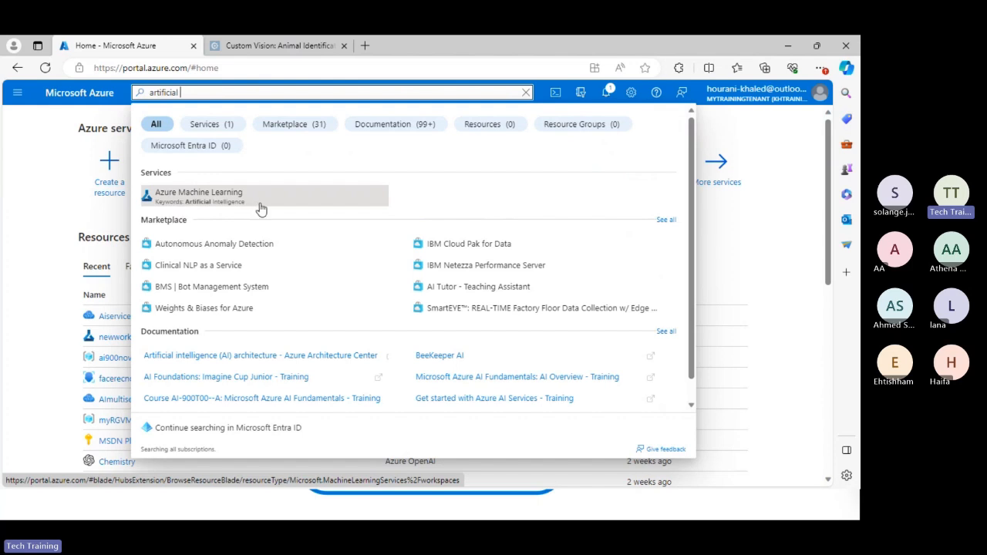
Replace the portal search term with "computer vision" to look up matching services.
{"action": "double_click", "coordinate": [218, 93]}
{"action": "type", "text": "co"}
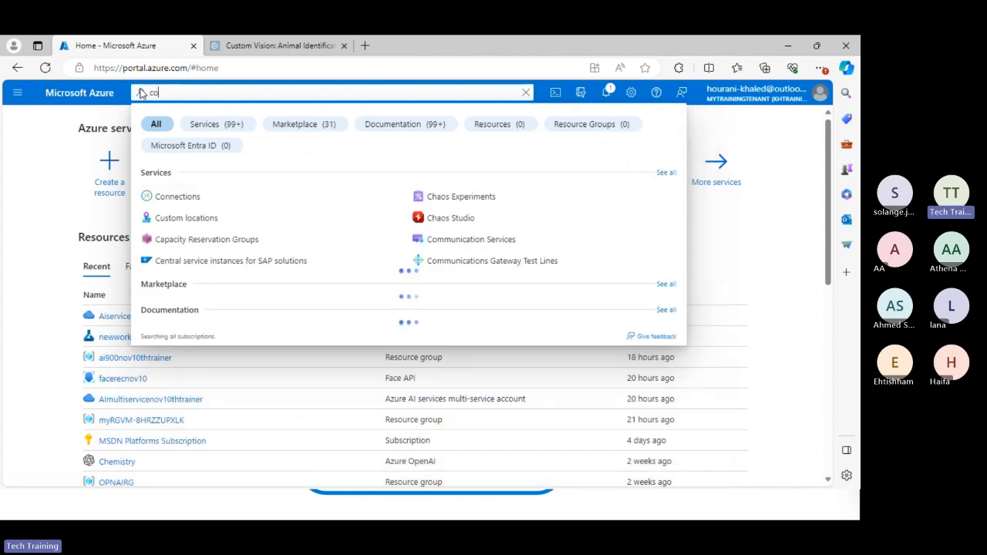
{"action": "type", "text": "mputer vision"}
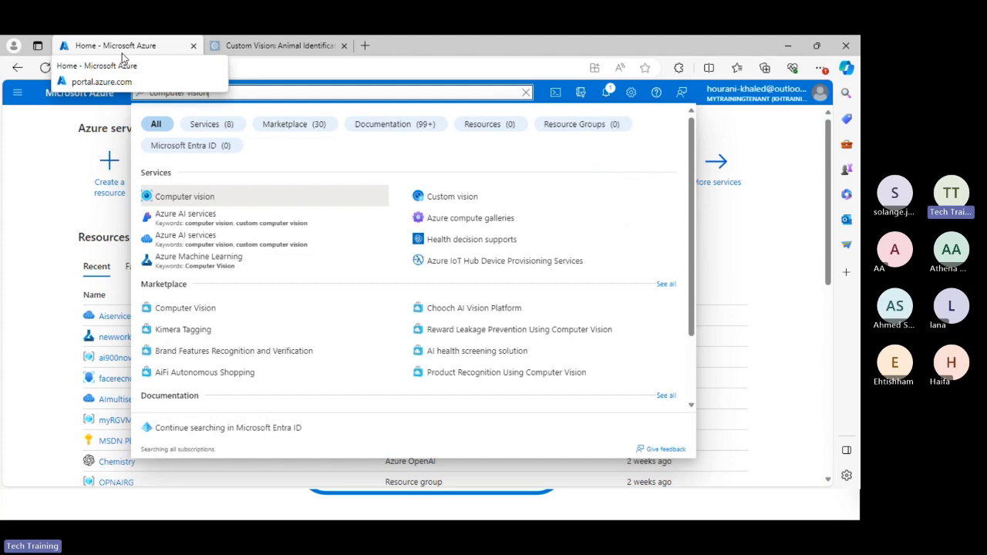
Search the portal for "virtual agent" in place of the previous term.
{"action": "left_click_drag", "start_coordinate": [232, 93], "coordinate": [101, 98]}
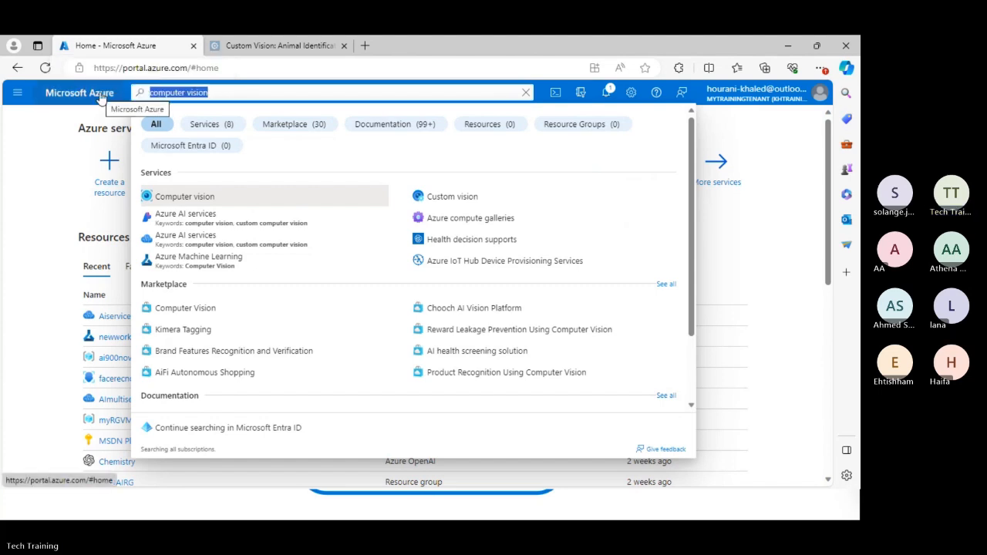
{"action": "type", "text": "virt"}
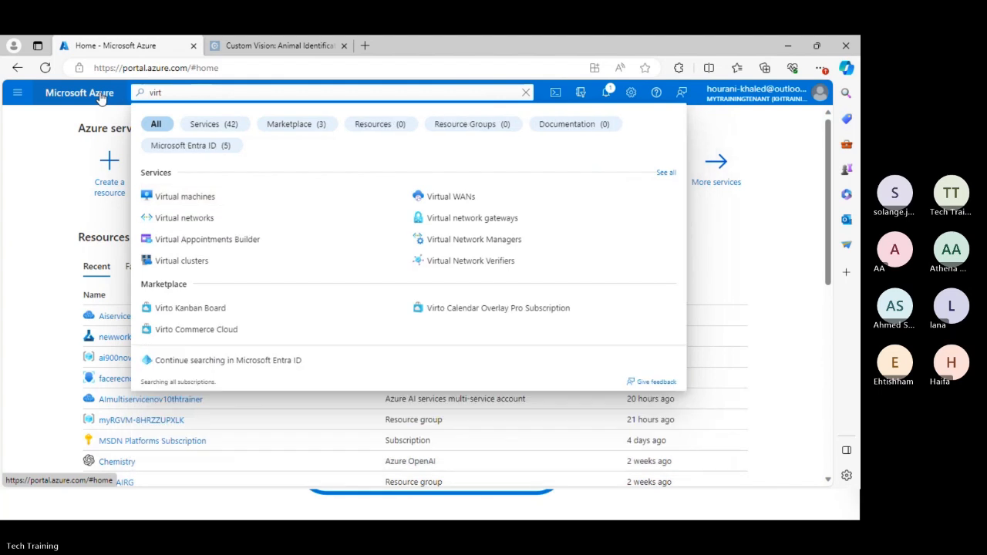
{"action": "type", "text": "ual"}
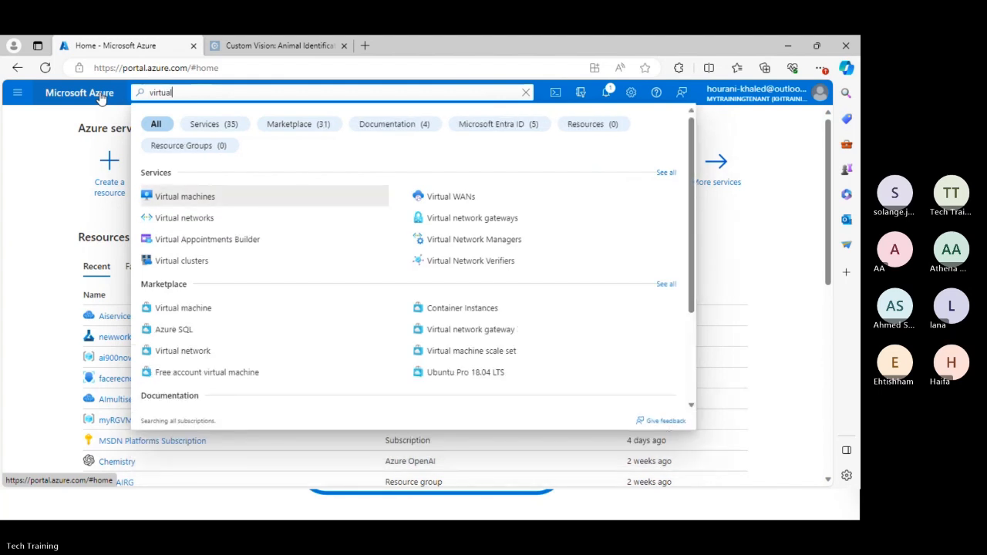
{"action": "type", "text": " agent"}
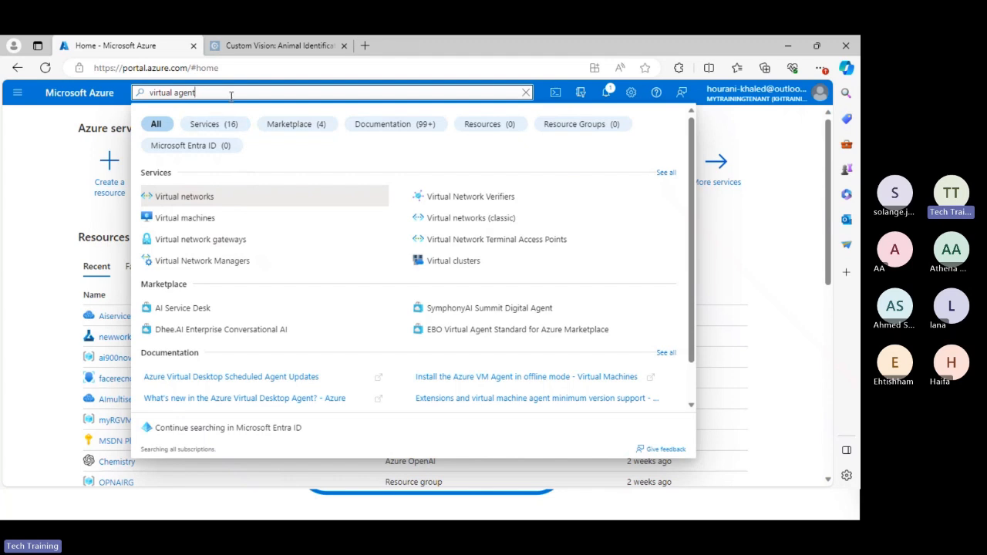
Clear the portal search term and open Azure AI services from the recently used services.
{"action": "left_click_drag", "start_coordinate": [231, 94], "coordinate": [114, 100]}
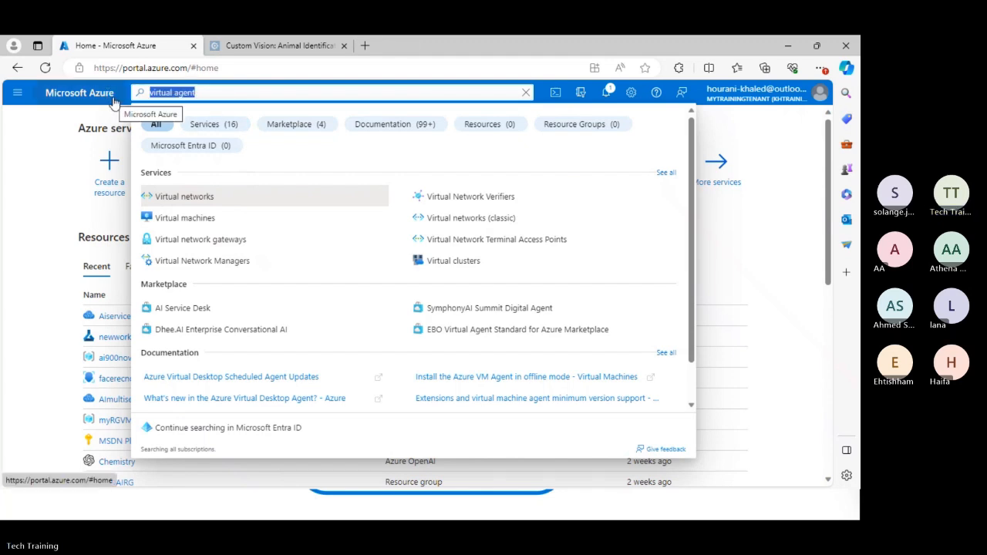
{"action": "type", "text": "ai"}
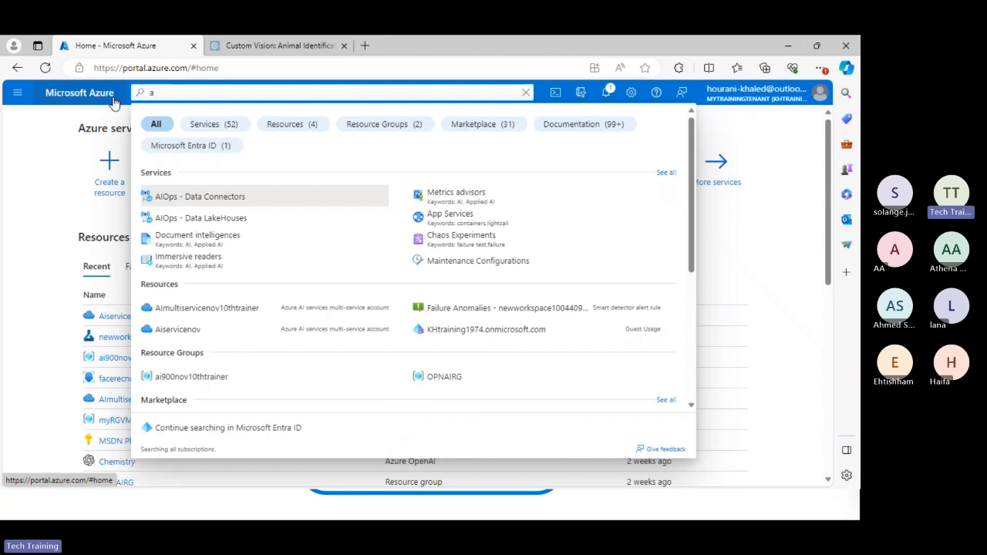
{"action": "key", "text": "BackSpace"}
{"action": "key", "text": "BackSpace"}
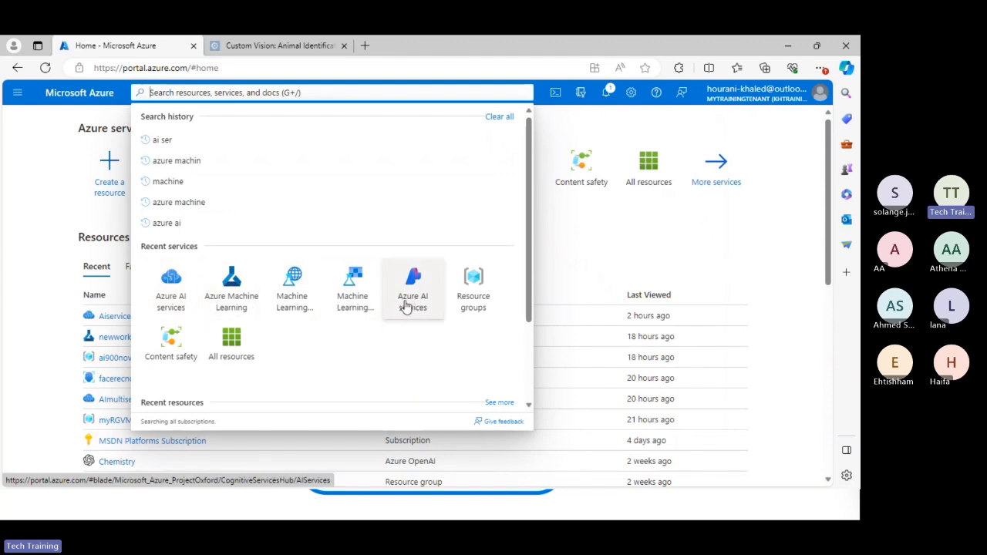
{"action": "left_click", "coordinate": [172, 297]}
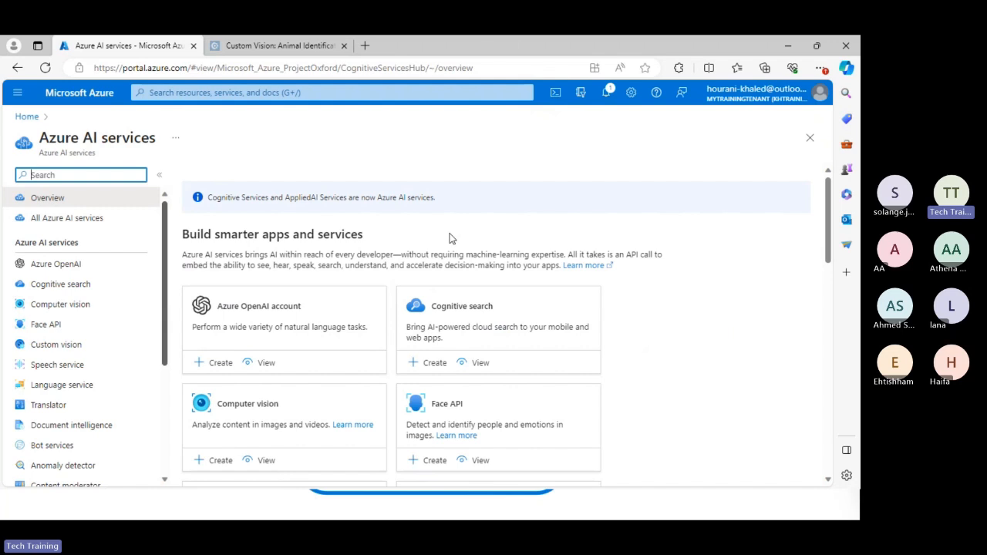
Examine the service cards on the Azure AI services overview, such as vision, speech, language, bot and content safety services.
{"action": "scroll", "coordinate": [399, 299], "scroll_direction": "down", "scroll_amount": 1}
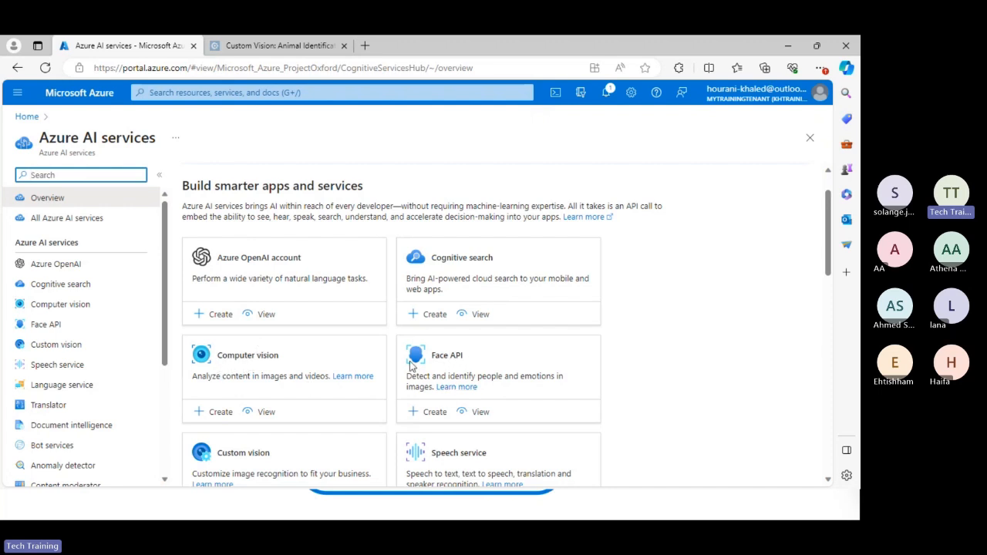
{"action": "scroll", "coordinate": [416, 369], "scroll_direction": "down", "scroll_amount": 3}
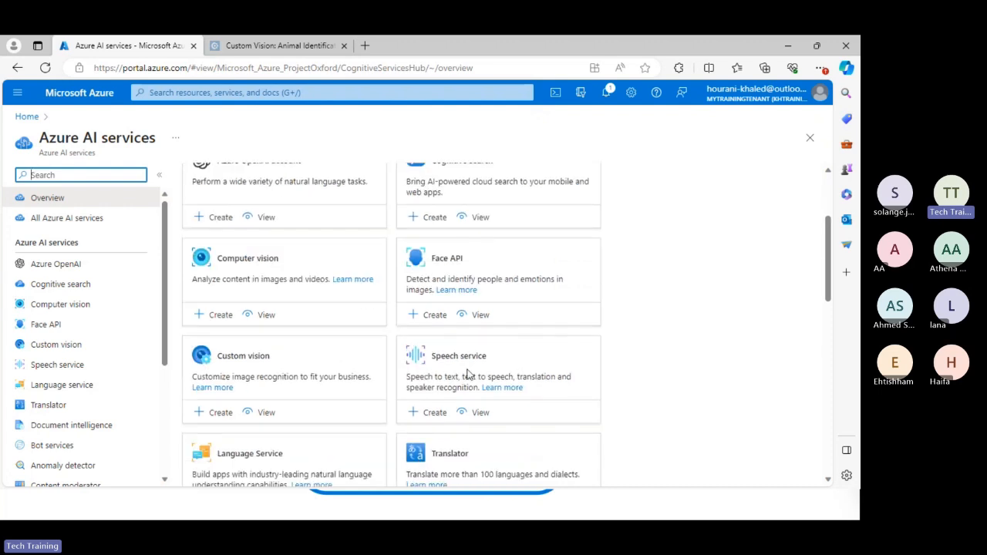
{"action": "scroll", "coordinate": [230, 376], "scroll_direction": "down", "scroll_amount": 2}
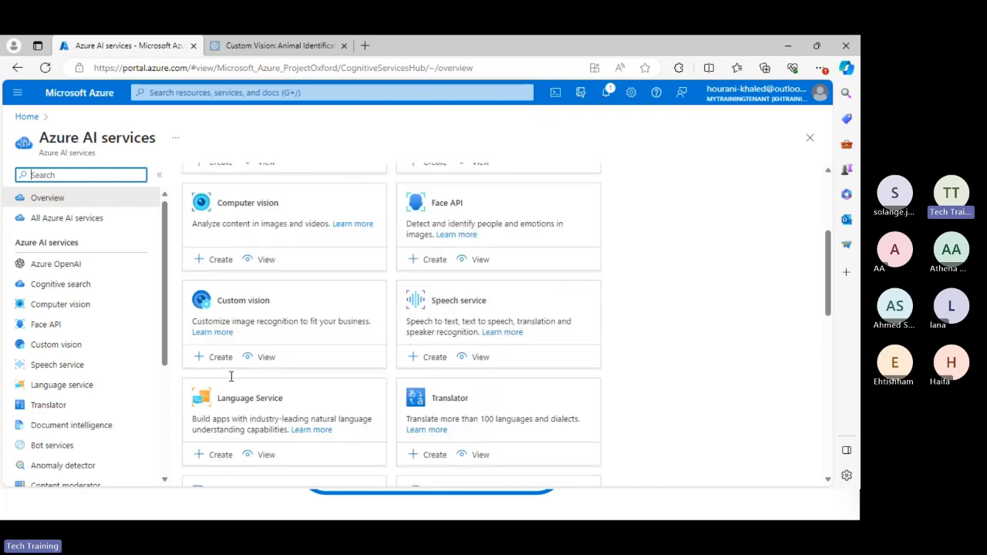
{"action": "scroll", "coordinate": [230, 376], "scroll_direction": "down", "scroll_amount": 1}
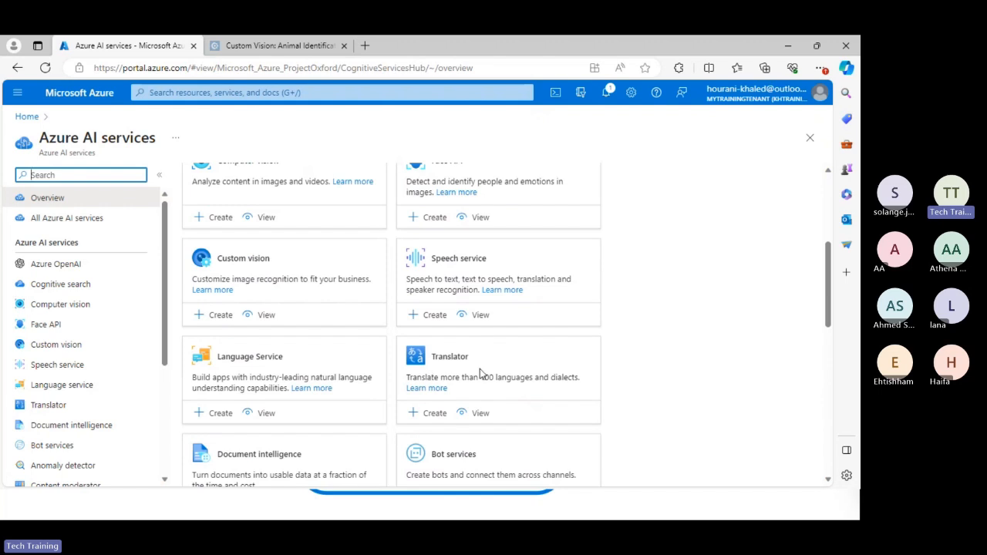
{"action": "scroll", "coordinate": [477, 370], "scroll_direction": "down", "scroll_amount": 3}
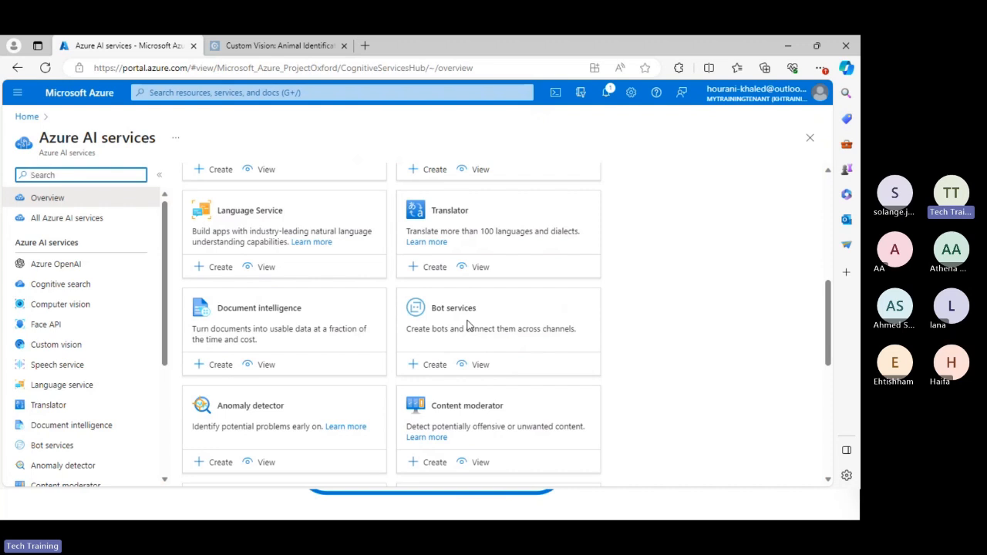
{"action": "scroll", "coordinate": [467, 324], "scroll_direction": "down", "scroll_amount": 6}
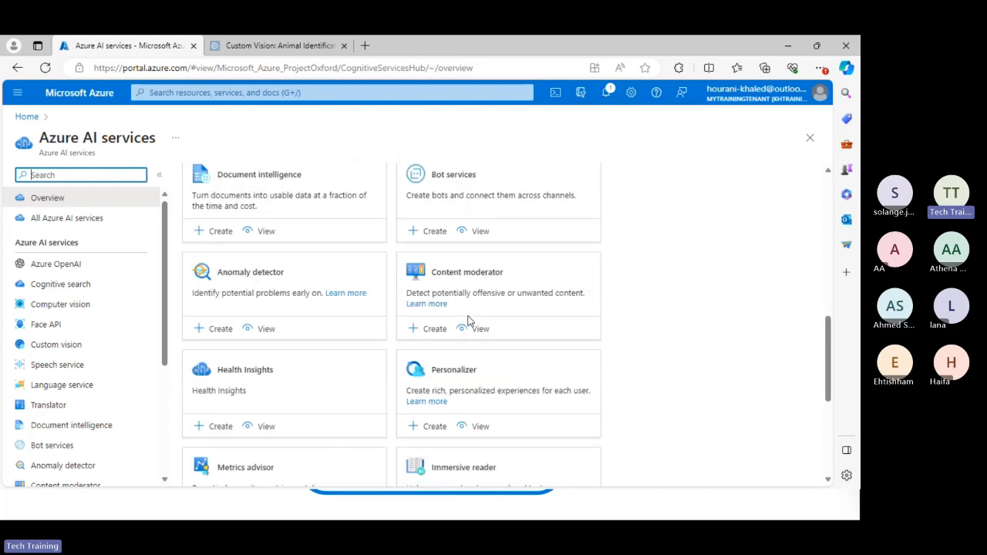
{"action": "scroll", "coordinate": [469, 327], "scroll_direction": "up", "scroll_amount": 8}
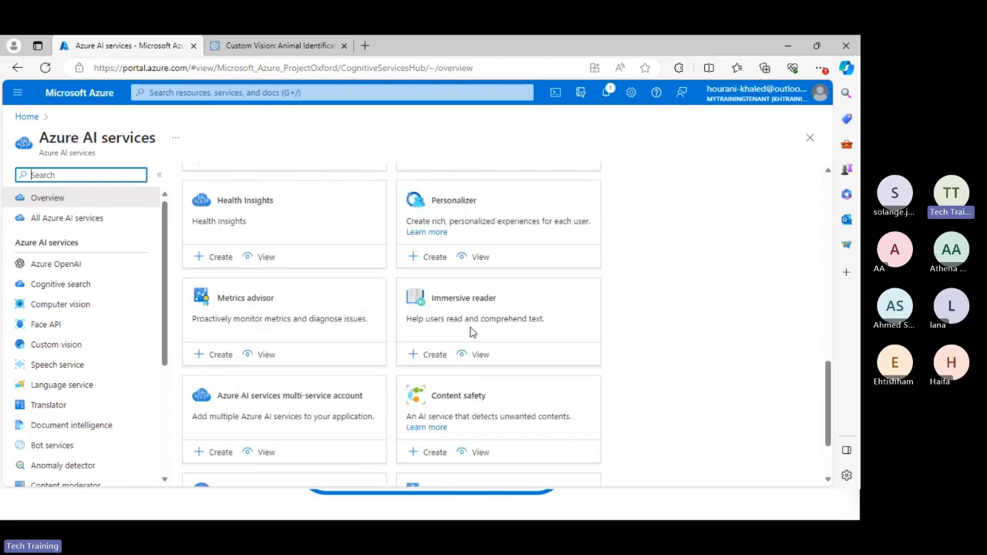
{"action": "scroll", "coordinate": [472, 330], "scroll_direction": "up", "scroll_amount": 1}
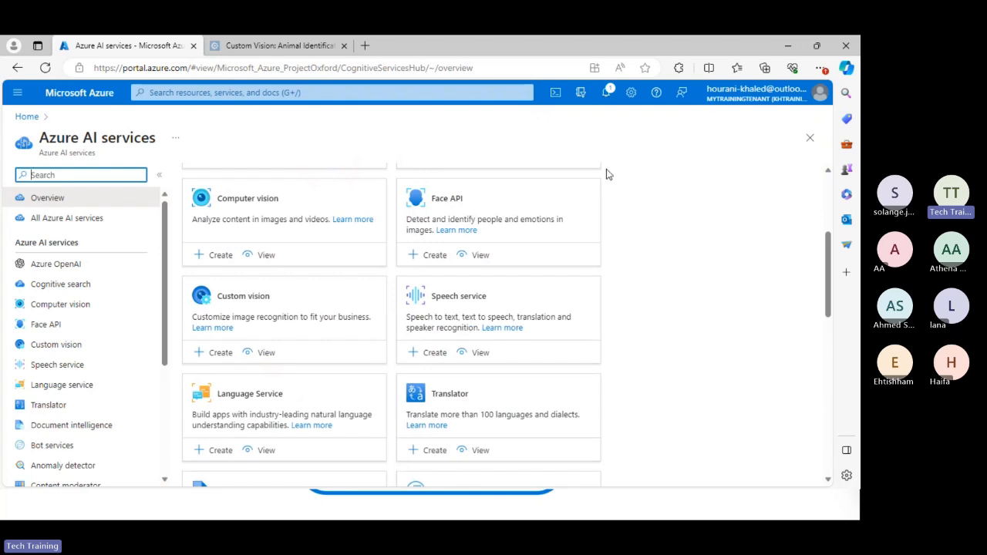
Switch to the Azure Basics slide and underline the word Subscription in red on its diagram.
{"action": "left_click", "coordinate": [782, 44]}
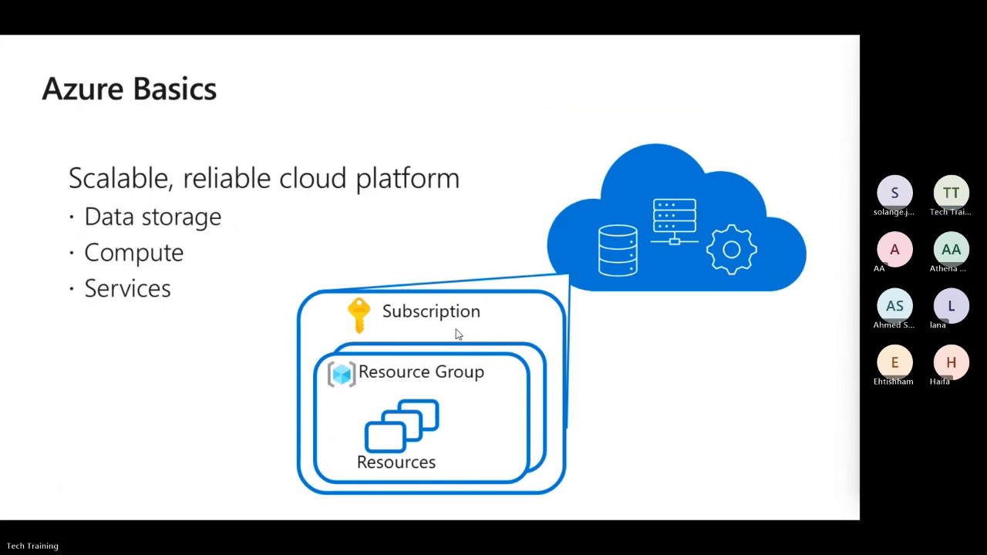
{"action": "left_click_drag", "start_coordinate": [396, 331], "coordinate": [464, 332]}
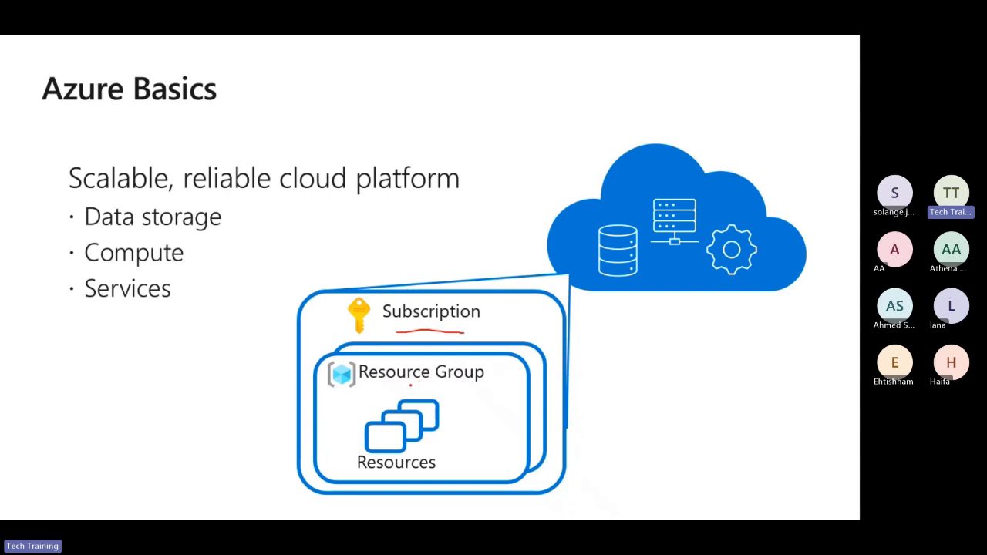
Switch back to the Azure portal and start creating a Computer vision resource from the Azure AI services overview.
{"action": "key", "text": "alt+Tab"}
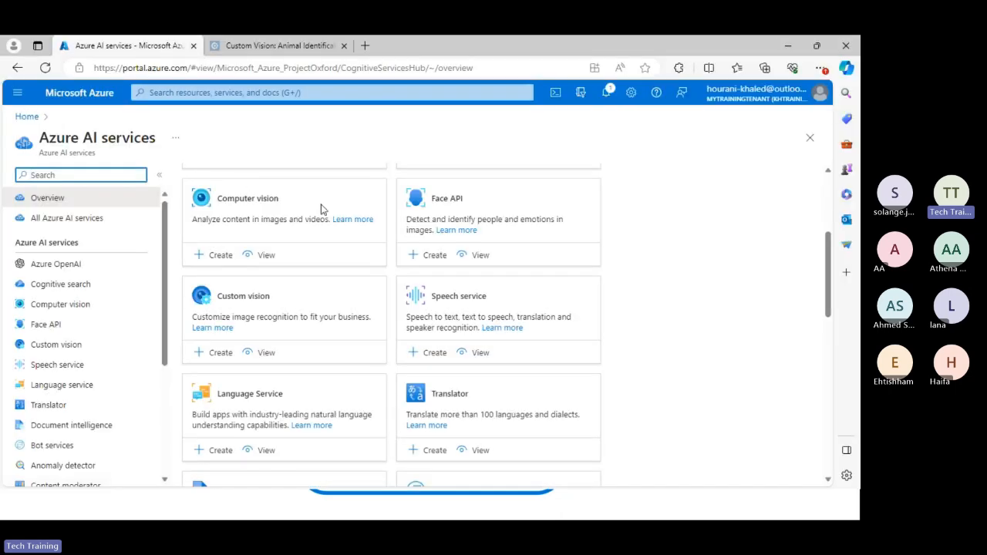
{"action": "scroll", "coordinate": [289, 249], "scroll_direction": "up", "scroll_amount": 3}
{"action": "scroll", "coordinate": [432, 220], "scroll_direction": "down", "scroll_amount": 2}
{"action": "scroll", "coordinate": [428, 225], "scroll_direction": "up", "scroll_amount": 1}
{"action": "scroll", "coordinate": [429, 225], "scroll_direction": "up", "scroll_amount": 1}
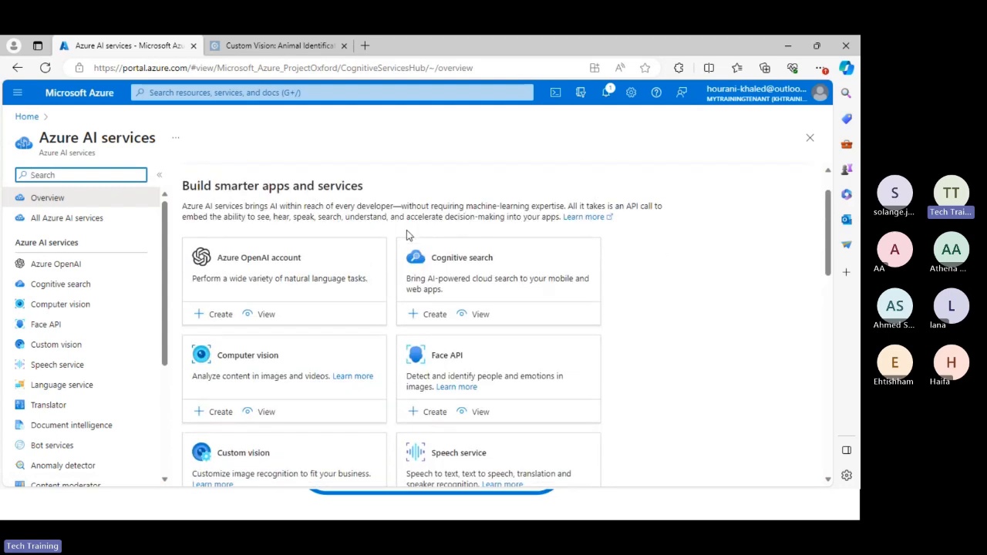
{"action": "scroll", "coordinate": [312, 316], "scroll_direction": "down", "scroll_amount": 2}
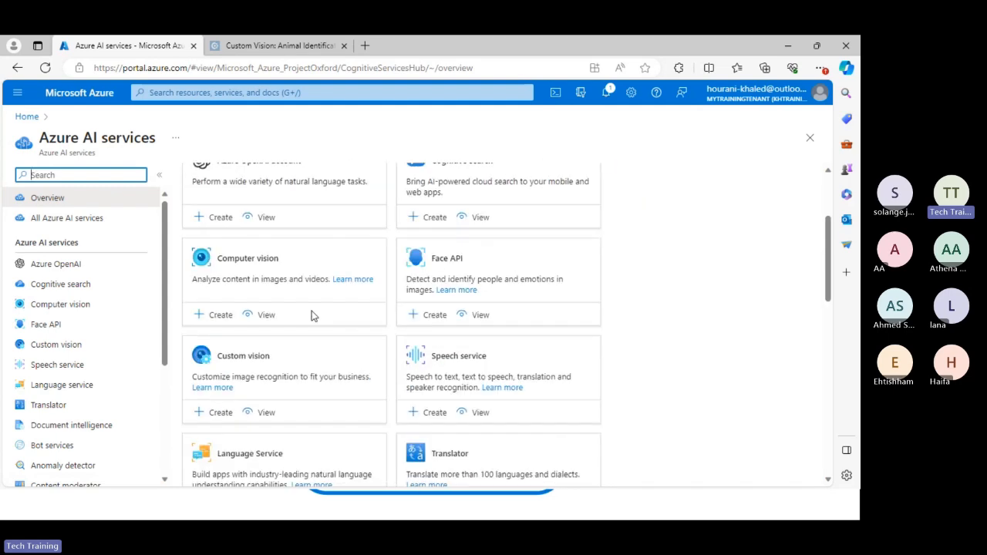
{"action": "left_click", "coordinate": [225, 320]}
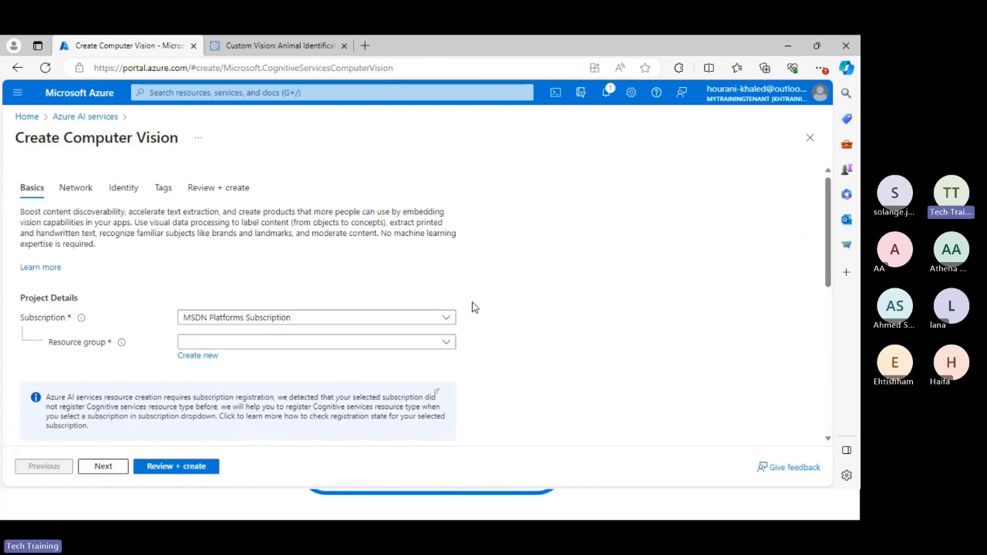
Check the subscription and existing resource group choices in the Computer Vision project details, leaving the resource group unselected.
{"action": "scroll", "coordinate": [473, 308], "scroll_direction": "down", "scroll_amount": 1}
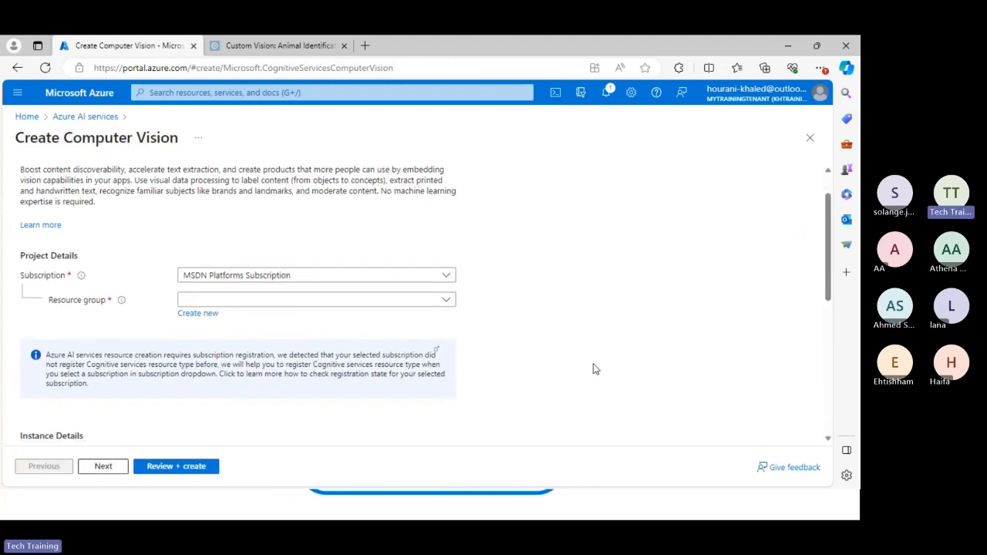
{"action": "left_click", "coordinate": [436, 279]}
{"action": "left_click", "coordinate": [436, 280]}
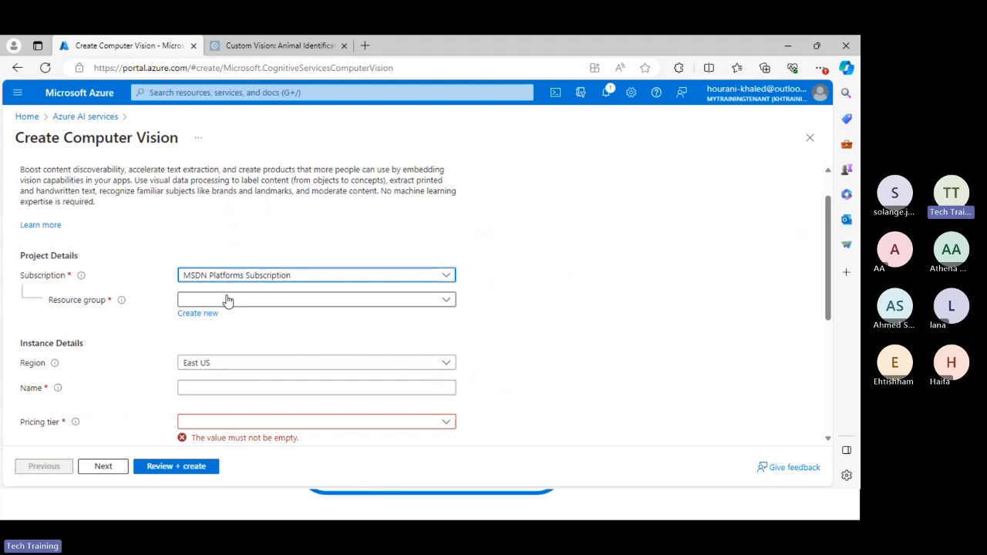
{"action": "left_click", "coordinate": [445, 300]}
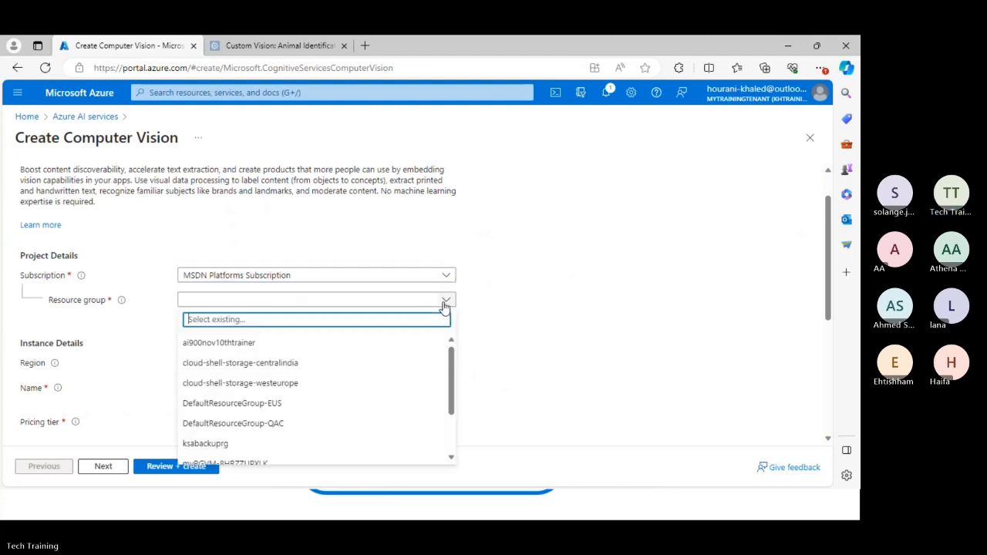
{"action": "mouse_move", "coordinate": [451, 356]}
{"action": "left_mouse_down"}
{"action": "mouse_move", "coordinate": [448, 412]}
{"action": "mouse_move", "coordinate": [451, 351]}
{"action": "left_mouse_up"}
{"action": "left_click", "coordinate": [516, 341]}
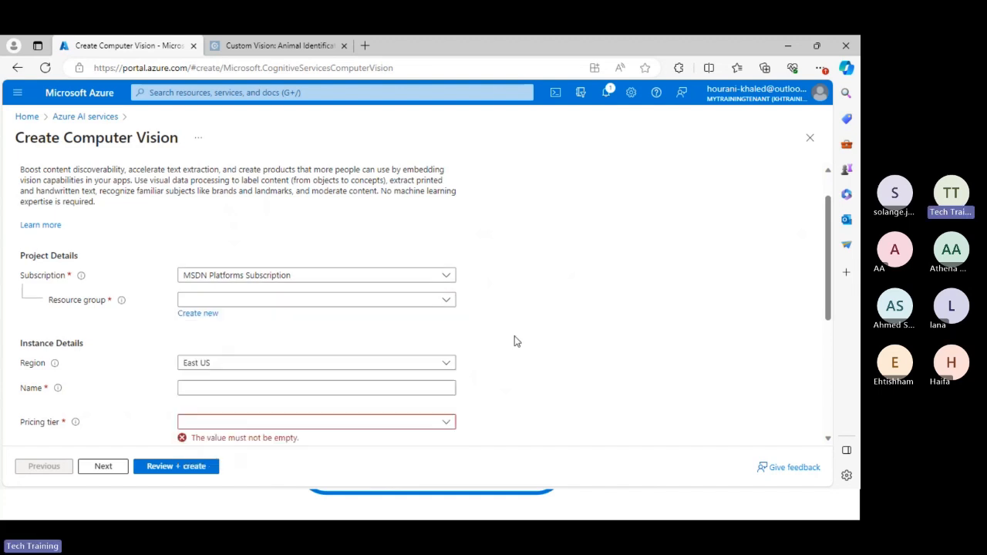
{"action": "left_click", "coordinate": [194, 316]}
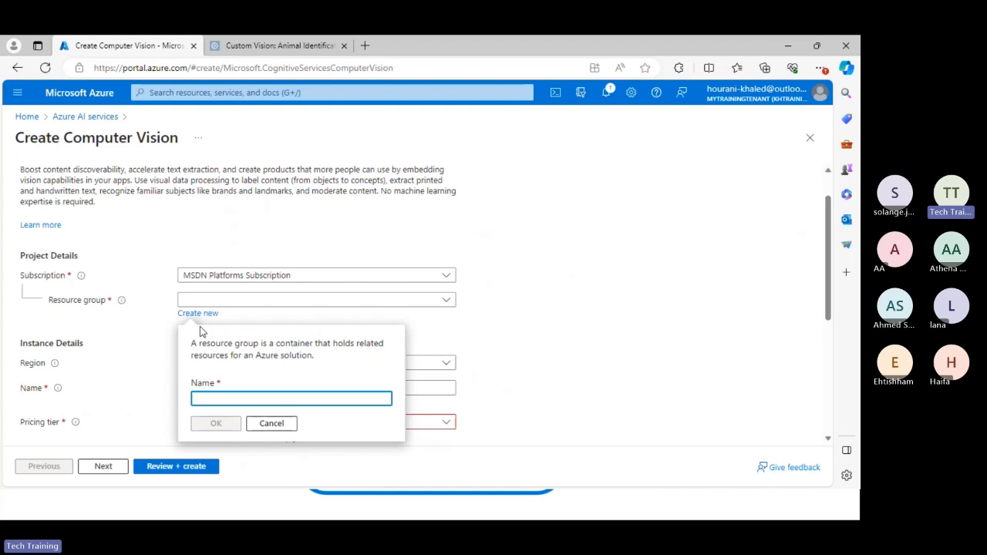
{"action": "type", "text": "A"}
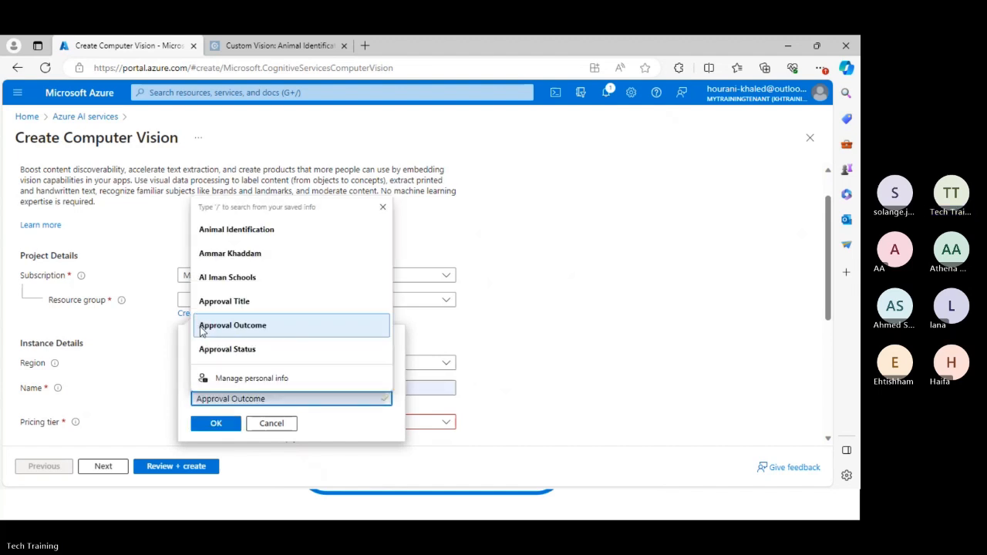
{"action": "key", "text": "Escape"}
{"action": "key", "text": "BackSpace"}
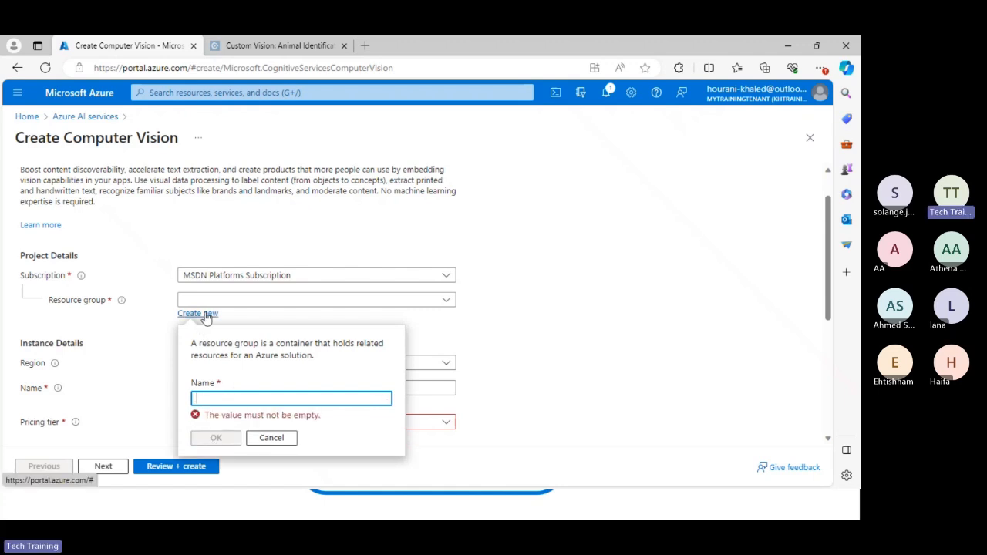
Create a new resource group named AI900NovUDST for the Computer Vision resource.
{"action": "left_click", "coordinate": [206, 319]}
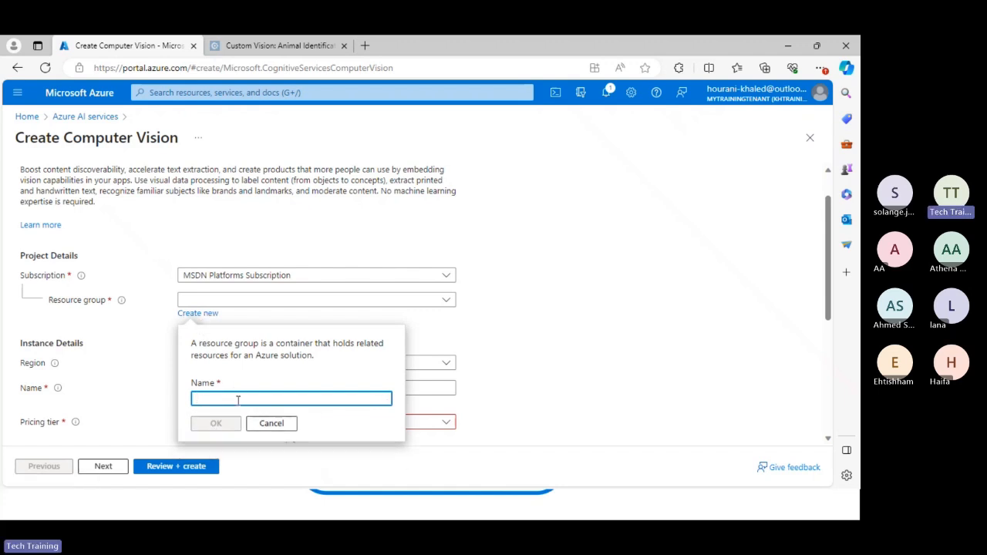
{"action": "type", "text": "AI90"}
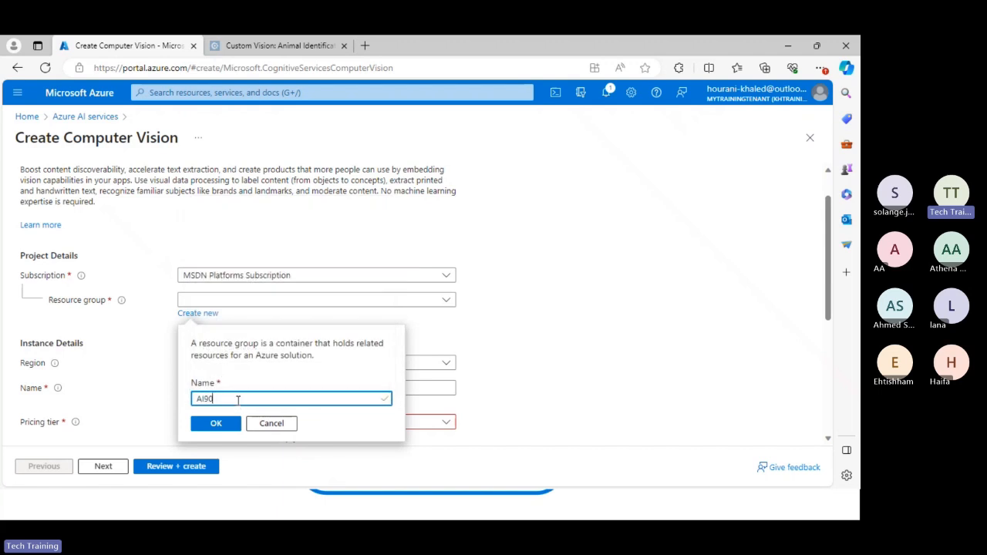
{"action": "type", "text": "0NovUDST"}
{"action": "left_click", "coordinate": [217, 425]}
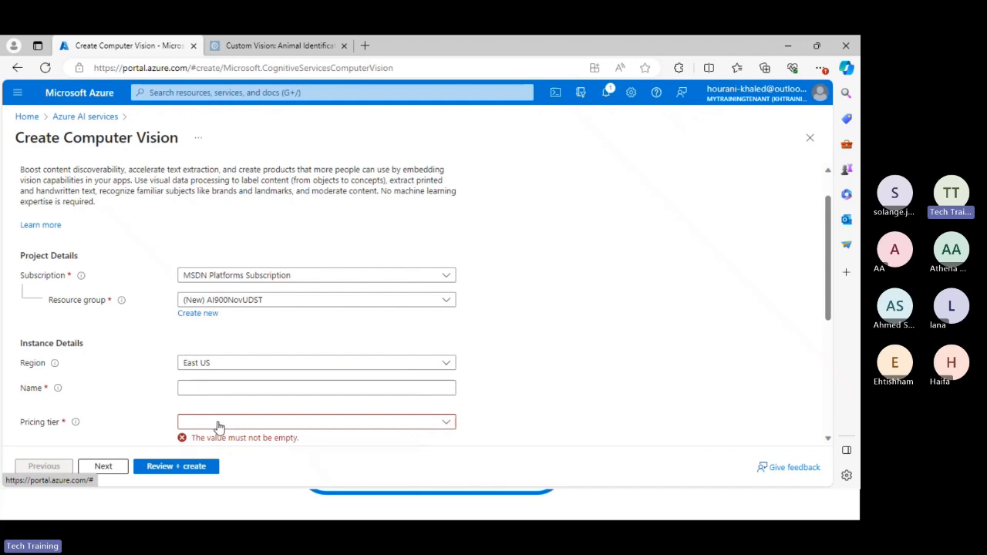
Enter UDST Computer Vision as the instance name of the resource.
{"action": "left_click", "coordinate": [334, 394]}
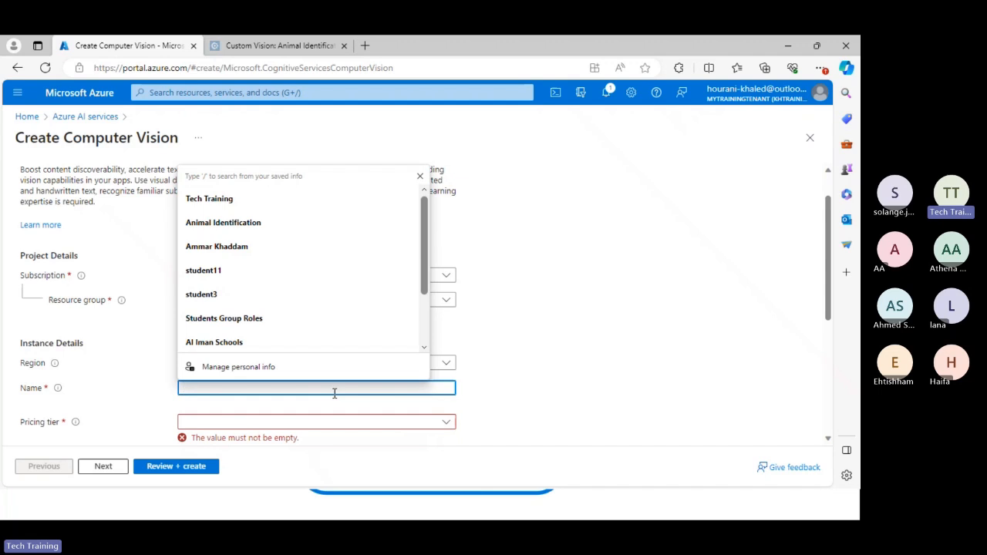
{"action": "type", "text": "UDST "}
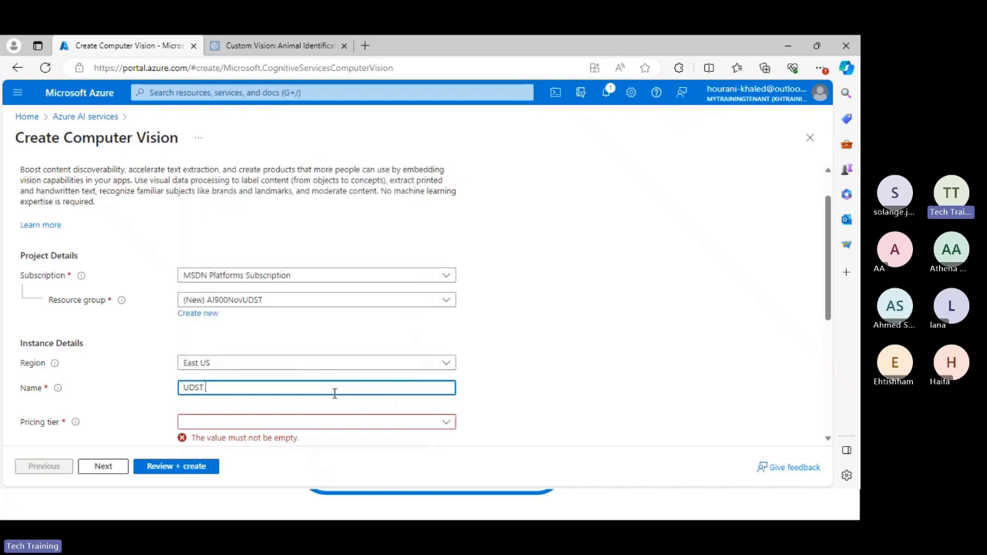
{"action": "type", "text": "Comput"}
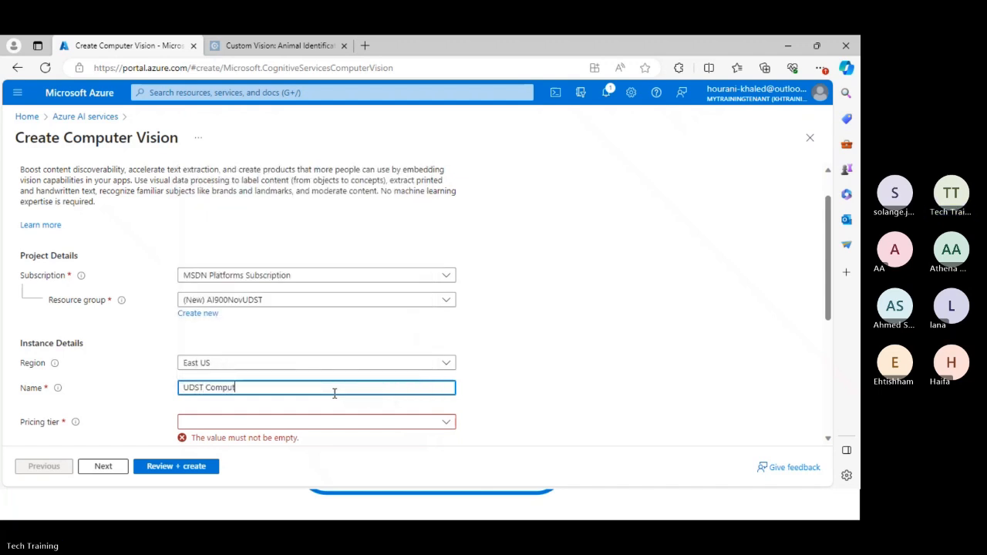
{"action": "type", "text": "er Vision"}
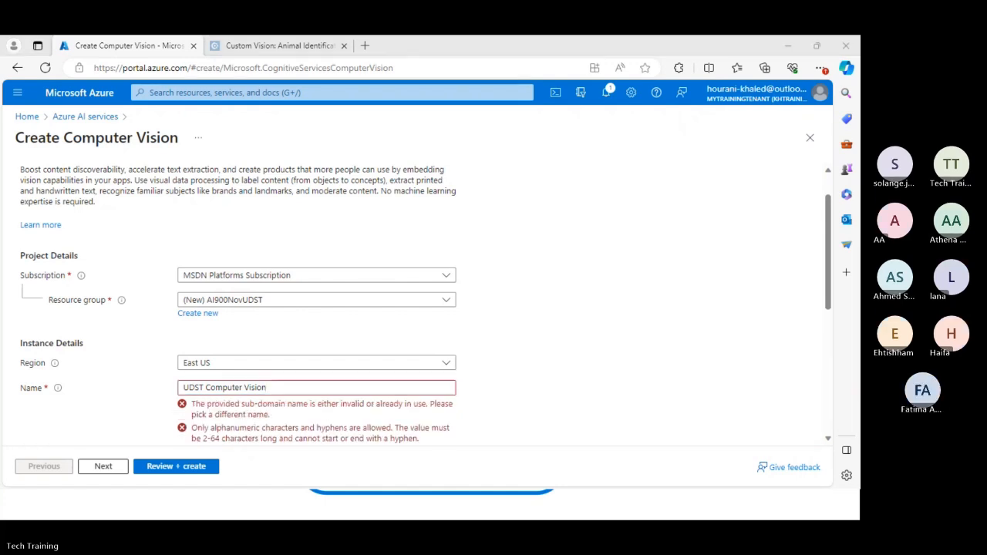
Remove both spaces from the instance name so that it reads UDSTComputerVision.
{"action": "left_click", "coordinate": [245, 389]}
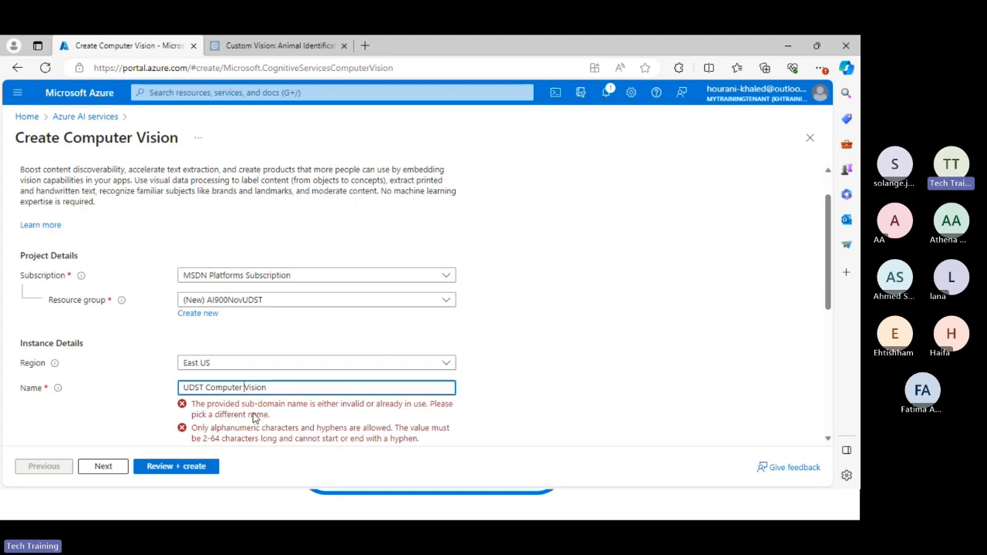
{"action": "key", "text": "BackSpace"}
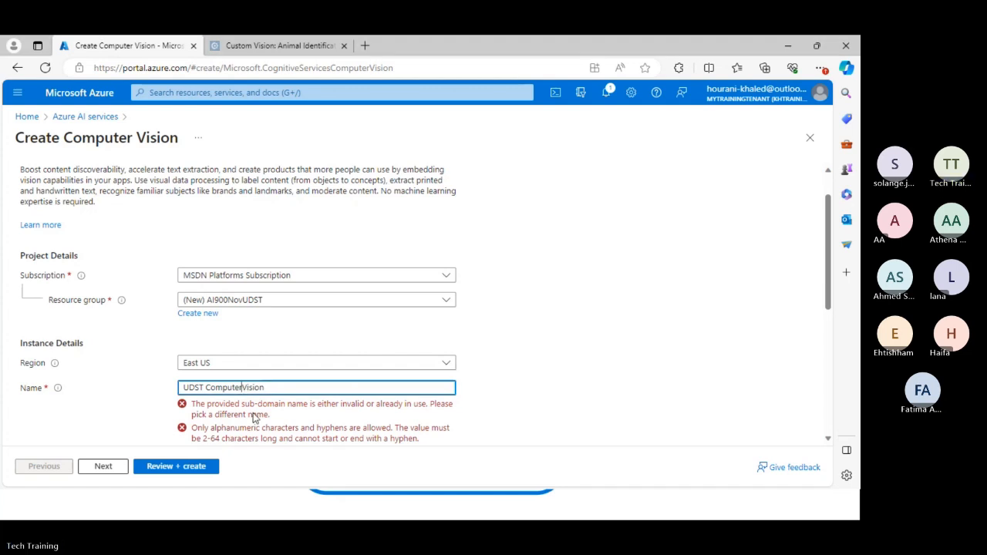
{"action": "key", "text": "Left"}
{"action": "key", "text": "Left"}
{"action": "key", "text": "Left"}
{"action": "key", "text": "Left"}
{"action": "key", "text": "BackSpace"}
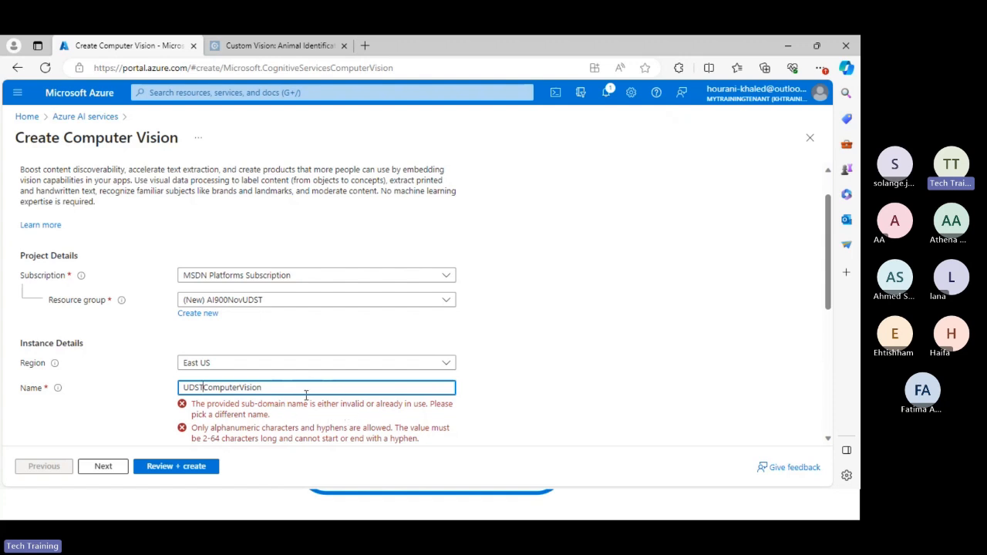
Replace the whole instance name with udst2023ai900Nov11.
{"action": "left_click_drag", "start_coordinate": [306, 395], "coordinate": [60, 400]}
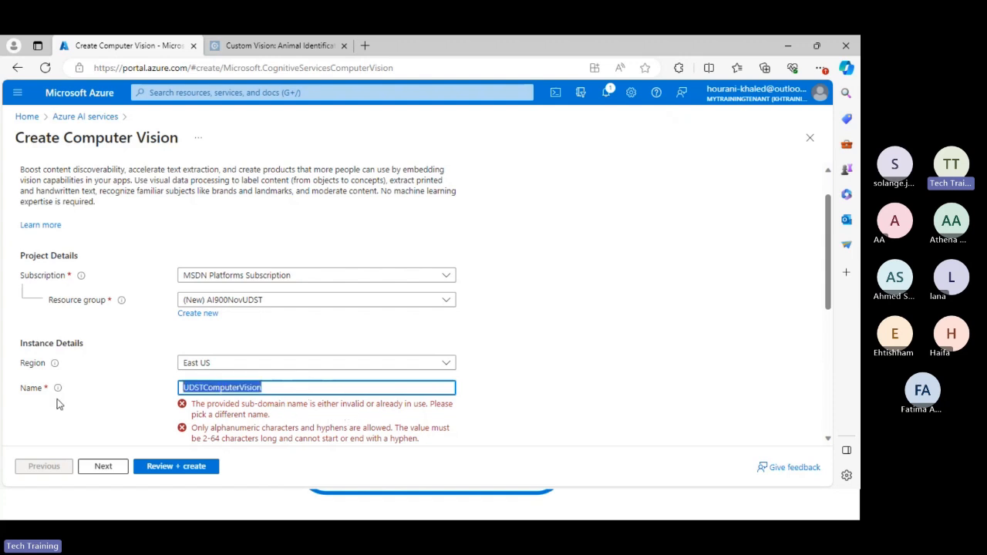
{"action": "type", "text": "uds"}
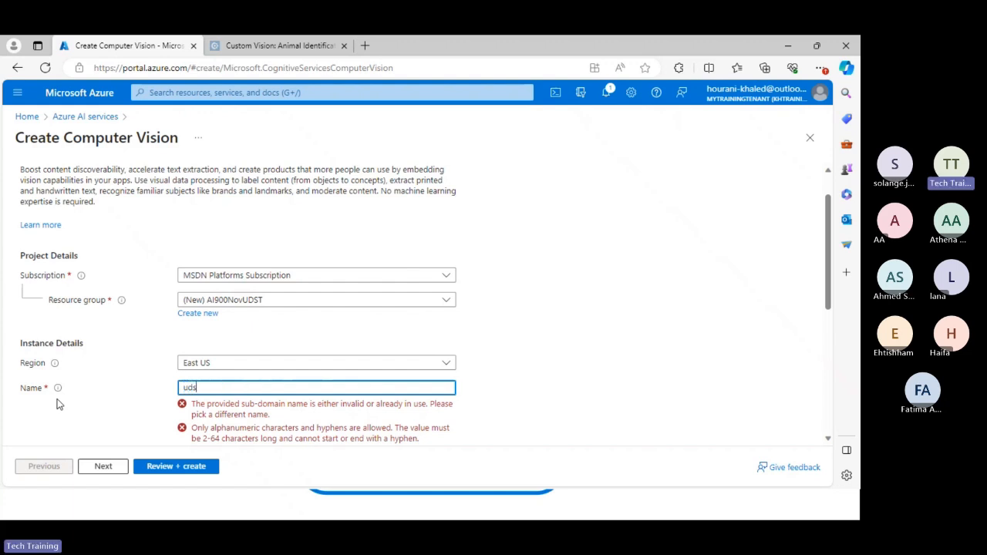
{"action": "type", "text": "t2023"}
{"action": "type", "text": "ai900Nov11"}
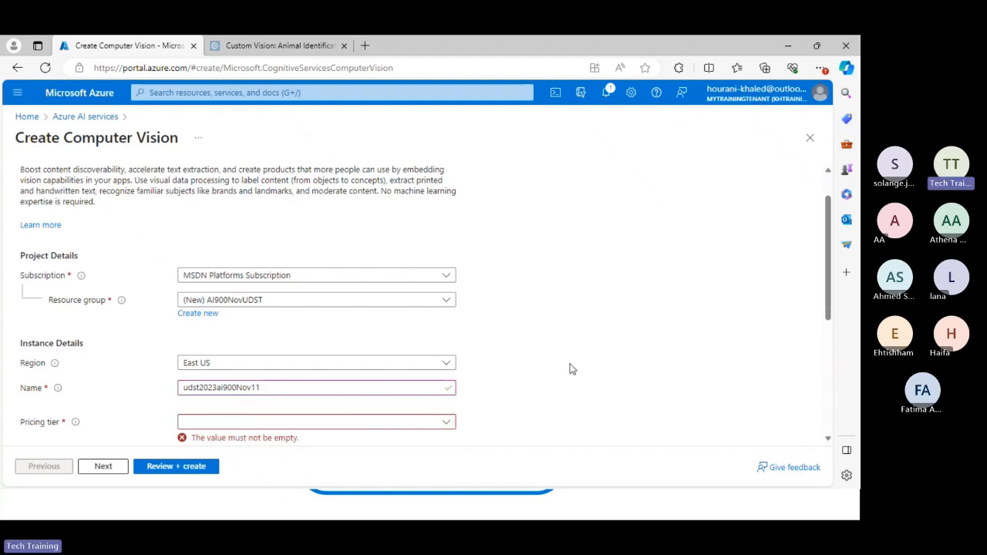
Set the pricing tier to Free F0 (20 Calls per minute, 5K Calls per month).
{"action": "scroll", "coordinate": [571, 368], "scroll_direction": "down", "scroll_amount": 2}
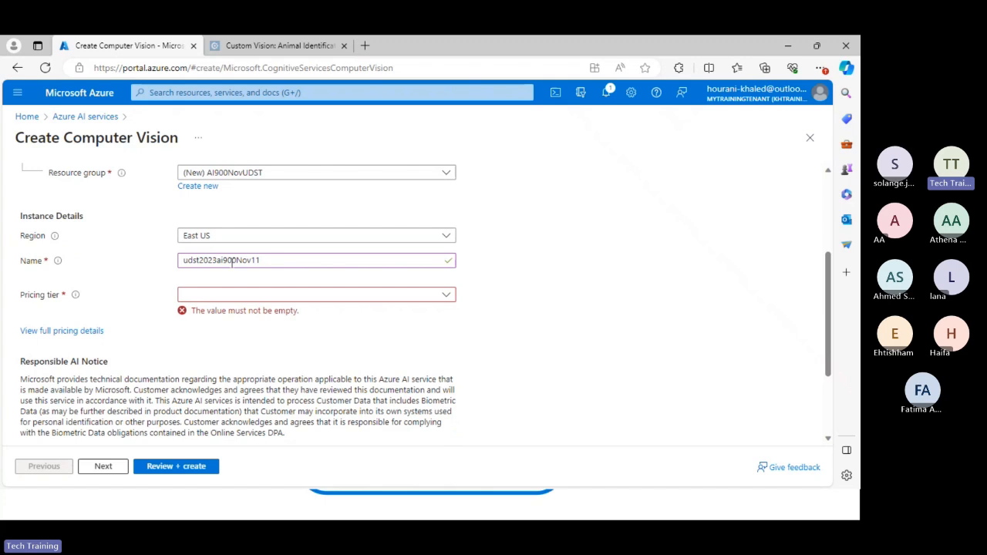
{"action": "left_click", "coordinate": [225, 299]}
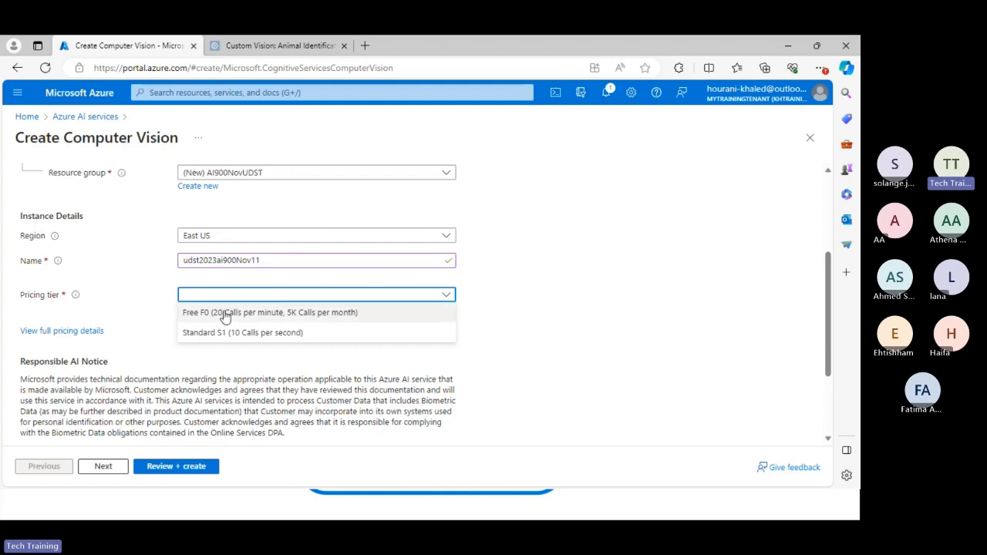
{"action": "left_click", "coordinate": [225, 314]}
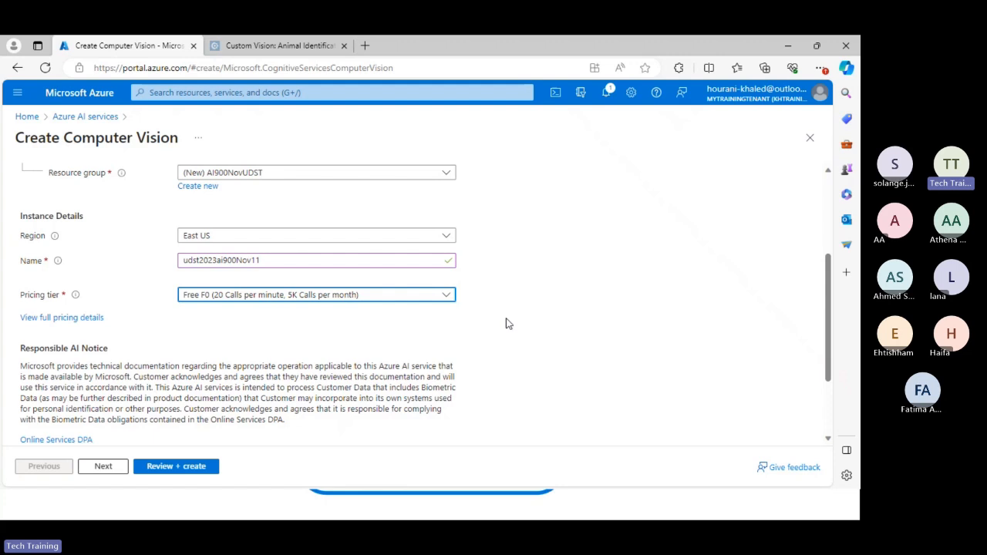
Acknowledge the Responsible AI Notice terms and proceed to the review of the Computer Vision resource.
{"action": "scroll", "coordinate": [561, 320], "scroll_direction": "down", "scroll_amount": 2}
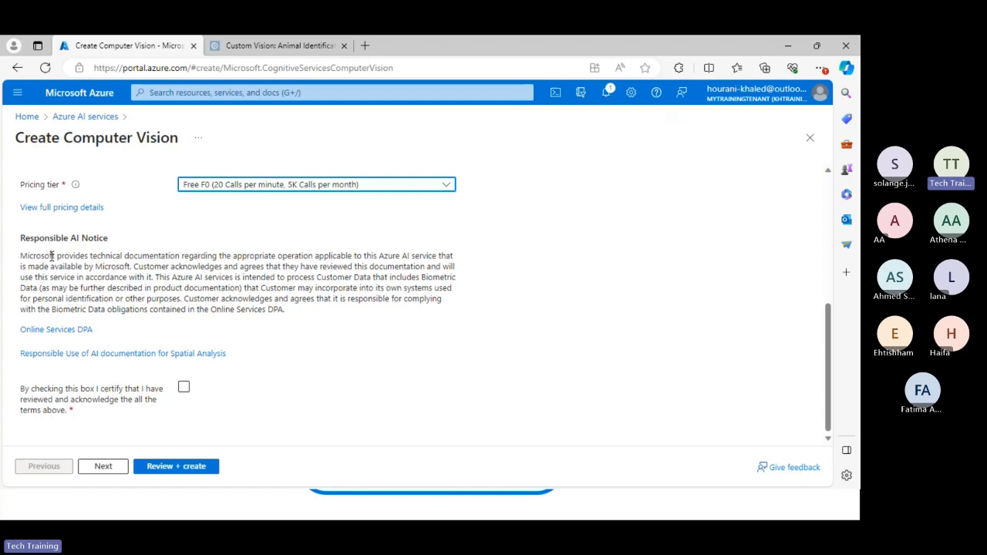
{"action": "left_click", "coordinate": [183, 387]}
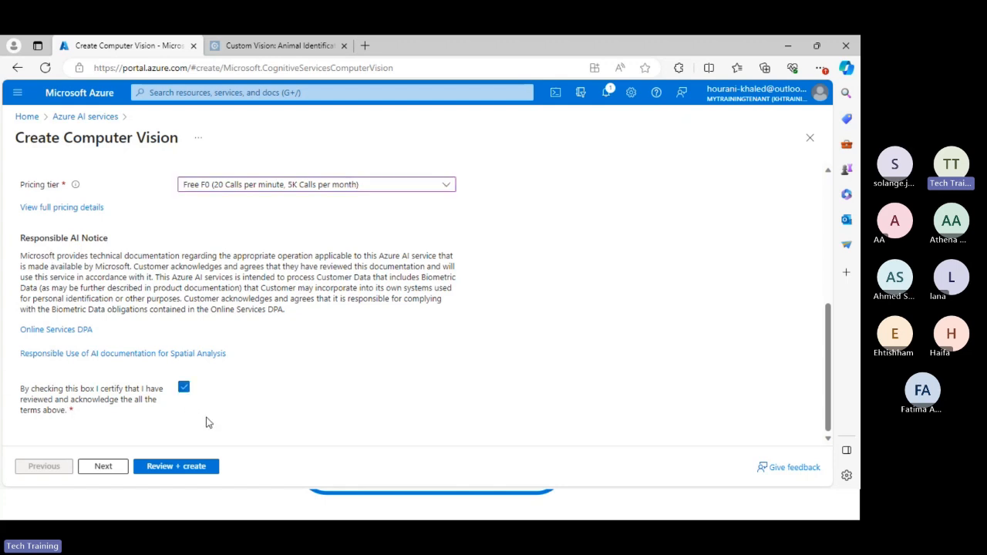
{"action": "left_click", "coordinate": [183, 467]}
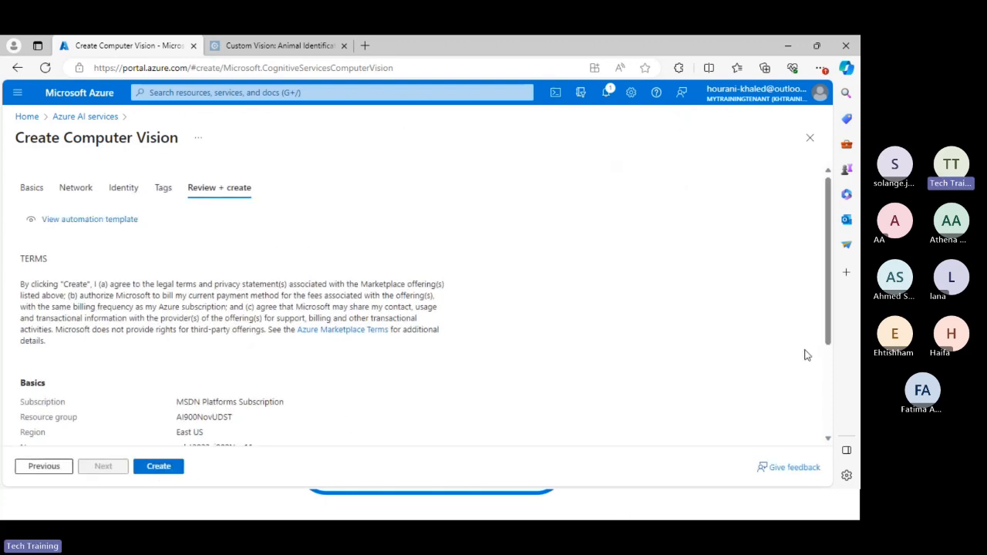
Switch to the Azure Basics slide in the PowerPoint slide show and draw a red check mark beside the Compute and Services bullets.
{"action": "key", "text": "alt+Tab"}
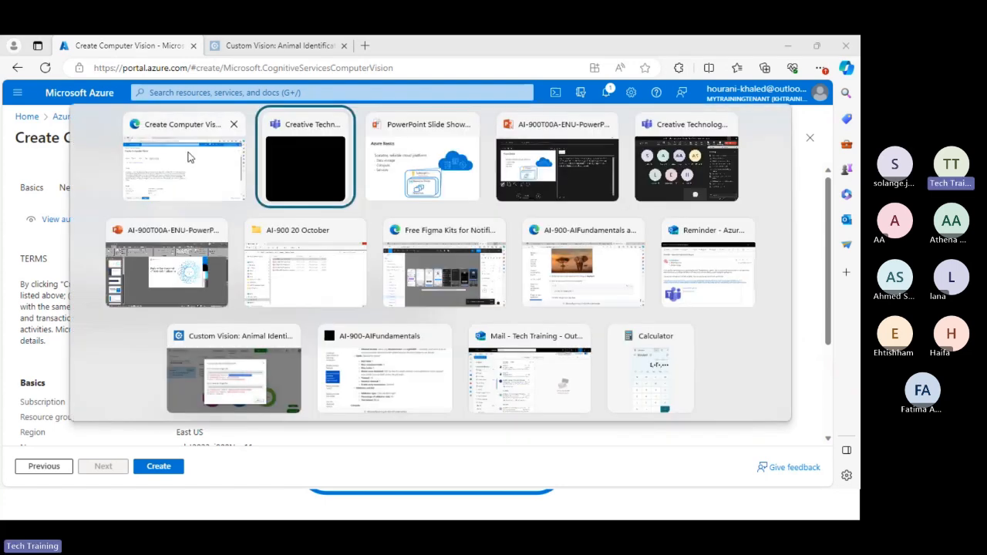
{"action": "left_click", "coordinate": [398, 171]}
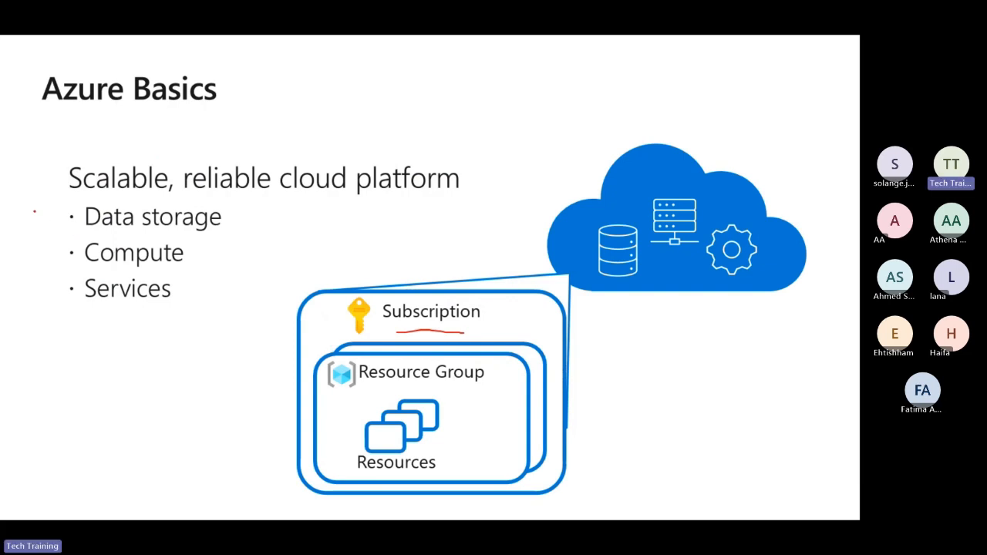
{"action": "left_click_drag", "start_coordinate": [200, 263], "coordinate": [251, 250]}
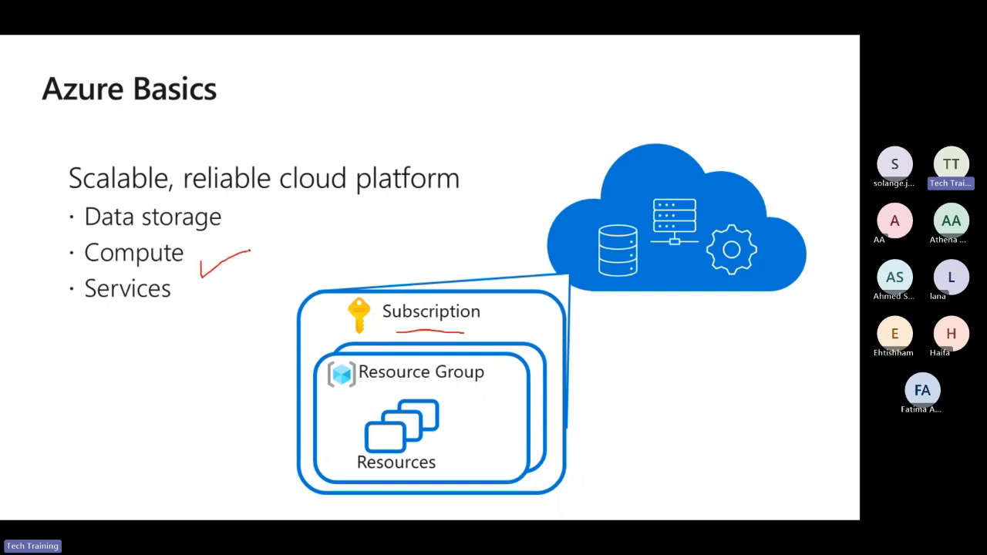
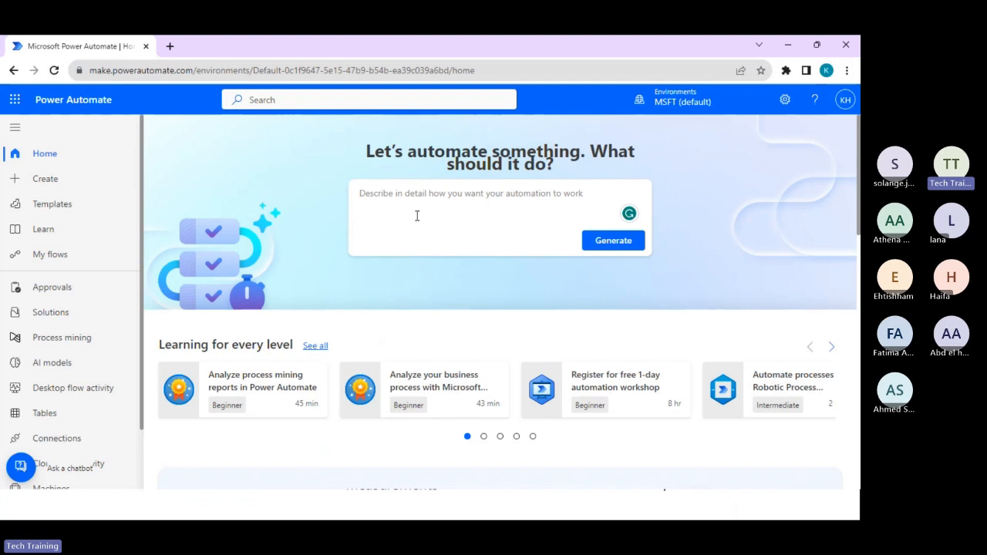
Describe the automation as "i need to send an email when a new sharepoint item is created".
{"action": "type", "text": "i need to "}
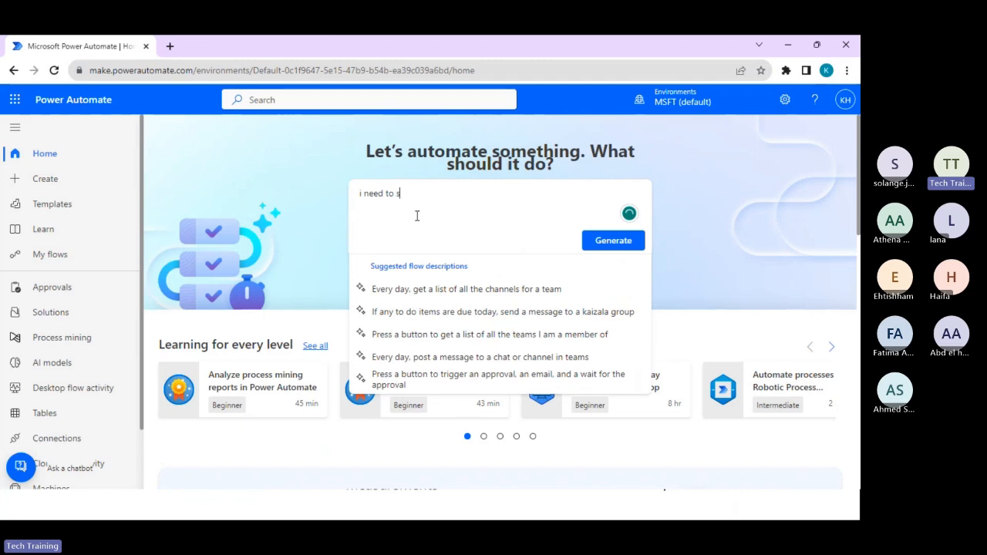
{"action": "type", "text": "send an"}
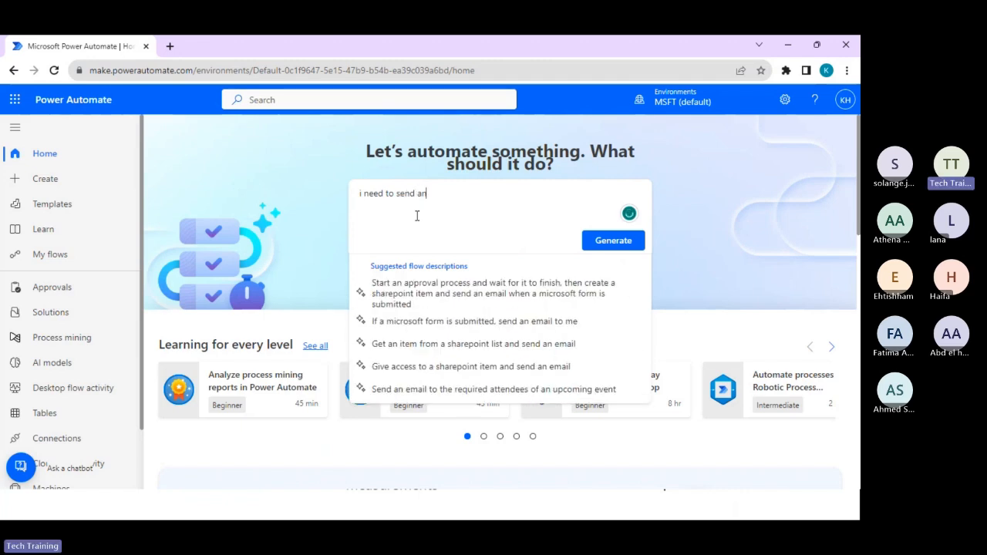
{"action": "type", "text": " email"}
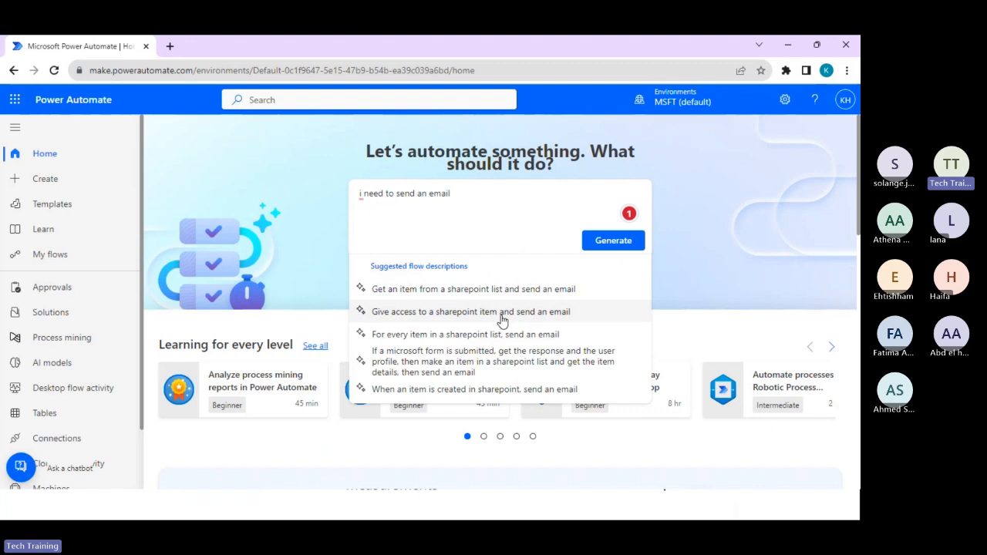
{"action": "type", "text": "when a new"}
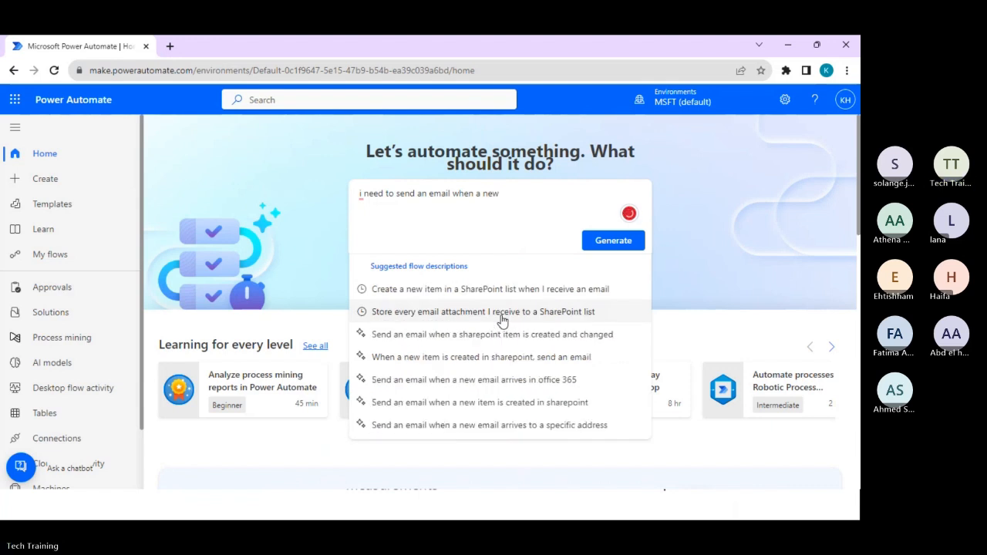
{"action": "type", "text": " sharepo"}
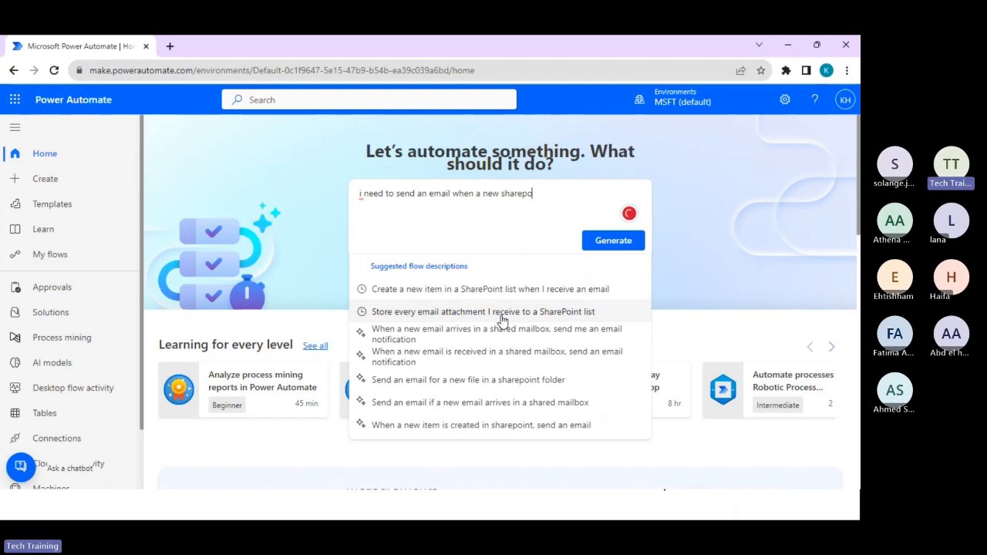
{"action": "type", "text": "int item "}
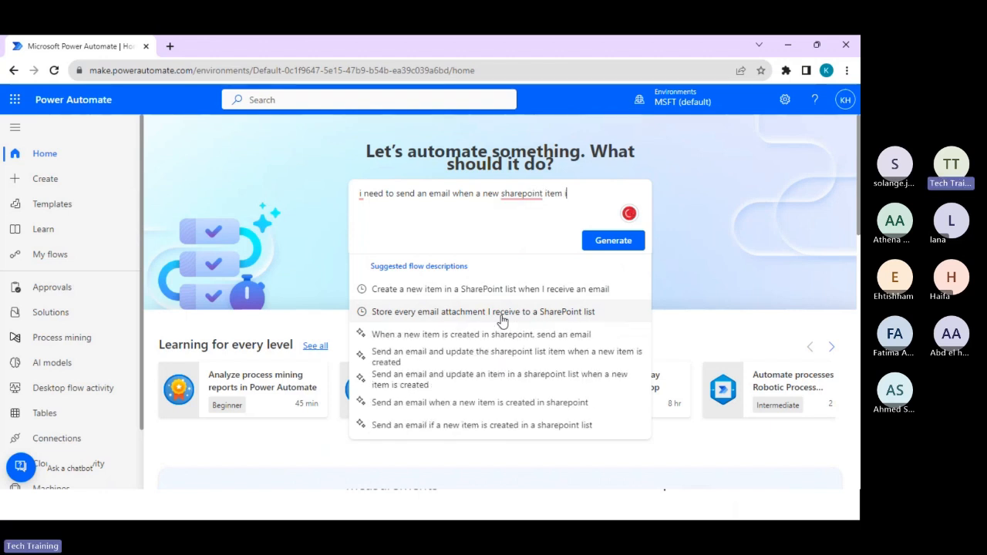
{"action": "type", "text": "is created"}
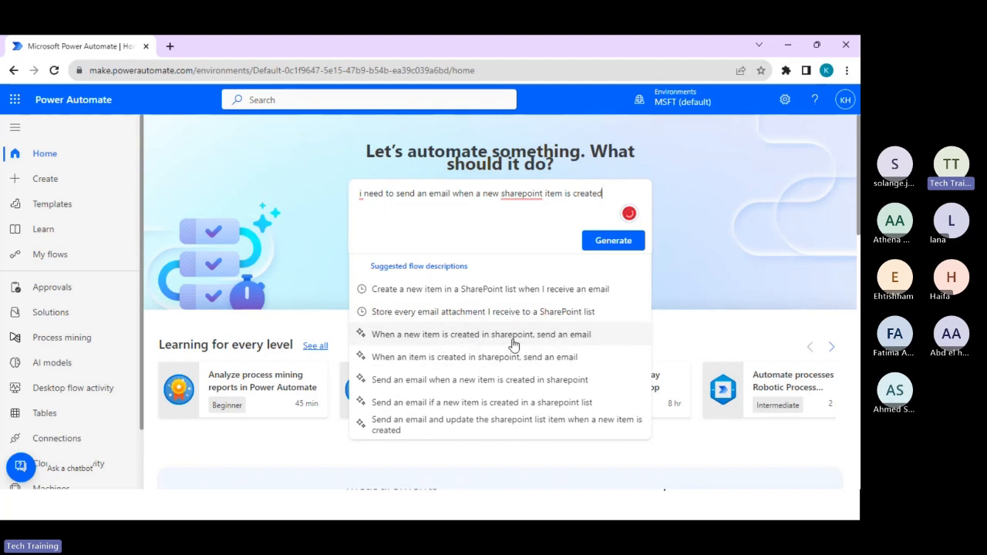
Review the flow generated from the suggestion "When a new item is created in sharepoint, send an email" and return to the home page.
{"action": "left_click", "coordinate": [521, 340]}
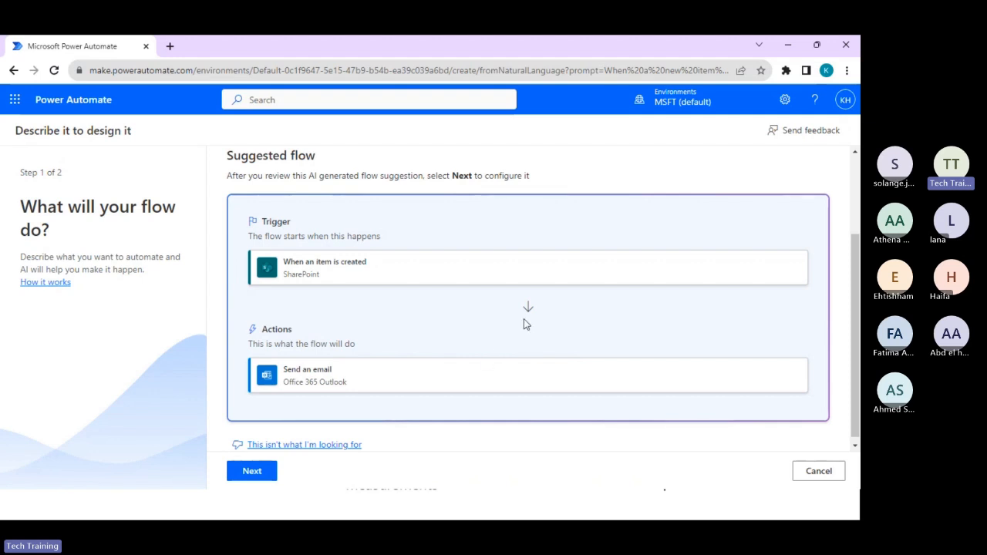
{"action": "scroll", "coordinate": [498, 331], "scroll_direction": "down", "scroll_amount": 1}
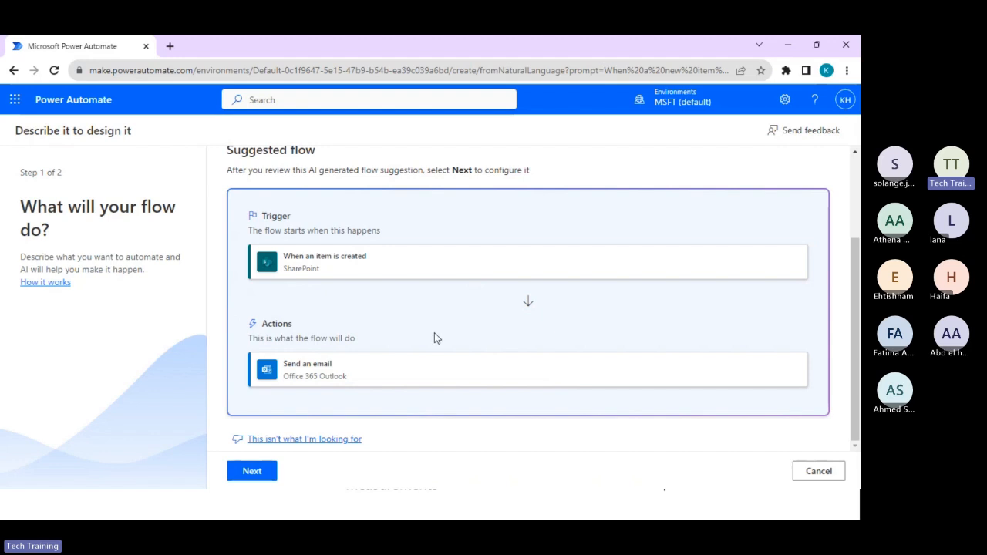
{"action": "left_click", "coordinate": [14, 71]}
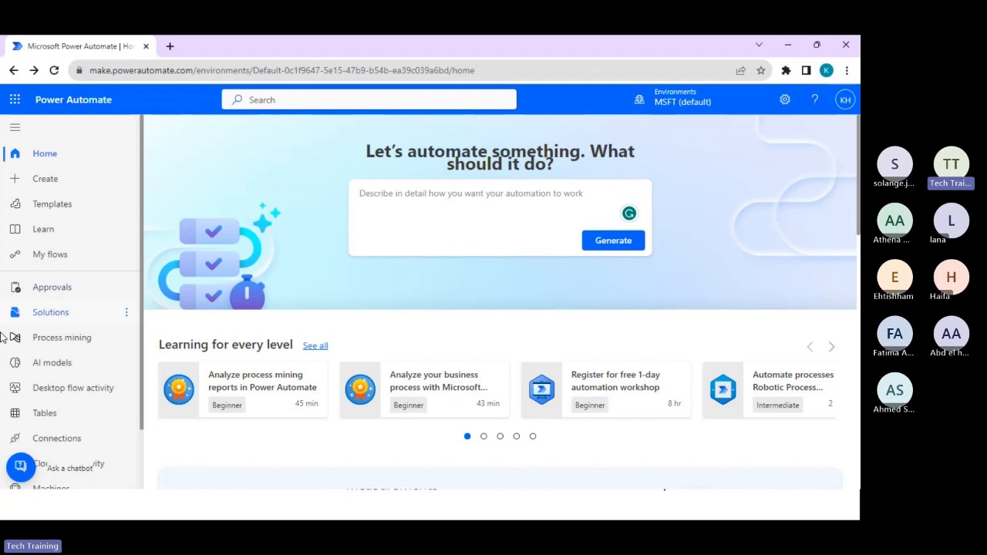
Open the AI models page and look through the Documents, Text and Images model categories.
{"action": "left_click", "coordinate": [54, 363]}
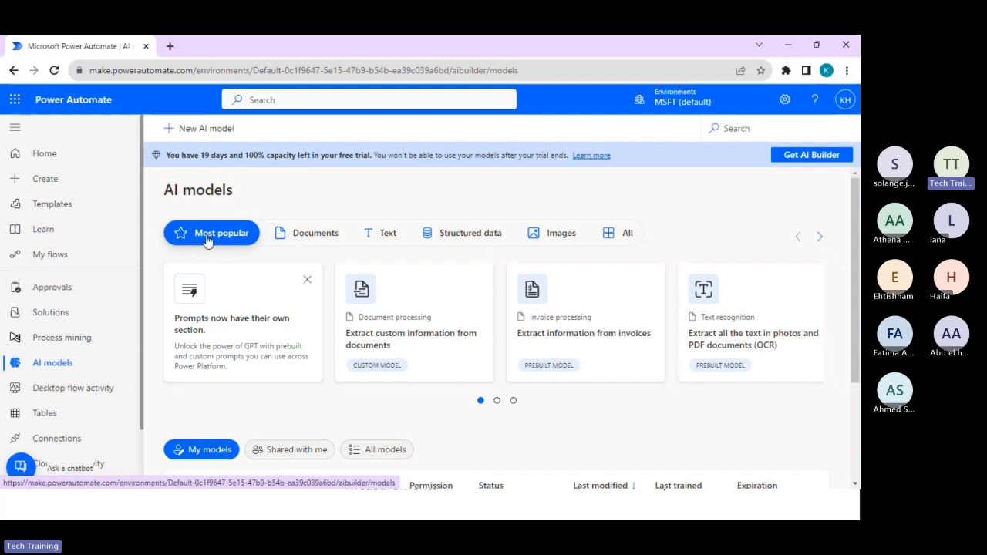
{"action": "left_click", "coordinate": [303, 235]}
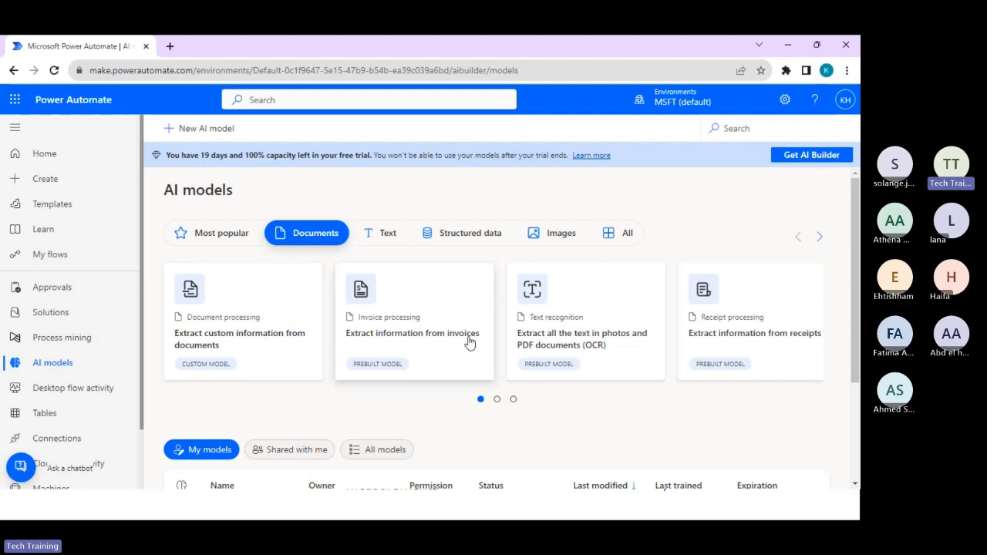
{"action": "left_click", "coordinate": [388, 234]}
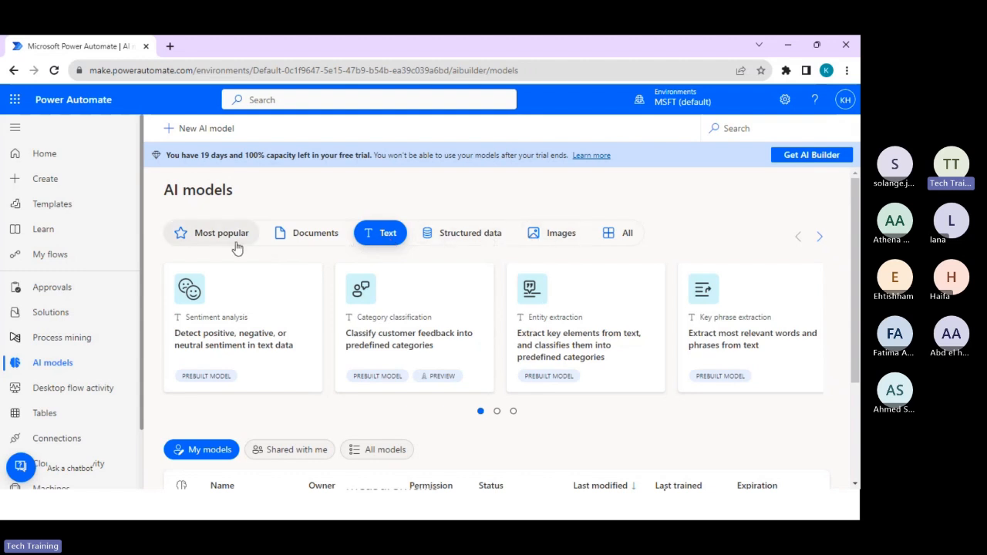
{"action": "left_click", "coordinate": [527, 242]}
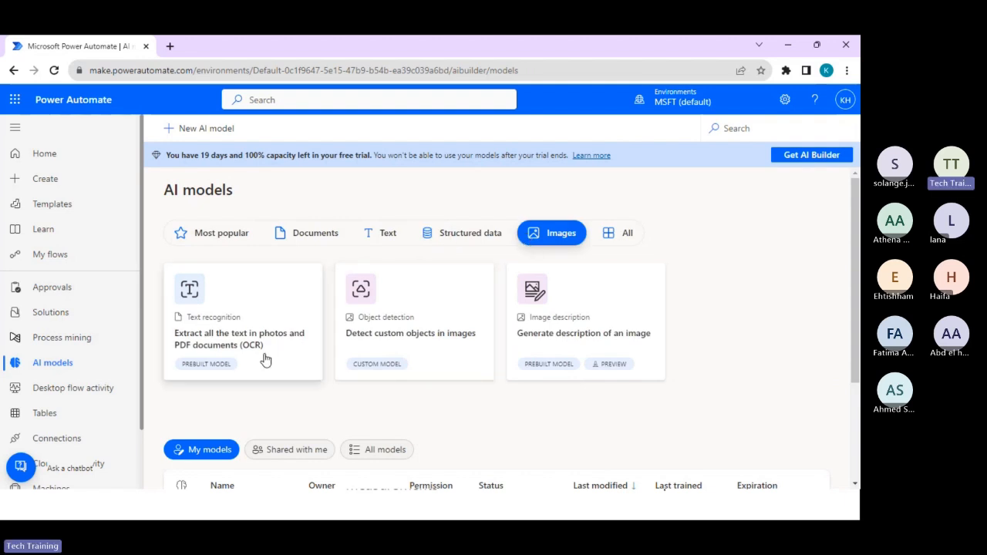
Examine the tea box example and description of the "Detect custom objects in images" model, closing its details when done.
{"action": "left_click", "coordinate": [408, 350]}
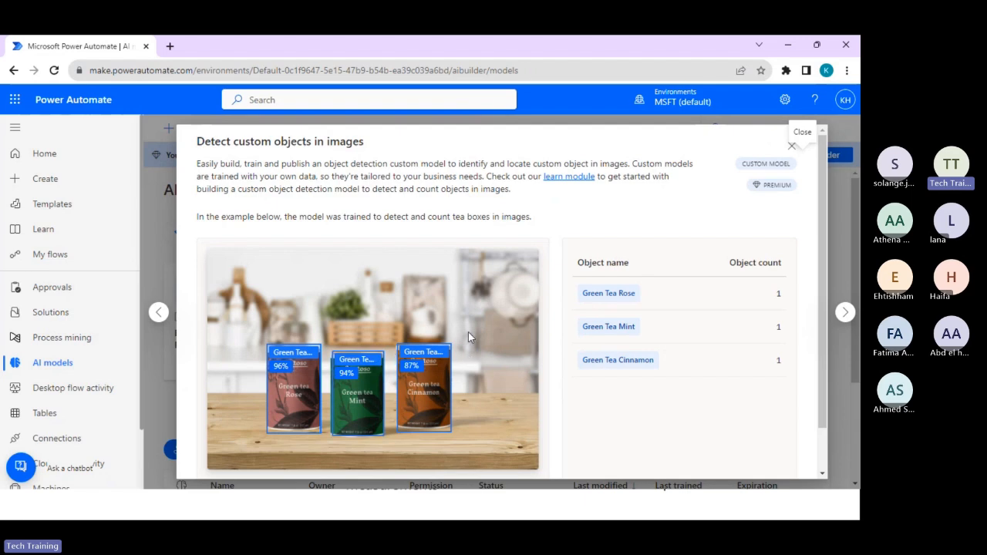
{"action": "scroll", "coordinate": [468, 331], "scroll_direction": "down", "scroll_amount": 1}
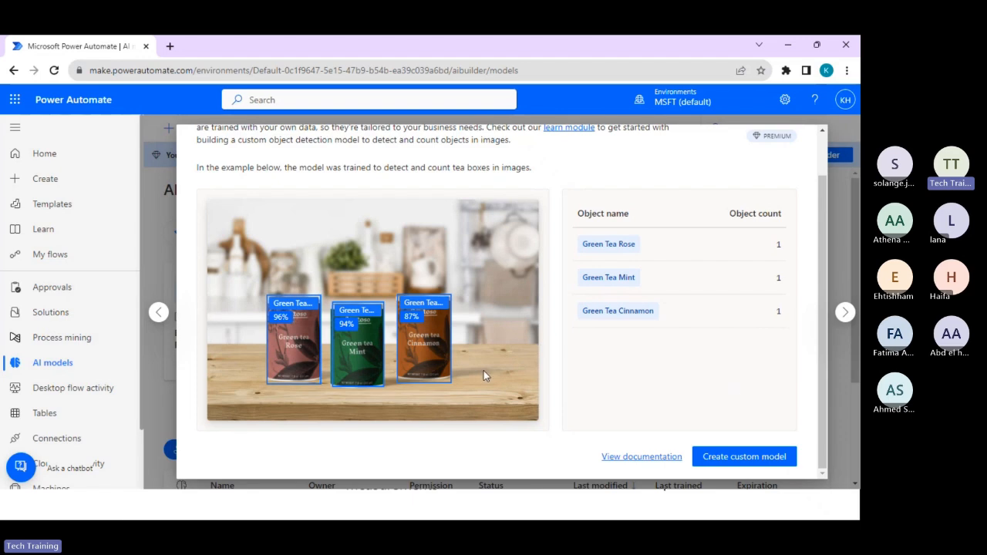
{"action": "scroll", "coordinate": [478, 367], "scroll_direction": "up", "scroll_amount": 1}
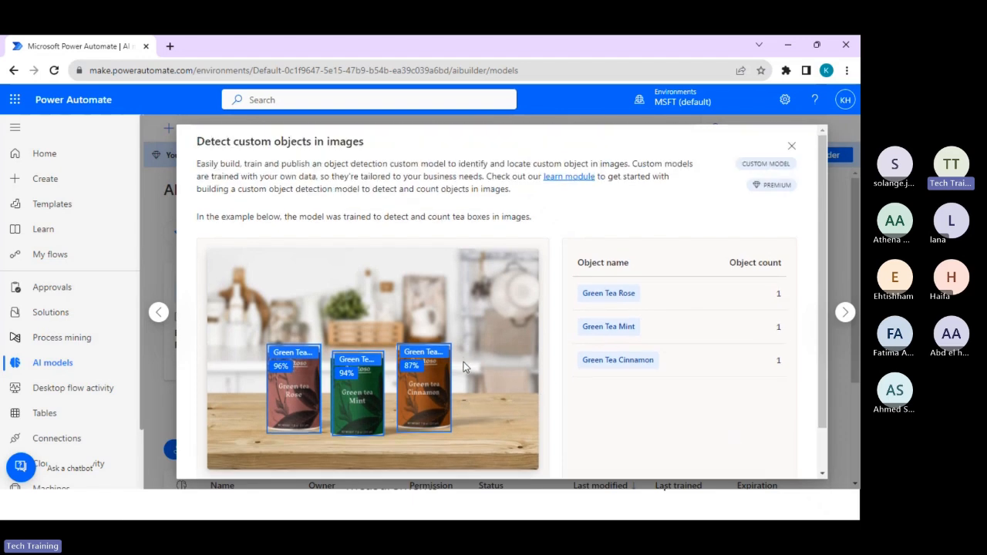
{"action": "scroll", "coordinate": [582, 316], "scroll_direction": "down", "scroll_amount": 1}
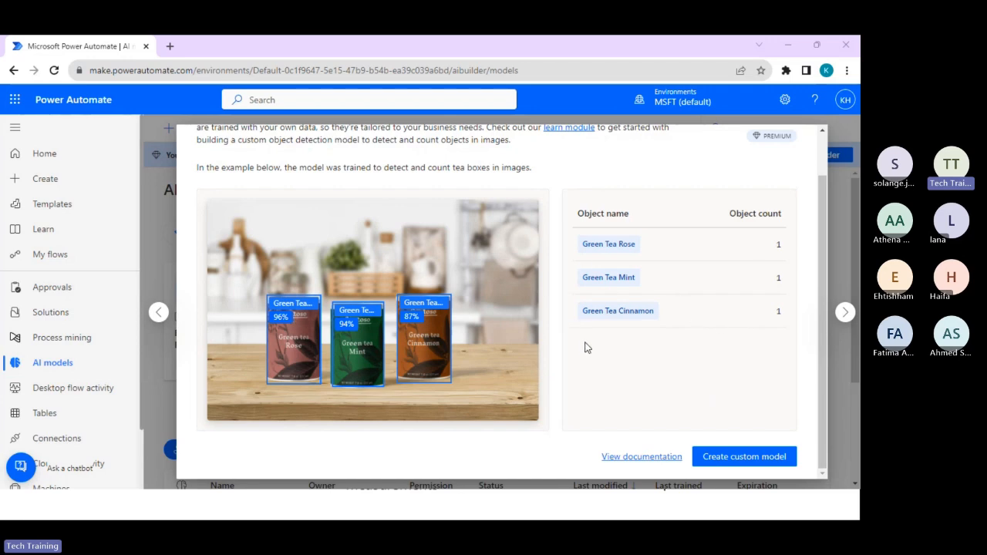
{"action": "scroll", "coordinate": [649, 326], "scroll_direction": "up", "scroll_amount": 1}
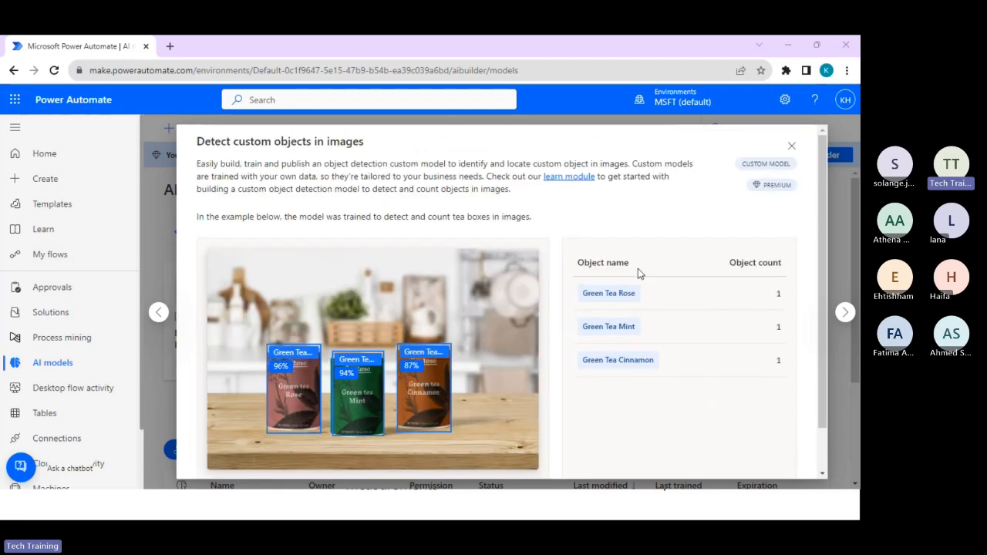
{"action": "left_click", "coordinate": [791, 146]}
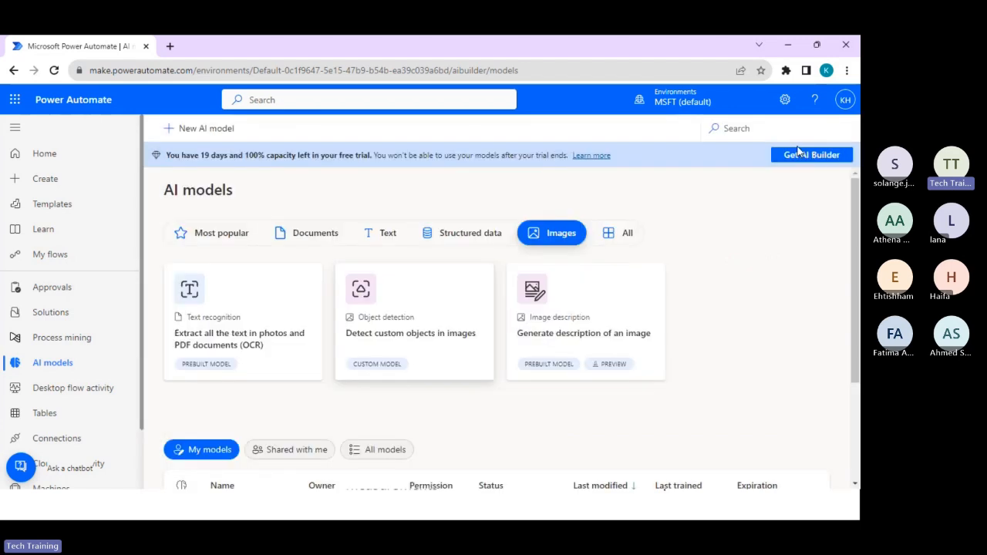
Examine the delivery order example of the "Extract custom information from documents" model in the Documents category.
{"action": "left_click", "coordinate": [333, 235]}
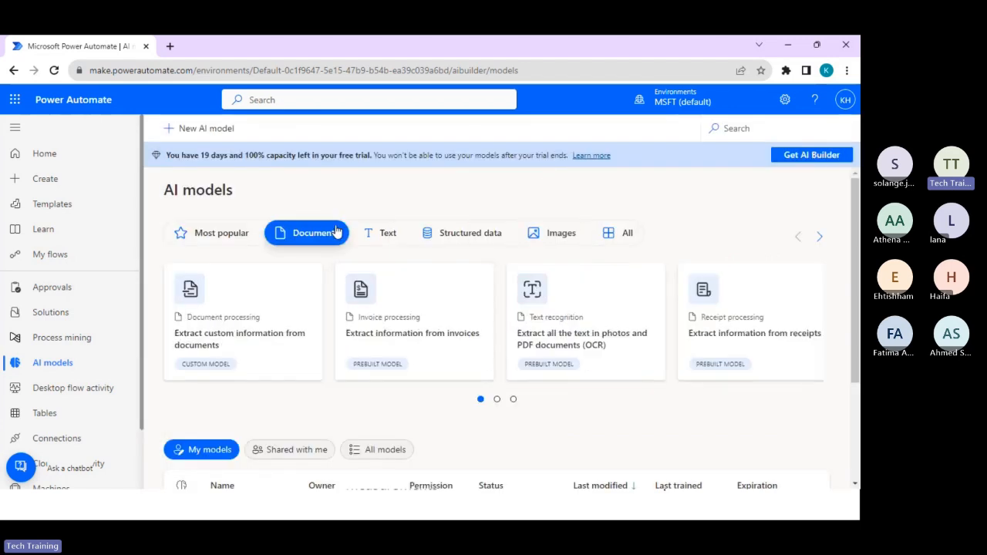
{"action": "left_click", "coordinate": [286, 343]}
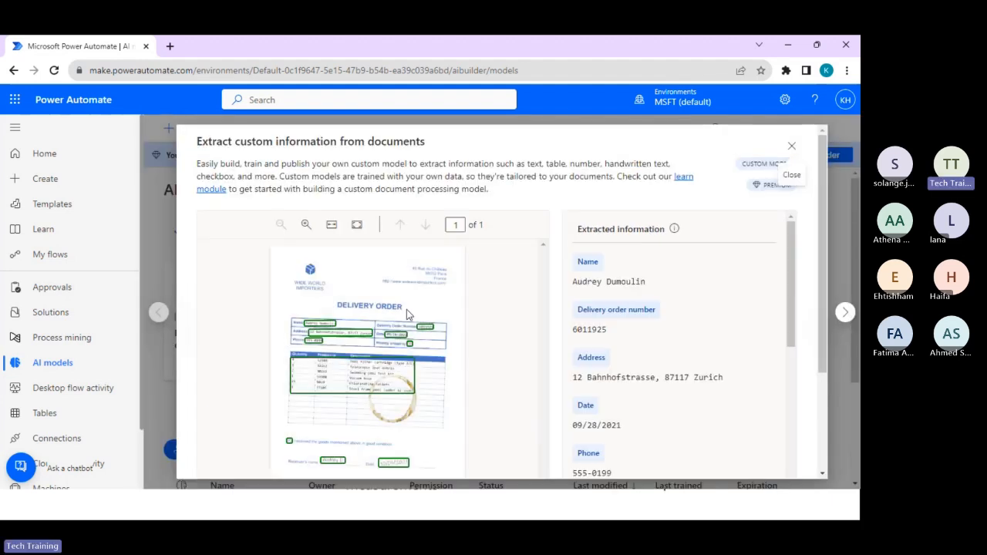
{"action": "scroll", "coordinate": [435, 359], "scroll_direction": "down", "scroll_amount": 1}
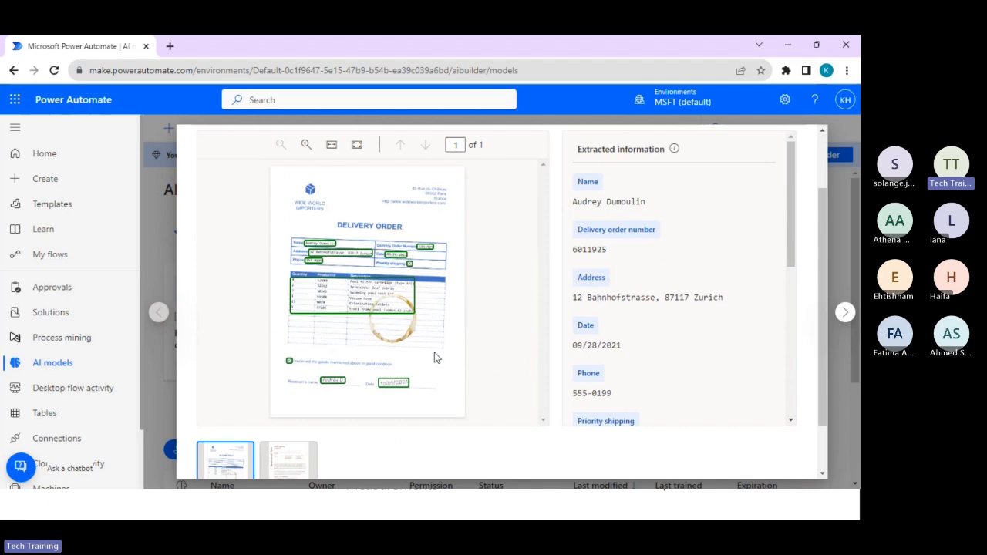
{"action": "scroll", "coordinate": [436, 357], "scroll_direction": "down", "scroll_amount": 2}
{"action": "scroll", "coordinate": [428, 377], "scroll_direction": "up", "scroll_amount": 3}
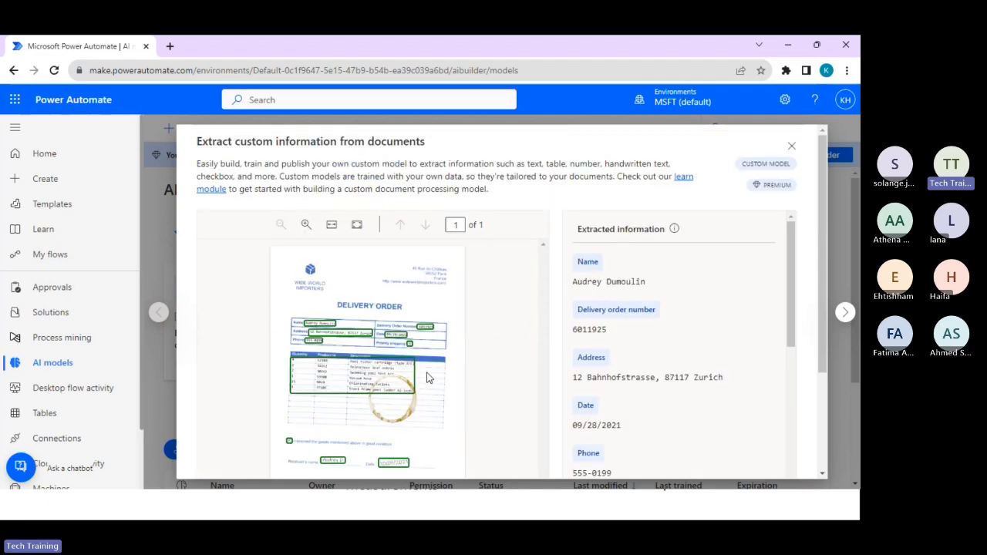
Create a custom document processing model for structured documents and proceed to choosing the information to extract.
{"action": "scroll", "coordinate": [428, 376], "scroll_direction": "down", "scroll_amount": 2}
{"action": "left_click", "coordinate": [729, 458]}
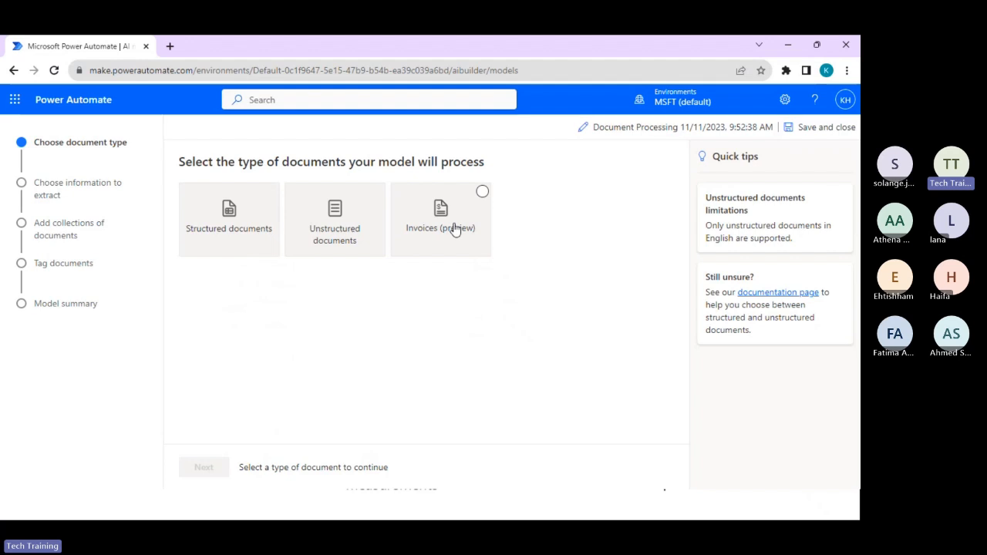
{"action": "left_click", "coordinate": [237, 241]}
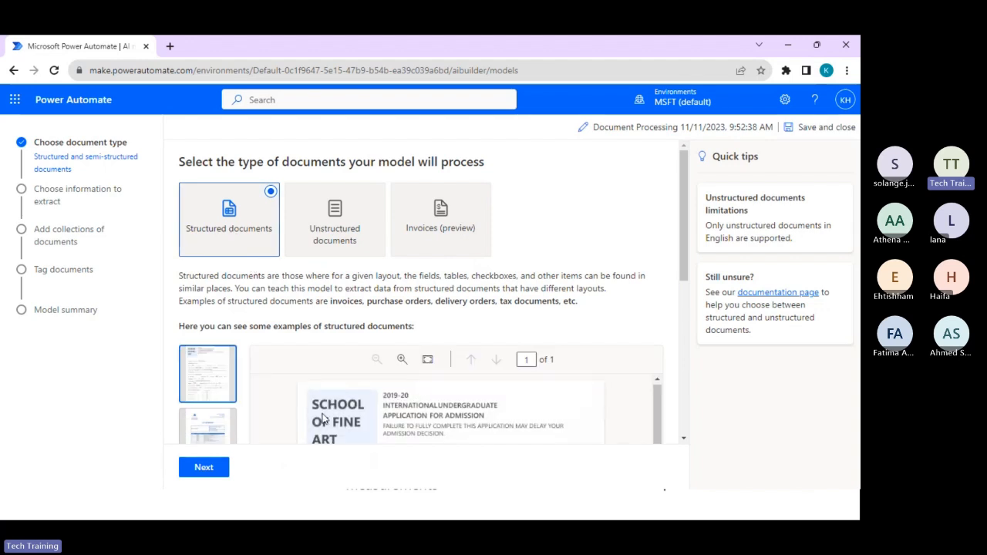
{"action": "left_click", "coordinate": [198, 472]}
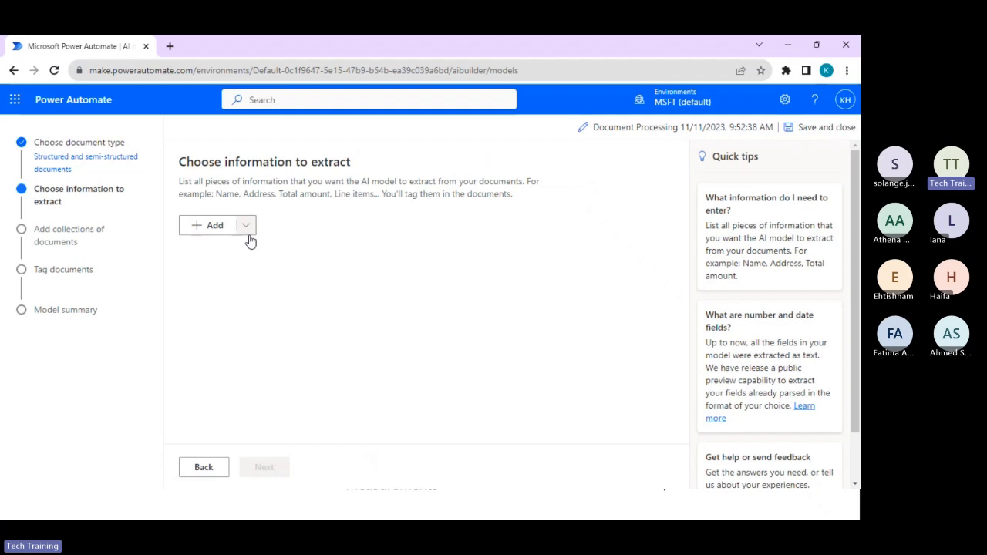
Add a text field named "Invoice name" to the information to extract.
{"action": "left_click", "coordinate": [199, 228]}
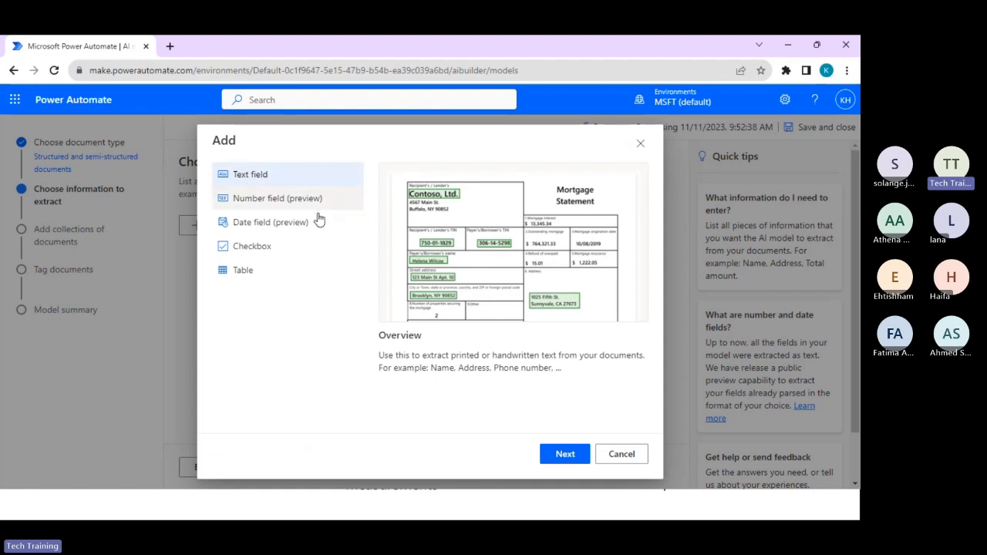
{"action": "left_click", "coordinate": [565, 455]}
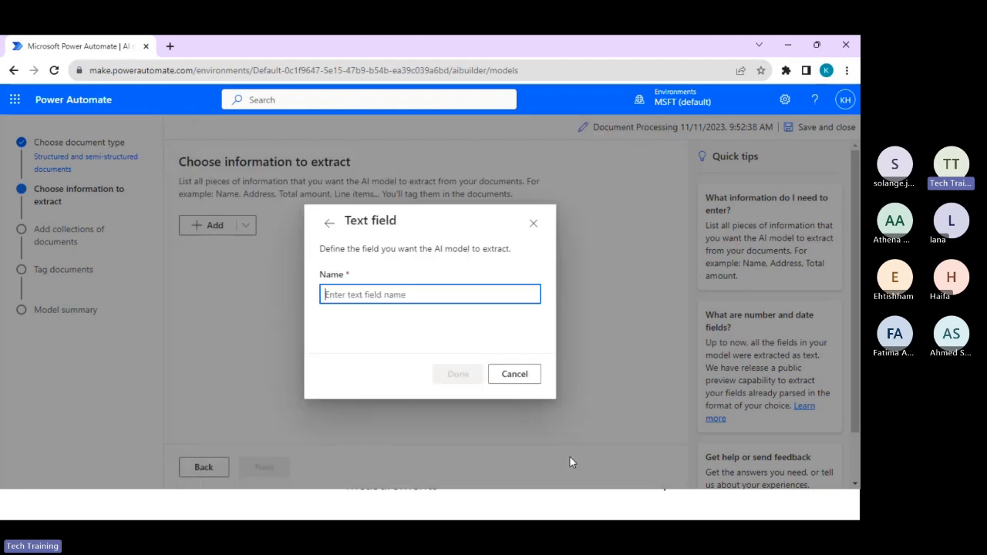
{"action": "type", "text": "Invoic"}
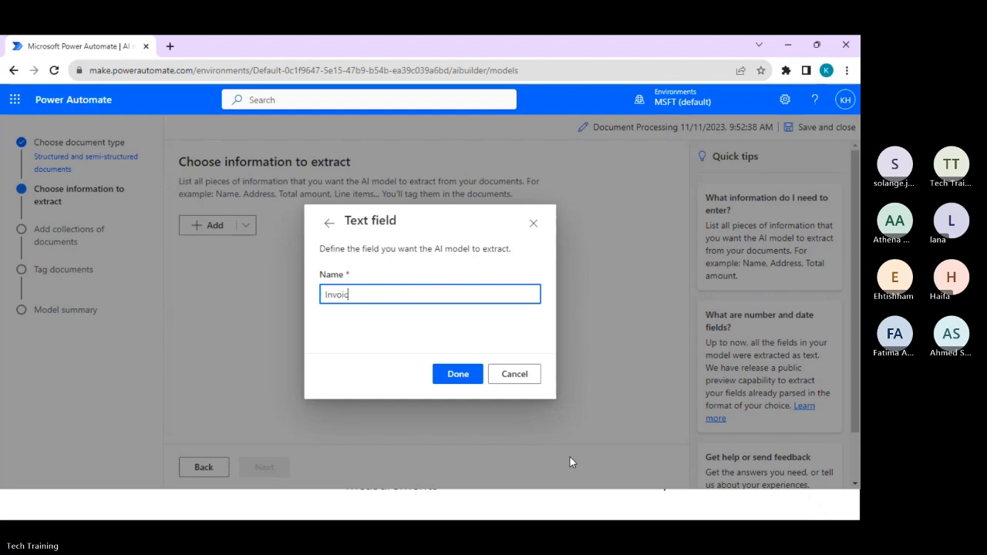
{"action": "type", "text": "e name"}
{"action": "left_click", "coordinate": [451, 374]}
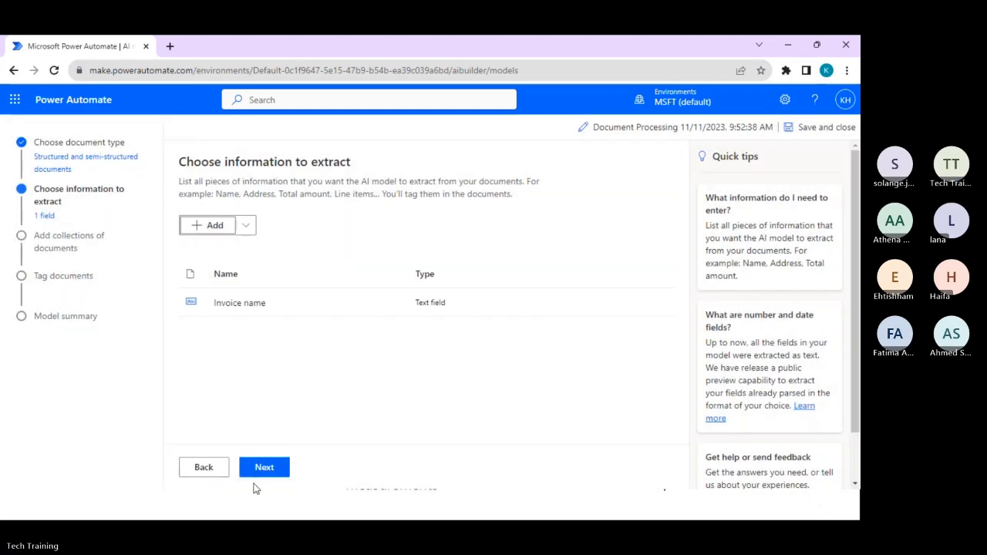
Add a text field named "Invoice Number" to the information to extract.
{"action": "left_click", "coordinate": [206, 226]}
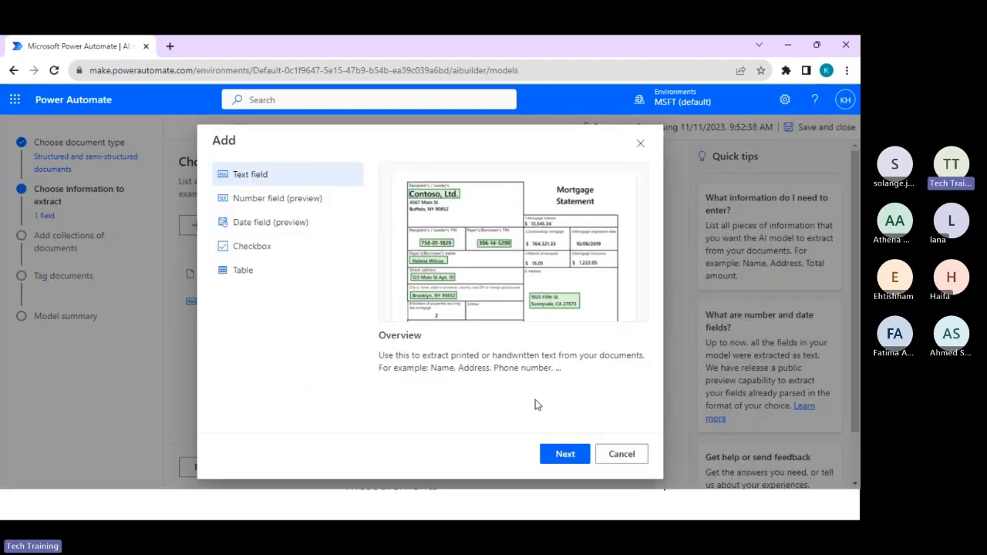
{"action": "left_click", "coordinate": [553, 455]}
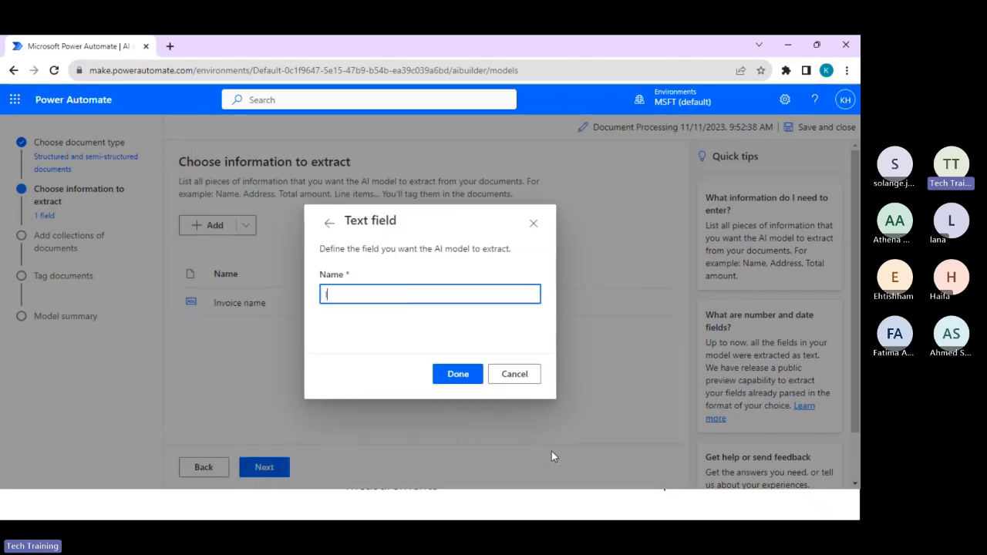
{"action": "type", "text": "Invoice "}
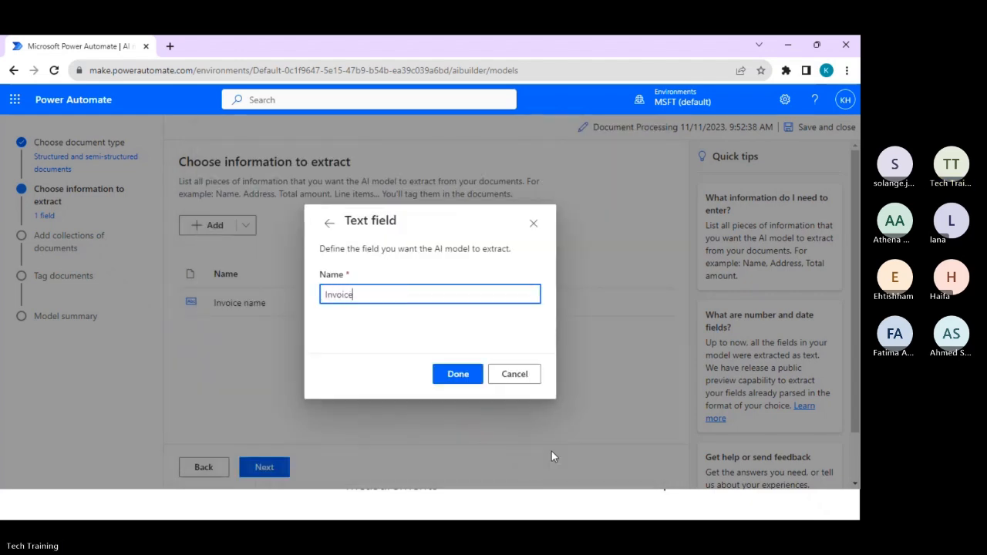
{"action": "type", "text": "Number"}
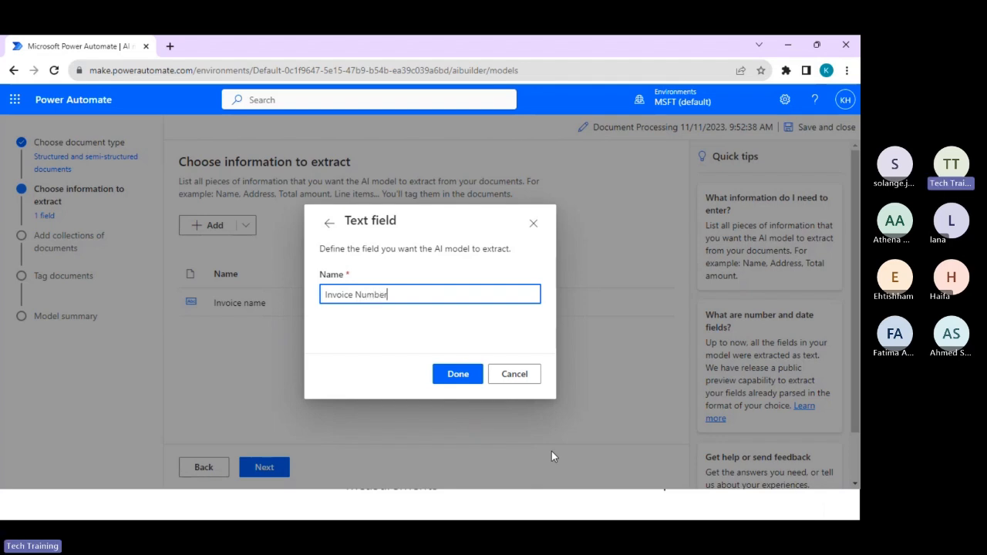
{"action": "left_click", "coordinate": [451, 379]}
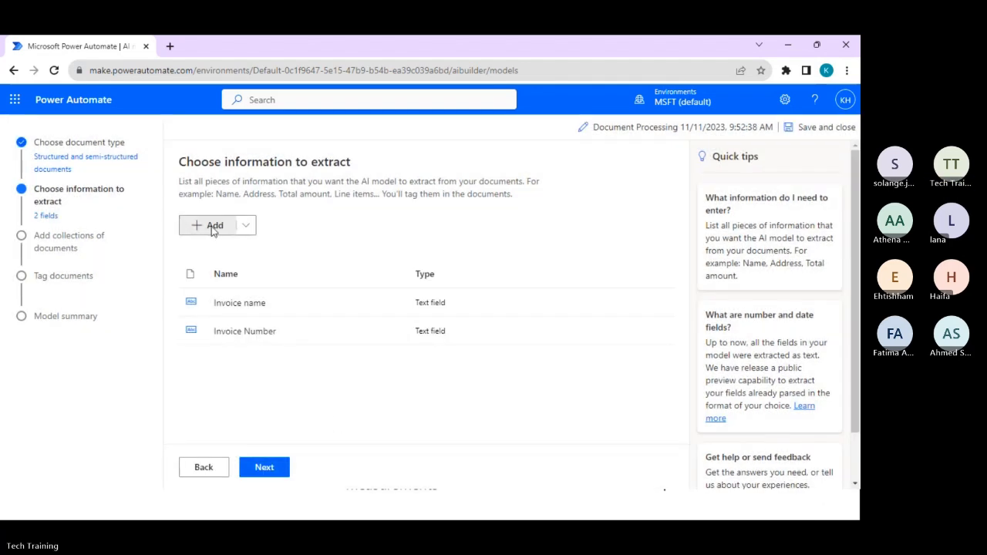
Add a text field named "Client Name" to the information to extract.
{"action": "left_click", "coordinate": [213, 226]}
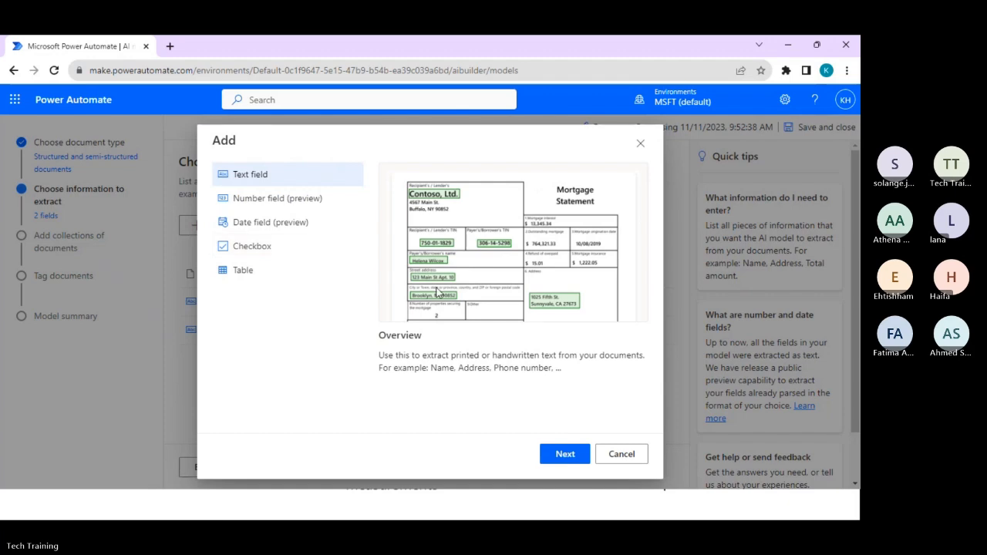
{"action": "left_click", "coordinate": [570, 454]}
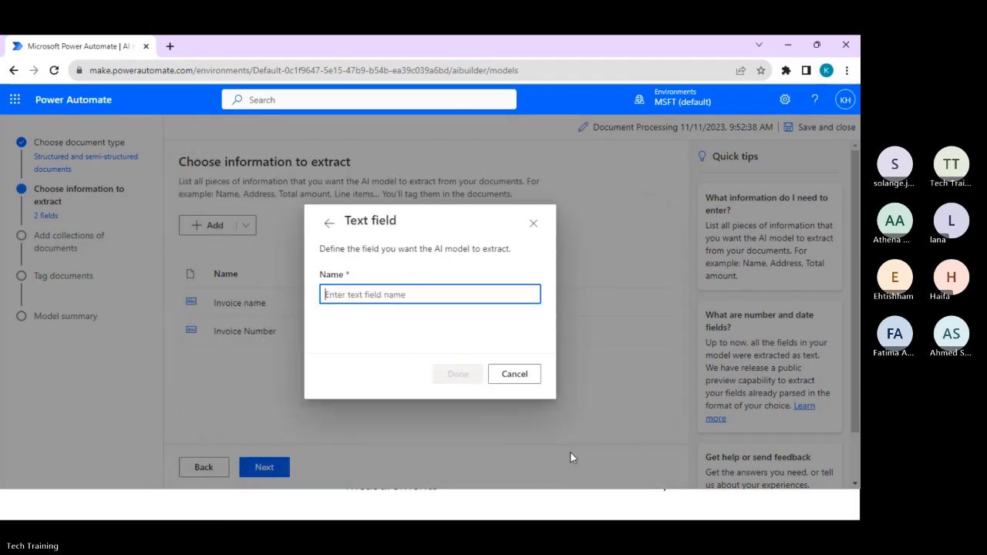
{"action": "type", "text": "Client "}
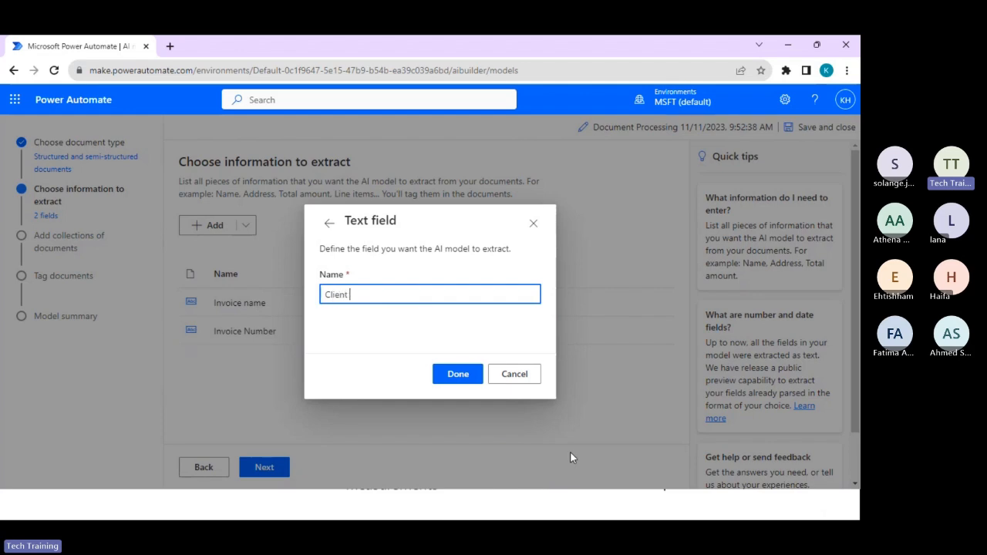
{"action": "type", "text": "Name"}
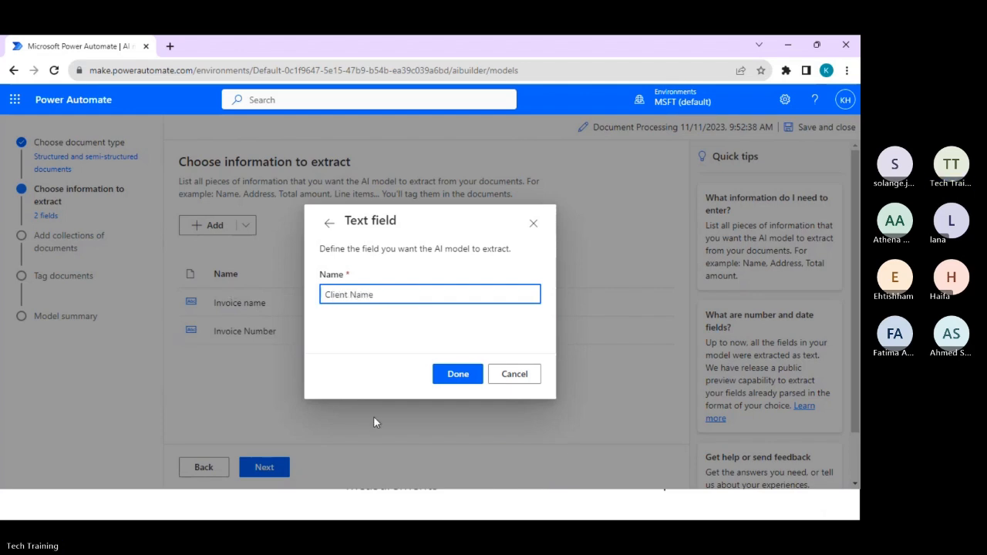
{"action": "left_click", "coordinate": [458, 375]}
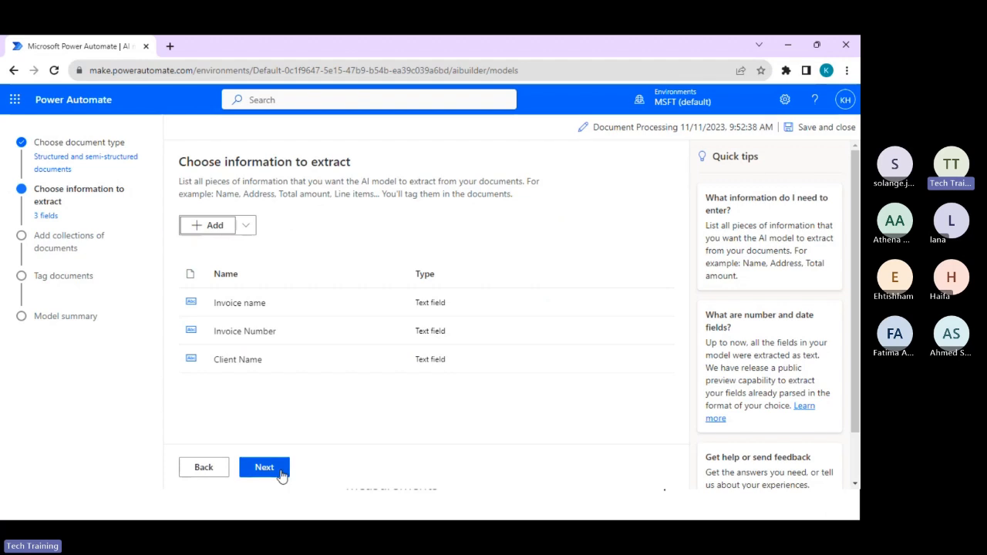
Add a text field named "Total" to the information to extract.
{"action": "left_click", "coordinate": [269, 470]}
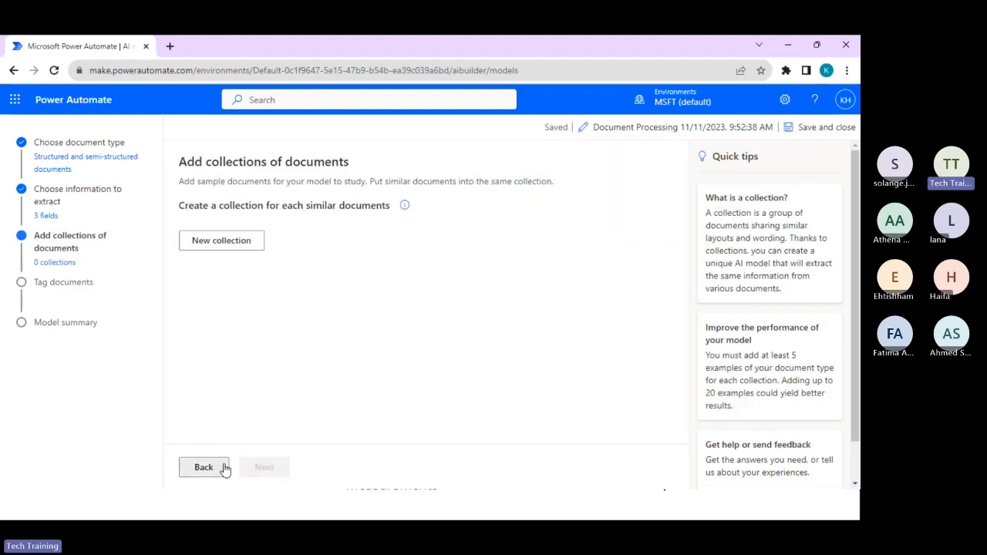
{"action": "left_click", "coordinate": [224, 467]}
{"action": "left_click", "coordinate": [213, 230]}
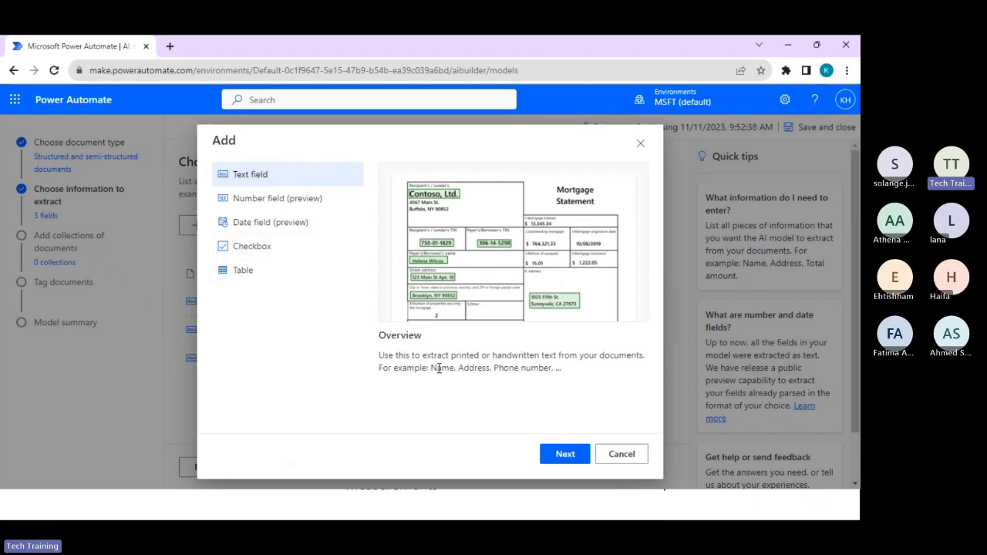
{"action": "left_click", "coordinate": [574, 459]}
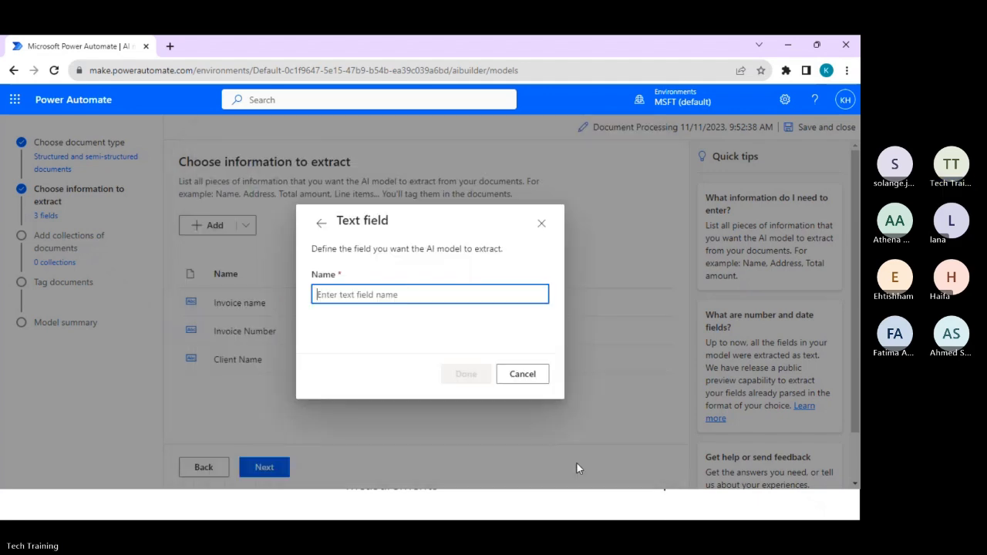
{"action": "type", "text": "Tot"}
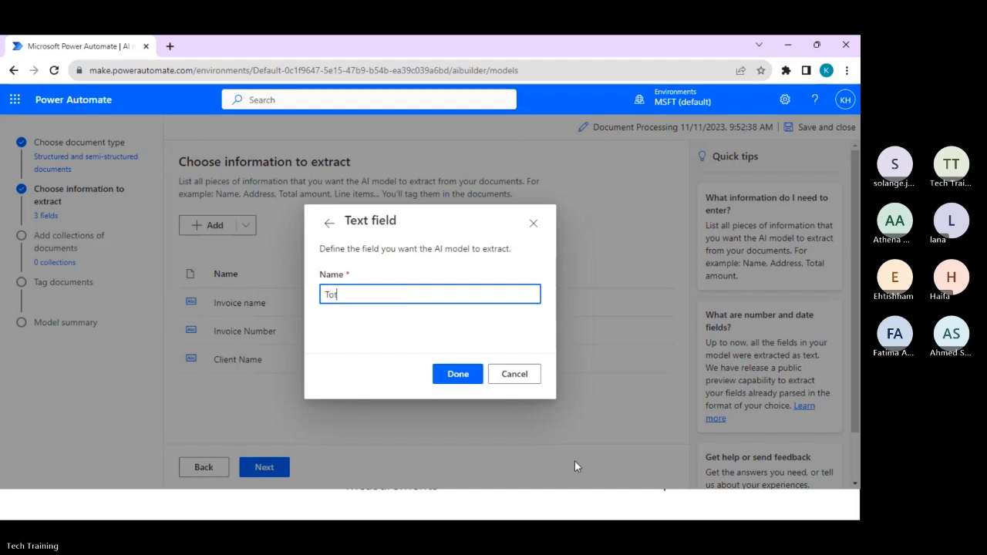
{"action": "type", "text": "al"}
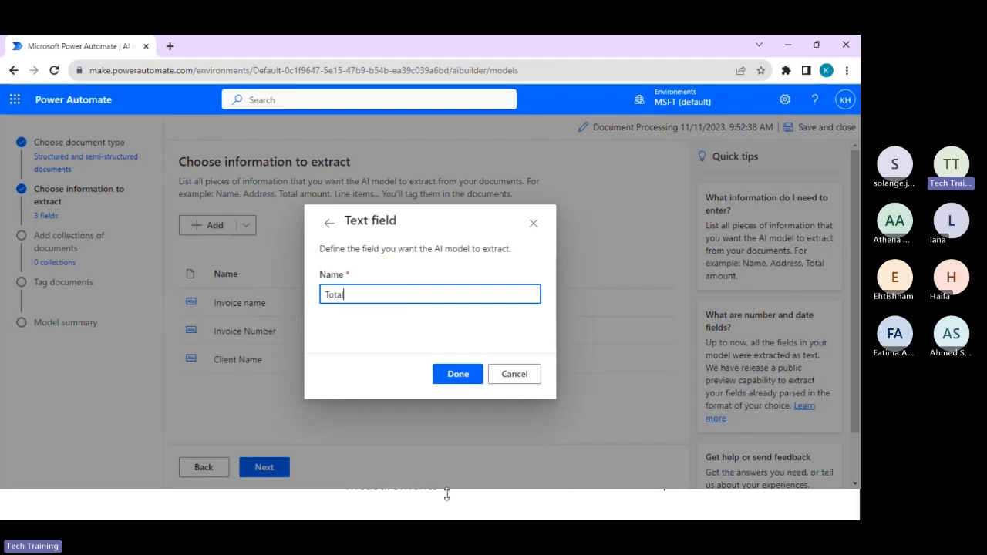
{"action": "left_click", "coordinate": [455, 383]}
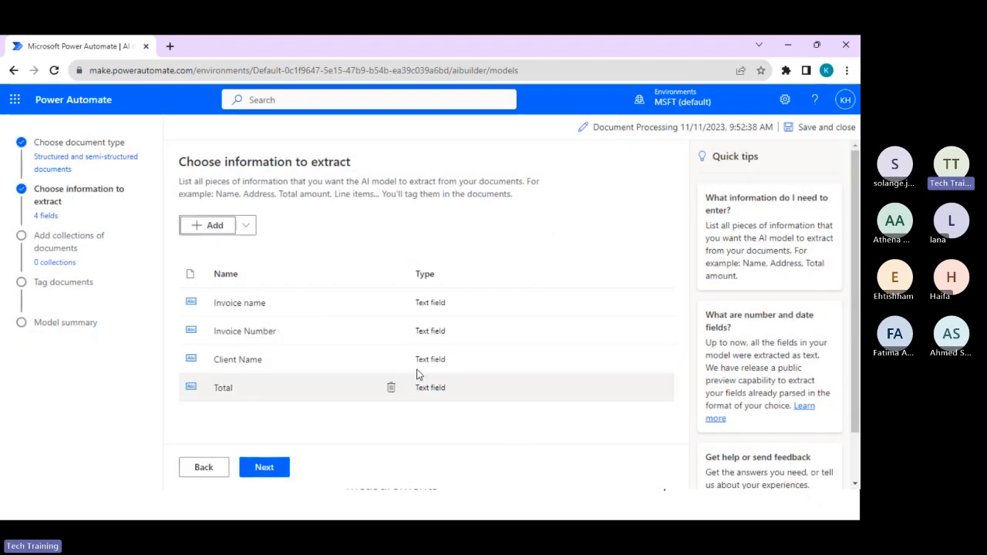
Add a date field named "Invoice Date" with the Day, Month, Year format to the information to extract.
{"action": "left_click", "coordinate": [245, 234]}
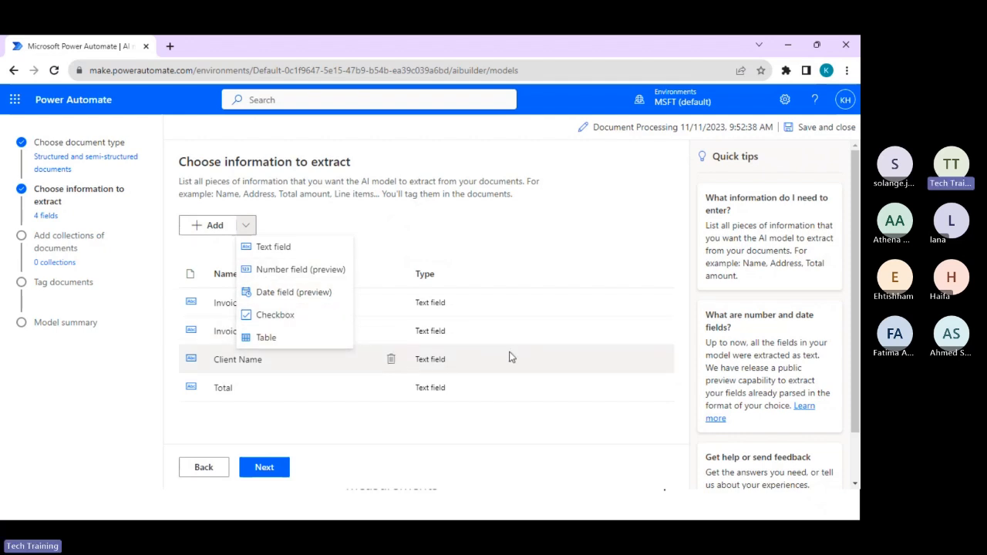
{"action": "left_click", "coordinate": [373, 453]}
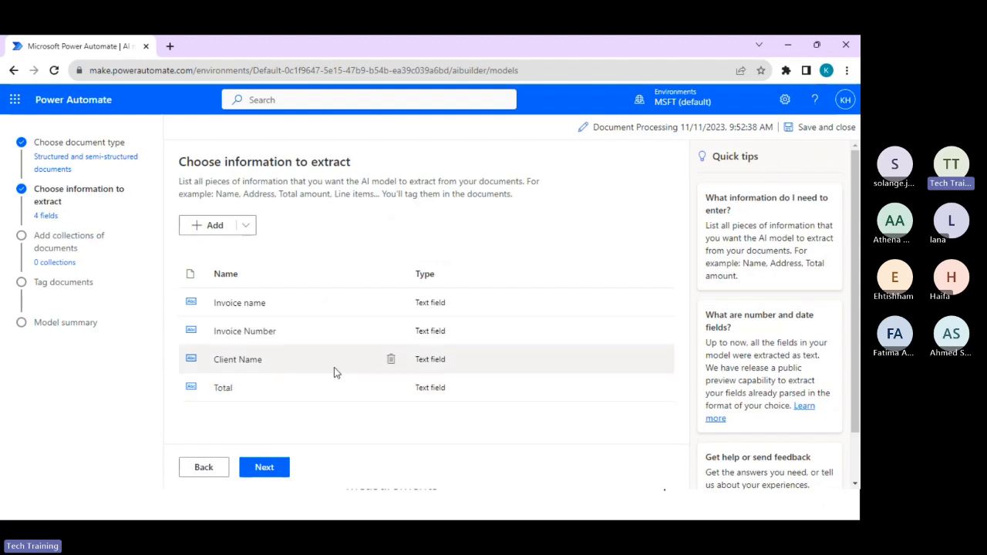
{"action": "left_click", "coordinate": [207, 225]}
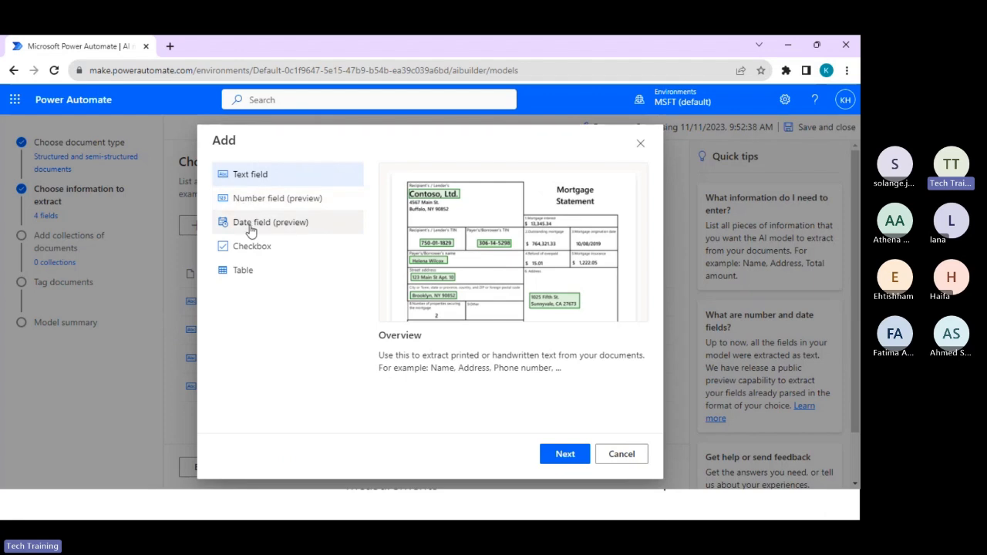
{"action": "left_click", "coordinate": [251, 226]}
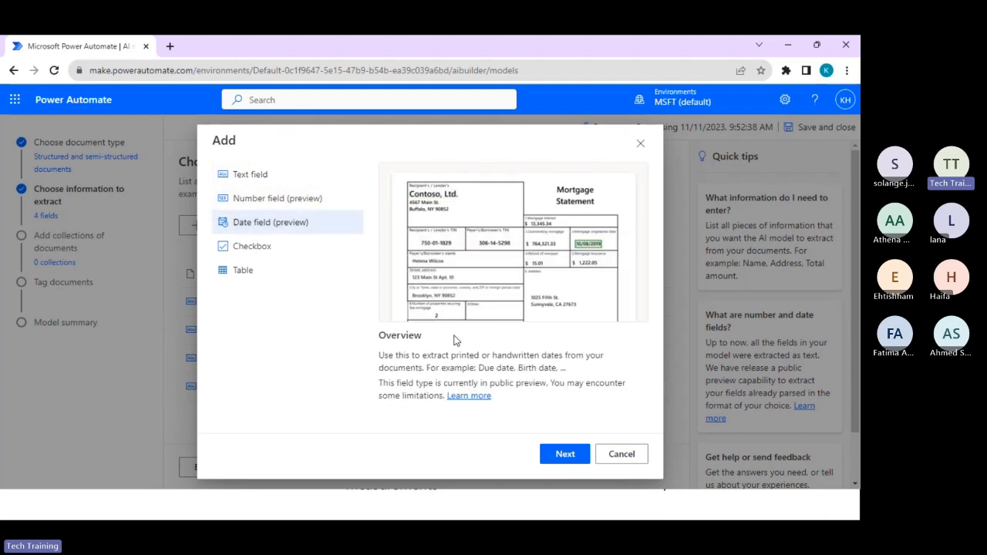
{"action": "left_click", "coordinate": [563, 454]}
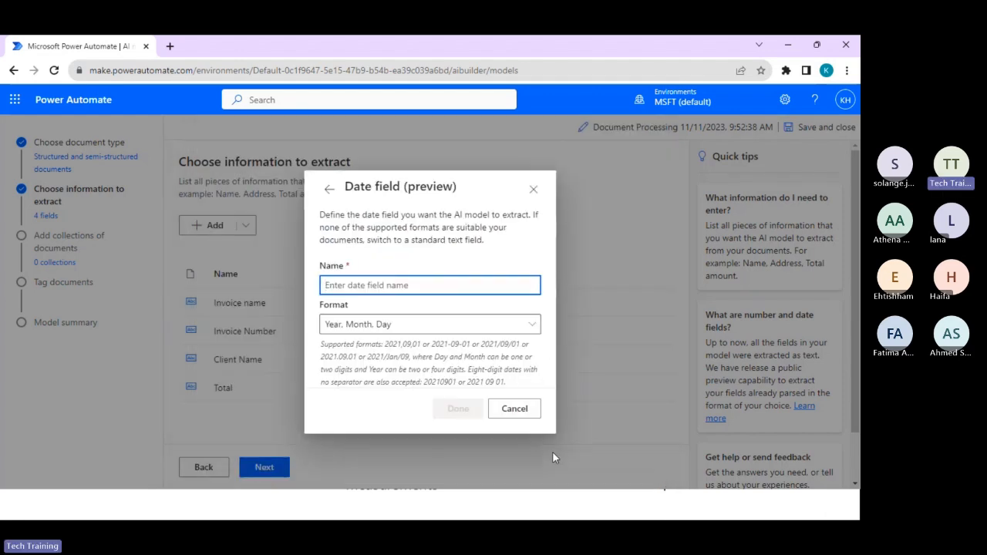
{"action": "type", "text": "Invoice "}
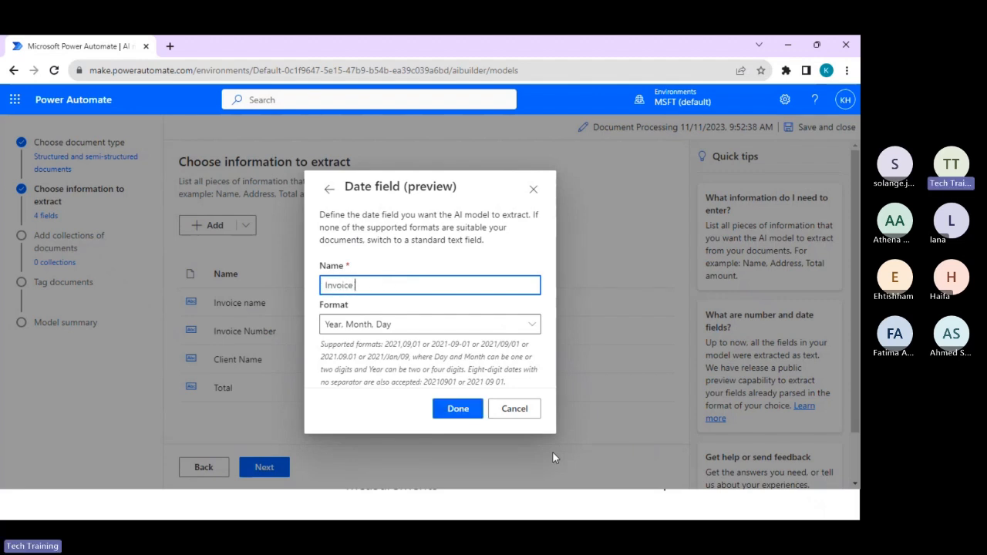
{"action": "type", "text": "Date"}
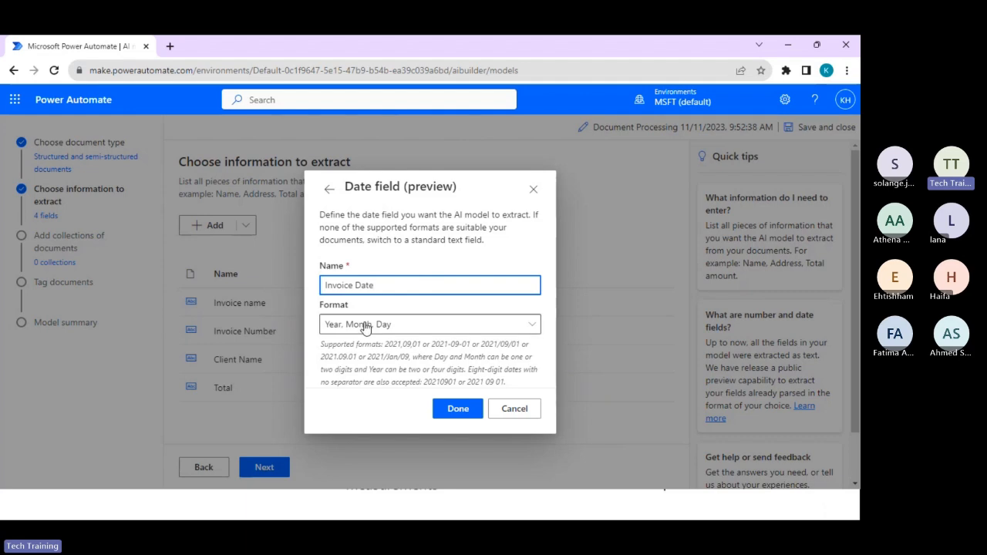
{"action": "left_click", "coordinate": [412, 326]}
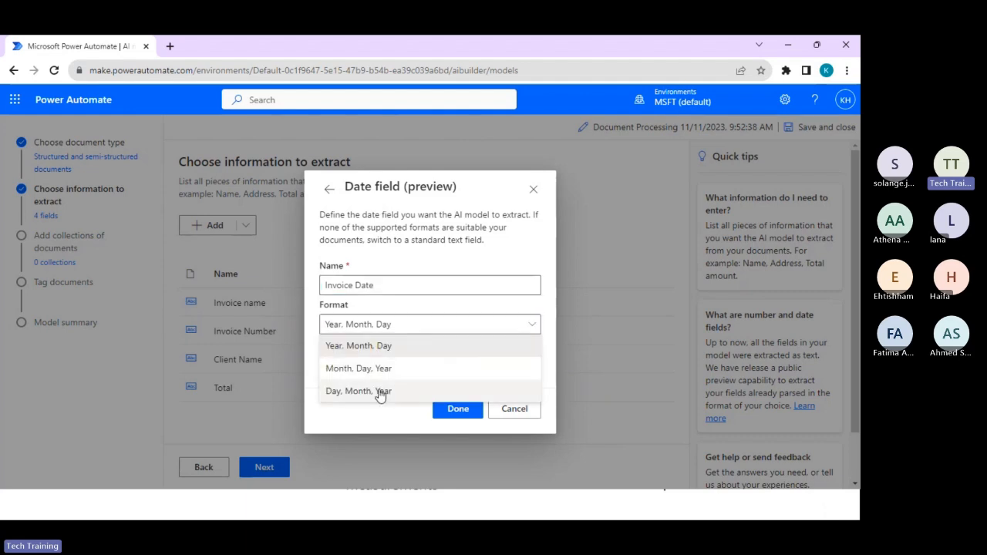
{"action": "left_click", "coordinate": [384, 392]}
{"action": "left_click", "coordinate": [460, 410]}
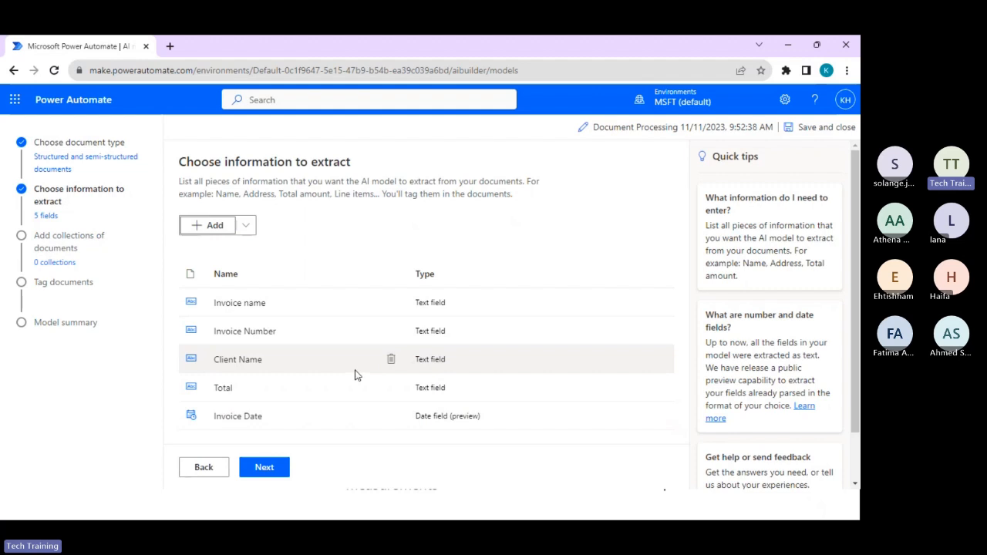
Proceed to the document collections, create a new collection and choose My device as the source of its sample documents.
{"action": "left_click", "coordinate": [262, 467]}
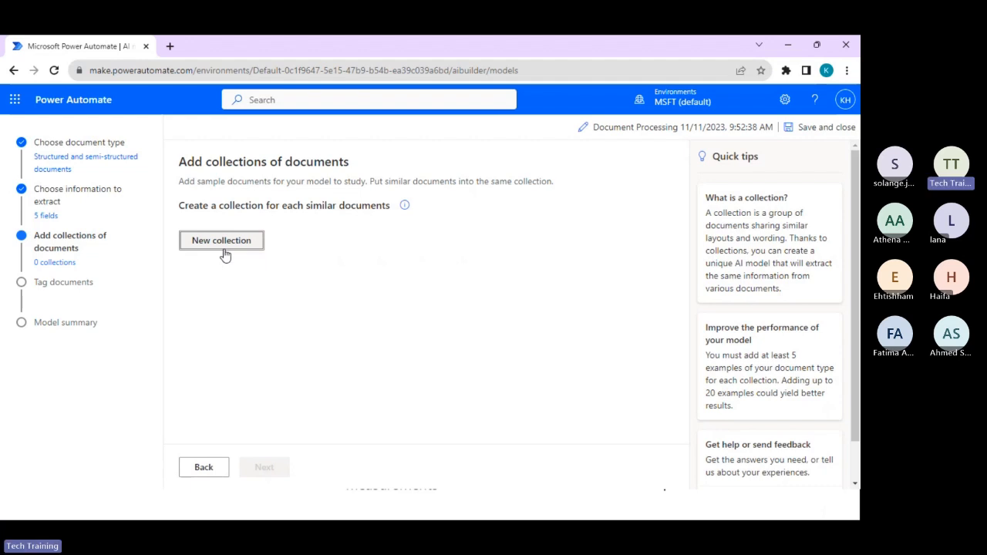
{"action": "left_click", "coordinate": [227, 245]}
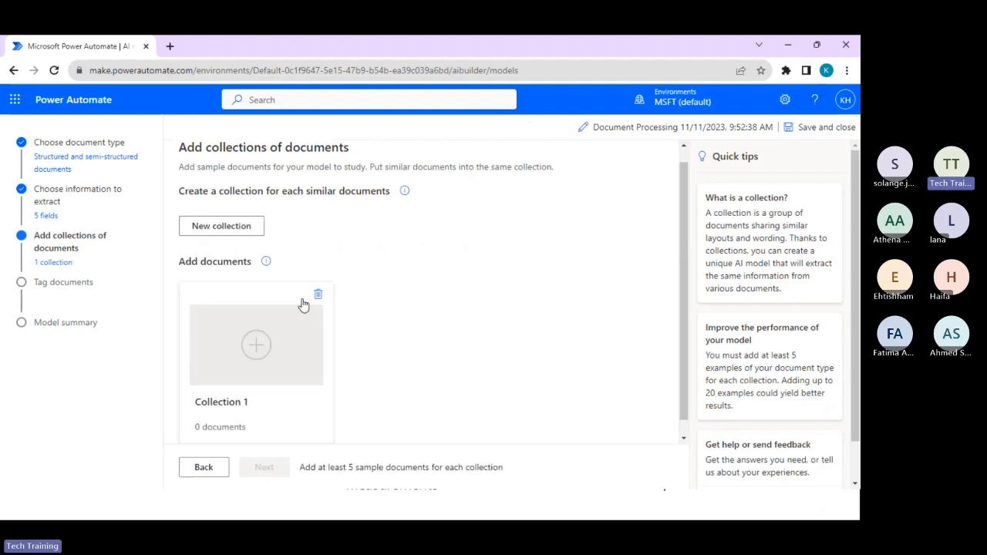
{"action": "left_click", "coordinate": [230, 407]}
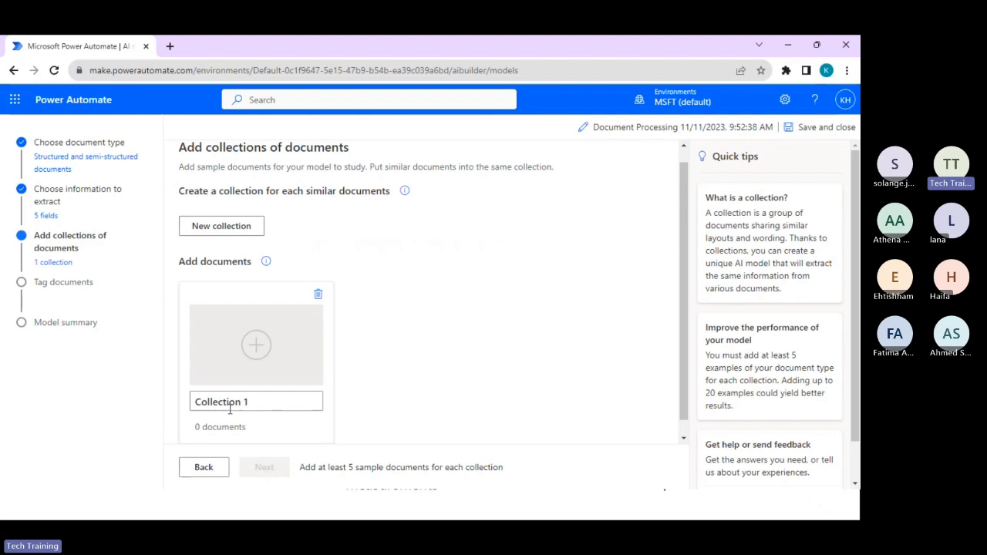
{"action": "left_click", "coordinate": [255, 349]}
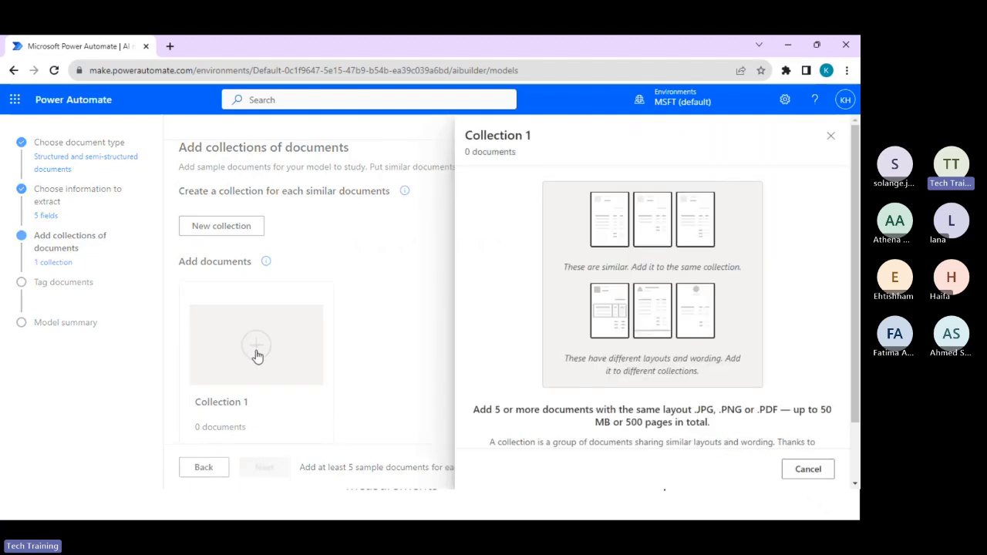
{"action": "scroll", "coordinate": [665, 296], "scroll_direction": "down", "scroll_amount": 2}
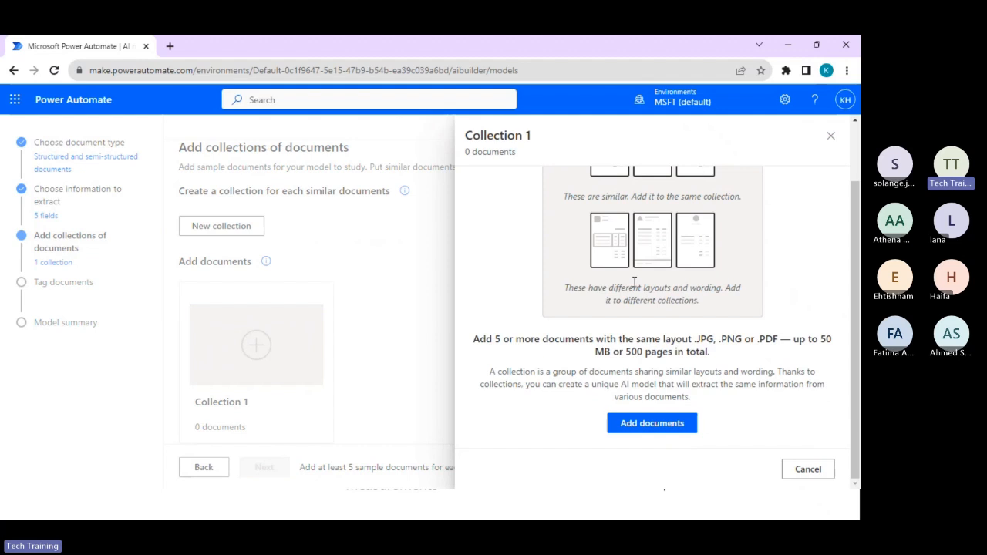
{"action": "left_click", "coordinate": [638, 426]}
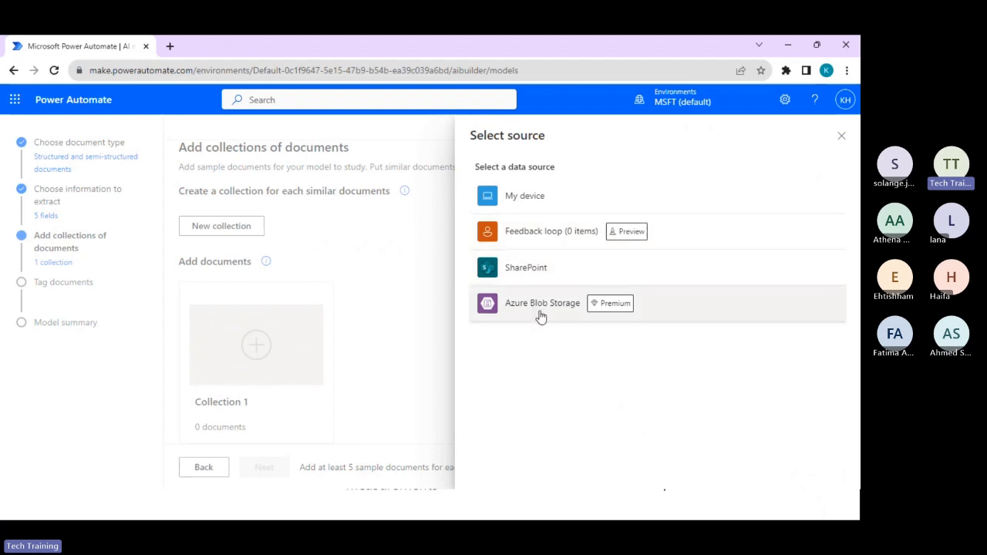
{"action": "left_click", "coordinate": [552, 206]}
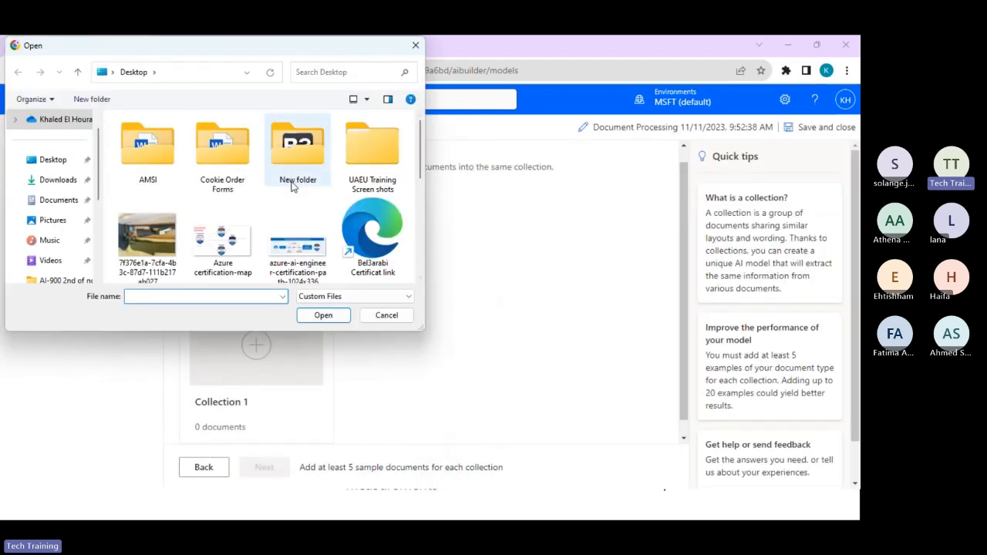
Select five invoice PDFs, starting with invoice_100.pdf, from the Datasets > Invoices folder on Local Disk (D:) for upload.
{"action": "left_click_drag", "start_coordinate": [100, 191], "coordinate": [107, 246]}
{"action": "left_click", "coordinate": [70, 280]}
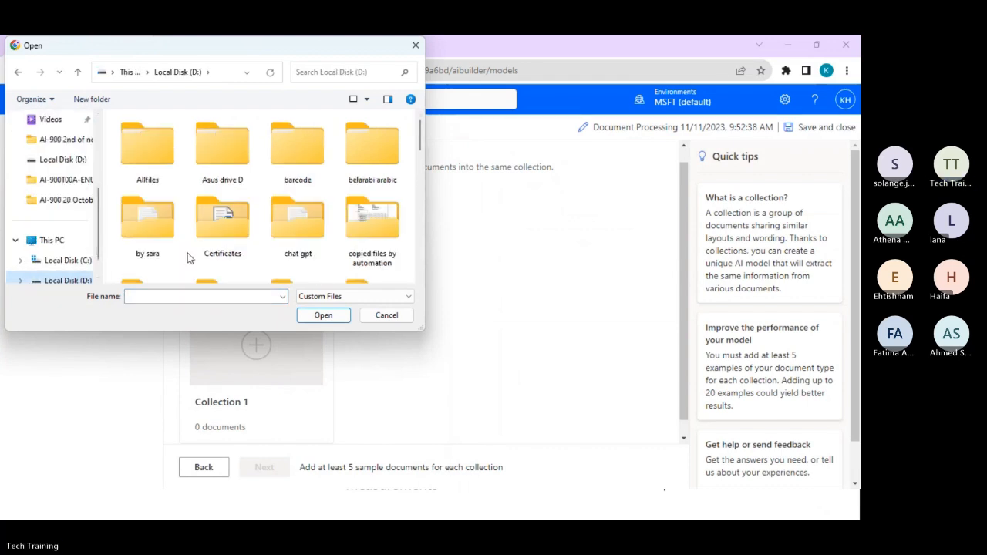
{"action": "scroll", "coordinate": [378, 187], "scroll_direction": "down", "scroll_amount": 3}
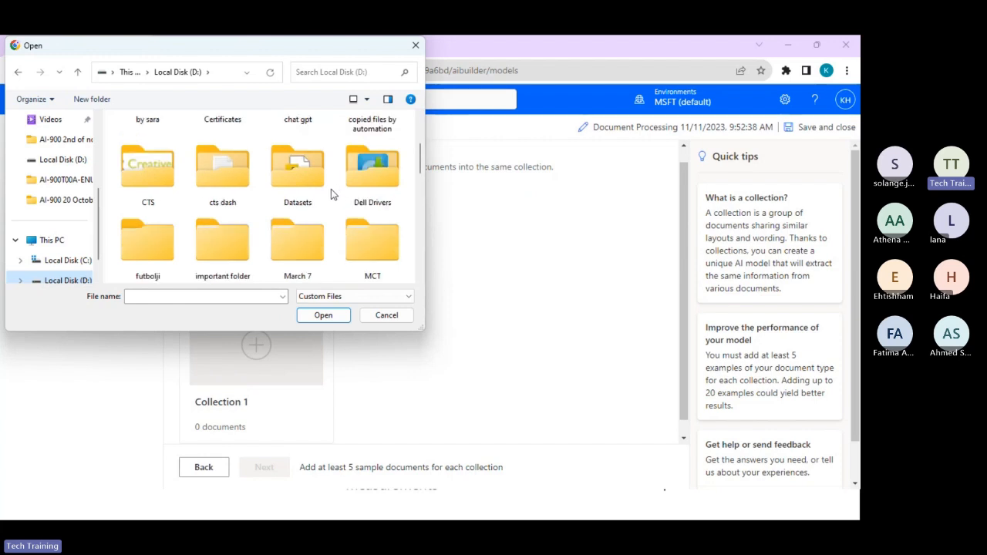
{"action": "double_click", "coordinate": [309, 199]}
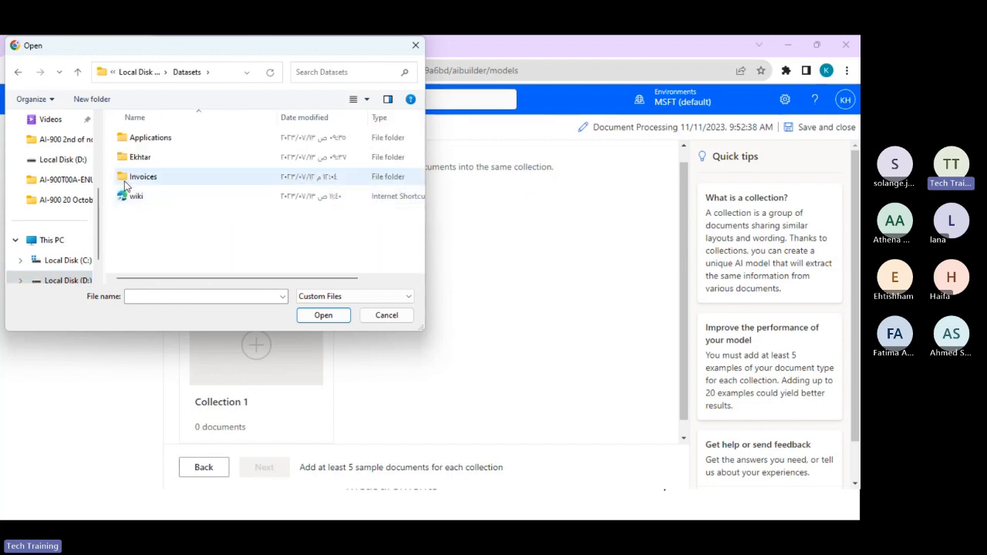
{"action": "double_click", "coordinate": [127, 180]}
{"action": "left_click_drag", "start_coordinate": [239, 136], "coordinate": [241, 228]}
{"action": "left_click", "coordinate": [323, 315]}
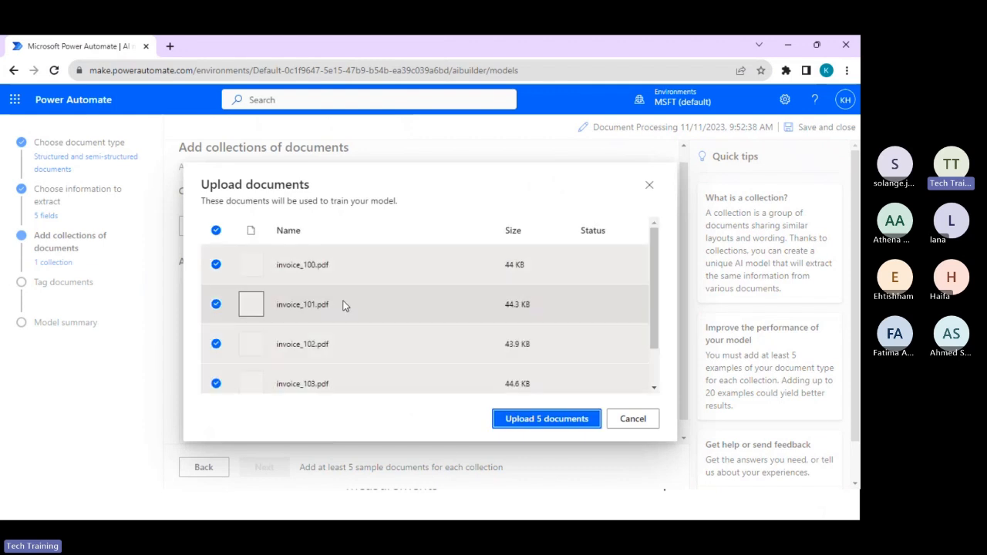
Upload the five selected invoices to Collection 1 and proceed to tagging the documents.
{"action": "left_click", "coordinate": [528, 419]}
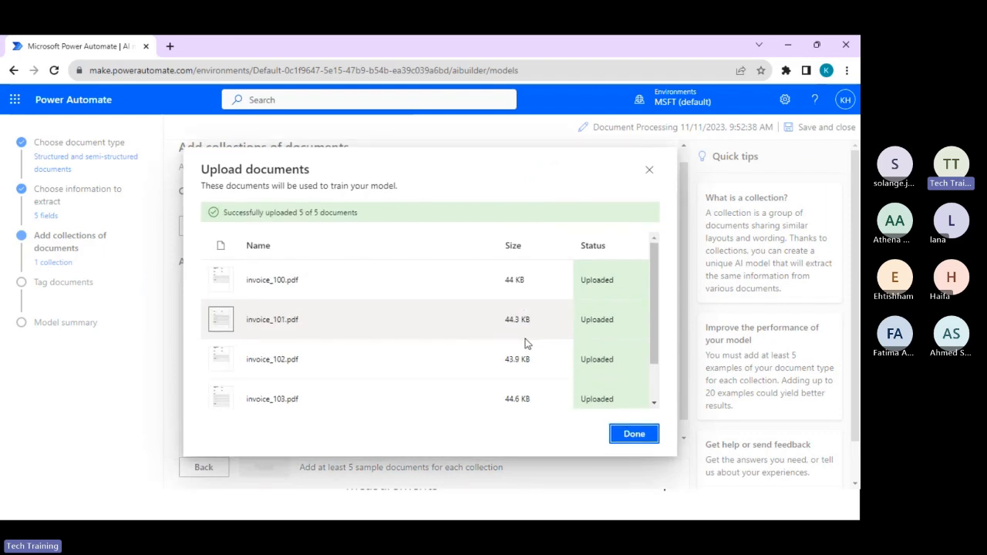
{"action": "left_click", "coordinate": [628, 435]}
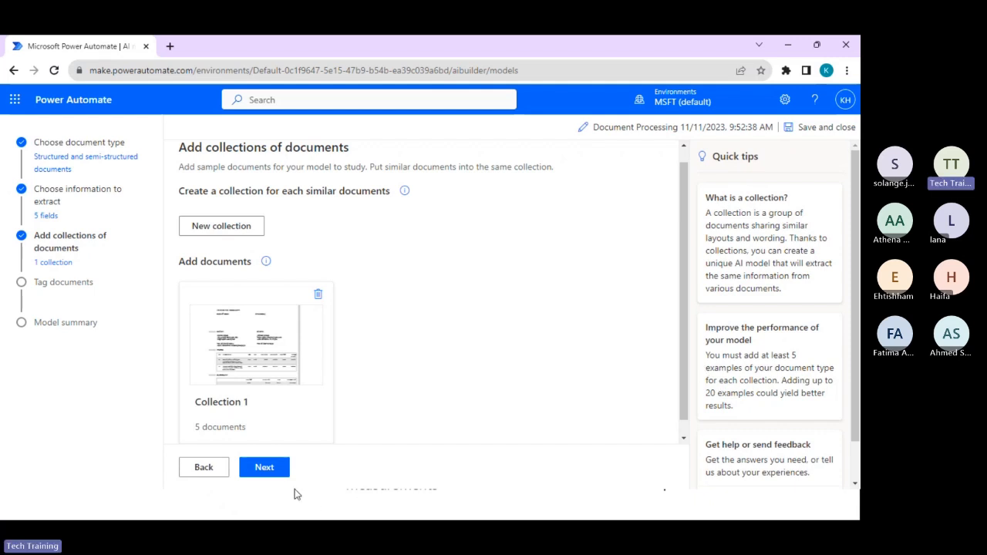
{"action": "left_click", "coordinate": [265, 467]}
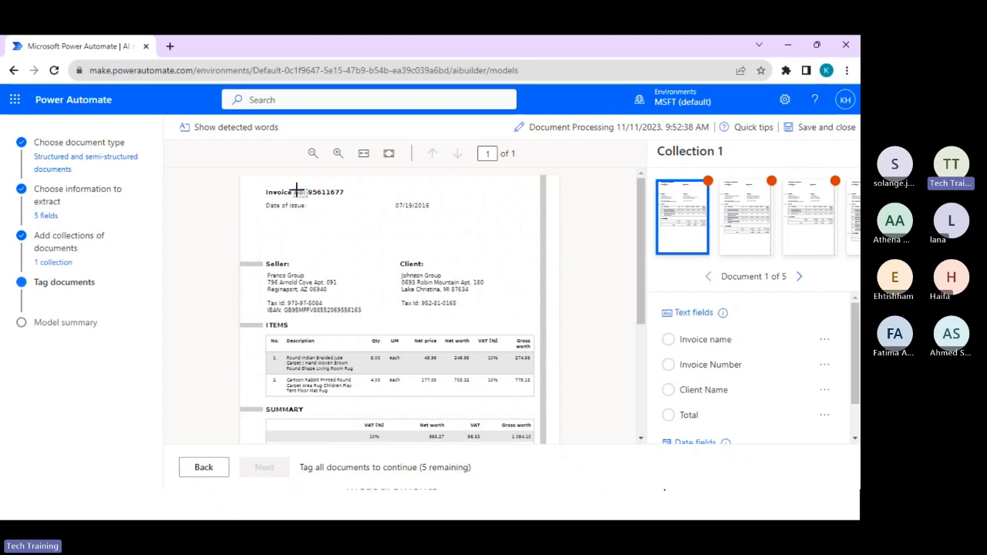
{"action": "left_click", "coordinate": [341, 193]}
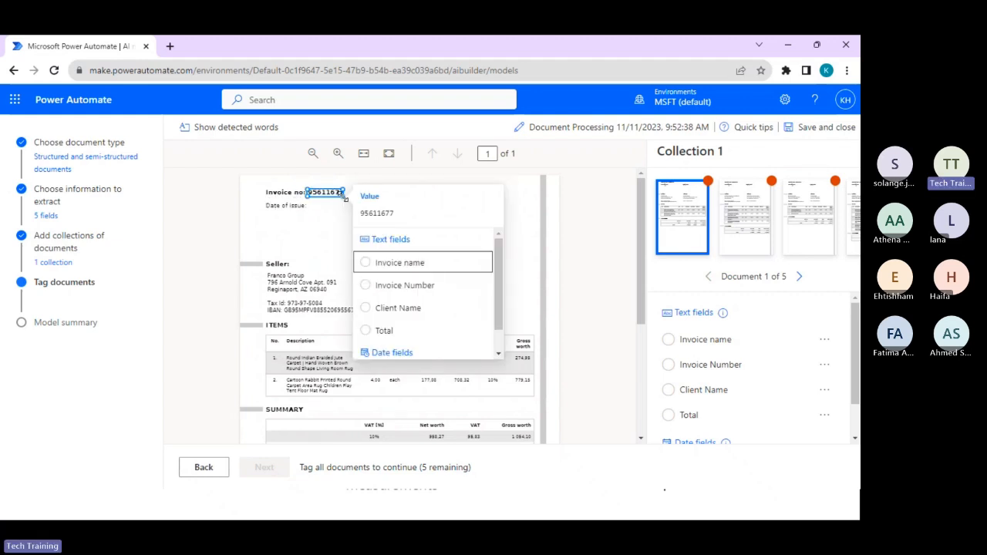
{"action": "left_click", "coordinate": [424, 260]}
{"action": "left_click", "coordinate": [423, 263]}
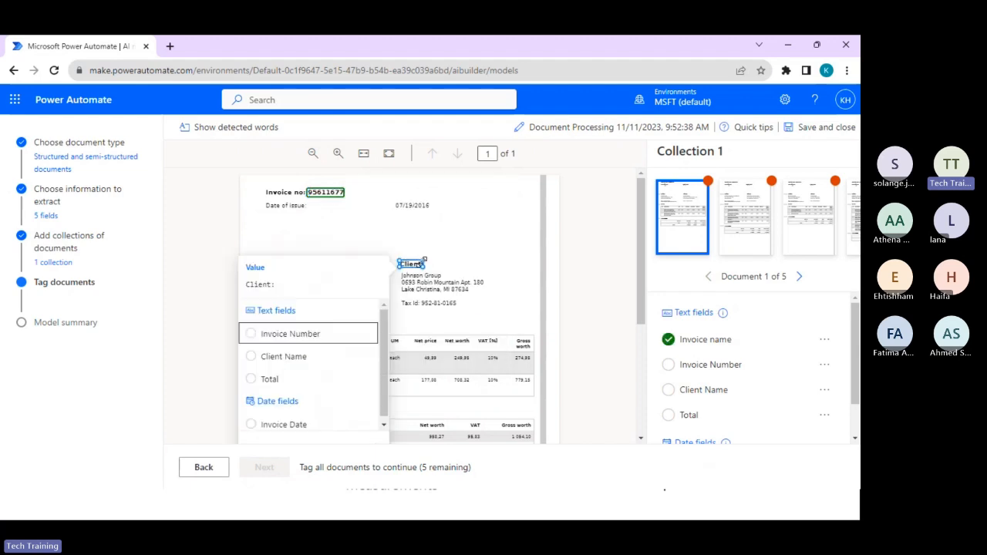
{"action": "left_click", "coordinate": [328, 192]}
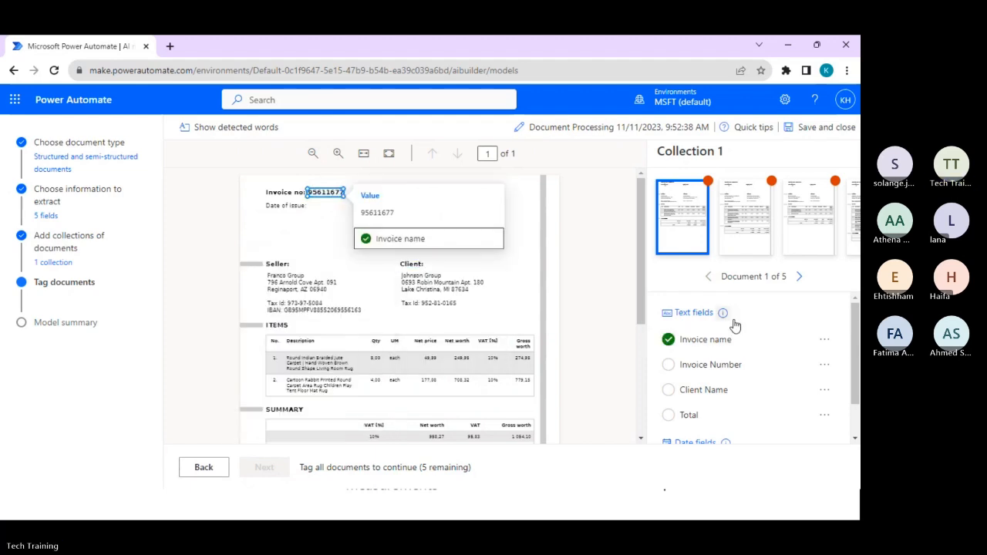
{"action": "left_click", "coordinate": [822, 341]}
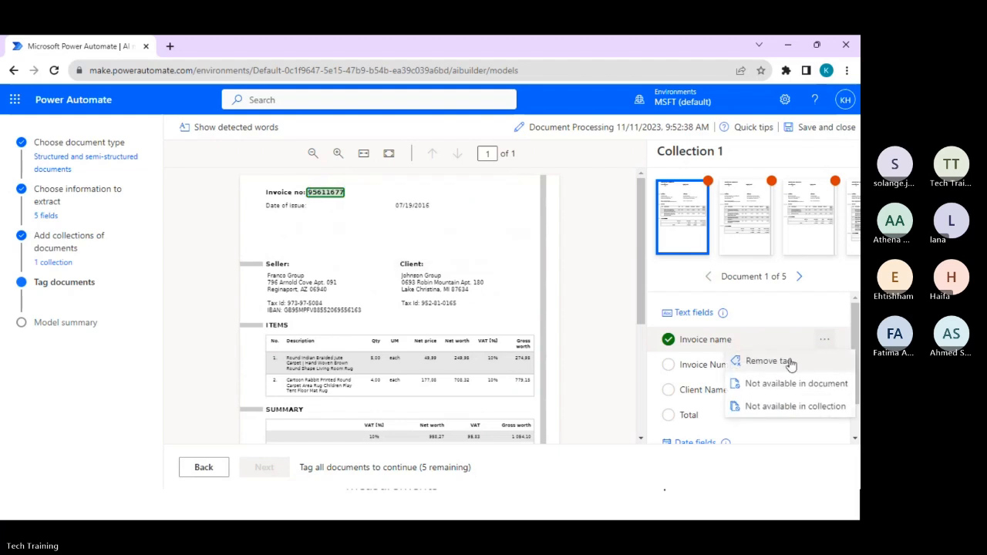
{"action": "left_click", "coordinate": [788, 362]}
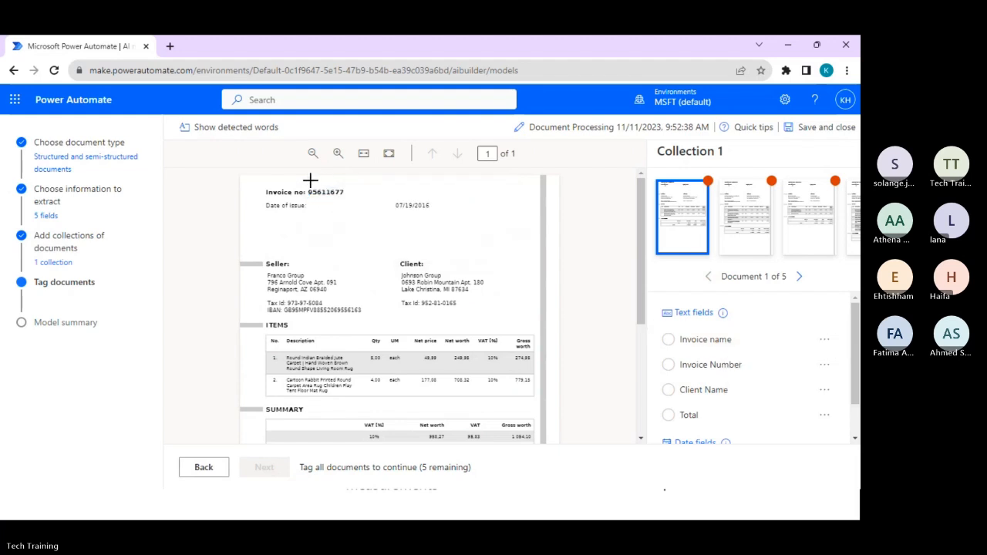
Tag the number after "Invoice no:" as Invoice Number and mark the Invoice name field as not available in document.
{"action": "left_click_drag", "start_coordinate": [310, 182], "coordinate": [358, 206]}
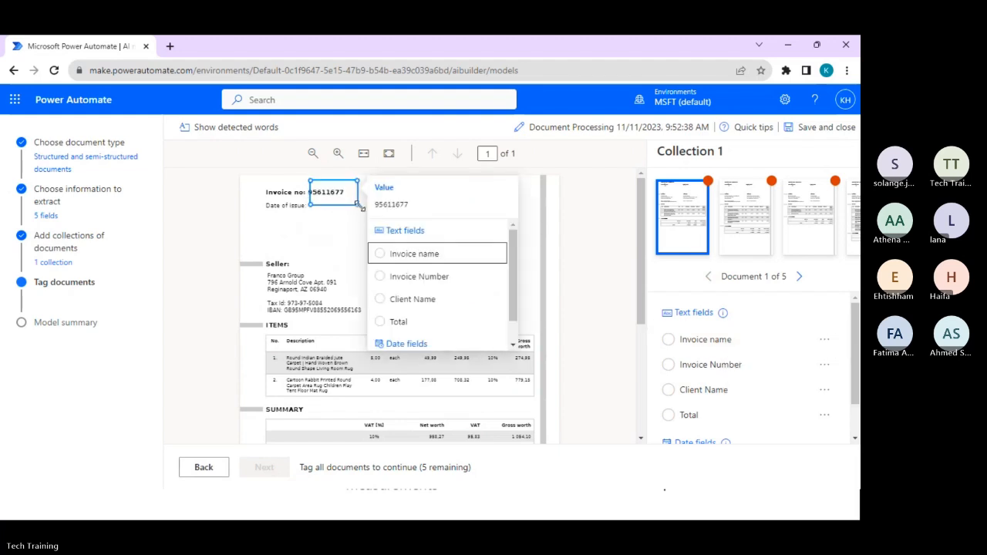
{"action": "left_click", "coordinate": [450, 282]}
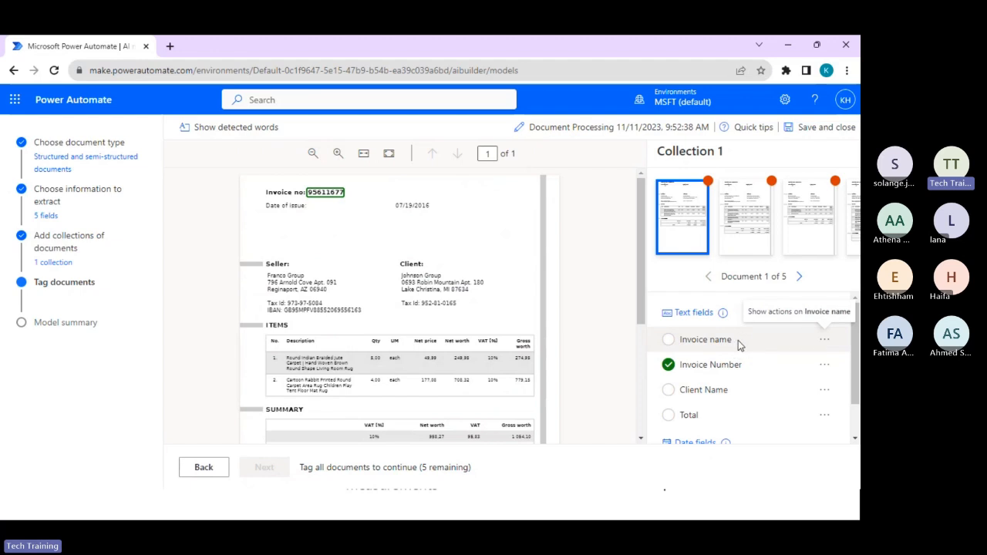
{"action": "left_click", "coordinate": [823, 340]}
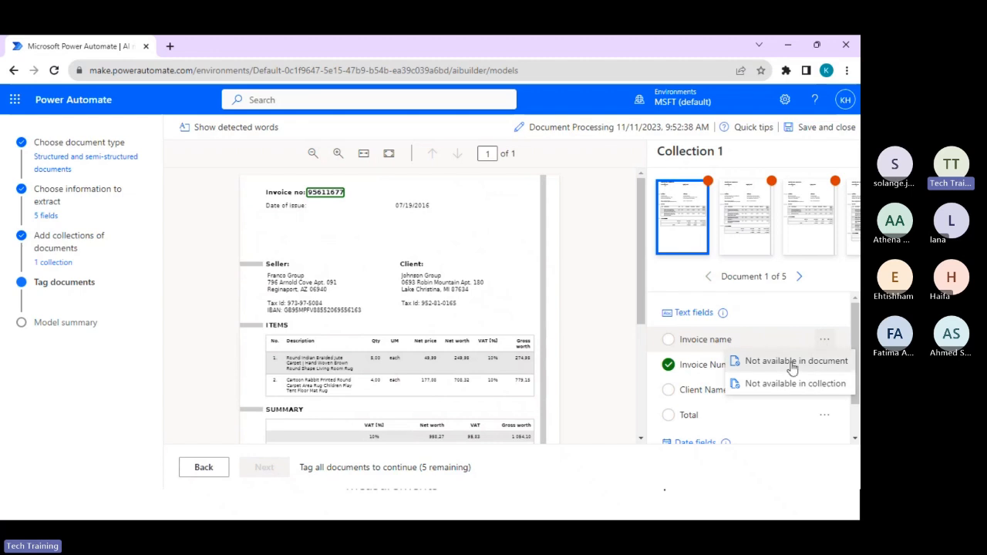
{"action": "left_click", "coordinate": [793, 362]}
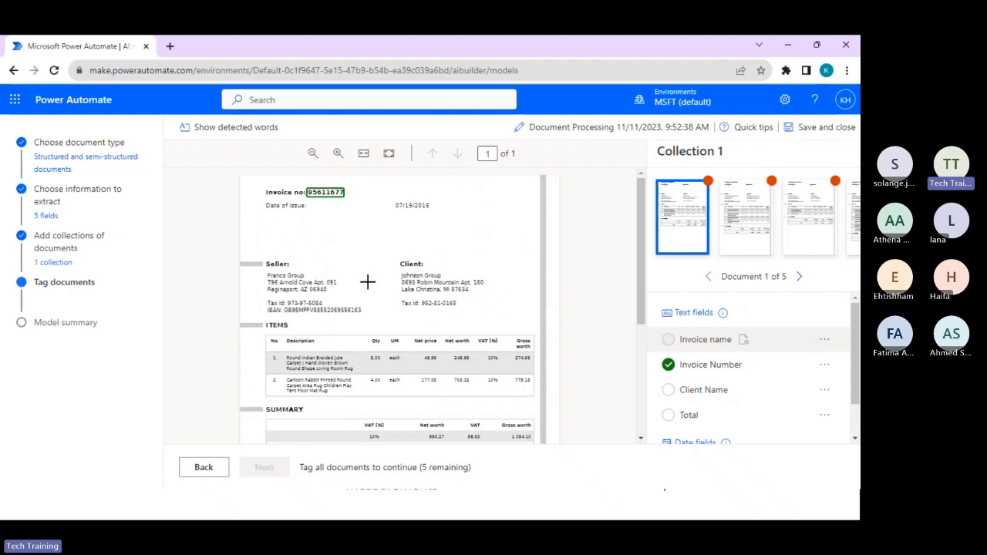
Tag "Johnson Group" under Client as Client Name and the gross worth in the summary's Total row as Total.
{"action": "left_click_drag", "start_coordinate": [397, 271], "coordinate": [444, 278]}
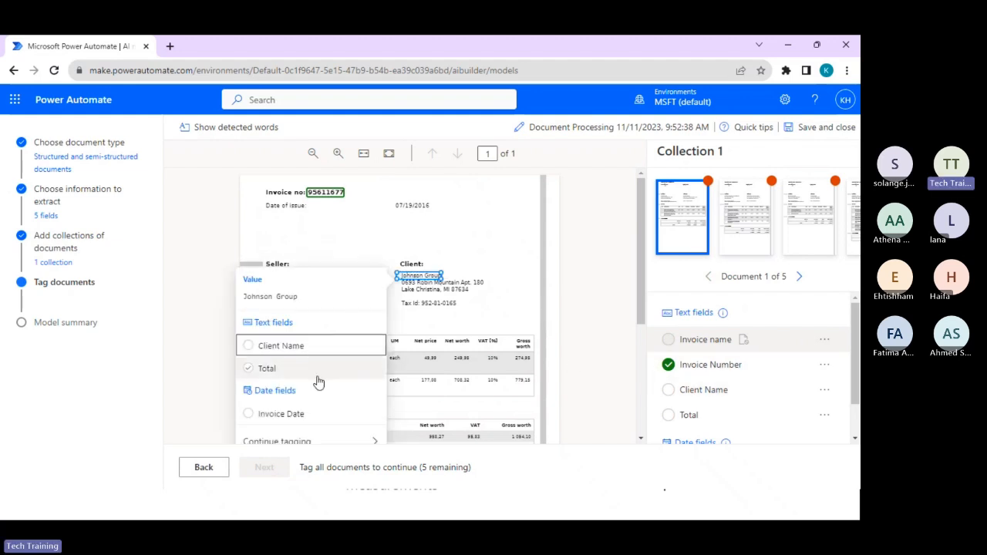
{"action": "left_click", "coordinate": [321, 348]}
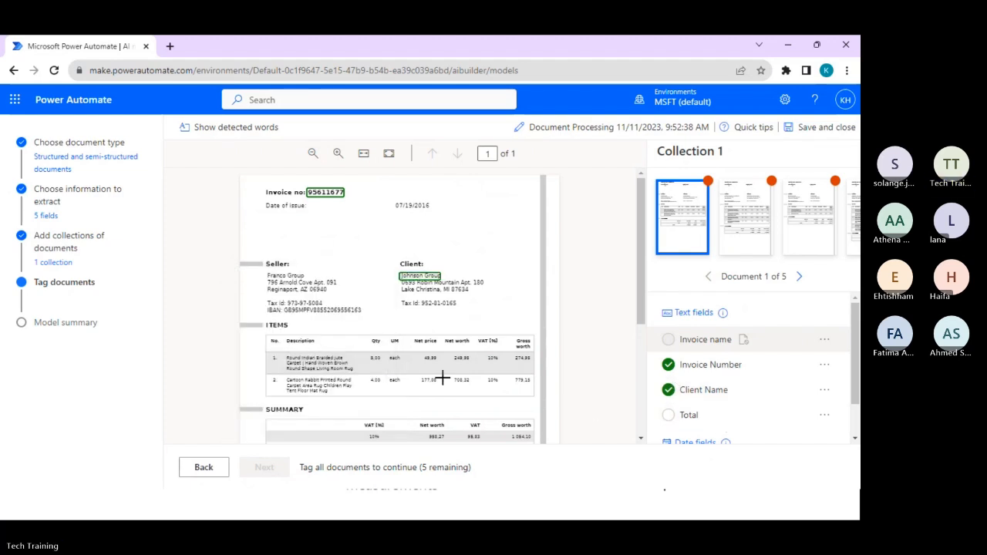
{"action": "scroll", "coordinate": [443, 374], "scroll_direction": "down", "scroll_amount": 3}
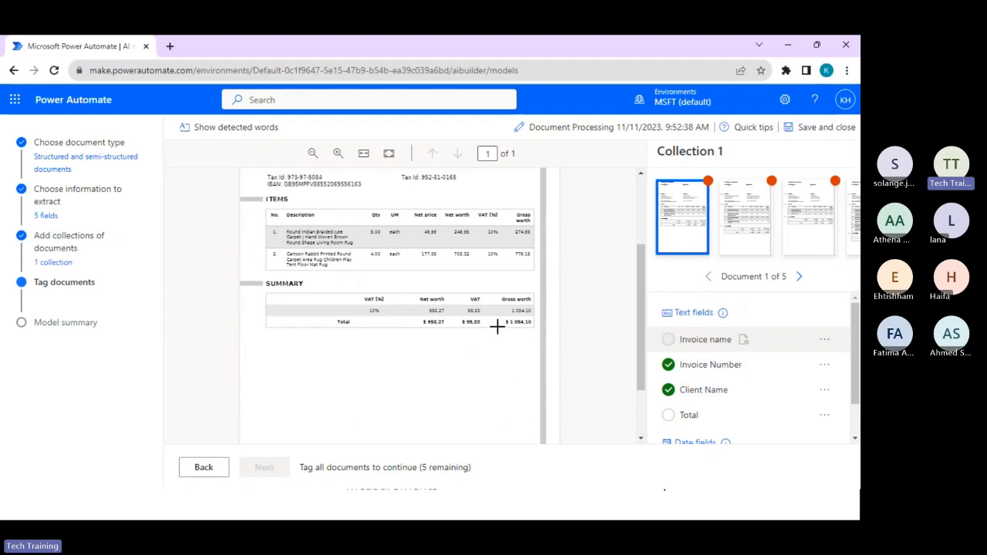
{"action": "left_click_drag", "start_coordinate": [500, 317], "coordinate": [530, 330]}
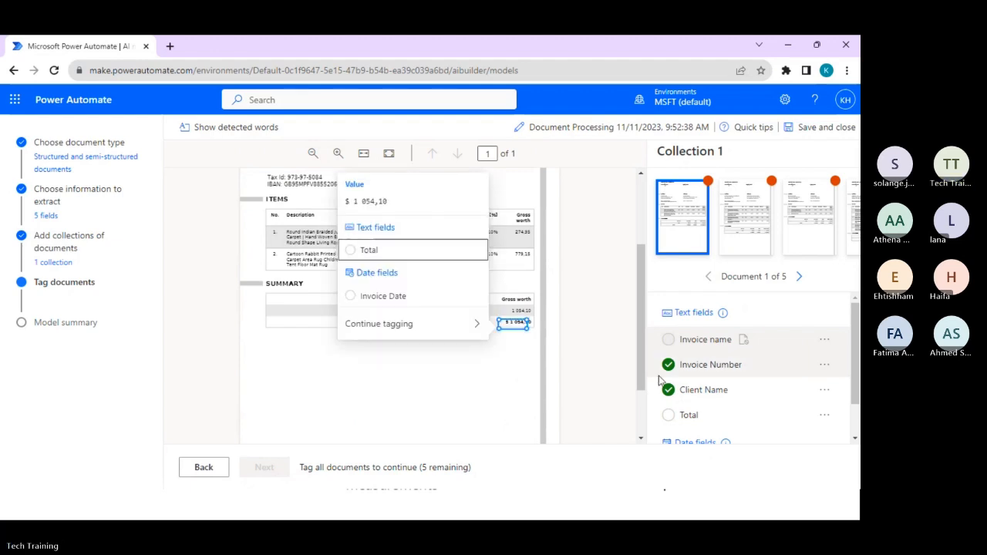
{"action": "left_click", "coordinate": [387, 263]}
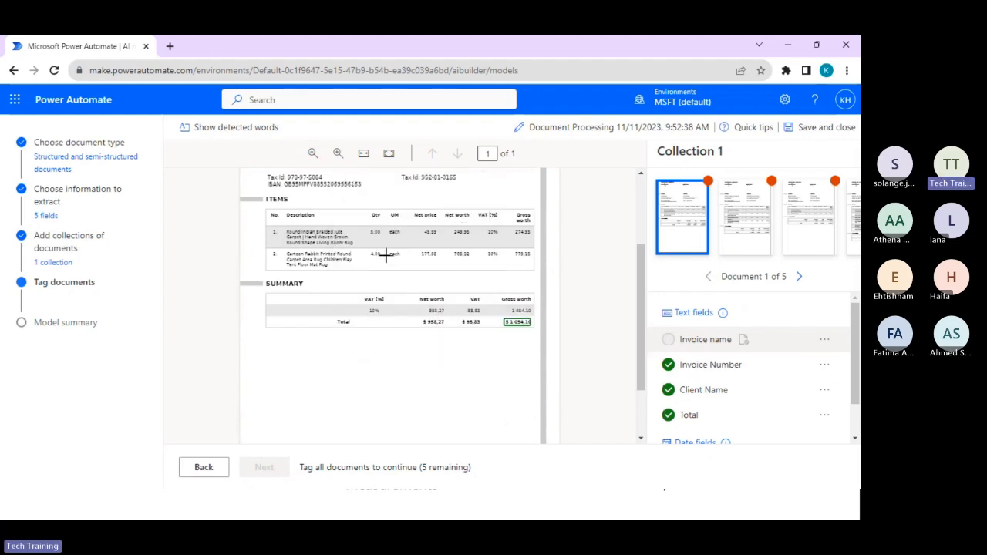
Tag the date of issue 07/19/2016 on the first invoice as Invoice Date.
{"action": "scroll", "coordinate": [700, 384], "scroll_direction": "down", "scroll_amount": 1}
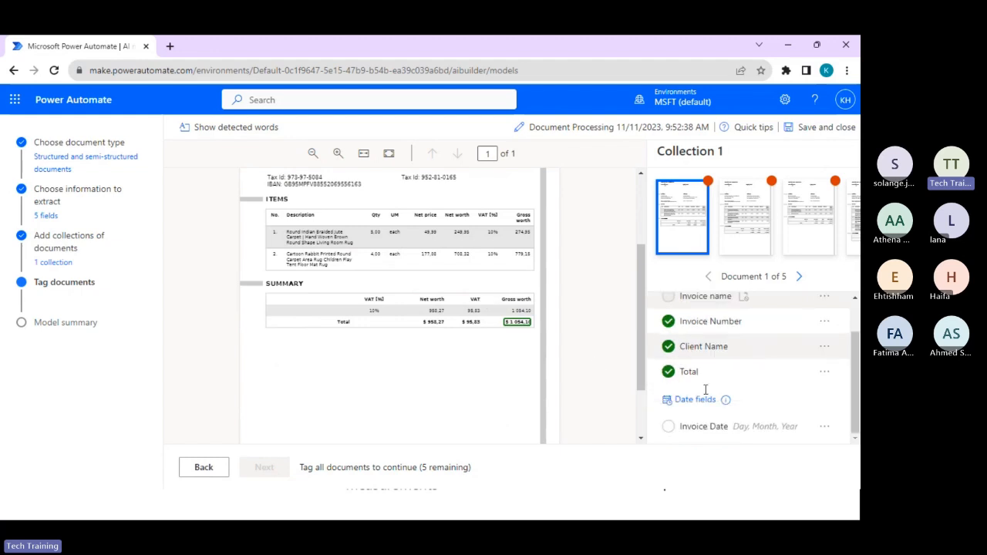
{"action": "scroll", "coordinate": [700, 384], "scroll_direction": "up", "scroll_amount": 1}
{"action": "scroll", "coordinate": [447, 230], "scroll_direction": "up", "scroll_amount": 2}
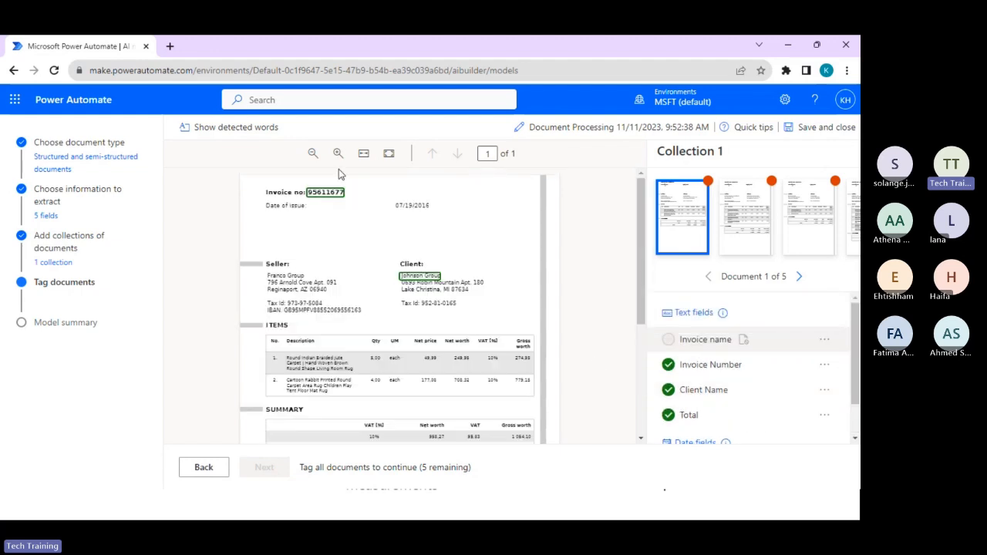
{"action": "left_click_drag", "start_coordinate": [392, 199], "coordinate": [439, 221]}
{"action": "left_click", "coordinate": [284, 277]}
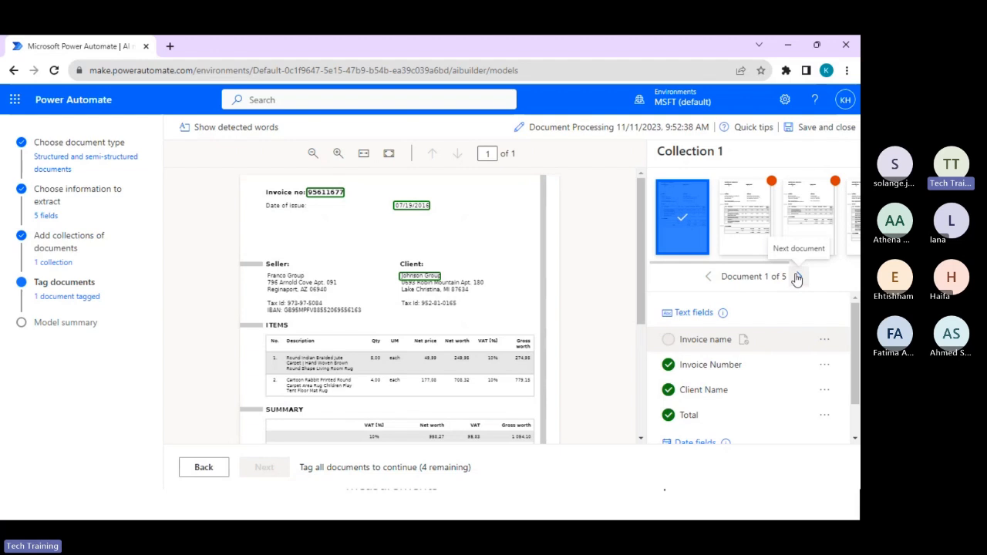
Switch from the browser back to the slide show and advance to the "Model Training and Validation" slide.
{"action": "left_click", "coordinate": [788, 48]}
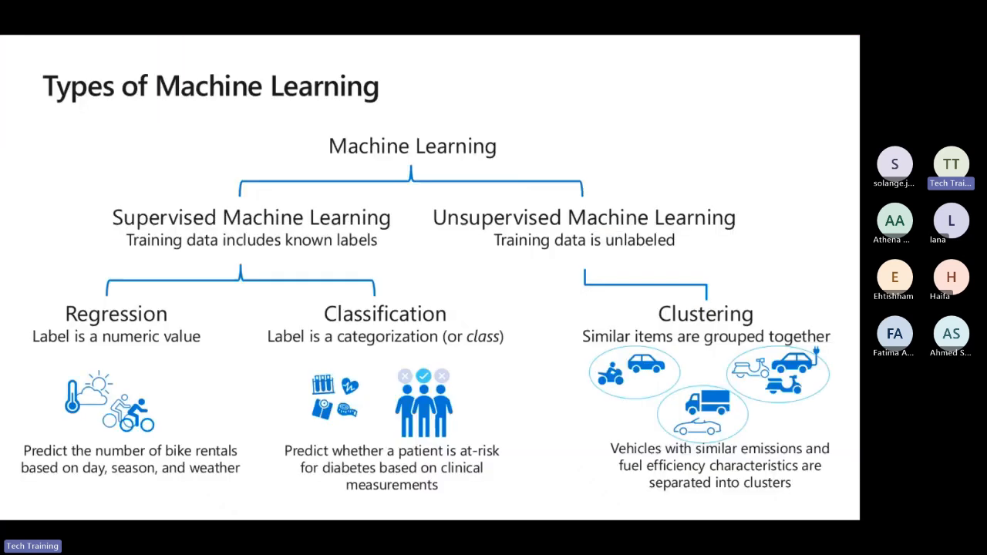
{"action": "left_click", "coordinate": [653, 160]}
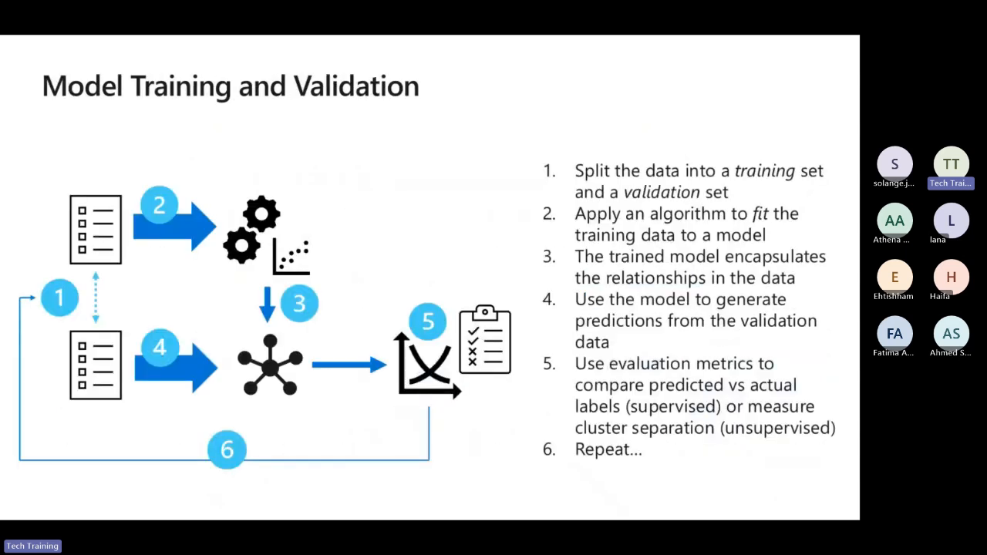
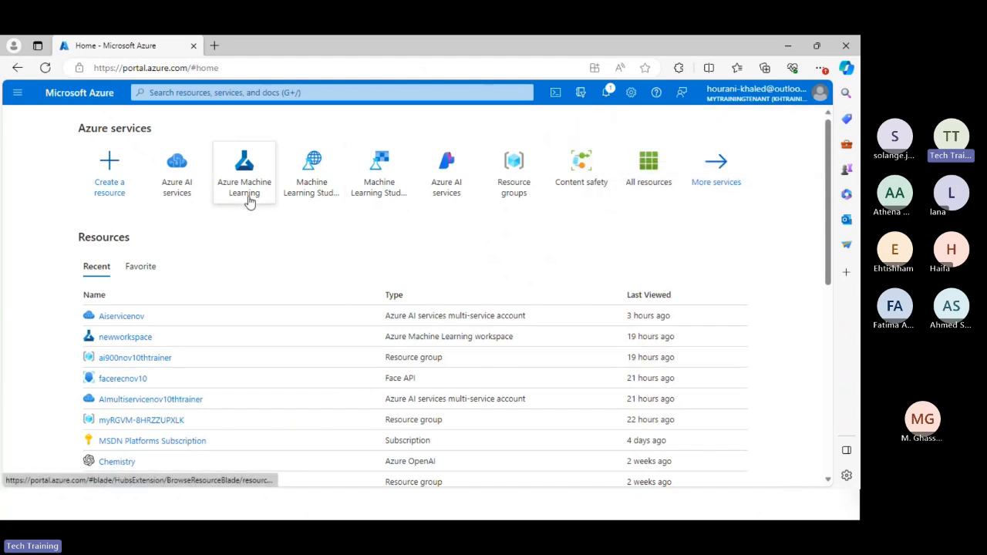
Open the Azure Machine Learning resource list and start creating a new workspace.
{"action": "mouse_move", "coordinate": [249, 200]}
{"action": "mouse_move", "coordinate": [361, 222]}
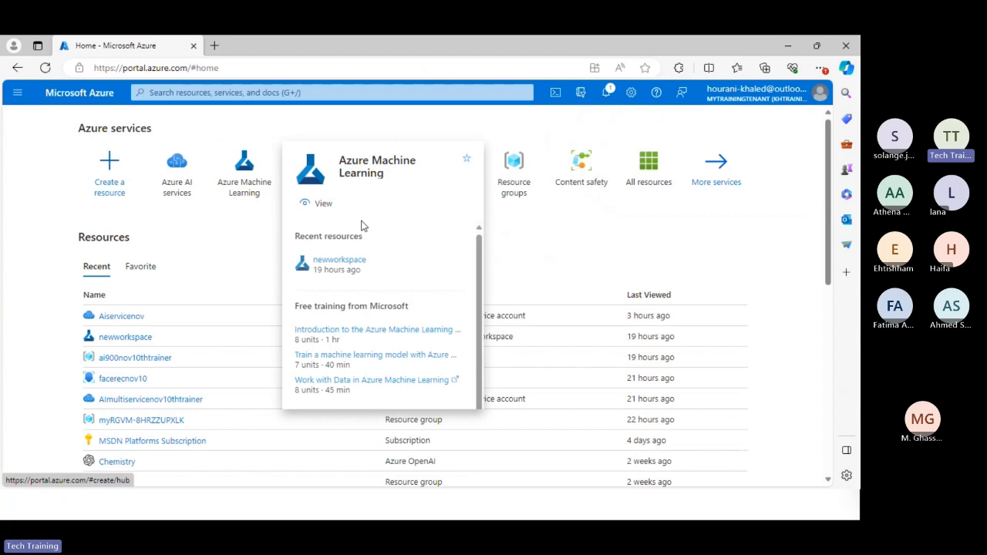
{"action": "left_click", "coordinate": [333, 210]}
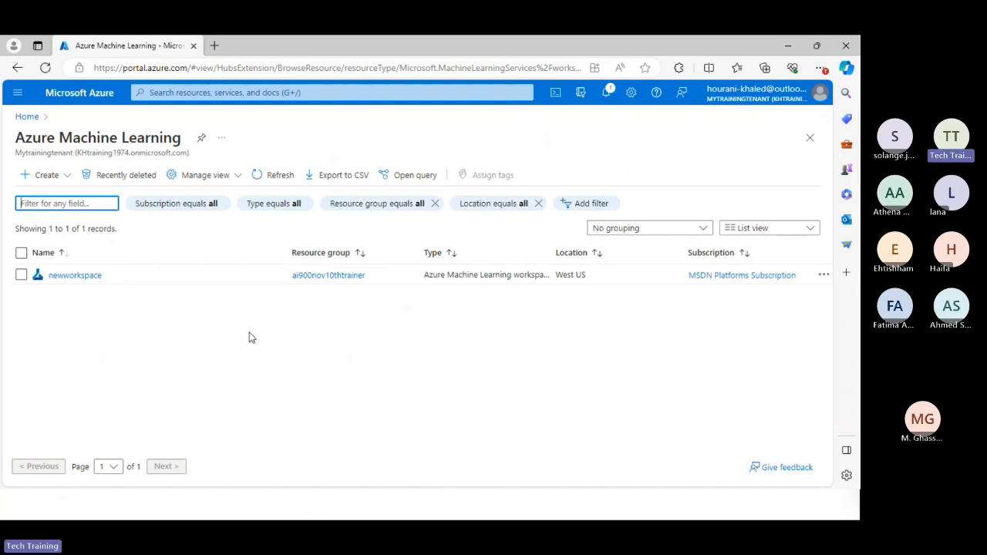
{"action": "left_click", "coordinate": [46, 175]}
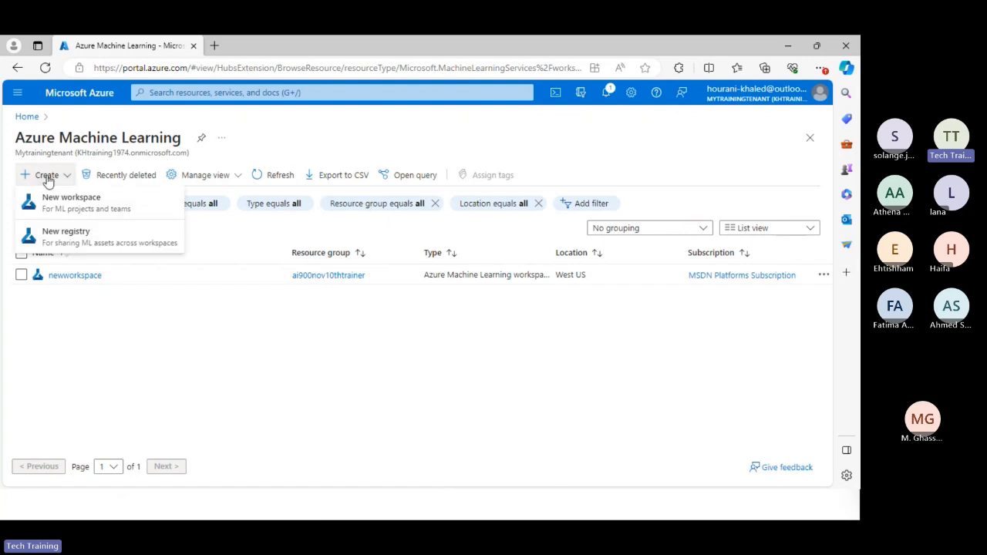
{"action": "left_click", "coordinate": [68, 202]}
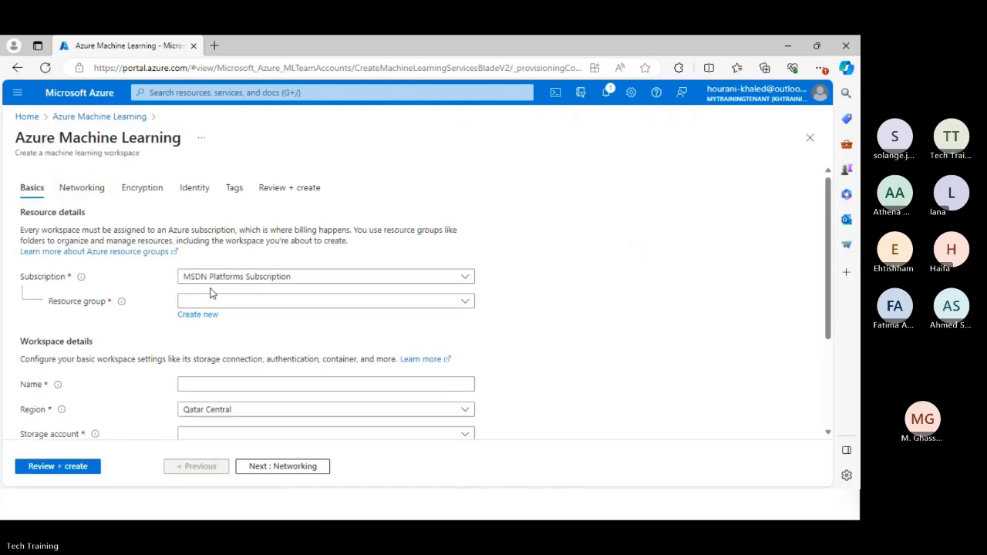
Assign the workspace to the ai900nov10thtrainer resource group and name it AUDSTAIMLSpace.
{"action": "left_click", "coordinate": [463, 303]}
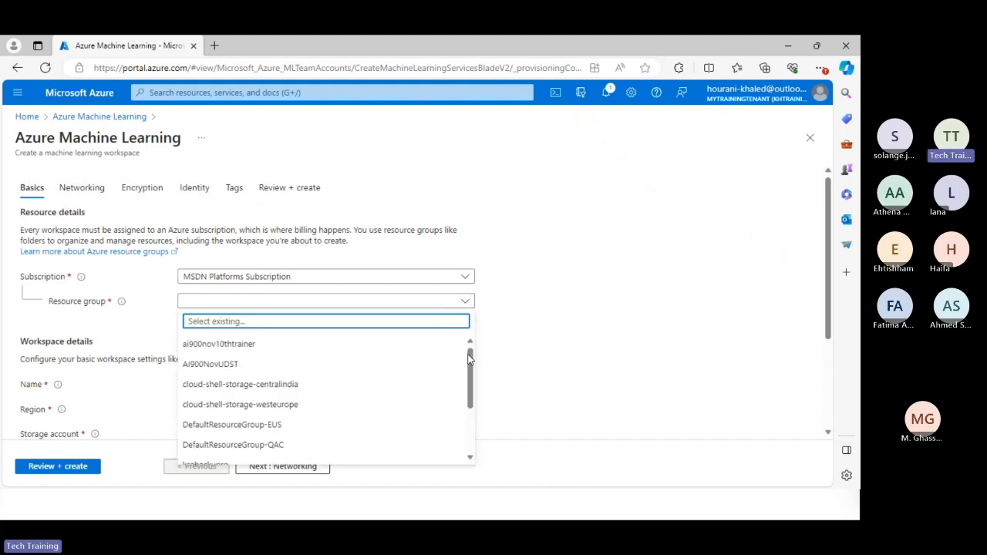
{"action": "left_click", "coordinate": [290, 350]}
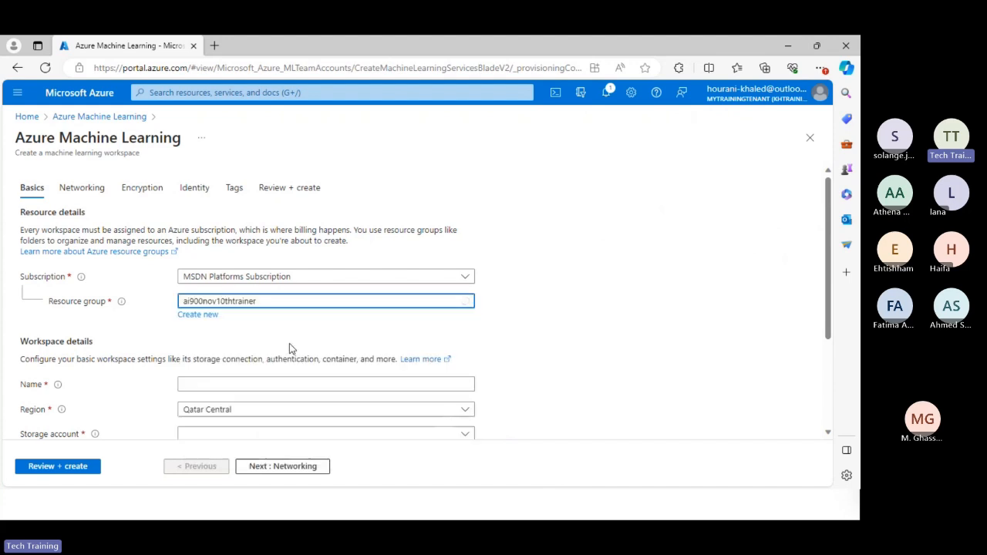
{"action": "left_click", "coordinate": [239, 384]}
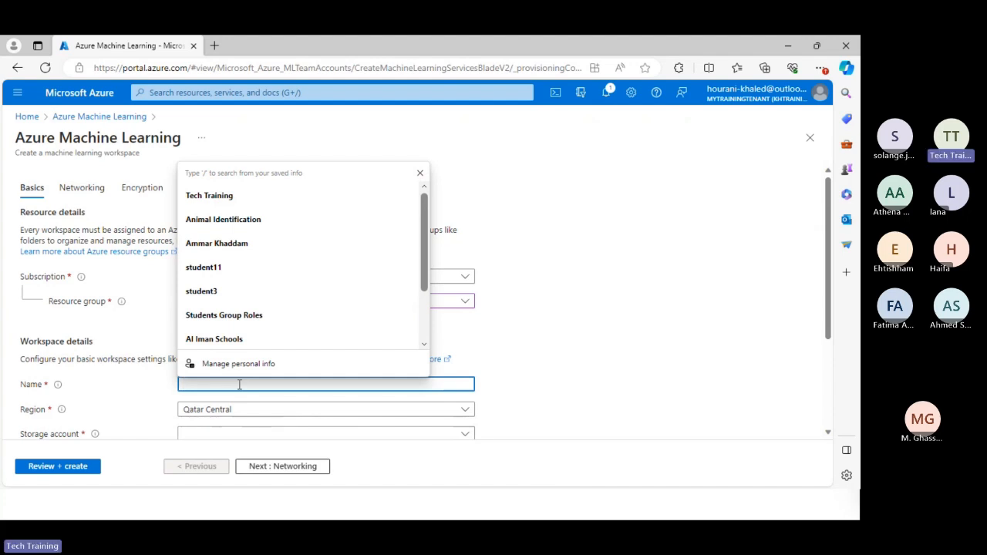
{"action": "type", "text": "AUDST"}
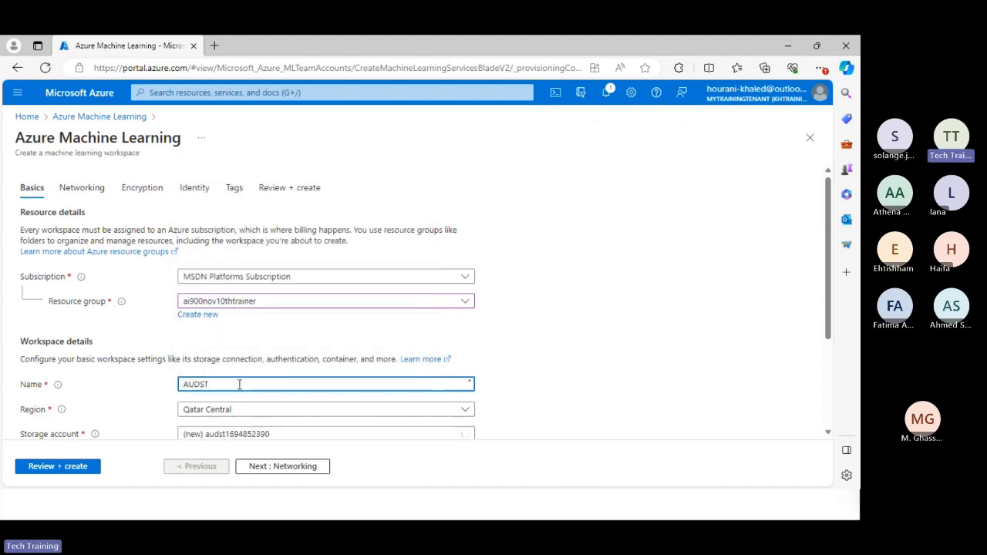
{"action": "type", "text": "AI"}
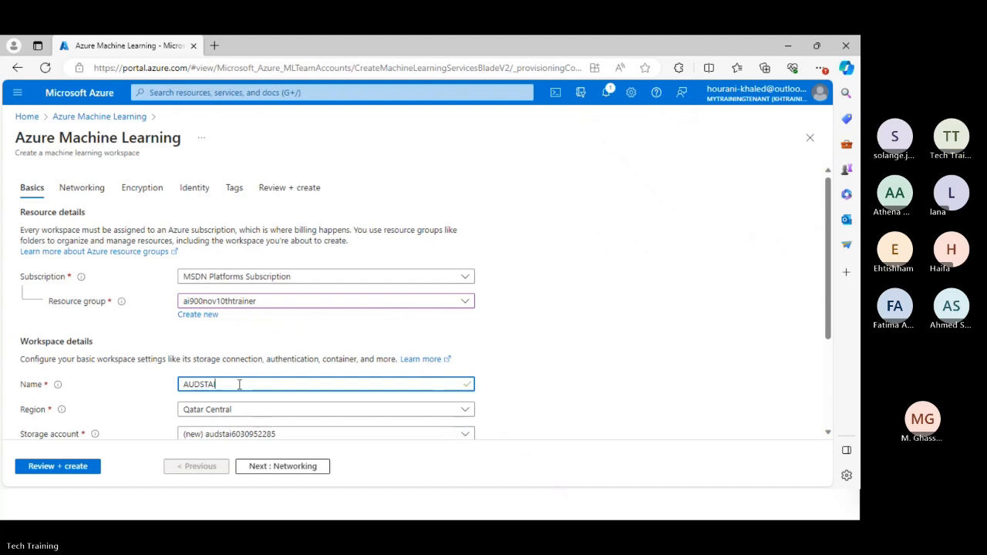
{"action": "type", "text": "M"}
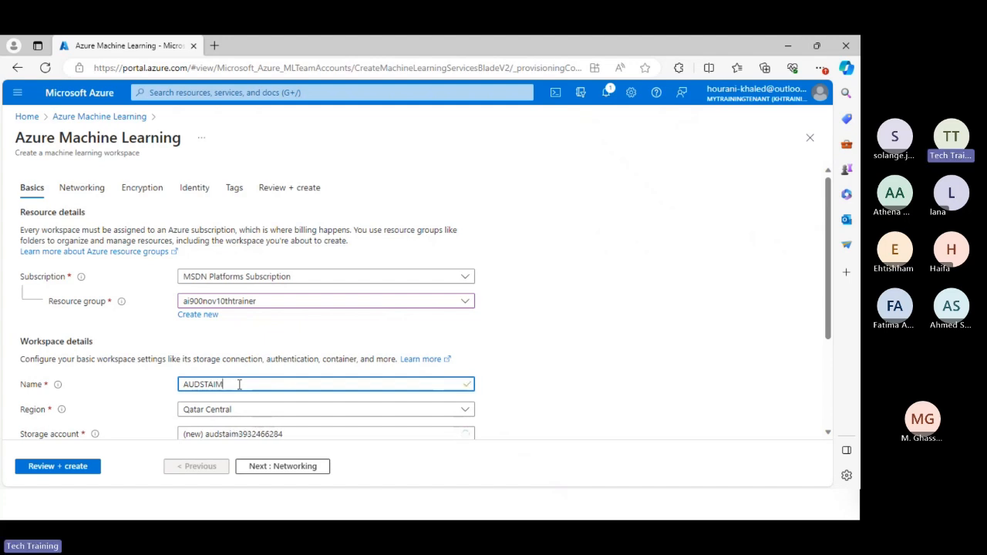
{"action": "type", "text": "LSpace"}
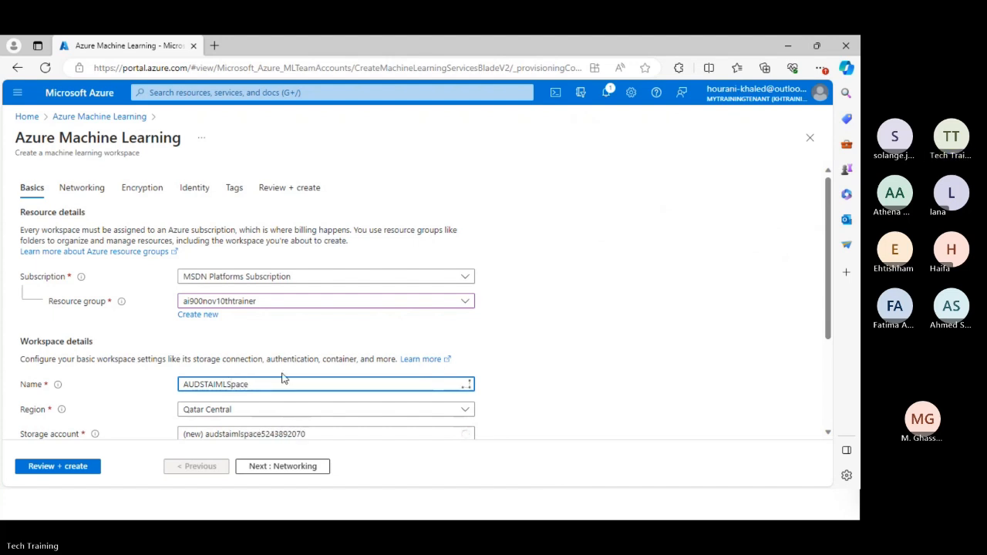
Look through the region and container registry choices in the workspace details without changing them.
{"action": "scroll", "coordinate": [352, 330], "scroll_direction": "down", "scroll_amount": 2}
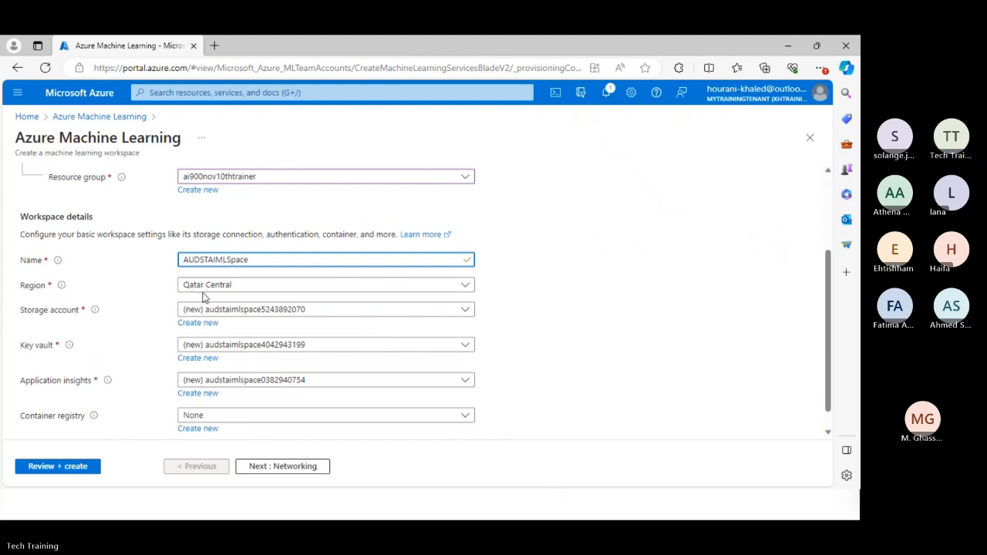
{"action": "left_click", "coordinate": [315, 291]}
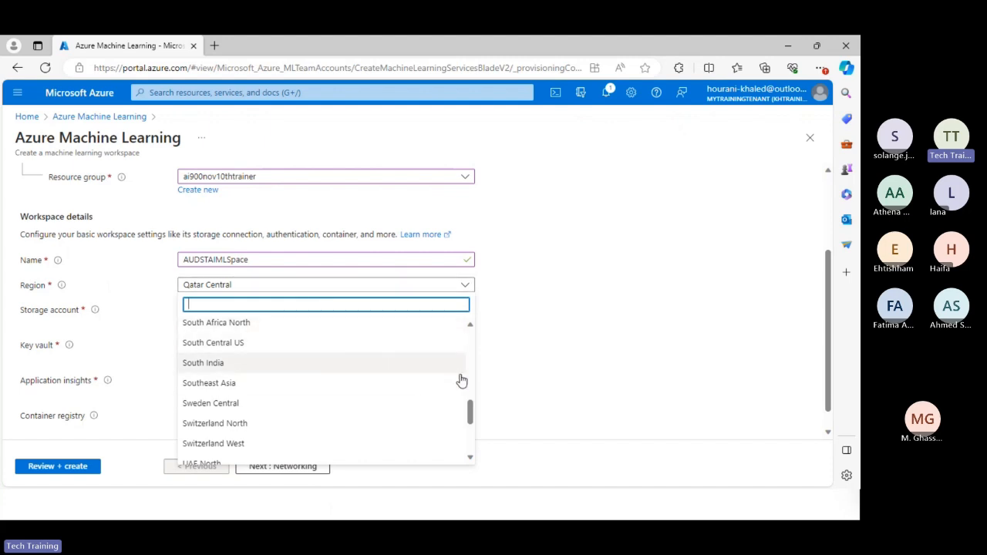
{"action": "left_click", "coordinate": [517, 303]}
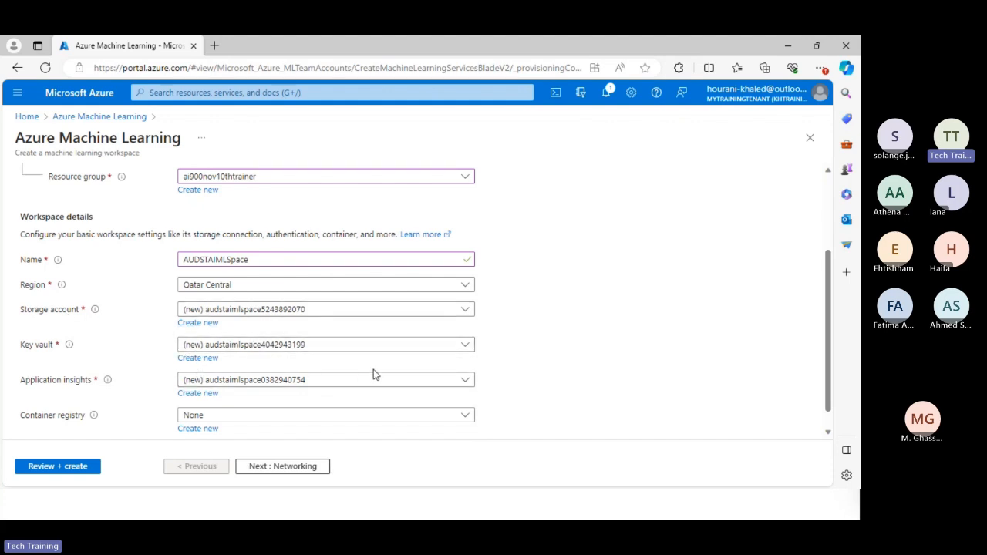
{"action": "scroll", "coordinate": [372, 375], "scroll_direction": "down", "scroll_amount": 1}
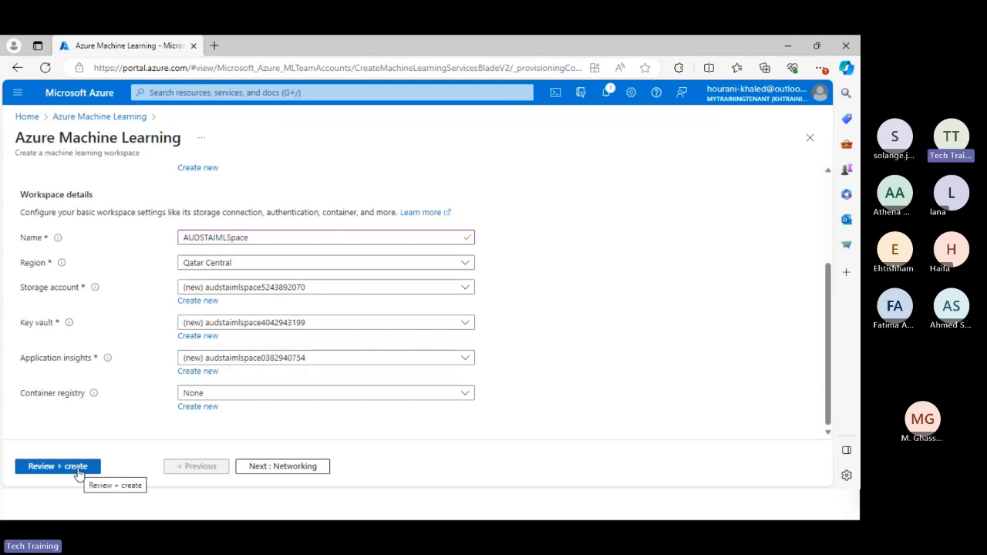
{"action": "left_click", "coordinate": [465, 393]}
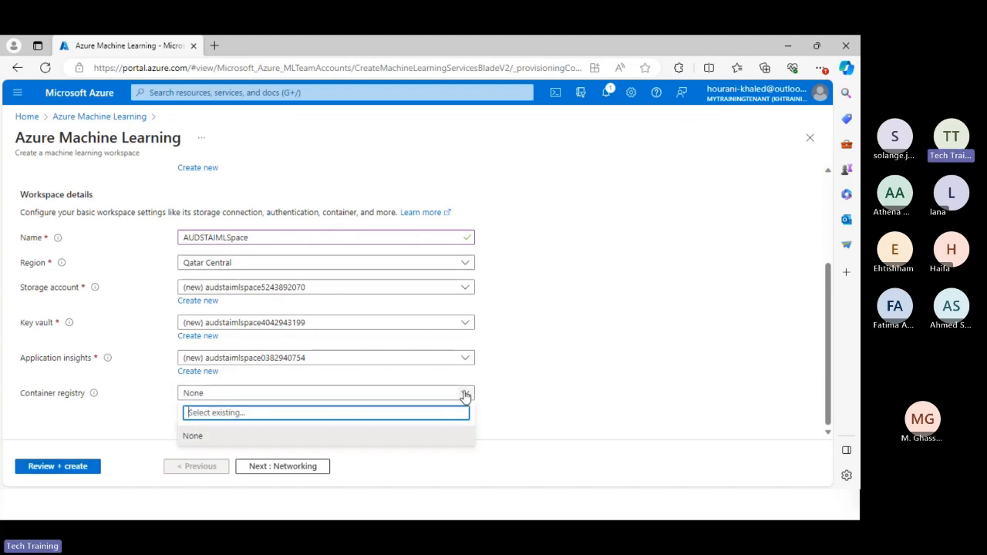
{"action": "left_click", "coordinate": [465, 394]}
Run the final validation of the workspace configuration and create the workspace.
{"action": "left_click", "coordinate": [68, 472]}
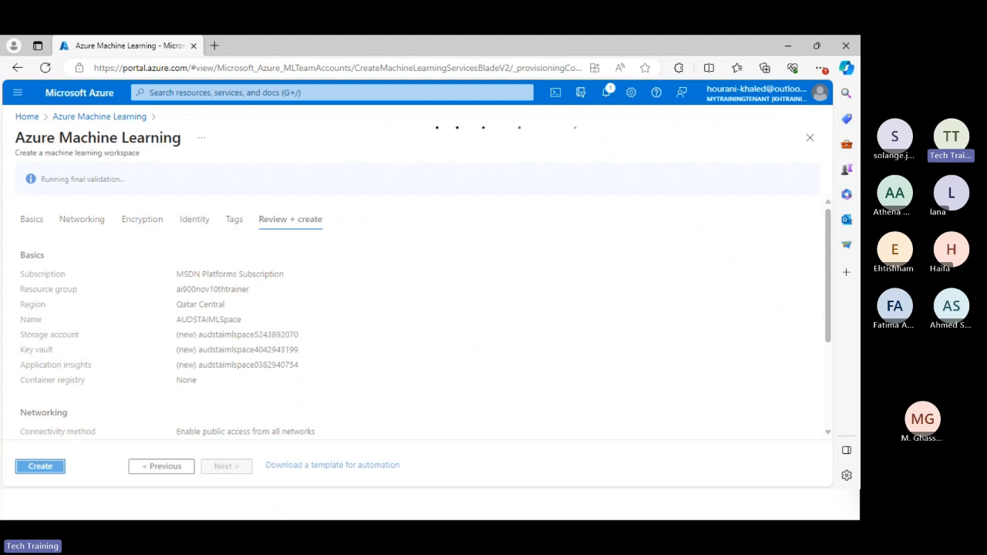
{"action": "key", "text": "alt+Tab"}
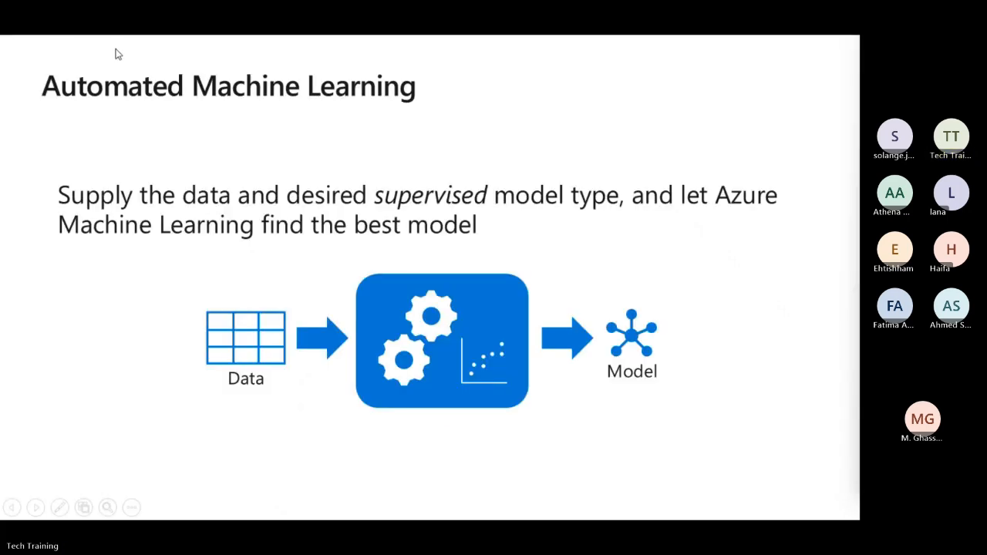
{"action": "key", "text": "alt+Tab"}
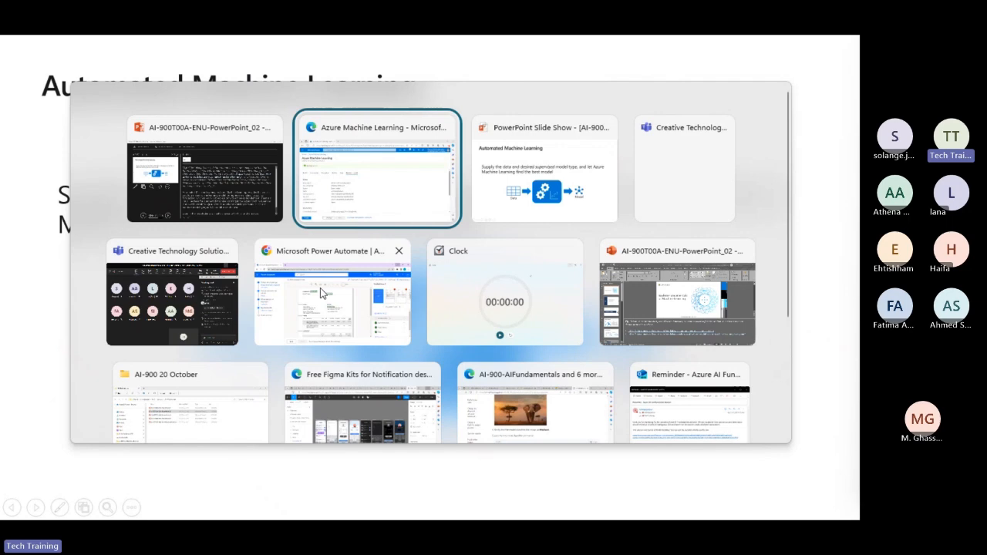
{"action": "key", "text": "Return"}
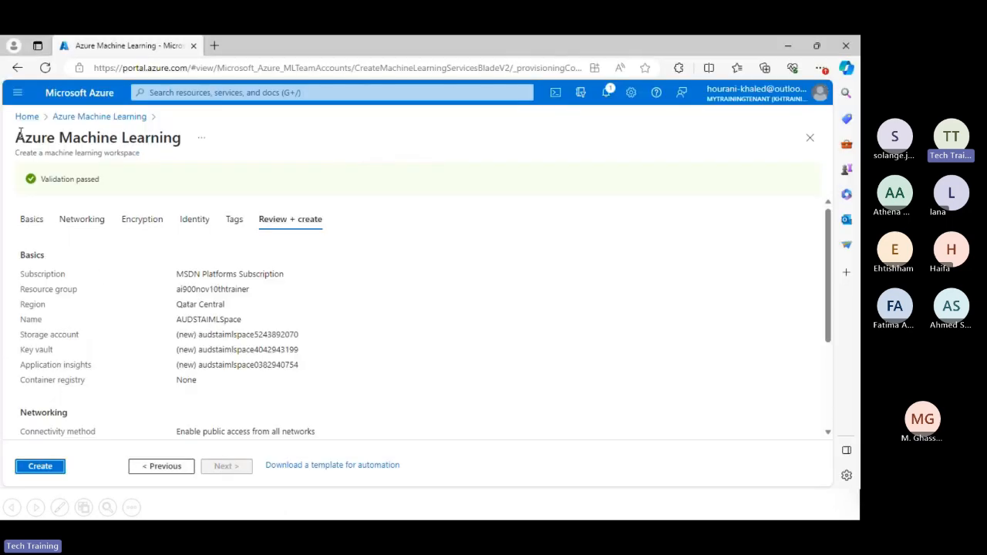
{"action": "left_click", "coordinate": [36, 469]}
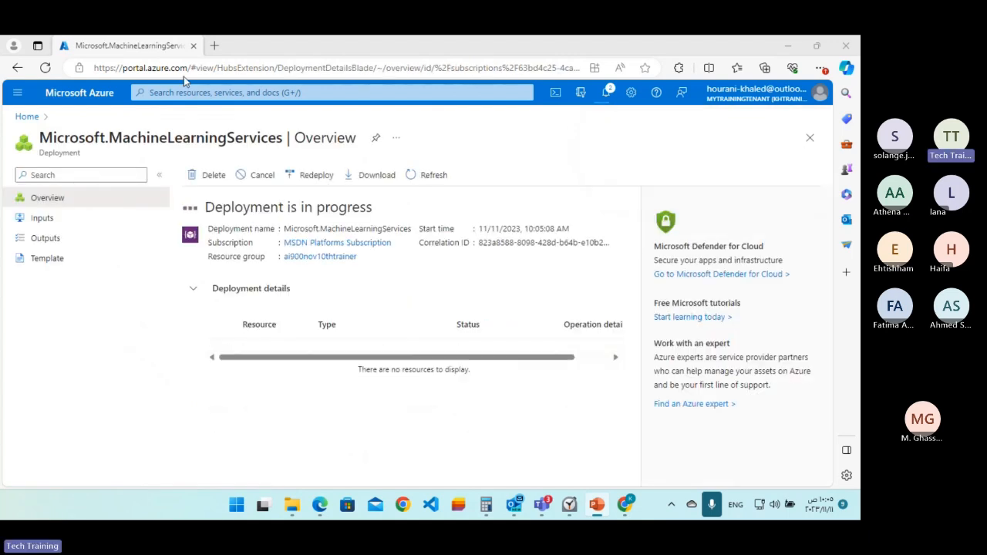
Open learn.microsoft.com/en-us/training/modules/use-automated-machine-learning/ in a new browser tab.
{"action": "left_click", "coordinate": [215, 50]}
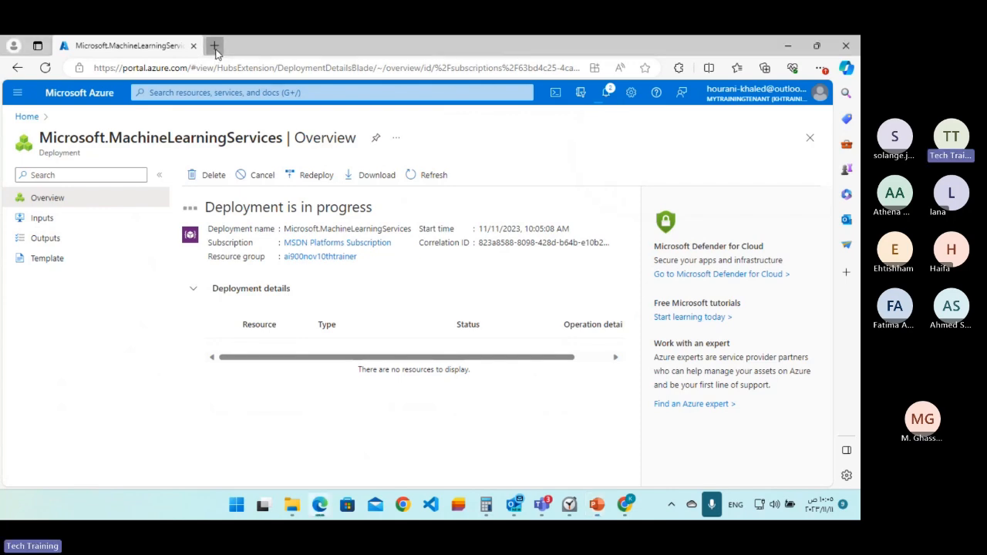
{"action": "left_click", "coordinate": [215, 50]}
{"action": "type", "text": "https://docs.microsoft.com/en-us/learn/modules/use-automated-machine-learning/"}
{"action": "key", "text": "Return"}
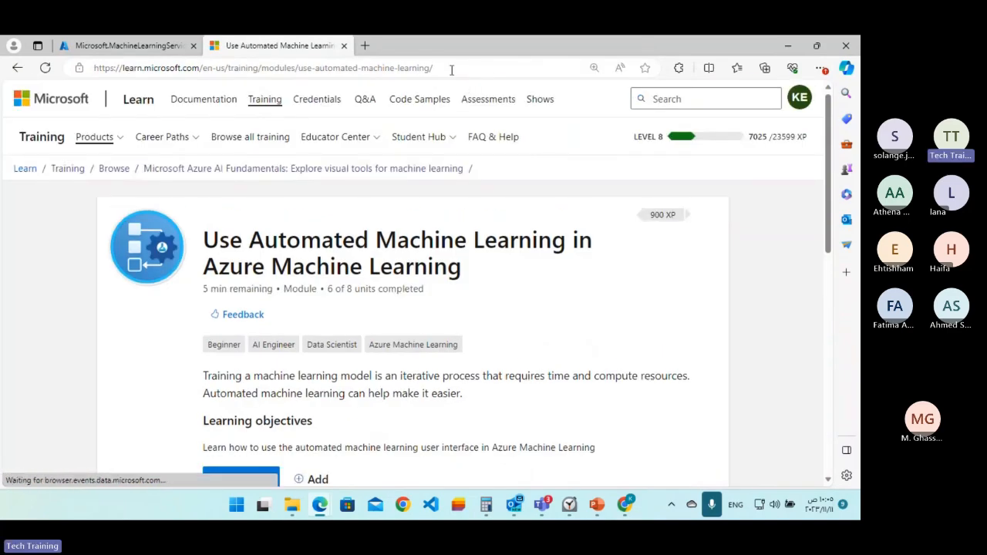
Copy the full web address of the automated machine learning training module.
{"action": "left_click_drag", "start_coordinate": [451, 68], "coordinate": [90, 74]}
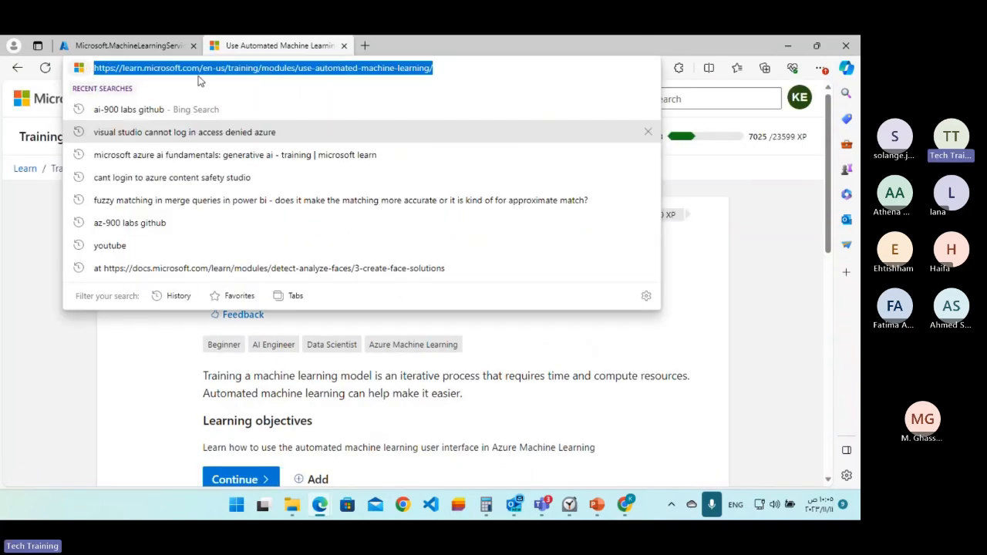
{"action": "right_click", "coordinate": [224, 71]}
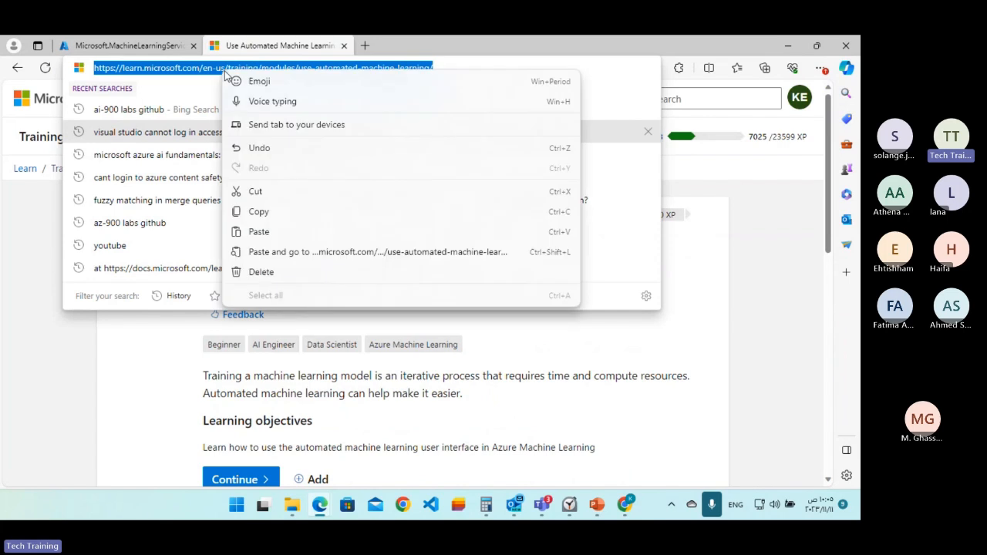
{"action": "left_click", "coordinate": [255, 211]}
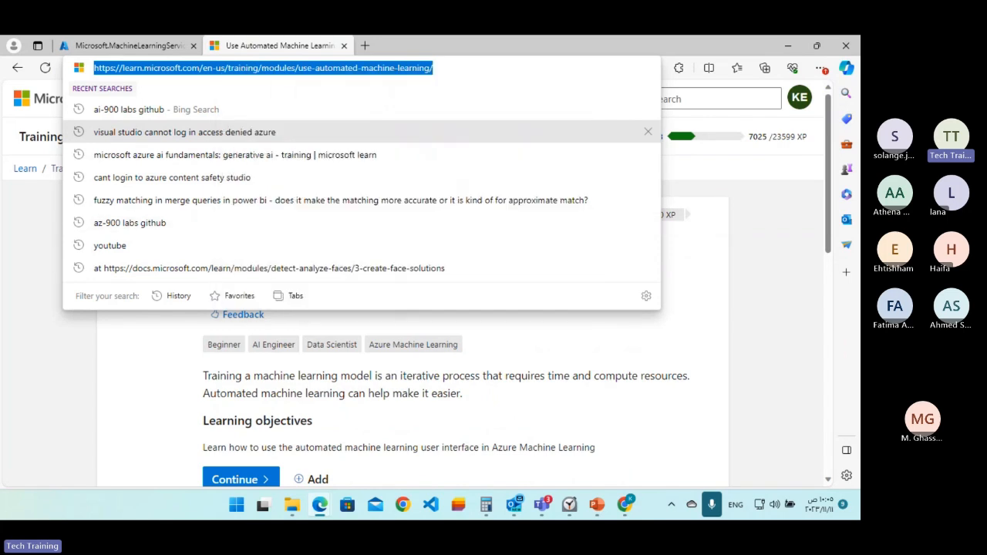
{"action": "key", "text": "alt+Tab"}
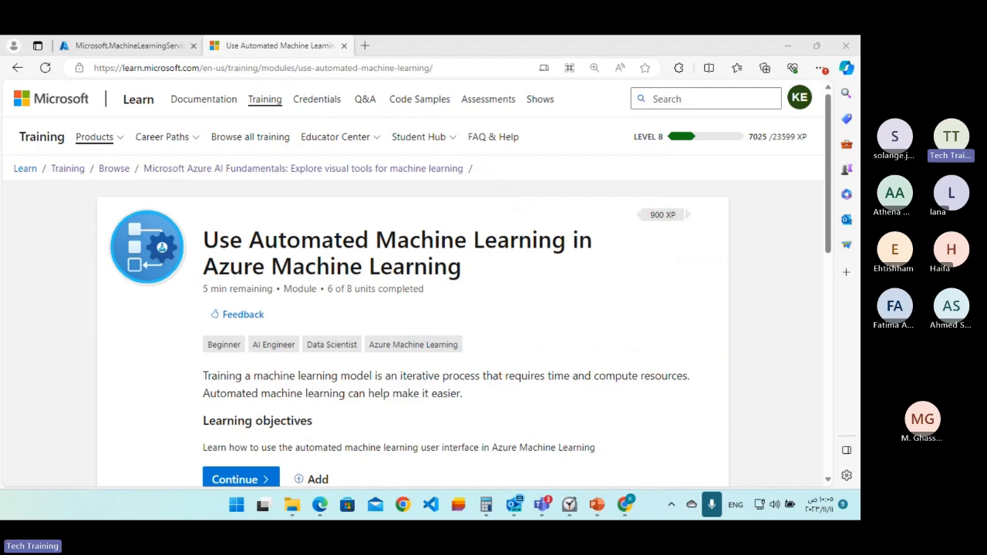
{"action": "key", "text": "alt+Tab"}
{"action": "left_click", "coordinate": [308, 67]}
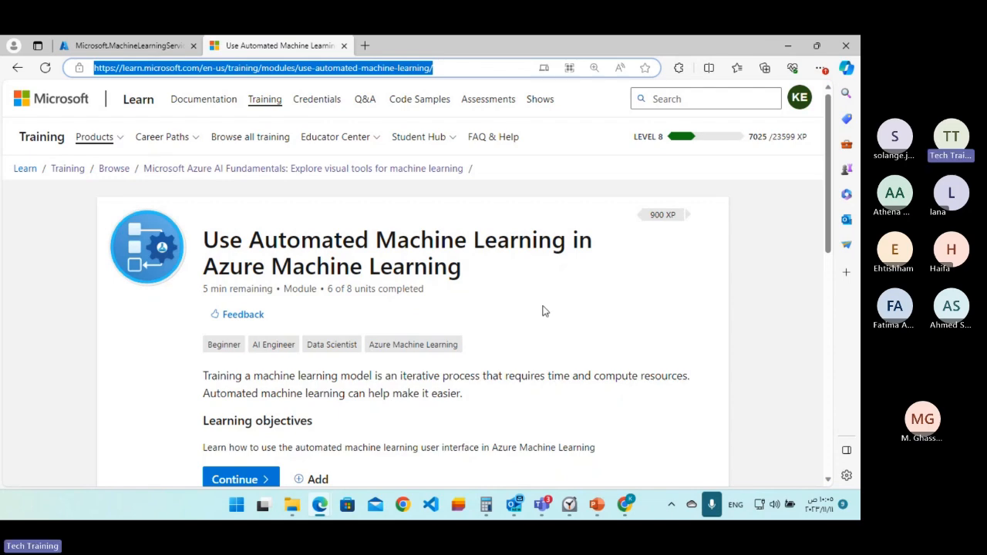
Open the module's unit "Exercise - Explore Automated Machine Learning in Azure Machine Learning" and launch its exercise instructions.
{"action": "scroll", "coordinate": [568, 300], "scroll_direction": "down", "scroll_amount": 2}
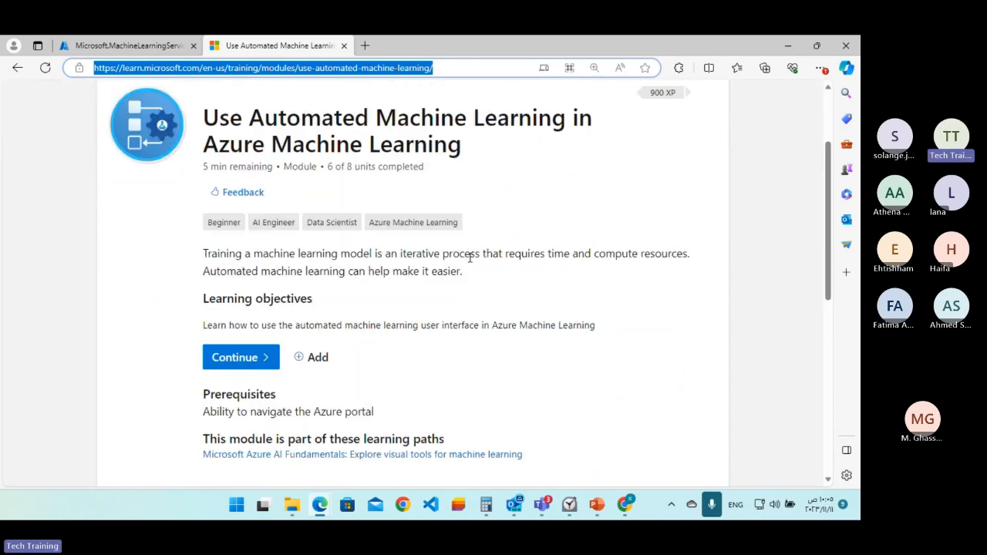
{"action": "scroll", "coordinate": [469, 258], "scroll_direction": "down", "scroll_amount": 5}
{"action": "scroll", "coordinate": [469, 258], "scroll_direction": "down", "scroll_amount": 1}
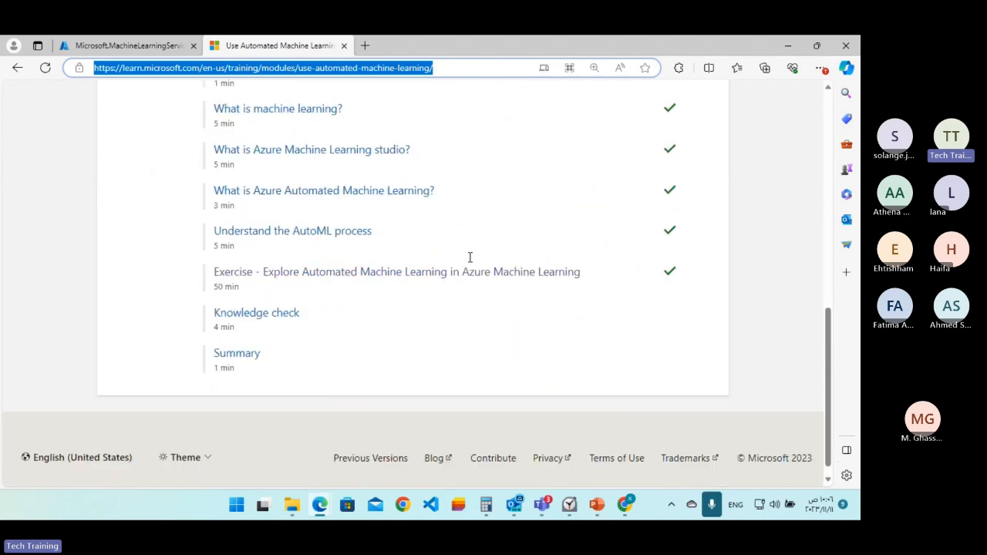
{"action": "left_click", "coordinate": [311, 282]}
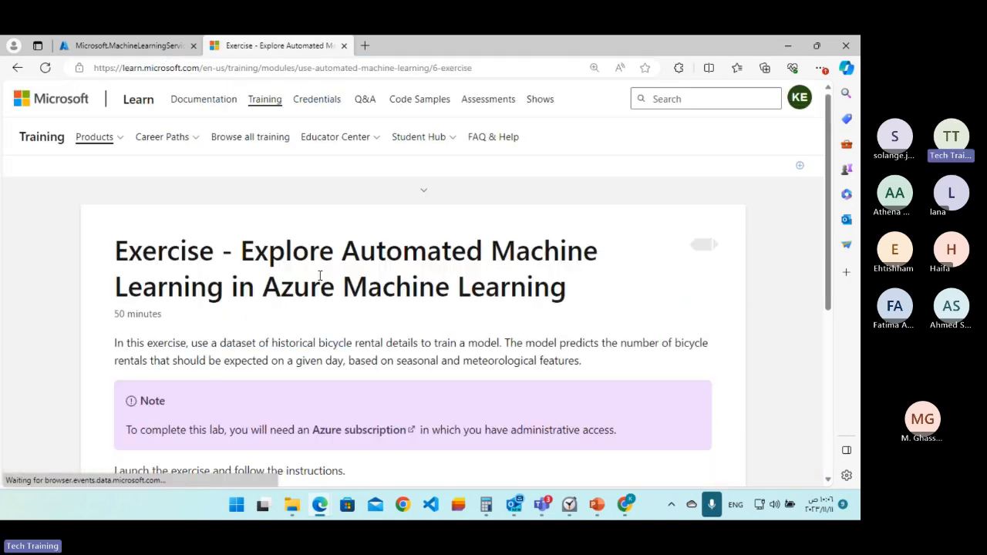
{"action": "scroll", "coordinate": [366, 235], "scroll_direction": "down", "scroll_amount": 1}
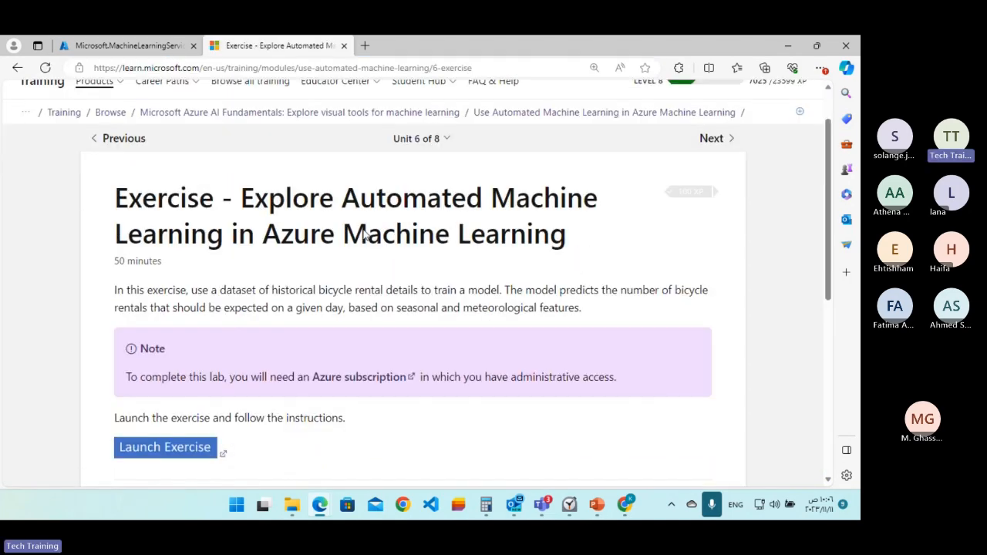
{"action": "scroll", "coordinate": [359, 233], "scroll_direction": "down", "scroll_amount": 2}
{"action": "scroll", "coordinate": [360, 233], "scroll_direction": "down", "scroll_amount": 1}
{"action": "left_click", "coordinate": [206, 260]}
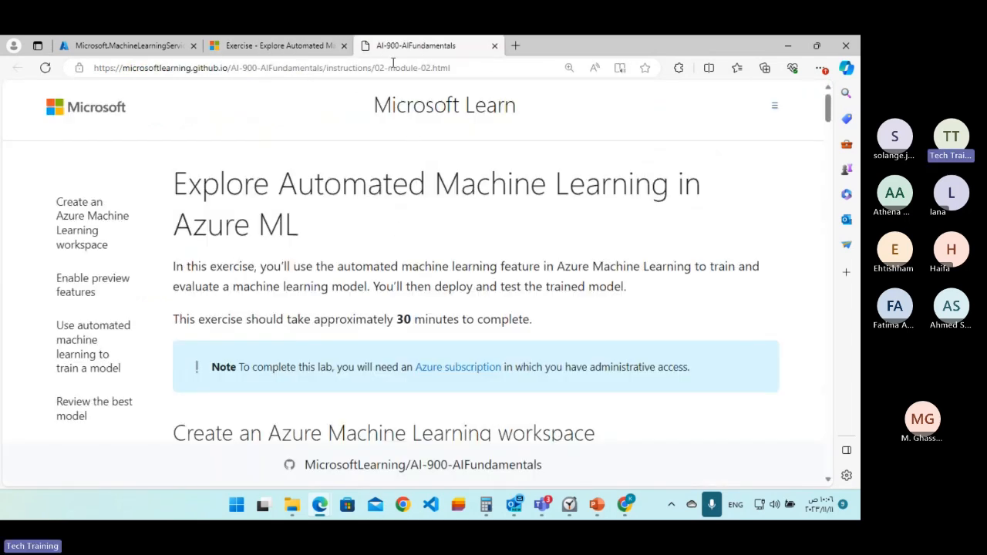
Move the AI-900-AIFundamentals instructions out of this browser window and return to the Microsoft.MachineLearningServices deployment overview.
{"action": "left_click_drag", "start_coordinate": [416, 47], "coordinate": [847, 47]}
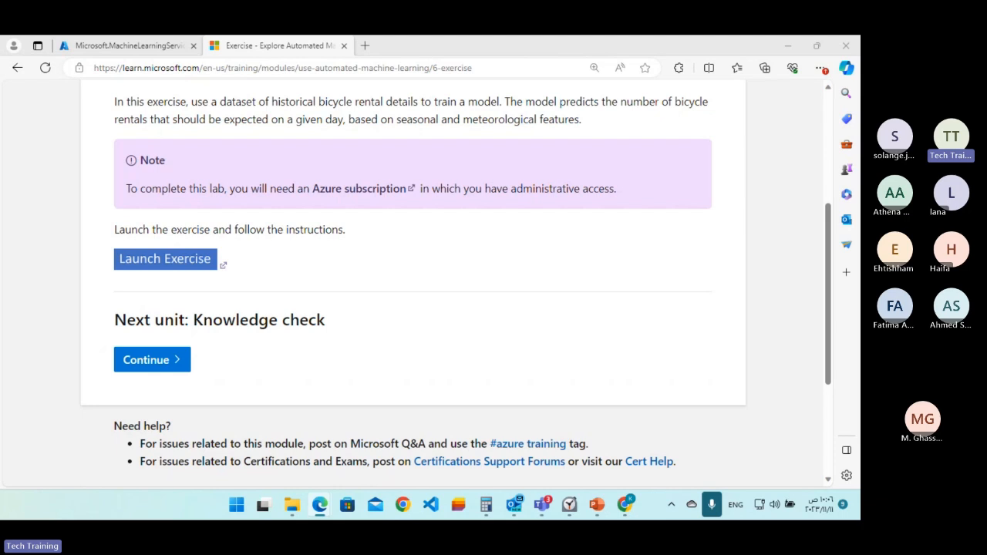
{"action": "left_click", "coordinate": [131, 45]}
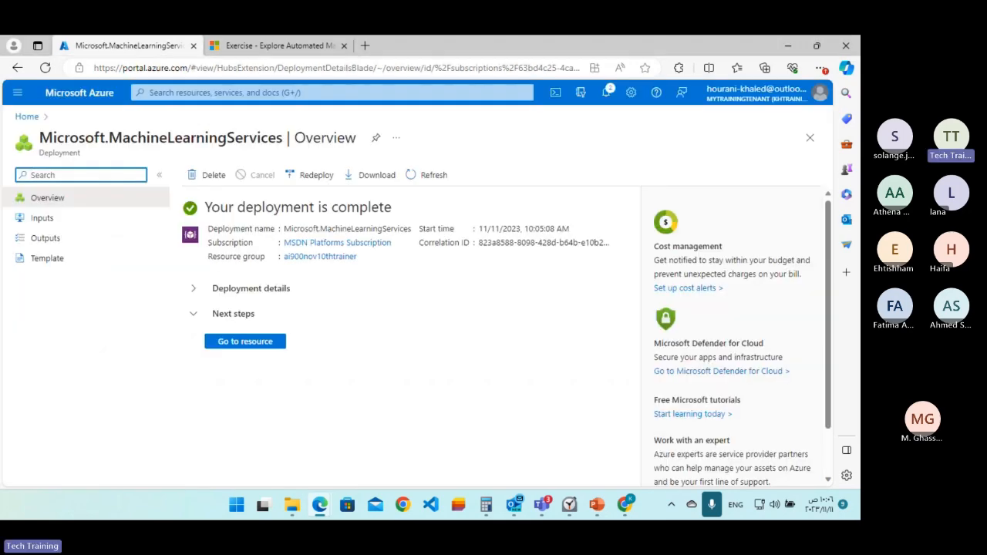
Bring back the AI-900-AIFundamentals instructions, review the section on creating an Azure Machine Learning workspace, and move the window out of view again.
{"action": "left_click_drag", "start_coordinate": [859, 170], "coordinate": [453, 76]}
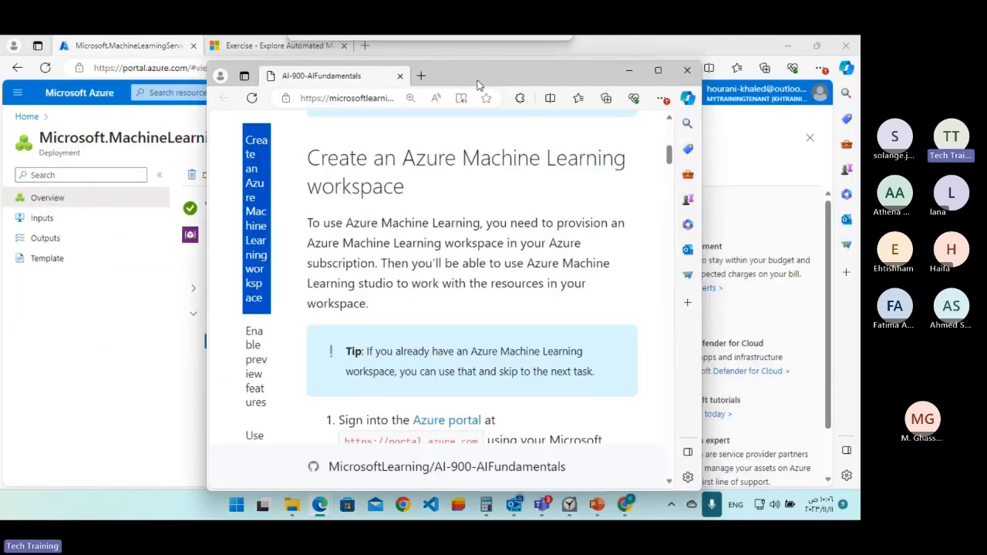
{"action": "left_click", "coordinate": [657, 74]}
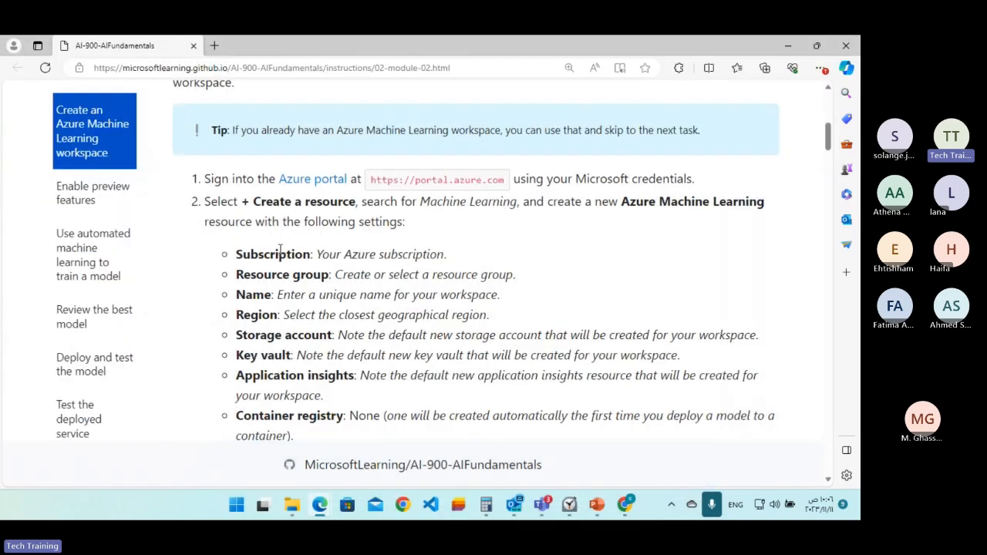
{"action": "scroll", "coordinate": [283, 233], "scroll_direction": "down", "scroll_amount": 2}
{"action": "scroll", "coordinate": [284, 233], "scroll_direction": "up", "scroll_amount": 2}
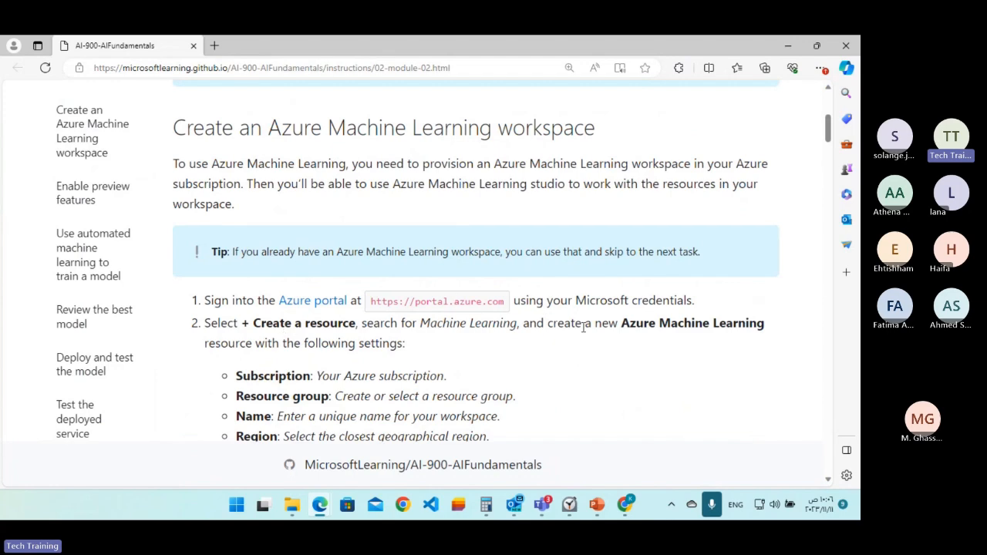
{"action": "scroll", "coordinate": [509, 324], "scroll_direction": "down", "scroll_amount": 2}
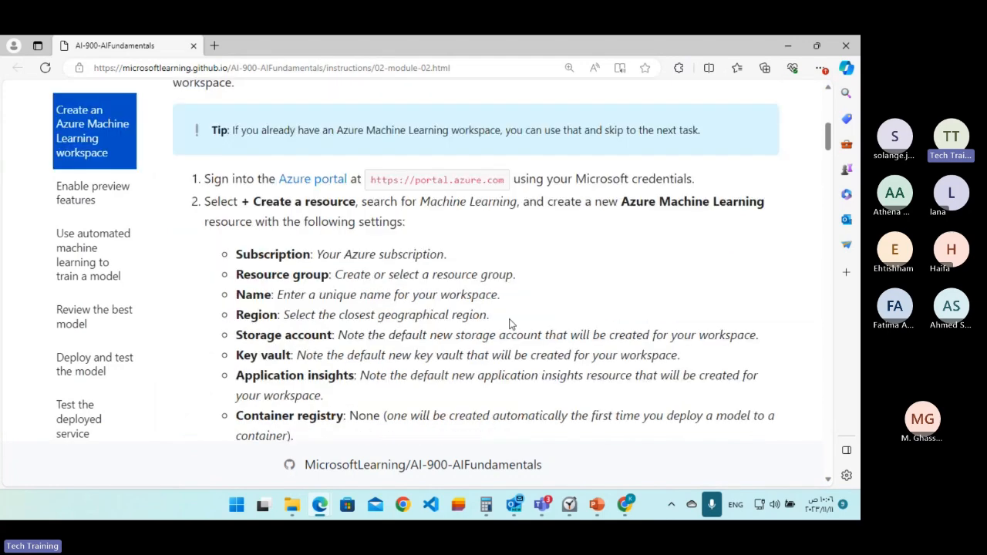
{"action": "scroll", "coordinate": [358, 287], "scroll_direction": "down", "scroll_amount": 2}
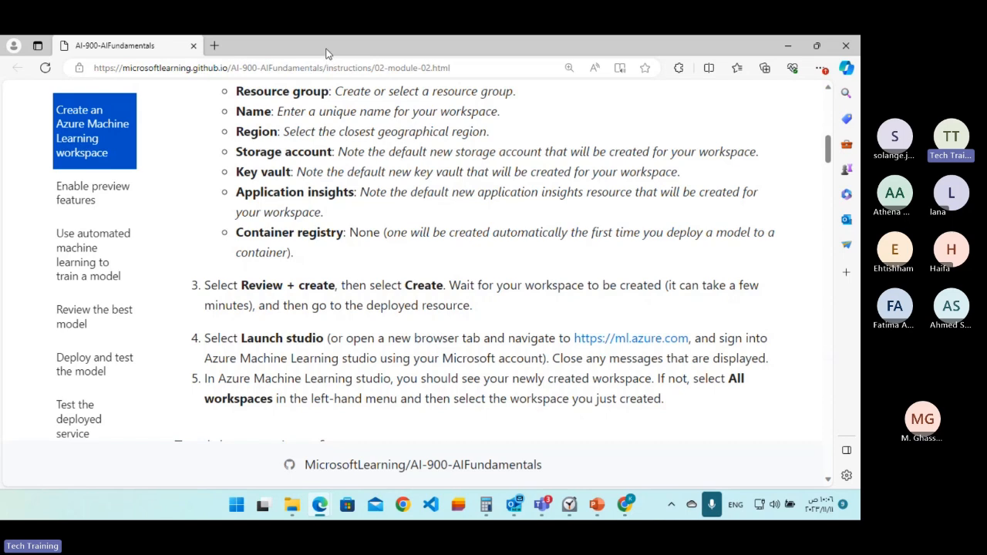
{"action": "left_click_drag", "start_coordinate": [326, 50], "coordinate": [860, 171]}
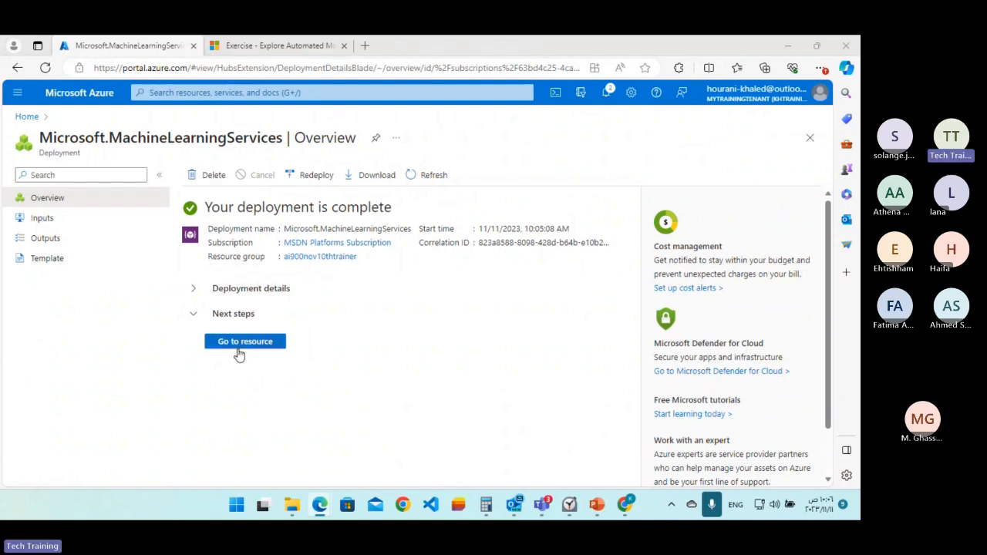
Go to the deployed AUDSTAIMLSpace resource and launch Azure Machine Learning Studio from its overview.
{"action": "left_click", "coordinate": [245, 341]}
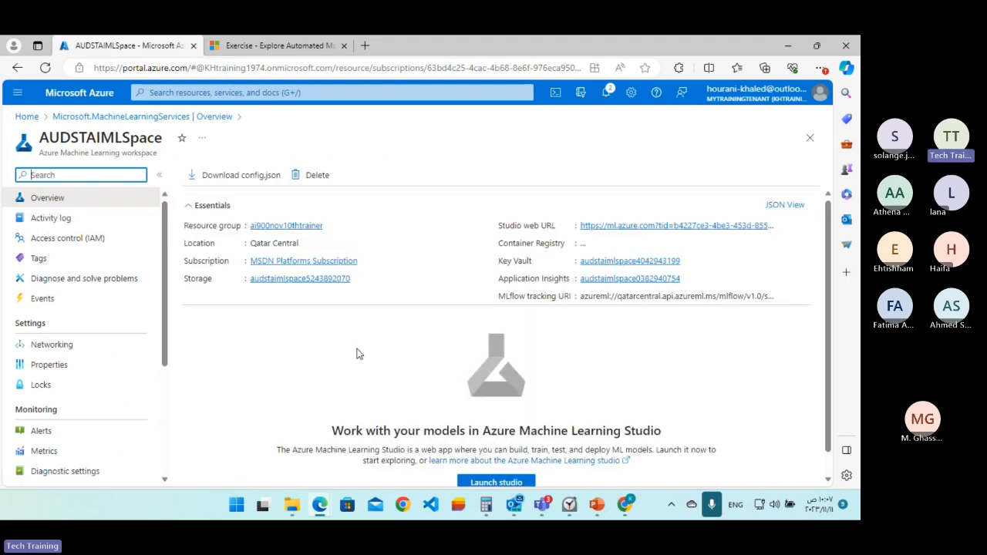
{"action": "scroll", "coordinate": [621, 426], "scroll_direction": "down", "scroll_amount": 1}
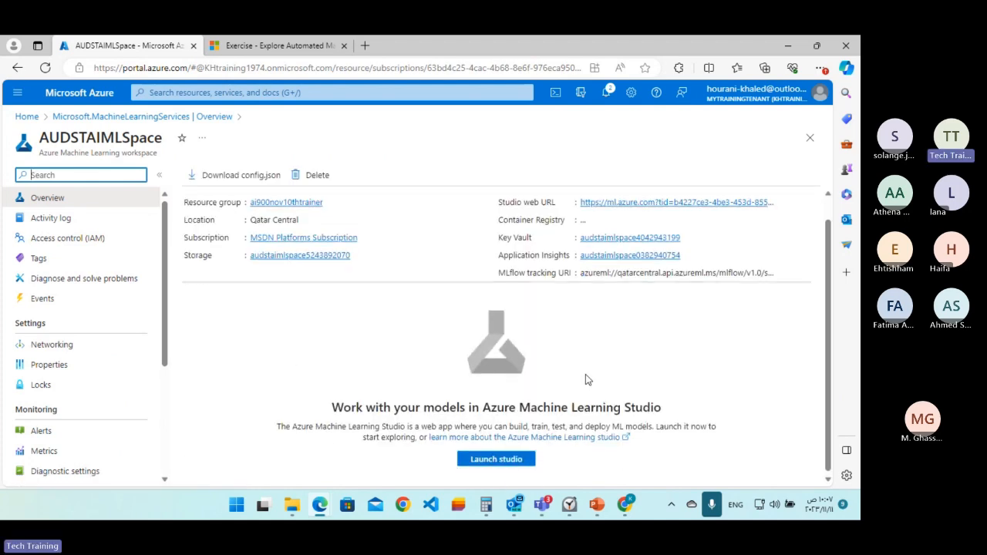
{"action": "left_click", "coordinate": [510, 460]}
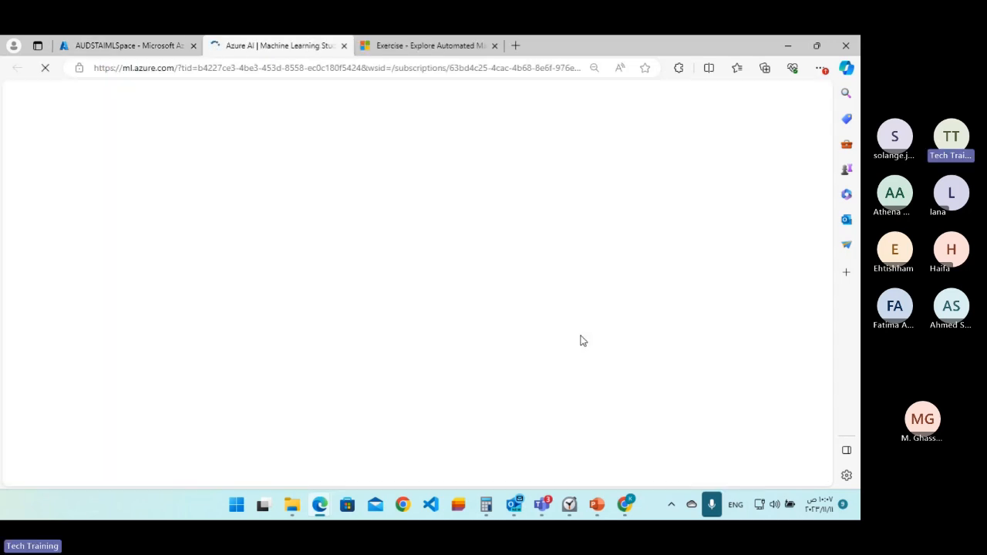
Open the automated machine learning training link from the Teams meeting chat and look through the module's unit list.
{"action": "mouse_move", "coordinate": [543, 506]}
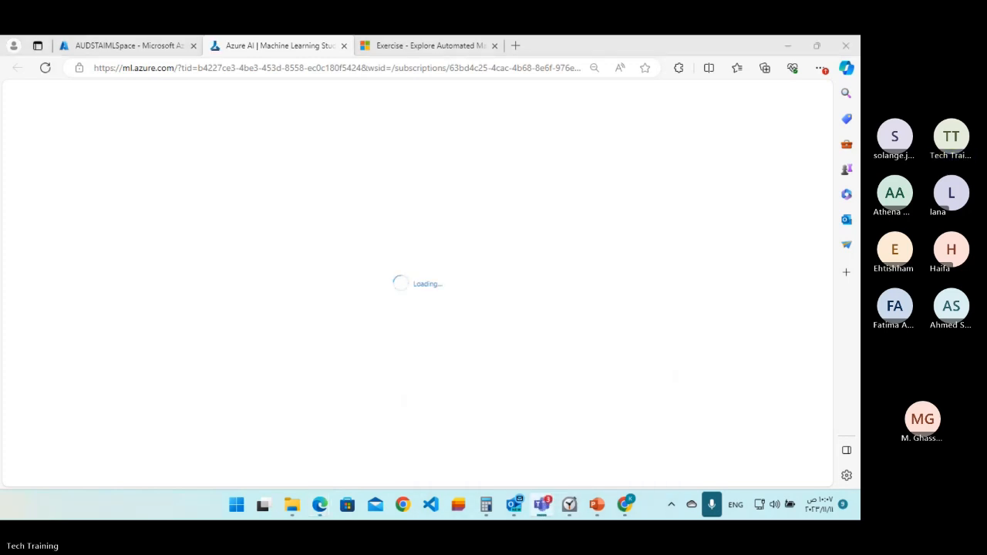
{"action": "left_click_drag", "start_coordinate": [986, 171], "coordinate": [562, 91]}
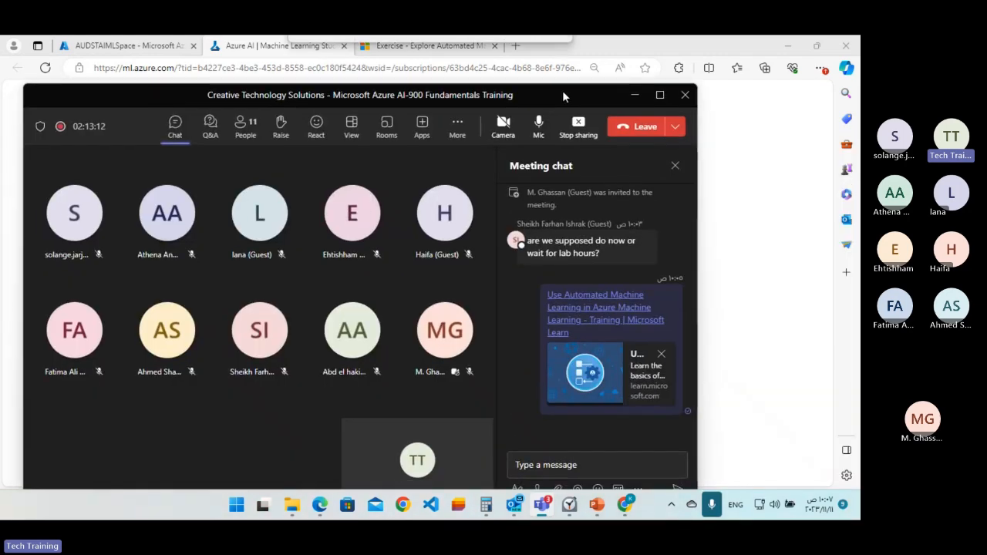
{"action": "left_click", "coordinate": [599, 302]}
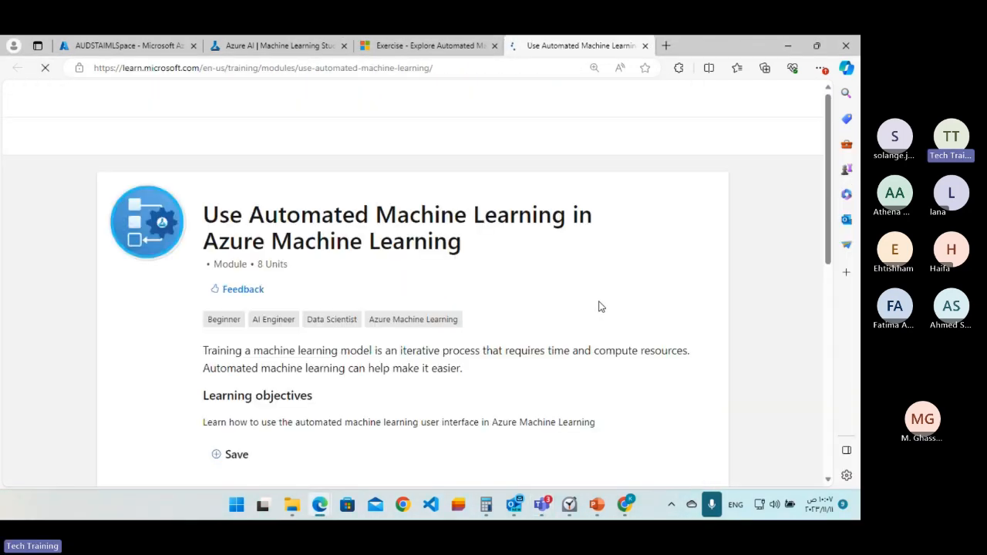
{"action": "scroll", "coordinate": [470, 206], "scroll_direction": "down", "scroll_amount": 1}
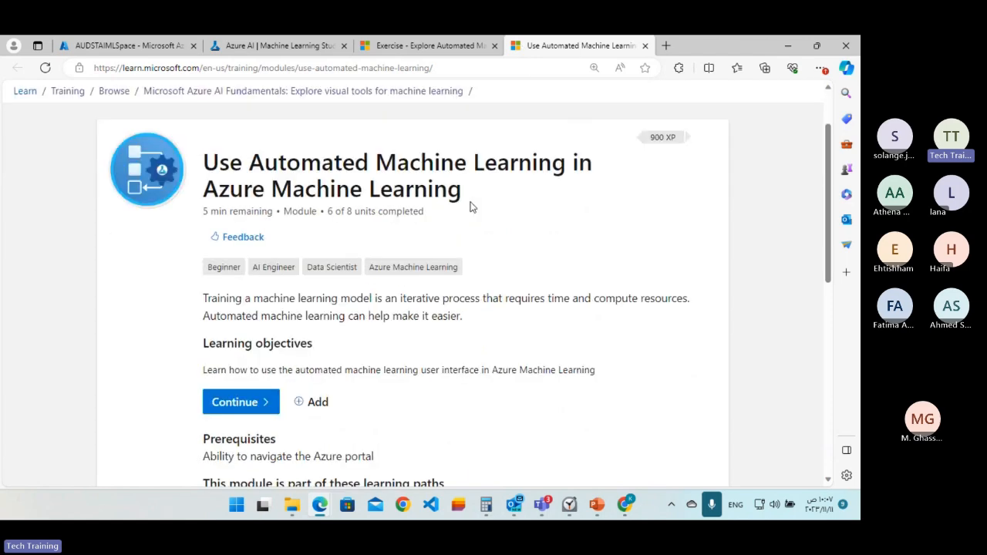
{"action": "scroll", "coordinate": [472, 206], "scroll_direction": "down", "scroll_amount": 6}
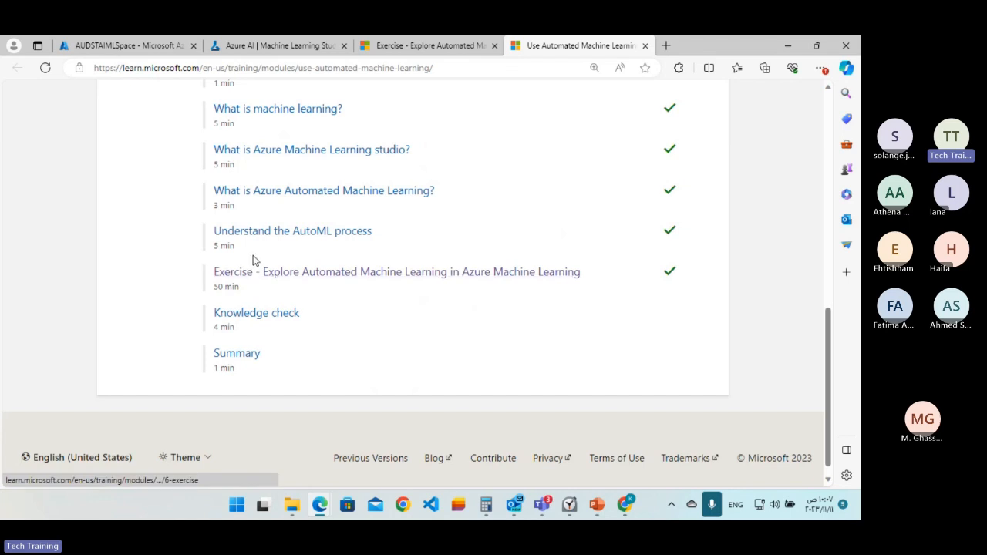
{"action": "scroll", "coordinate": [252, 255], "scroll_direction": "up", "scroll_amount": 1}
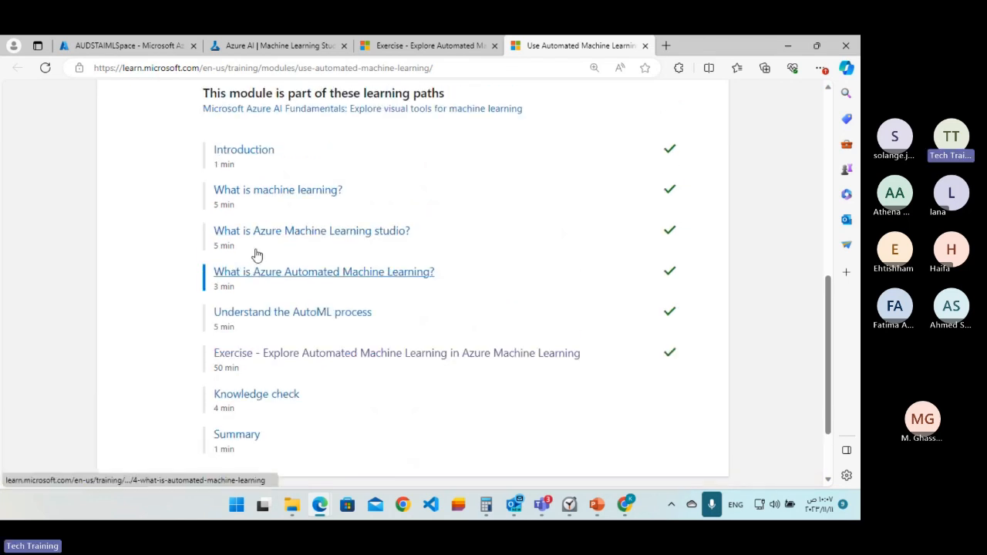
{"action": "scroll", "coordinate": [257, 254], "scroll_direction": "up", "scroll_amount": 1}
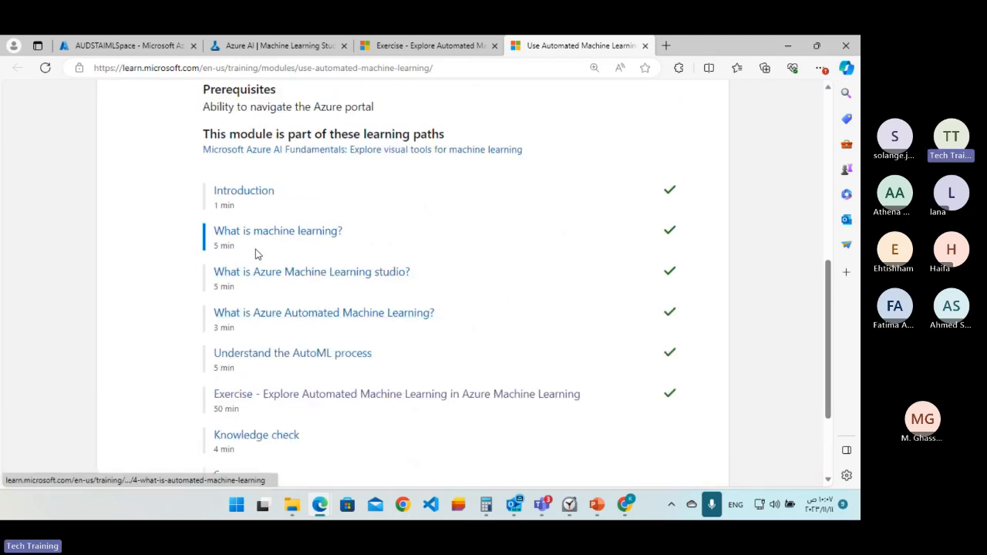
View the unit "Exercise - Explore Automated Machine Learning in Azure Machine Learning" down to its launch link and close that duplicate tab.
{"action": "left_click", "coordinate": [279, 398]}
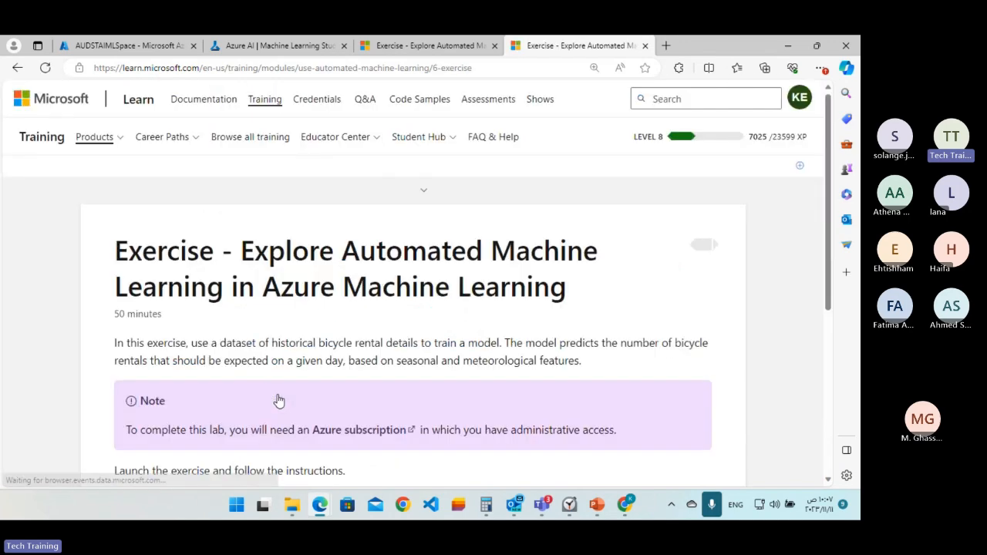
{"action": "scroll", "coordinate": [274, 386], "scroll_direction": "down", "scroll_amount": 3}
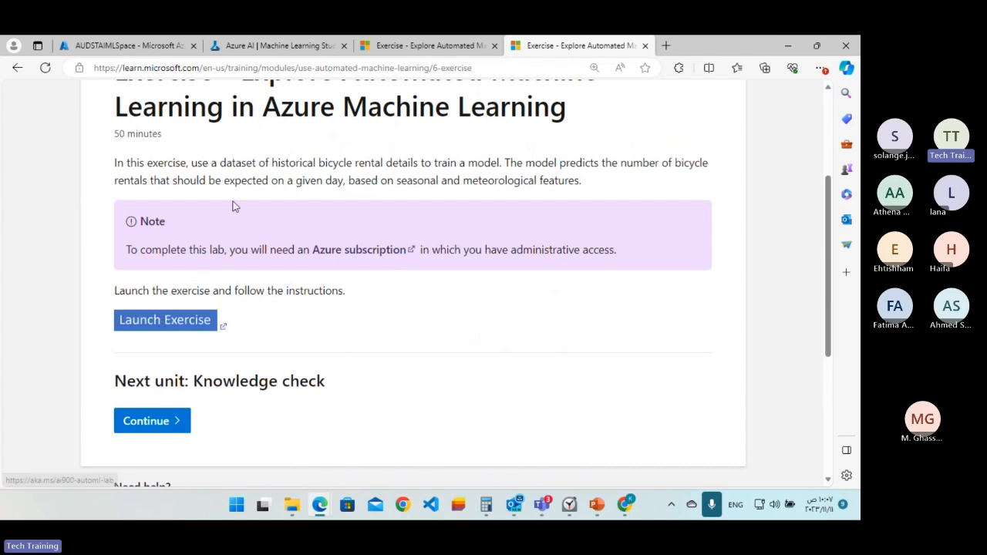
{"action": "left_click", "coordinate": [644, 45]}
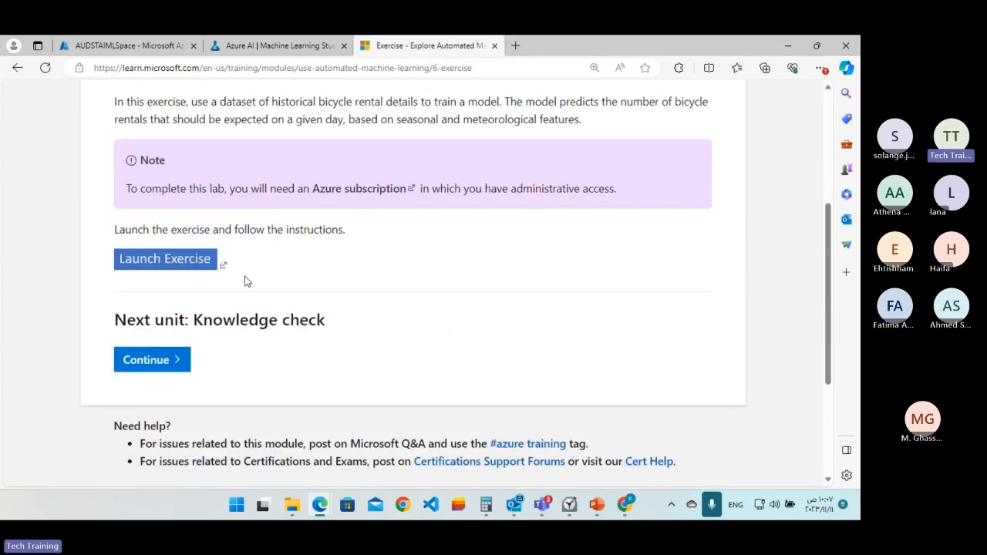
Launch the exercise from the remaining exercise tab, skim its opening instructions at full size, and move the instructions window out of view.
{"action": "left_click", "coordinate": [192, 264]}
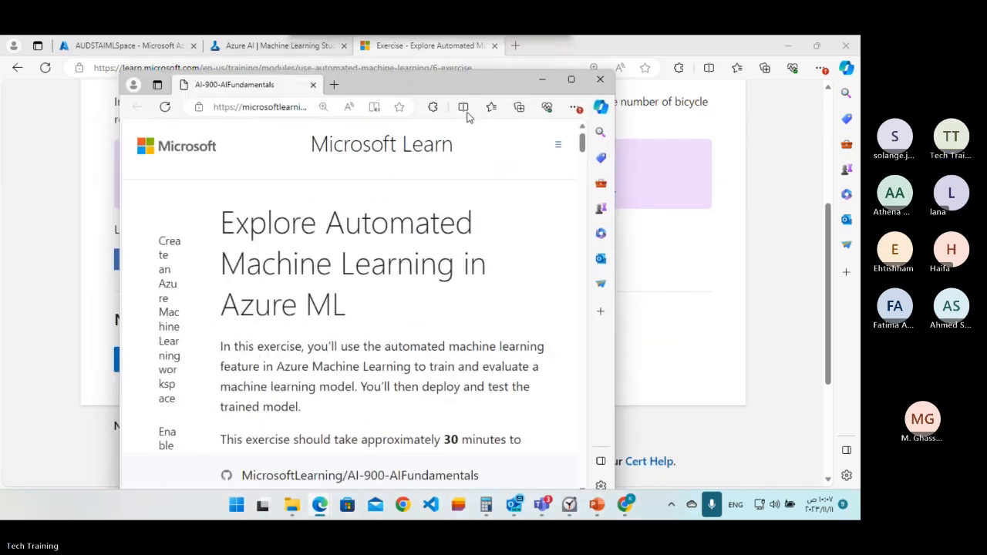
{"action": "left_click", "coordinate": [572, 80]}
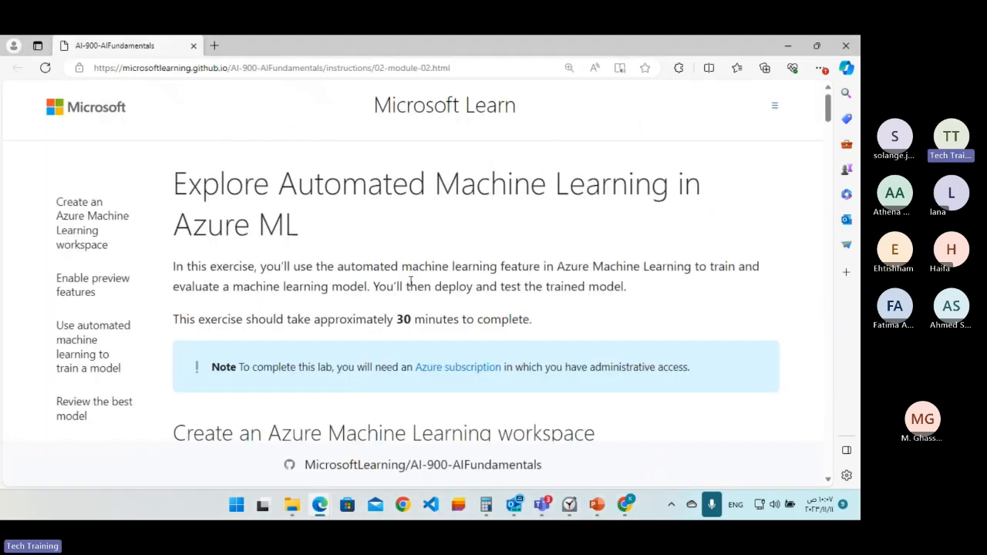
{"action": "scroll", "coordinate": [410, 285], "scroll_direction": "down", "scroll_amount": 3}
{"action": "scroll", "coordinate": [409, 289], "scroll_direction": "down", "scroll_amount": 3}
{"action": "scroll", "coordinate": [409, 289], "scroll_direction": "up", "scroll_amount": 6}
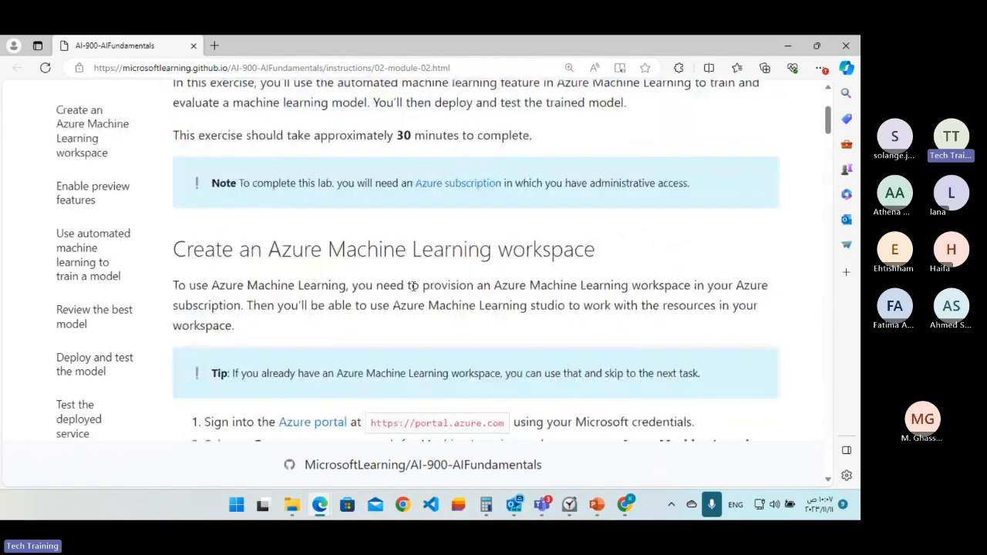
{"action": "left_click_drag", "start_coordinate": [432, 50], "coordinate": [859, 131]}
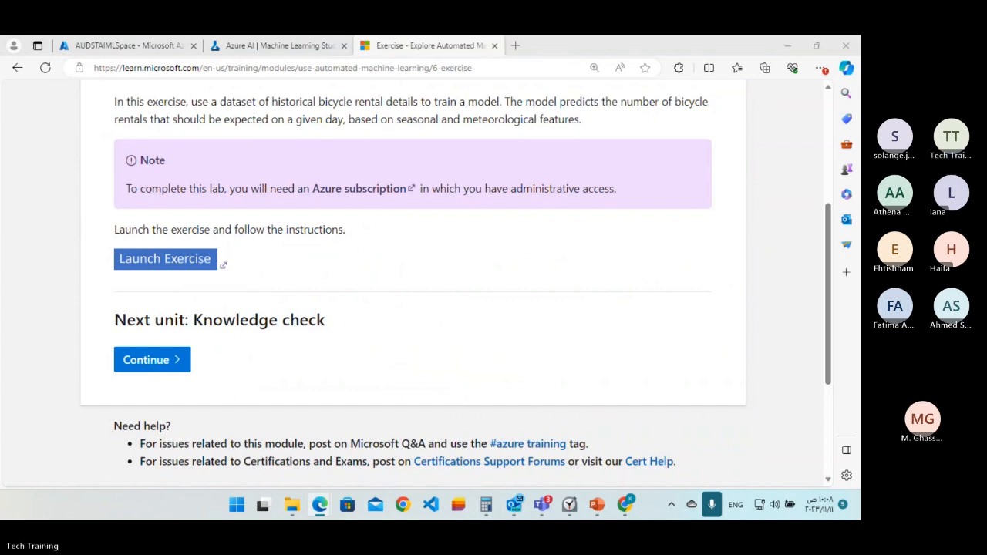
Close the exercise and Machine Learning Studio tabs, and launch the studio again from the AUDSTAIMLSpace workspace overview.
{"action": "left_click", "coordinate": [495, 47]}
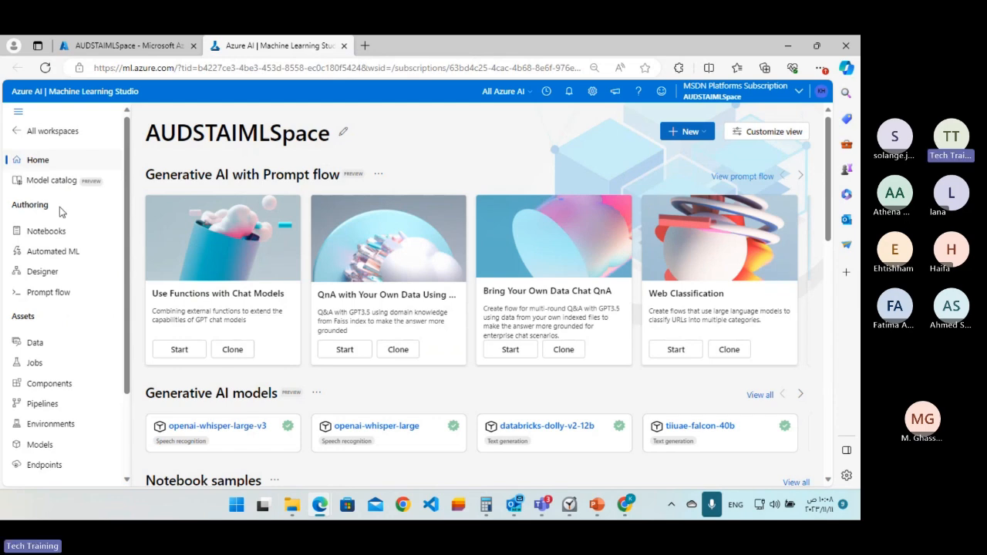
{"action": "left_click", "coordinate": [130, 46]}
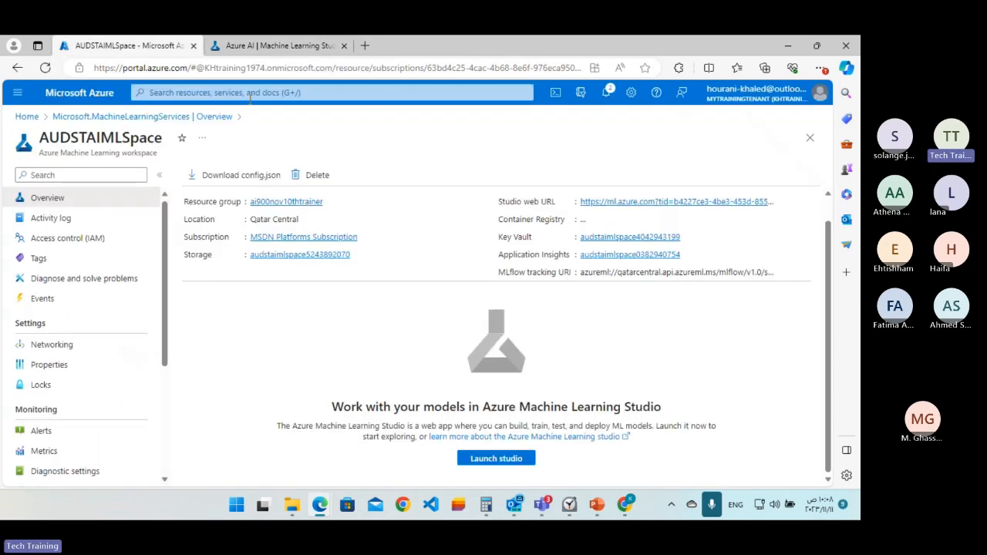
{"action": "left_click", "coordinate": [349, 47]}
{"action": "left_click", "coordinate": [343, 46]}
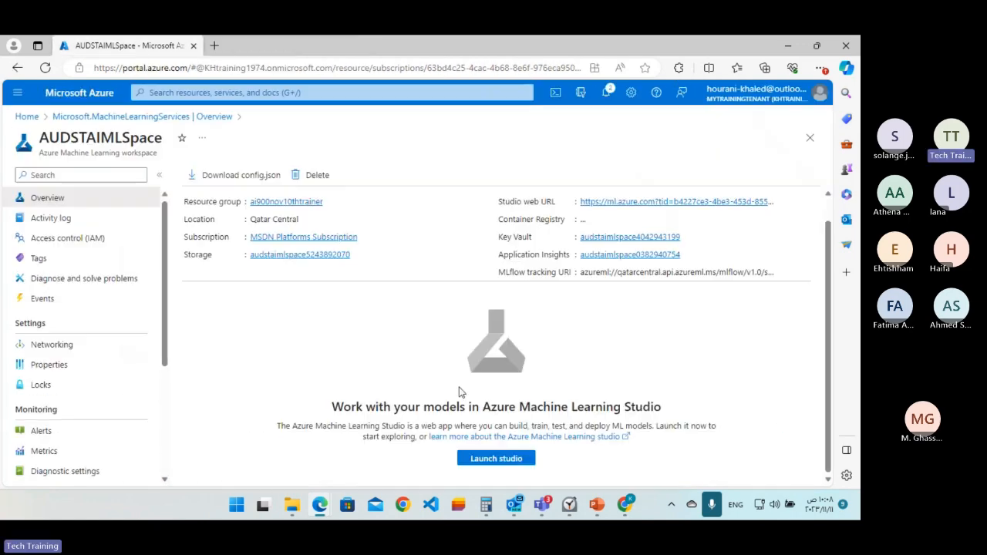
{"action": "left_click", "coordinate": [487, 458]}
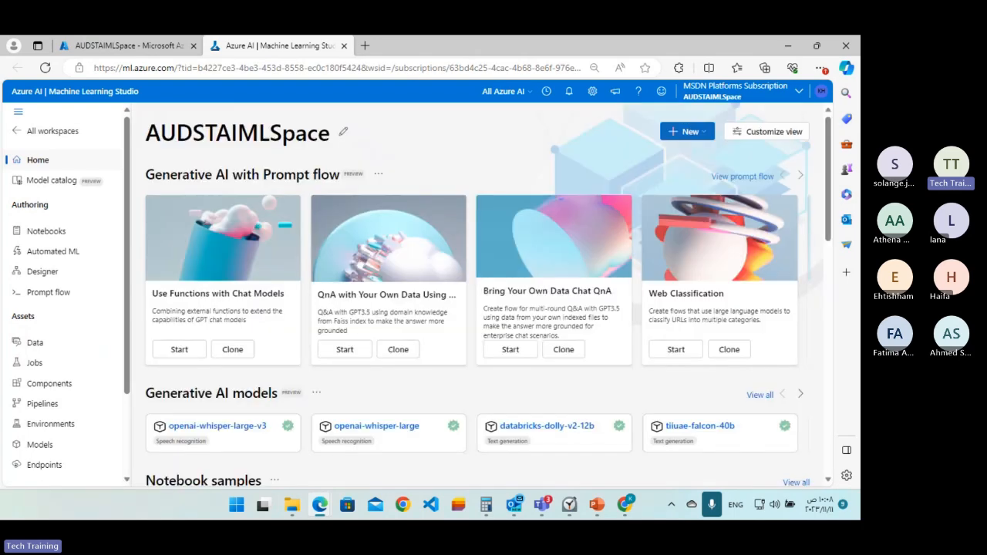
Switch to the Teams meeting window to check its chat and move it off the shared screen.
{"action": "key", "text": "alt+Tab"}
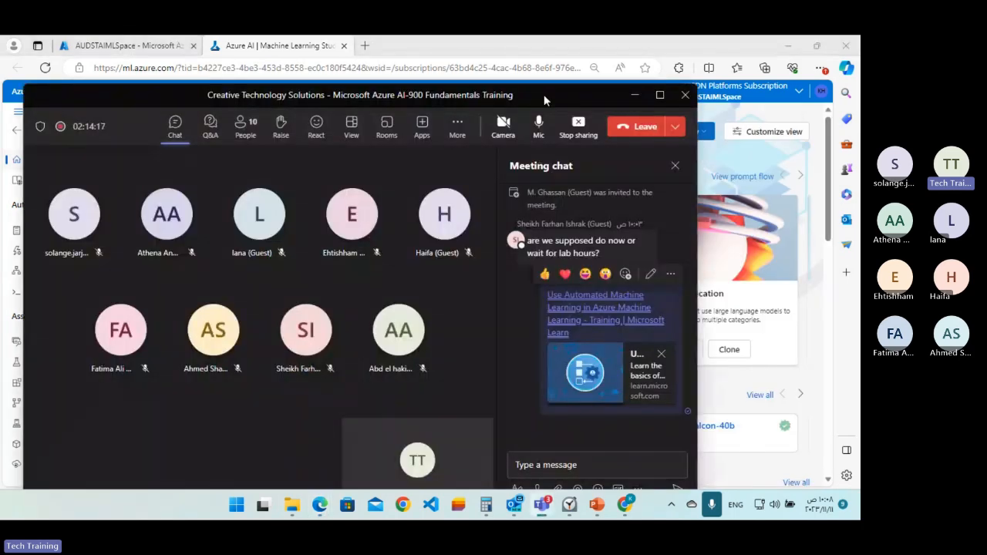
{"action": "left_click_drag", "start_coordinate": [544, 94], "coordinate": [859, 100]}
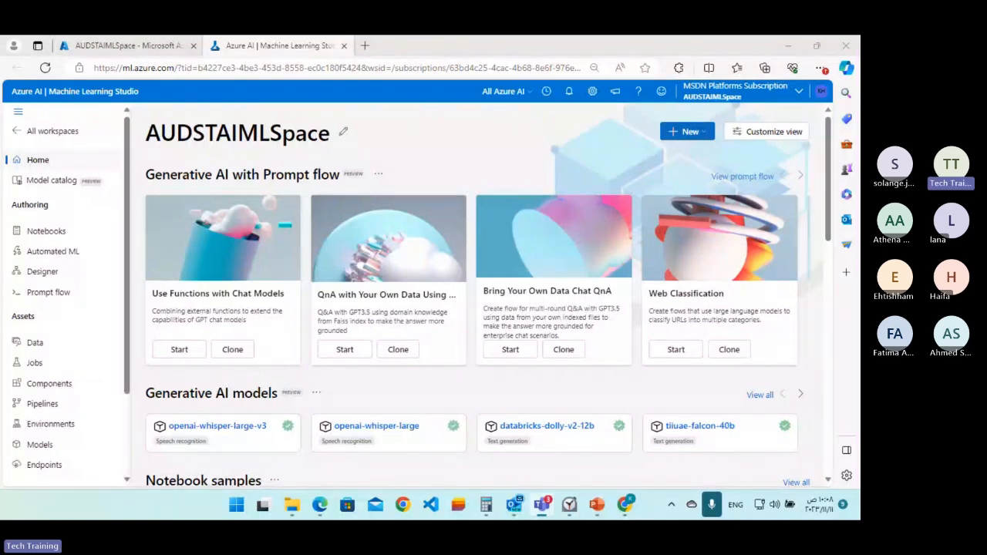
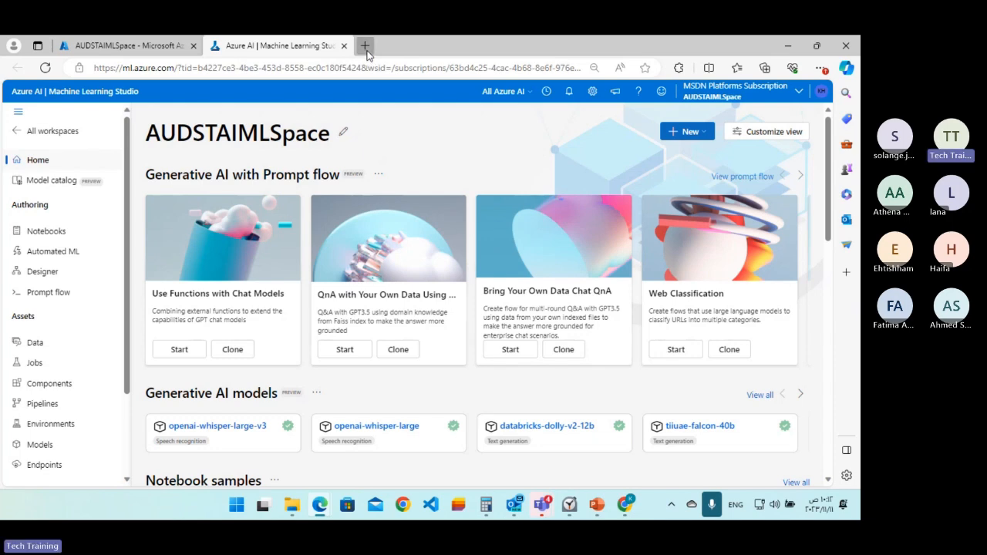
{"action": "left_click", "coordinate": [366, 47]}
{"action": "type", "text": "https://ml.azure.com/?azure-portal=true"}
{"action": "key", "text": "Return"}
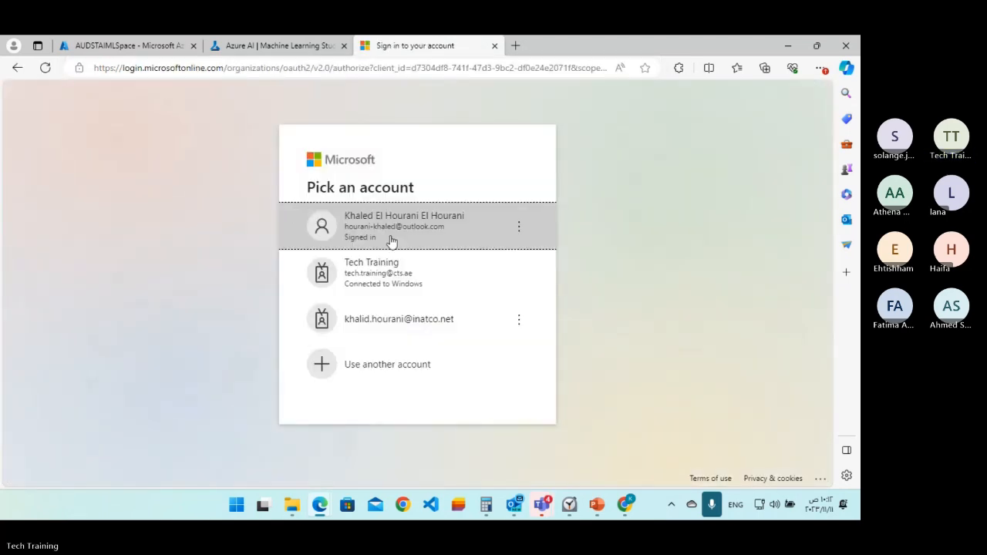
{"action": "left_click", "coordinate": [391, 239]}
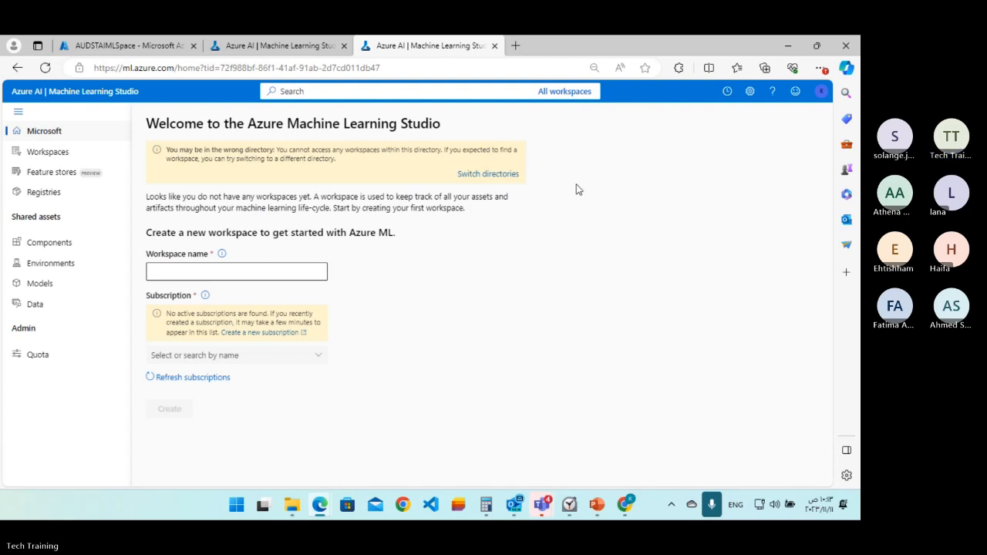
Switch the studio to the Mytrainingtenant directory and open the AUDSTAIMLSpace workspace.
{"action": "left_click", "coordinate": [494, 178]}
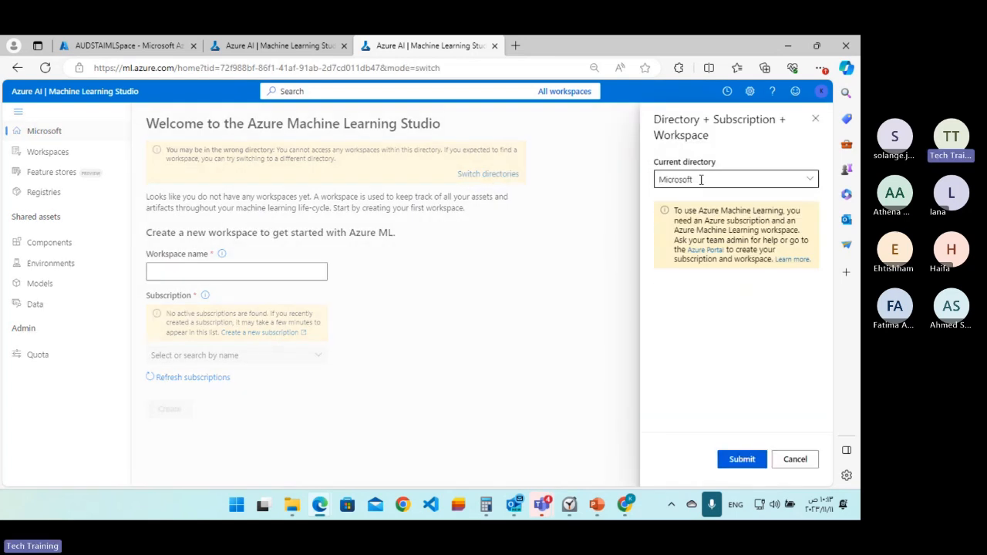
{"action": "left_click", "coordinate": [807, 181]}
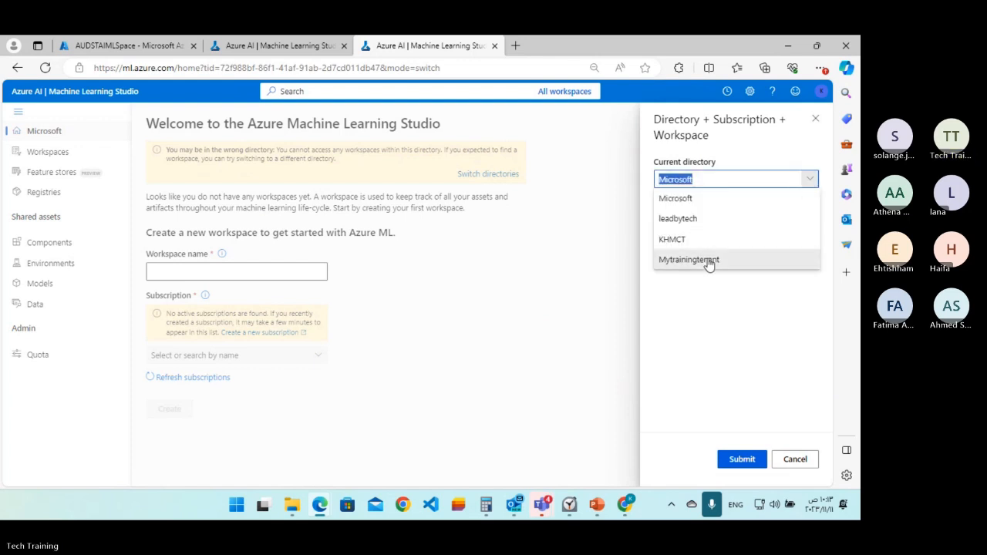
{"action": "left_click", "coordinate": [708, 260]}
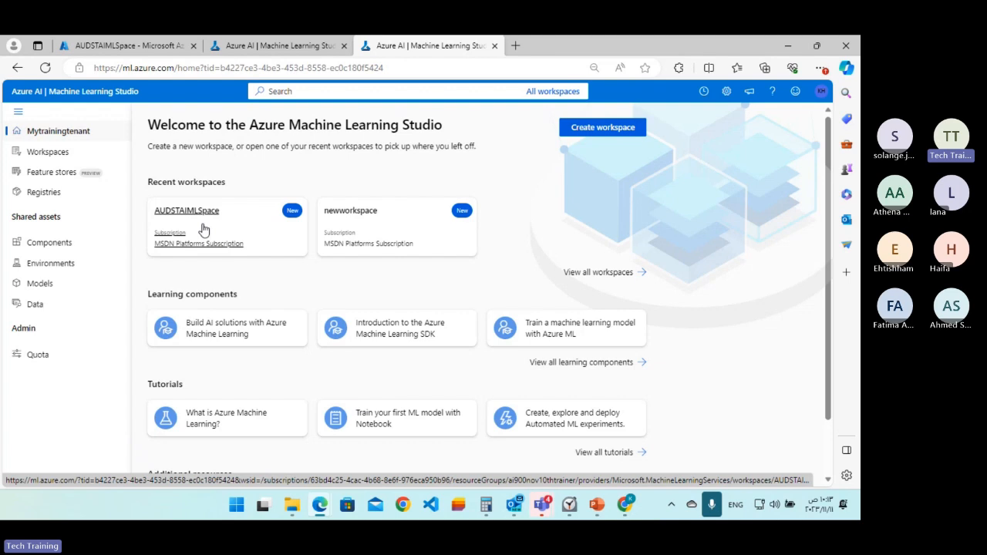
{"action": "left_click", "coordinate": [203, 230]}
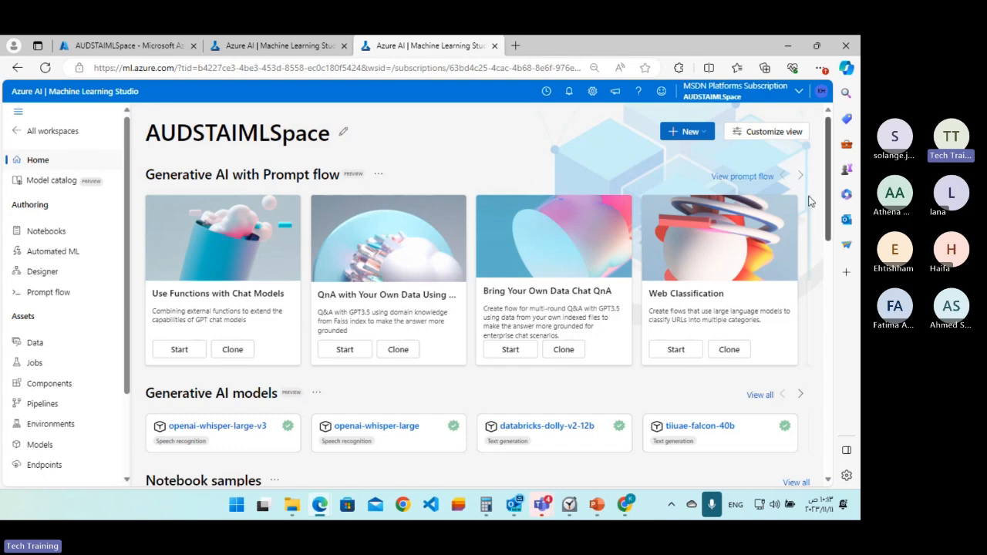
Review the workspace's full list of preview features and which ones are enabled or disabled, and close the list.
{"action": "left_click", "coordinate": [617, 94]}
{"action": "scroll", "coordinate": [725, 249], "scroll_direction": "down", "scroll_amount": 1}
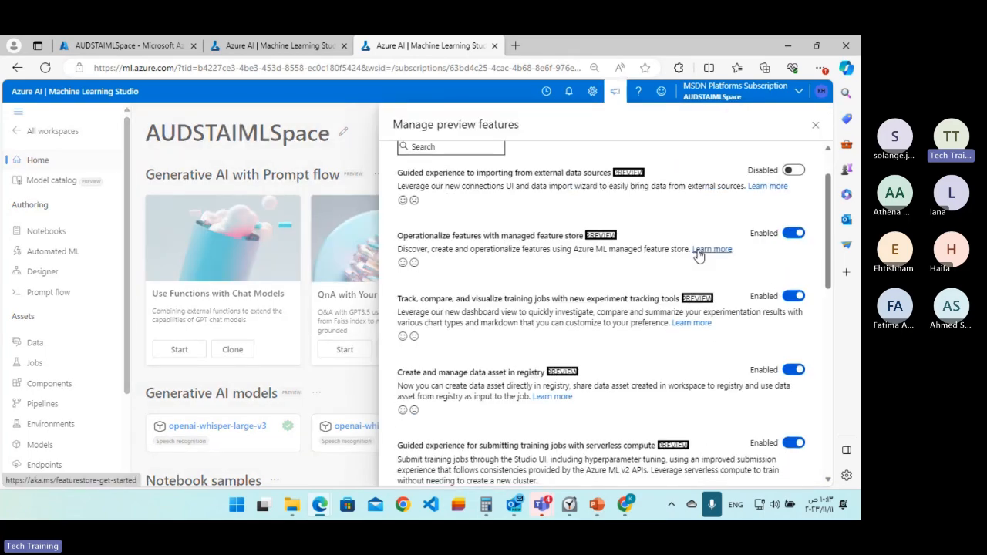
{"action": "scroll", "coordinate": [697, 256], "scroll_direction": "down", "scroll_amount": 6}
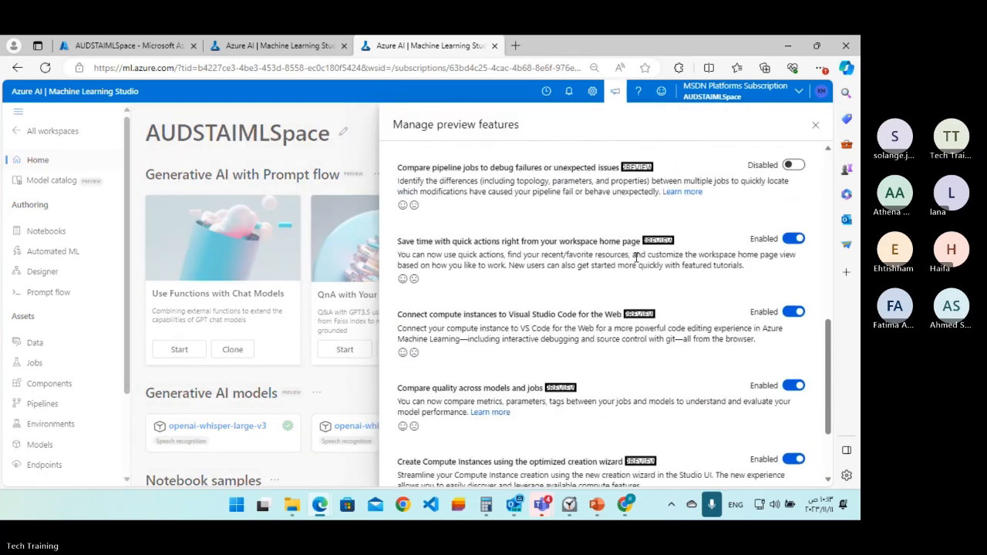
{"action": "scroll", "coordinate": [636, 257], "scroll_direction": "down", "scroll_amount": 1}
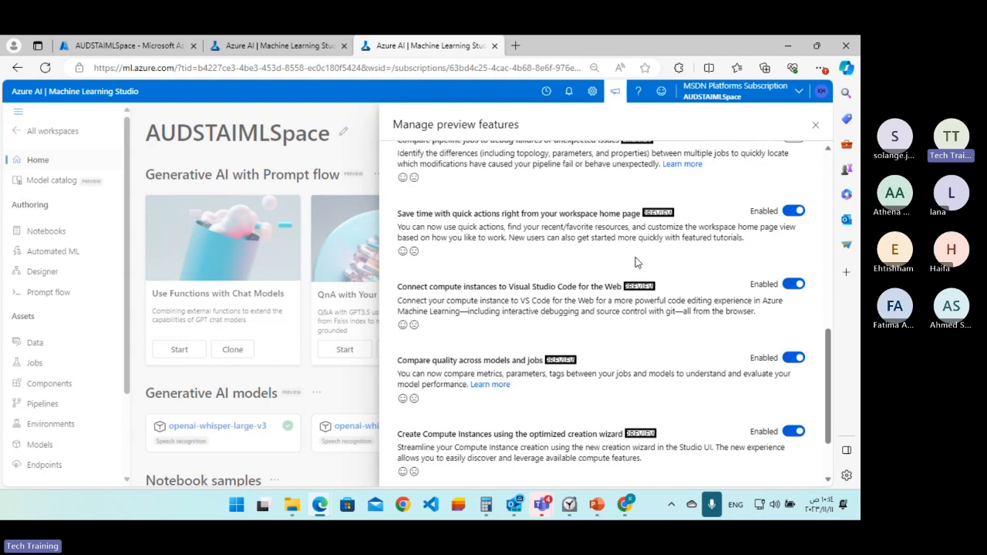
{"action": "scroll", "coordinate": [636, 260], "scroll_direction": "down", "scroll_amount": 3}
{"action": "scroll", "coordinate": [636, 257], "scroll_direction": "up", "scroll_amount": 5}
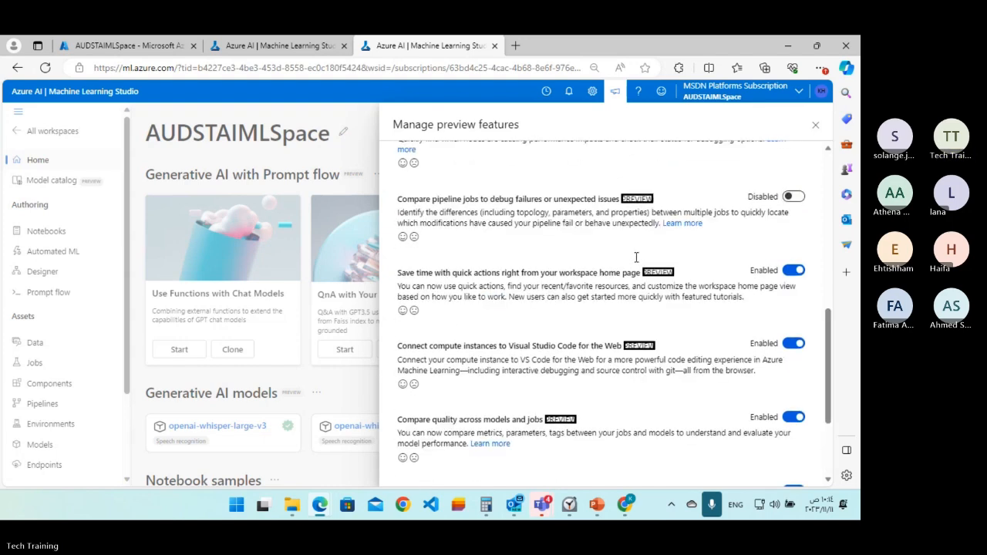
{"action": "scroll", "coordinate": [636, 258], "scroll_direction": "up", "scroll_amount": 1}
{"action": "scroll", "coordinate": [527, 286], "scroll_direction": "up", "scroll_amount": 5}
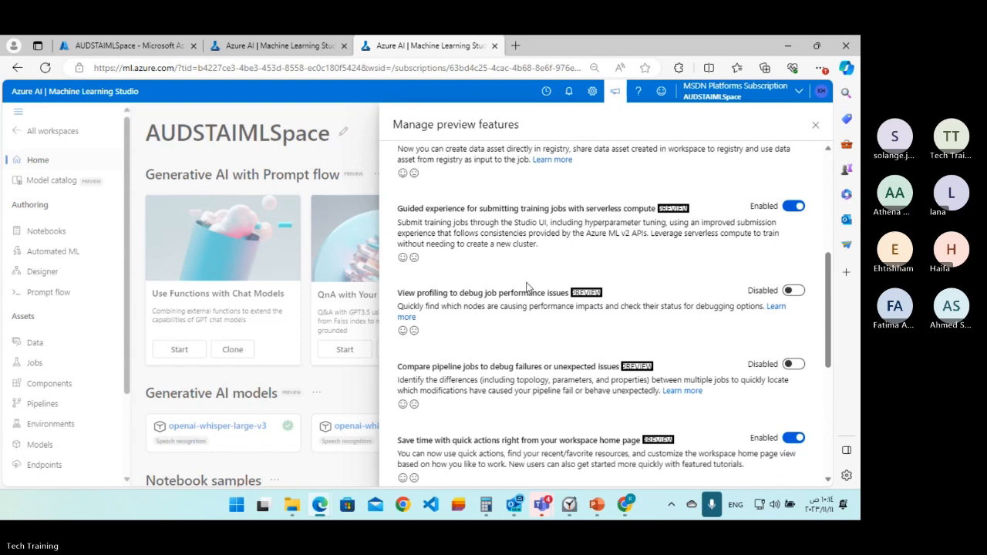
{"action": "scroll", "coordinate": [527, 286], "scroll_direction": "up", "scroll_amount": 2}
{"action": "scroll", "coordinate": [527, 284], "scroll_direction": "down", "scroll_amount": 3}
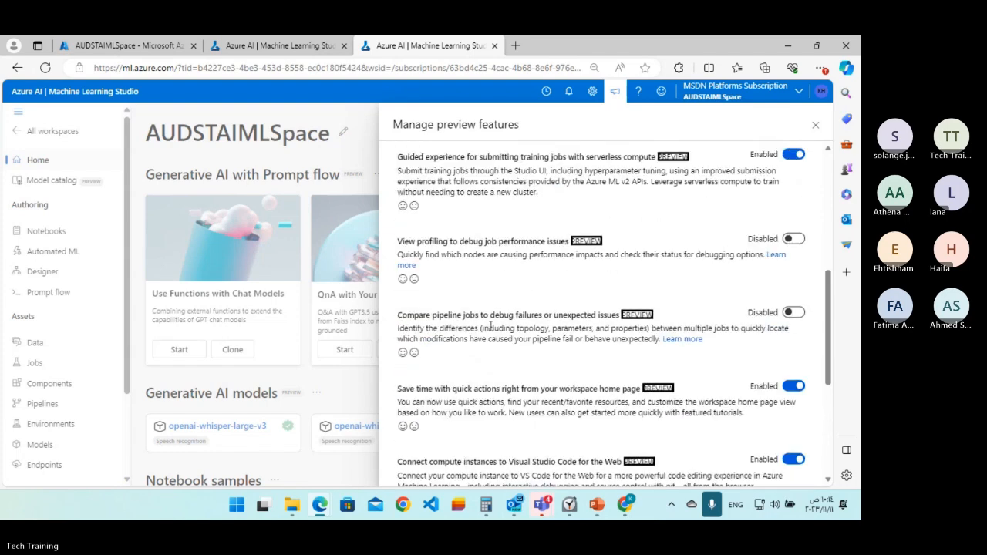
{"action": "scroll", "coordinate": [490, 328], "scroll_direction": "down", "scroll_amount": 3}
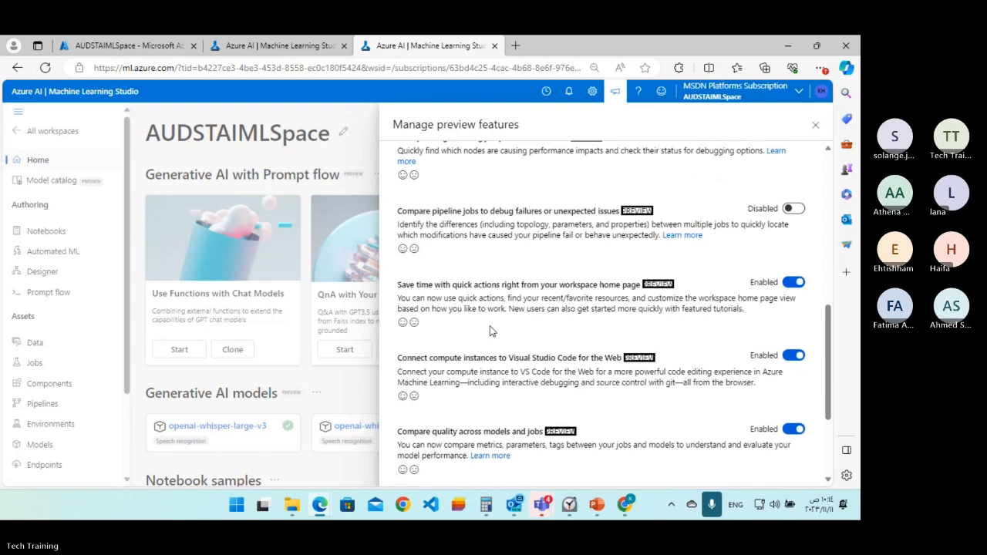
{"action": "scroll", "coordinate": [491, 330], "scroll_direction": "down", "scroll_amount": 4}
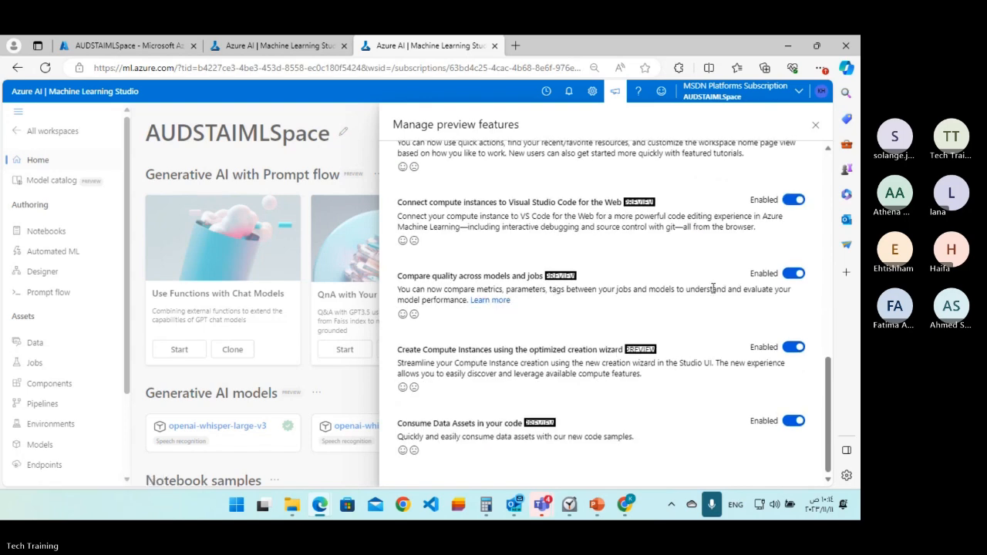
{"action": "scroll", "coordinate": [761, 266], "scroll_direction": "up", "scroll_amount": 5}
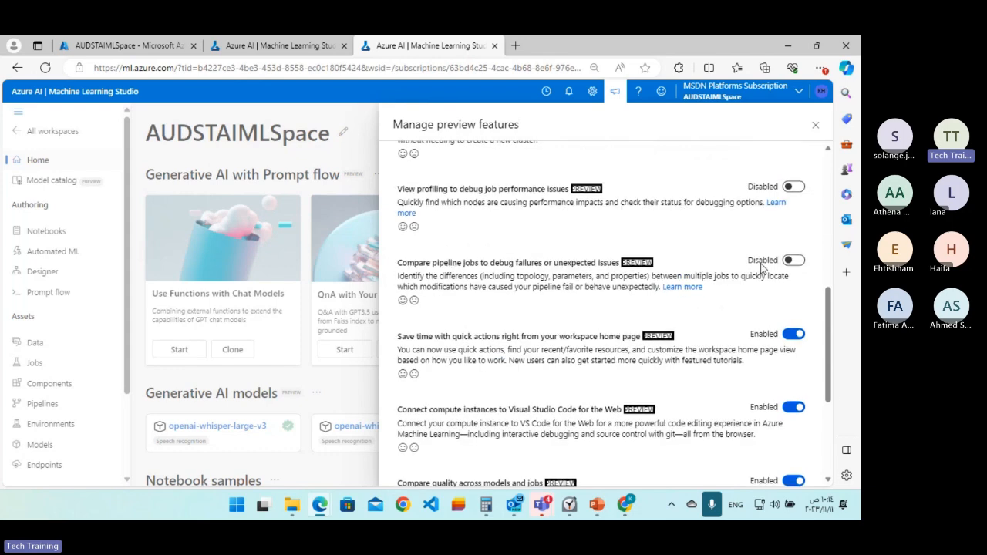
{"action": "scroll", "coordinate": [638, 267], "scroll_direction": "up", "scroll_amount": 2}
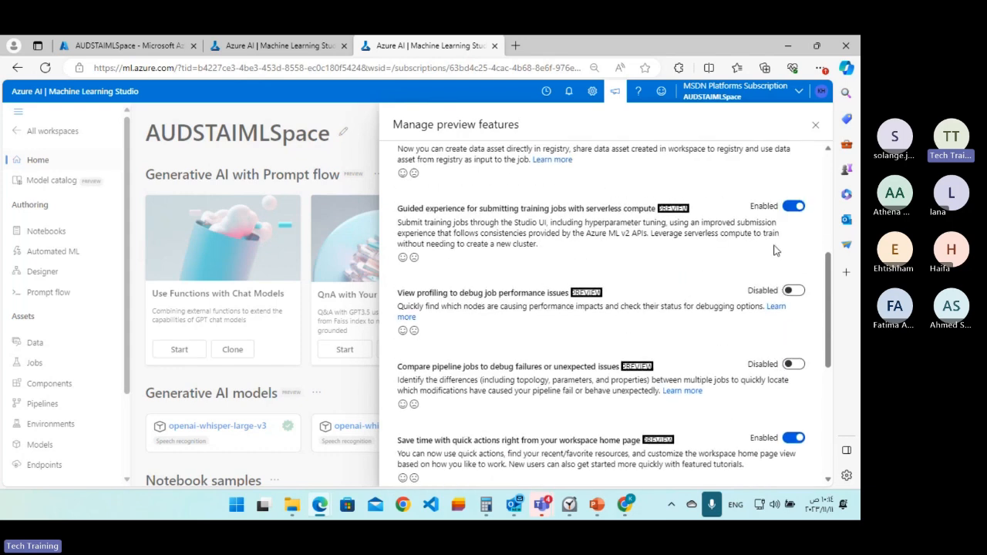
{"action": "scroll", "coordinate": [775, 250], "scroll_direction": "up", "scroll_amount": 1}
{"action": "scroll", "coordinate": [648, 266], "scroll_direction": "up", "scroll_amount": 1}
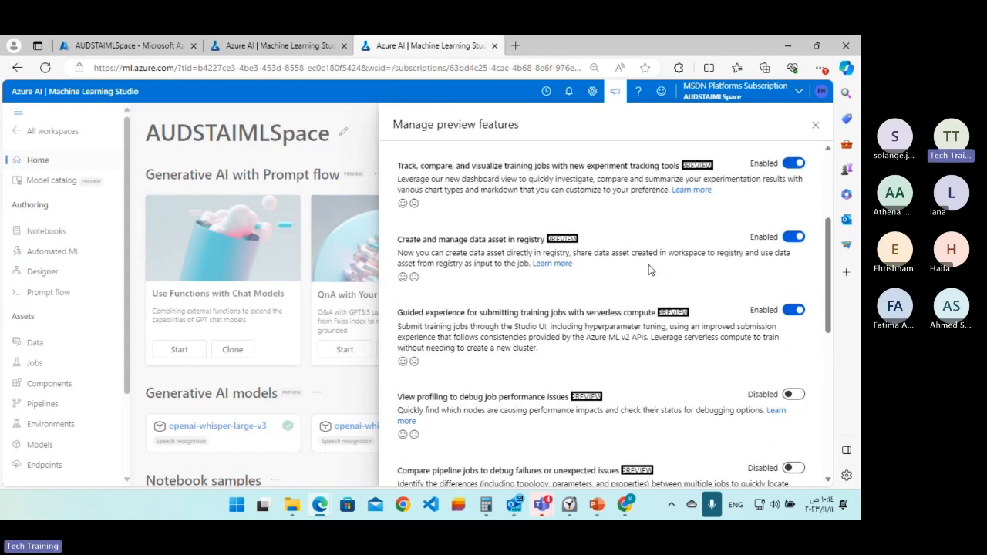
{"action": "scroll", "coordinate": [648, 264], "scroll_direction": "up", "scroll_amount": 2}
{"action": "scroll", "coordinate": [644, 229], "scroll_direction": "up", "scroll_amount": 2}
{"action": "scroll", "coordinate": [644, 228], "scroll_direction": "up", "scroll_amount": 2}
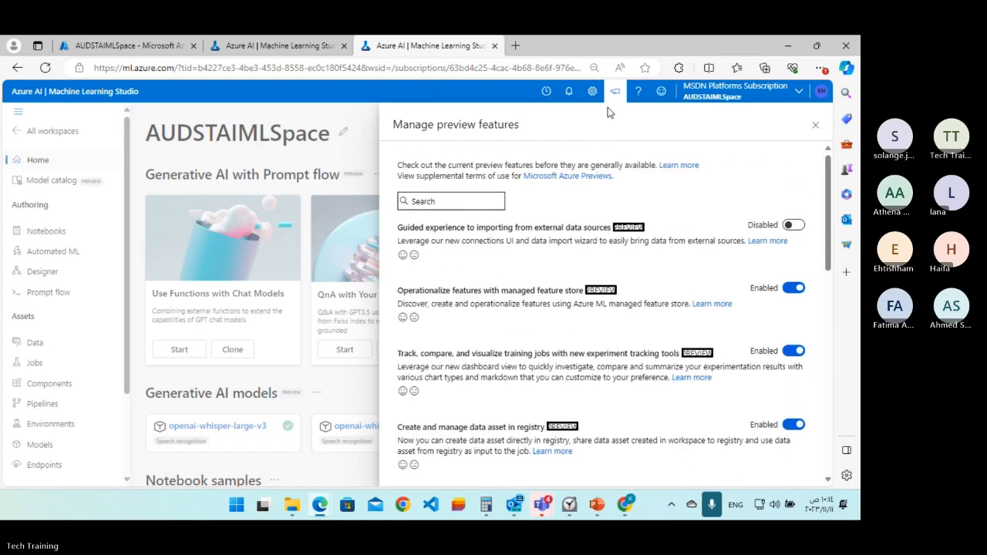
{"action": "left_click", "coordinate": [614, 92]}
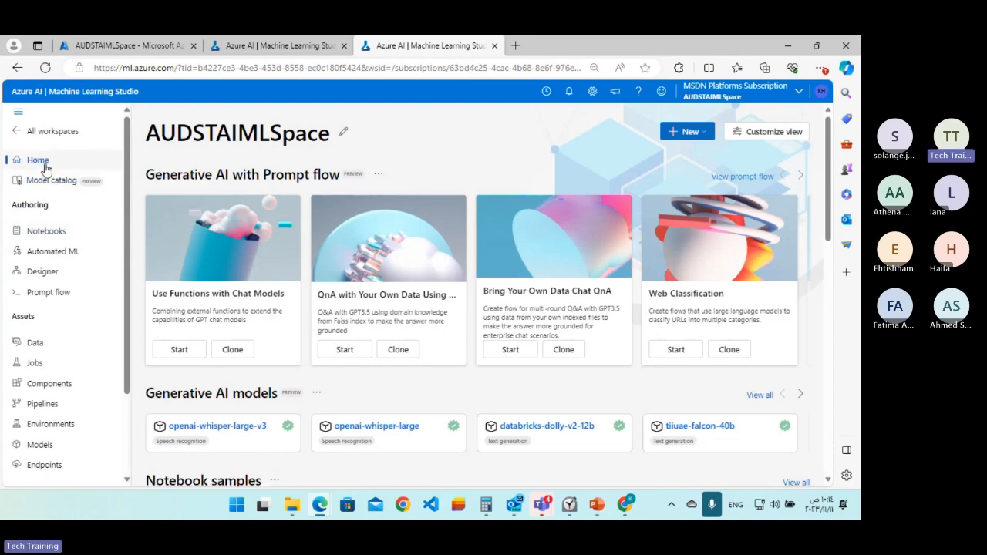
Start a new Automated ML job and name it mslearn-bike-automl.
{"action": "left_click", "coordinate": [47, 257]}
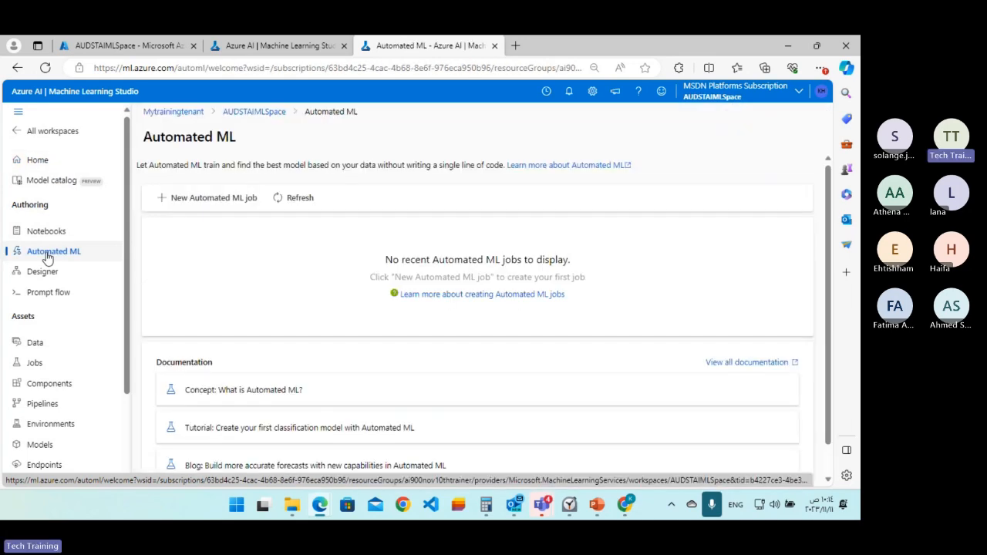
{"action": "left_click", "coordinate": [191, 203]}
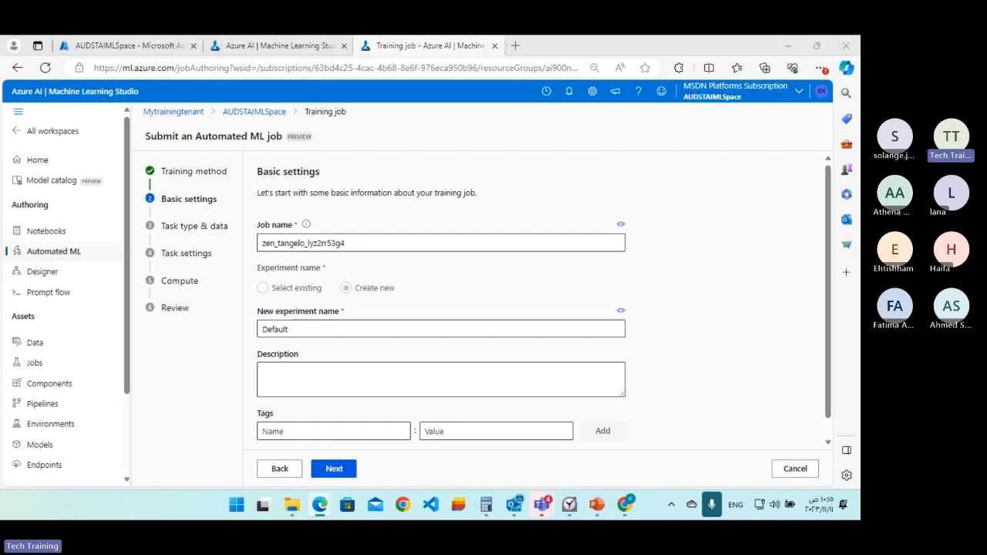
{"action": "left_click", "coordinate": [414, 245]}
{"action": "left_click_drag", "start_coordinate": [414, 245], "coordinate": [260, 245]}
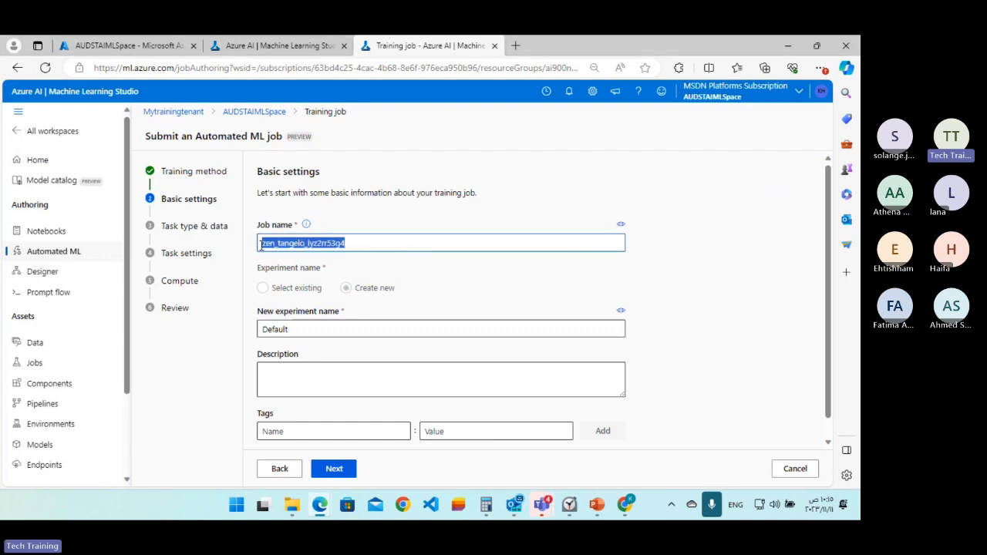
{"action": "type", "text": "mslearn-bike-automl"}
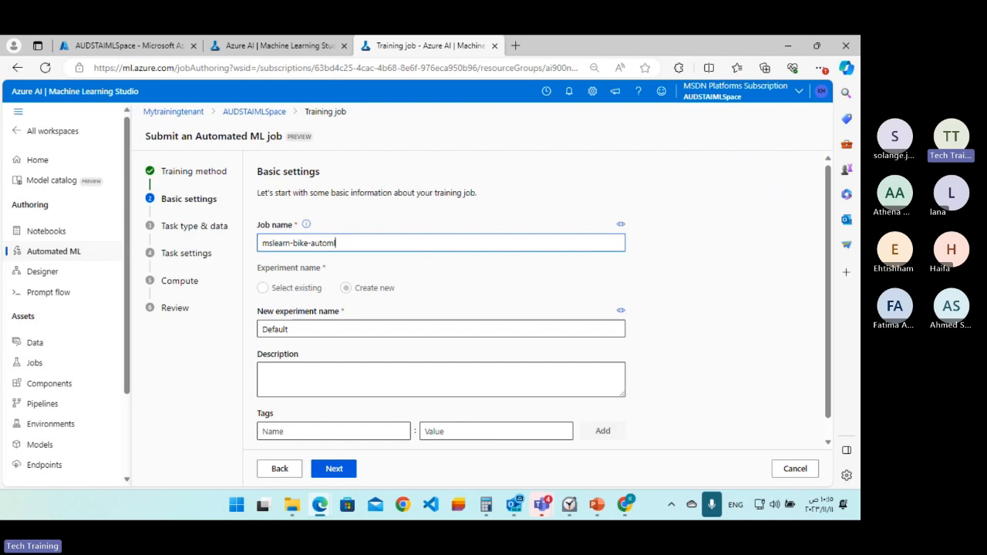
Name the new experiment mslearn-bike-rental, describe the job as "Automated machine learning for bike rental prediction" and continue past the basic settings.
{"action": "scroll", "coordinate": [405, 313], "scroll_direction": "down", "scroll_amount": 1}
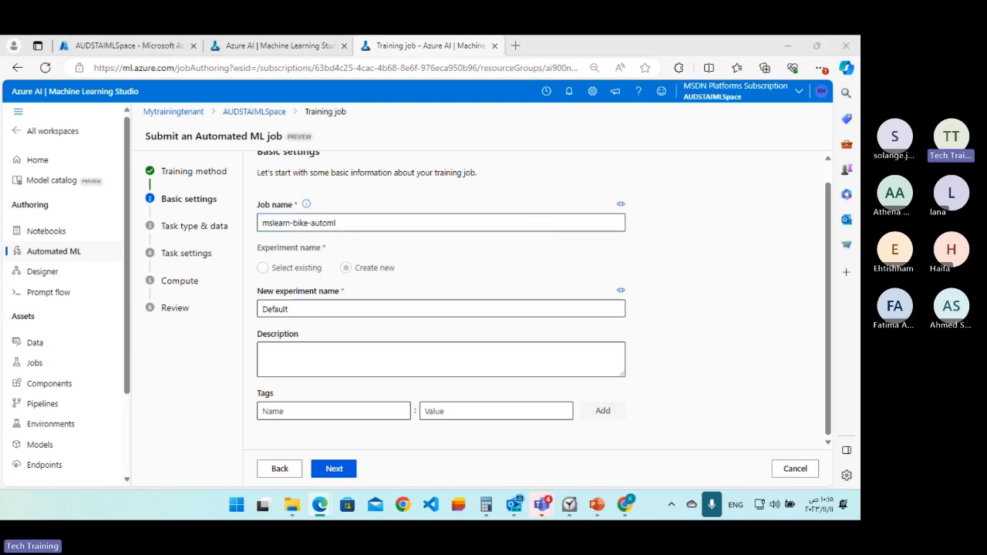
{"action": "left_click", "coordinate": [291, 308]}
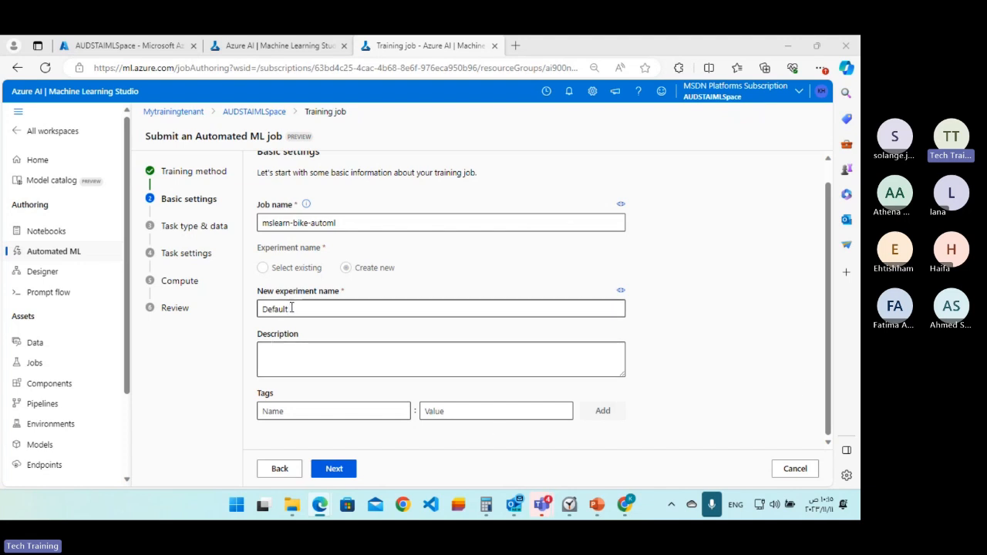
{"action": "left_click_drag", "start_coordinate": [292, 308], "coordinate": [239, 321]}
{"action": "type", "text": "mslearn-bike-rental"}
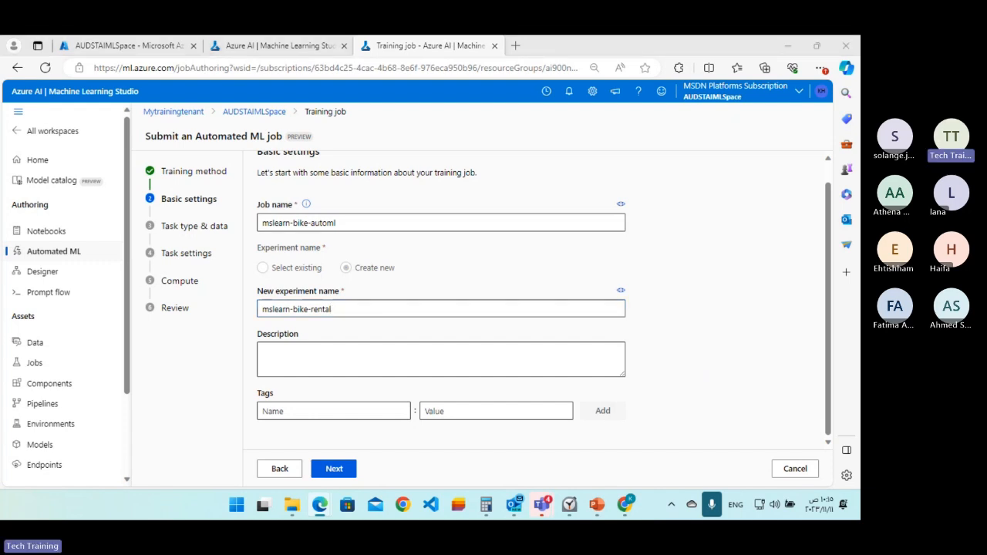
{"action": "left_click", "coordinate": [305, 354]}
{"action": "type", "text": "Automated machine learning for bike rental prediction"}
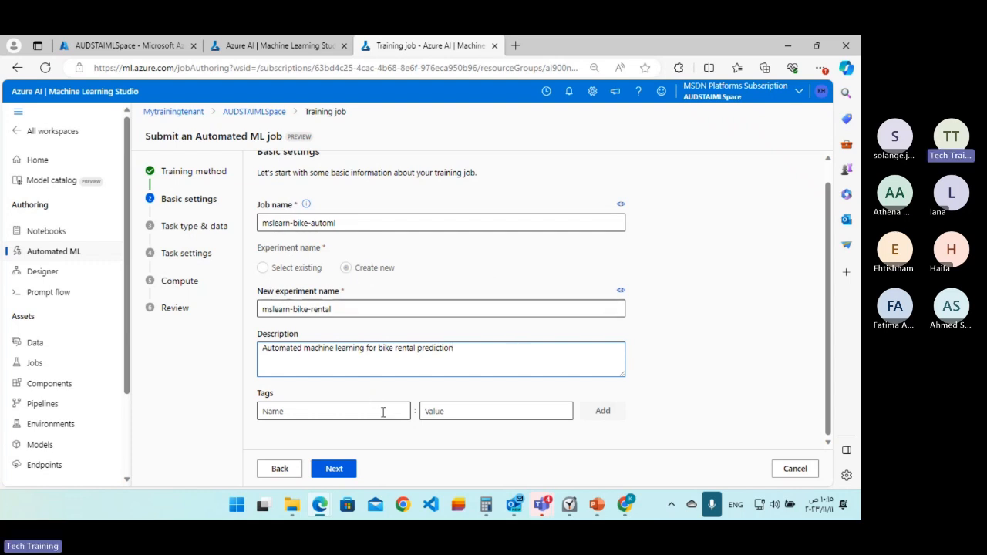
{"action": "left_click", "coordinate": [330, 470]}
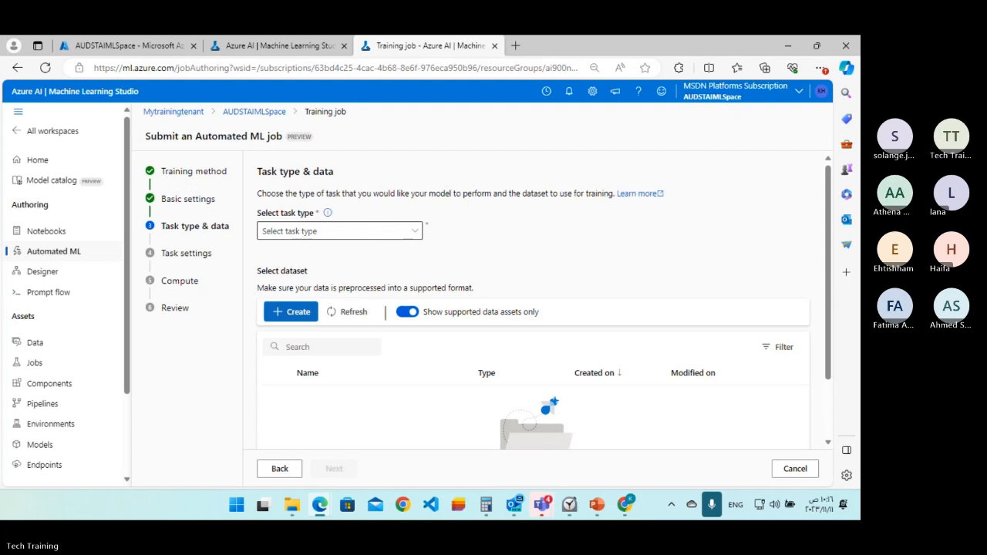
Set the job's task type to Regression and start creating a data asset for it.
{"action": "left_click", "coordinate": [413, 239]}
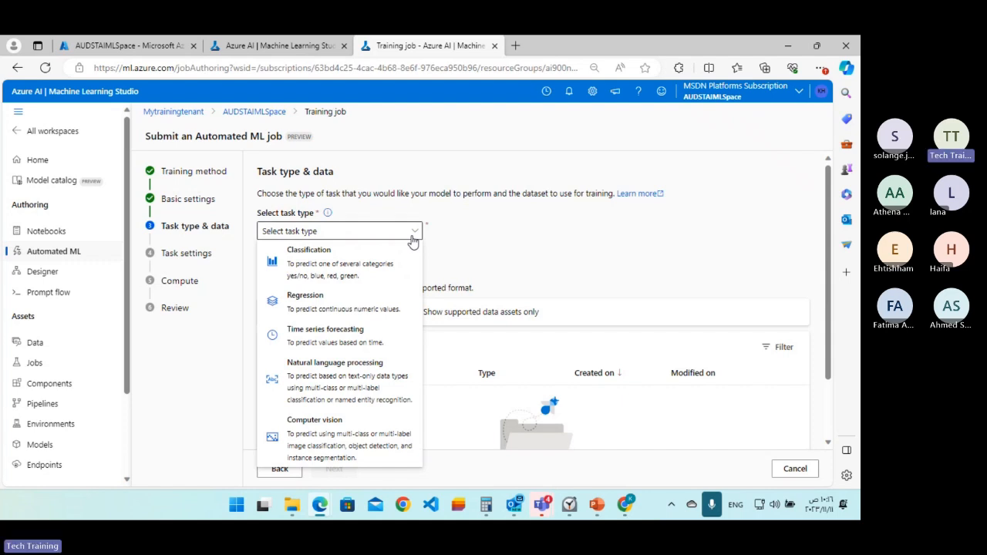
{"action": "left_click", "coordinate": [306, 309]}
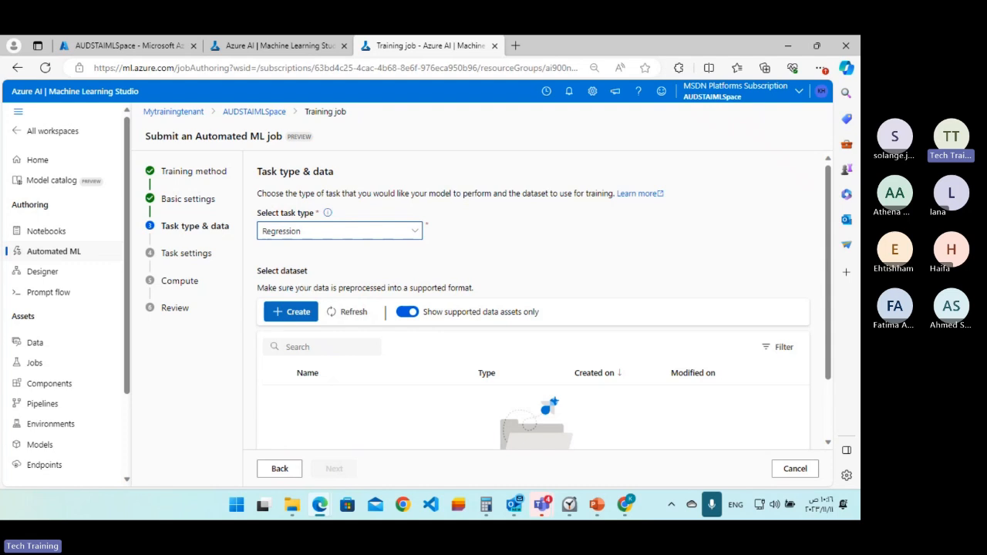
{"action": "left_click", "coordinate": [275, 315]}
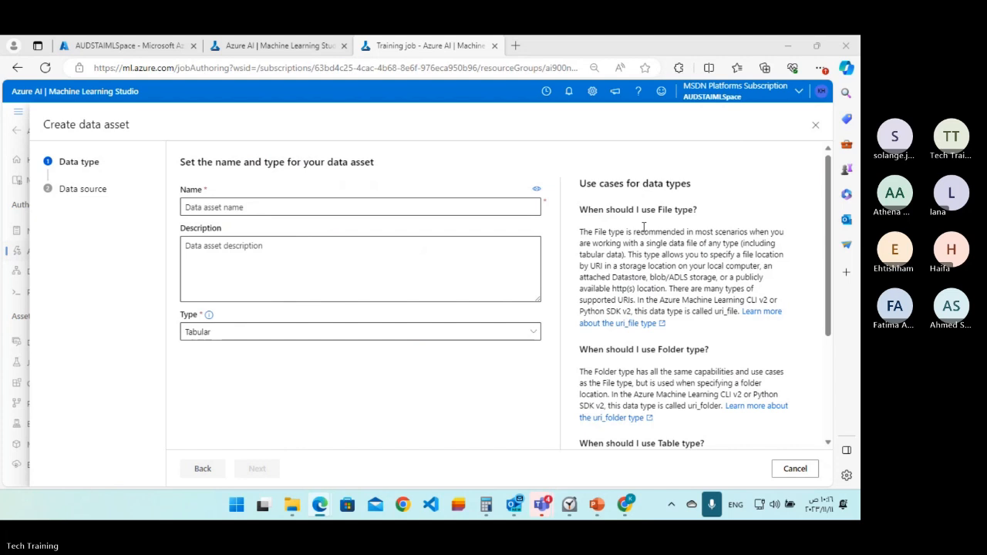
Name the data asset bike-rentals and enter the description "Historic bike rental data".
{"action": "left_click", "coordinate": [219, 210]}
{"action": "type", "text": "bike-rentals"}
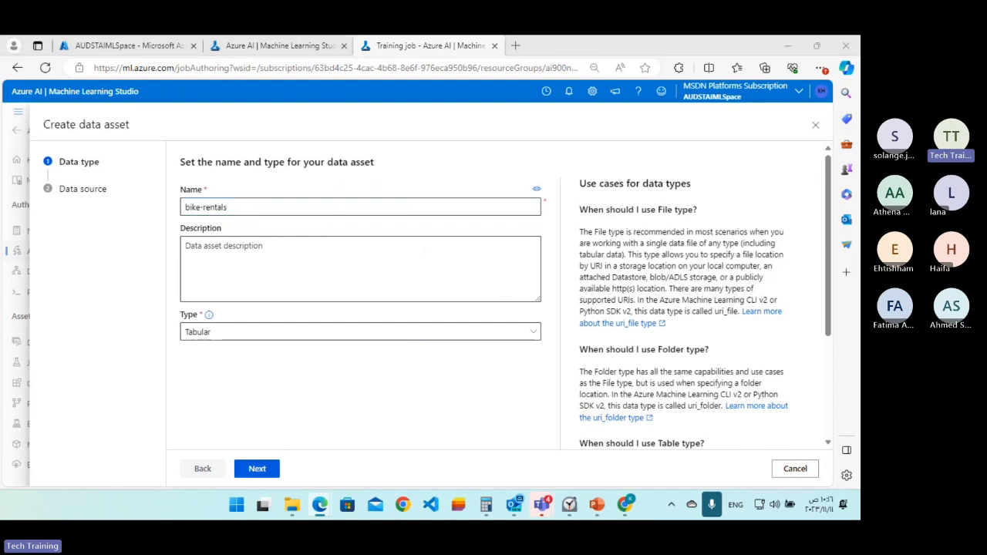
{"action": "left_click", "coordinate": [236, 291]}
{"action": "type", "text": "Historic bike rental data"}
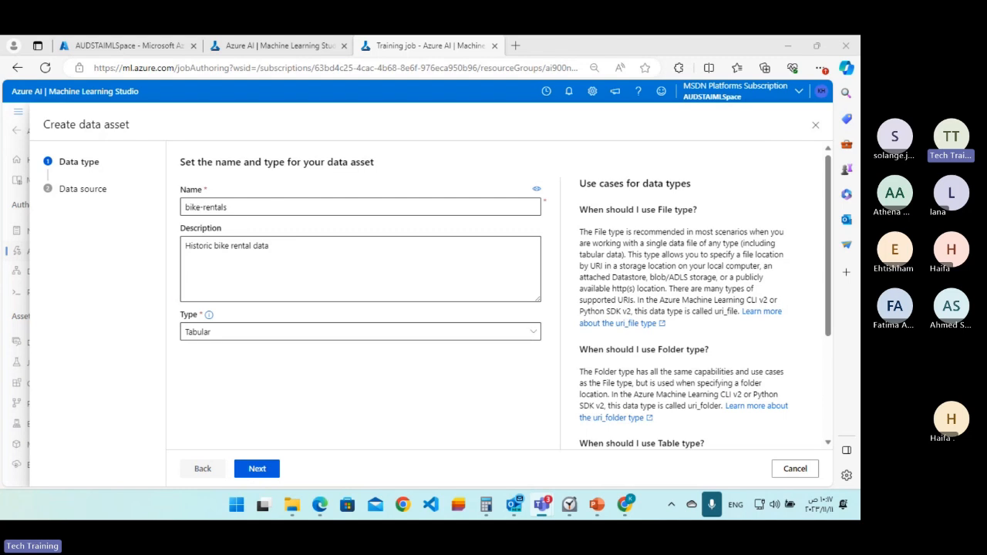
Switch to the Chrome window with Power Automate and close it.
{"action": "key", "text": "alt+Tab"}
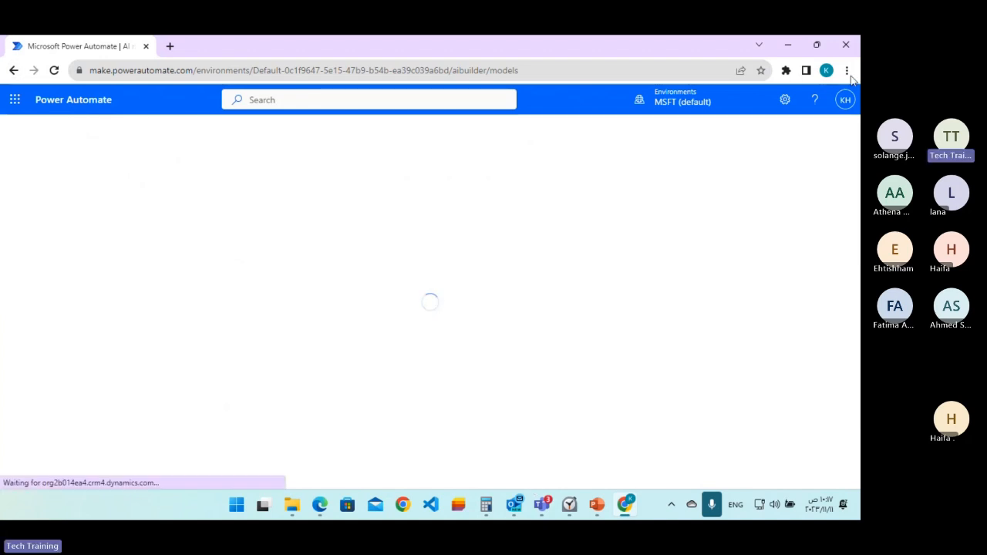
{"action": "left_click", "coordinate": [842, 51]}
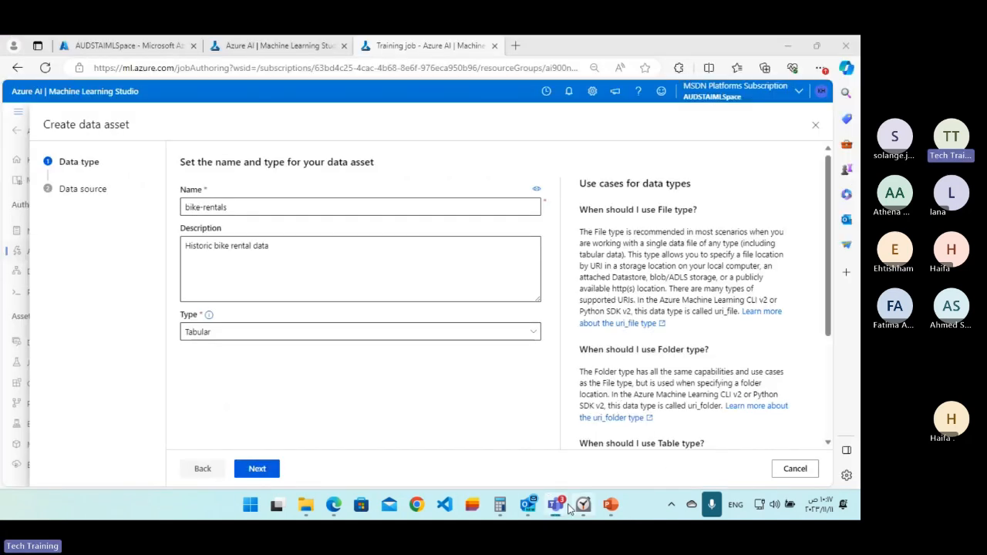
Return to the browser window, keep Tabular as the data asset type and continue to the data source.
{"action": "mouse_move", "coordinate": [332, 511]}
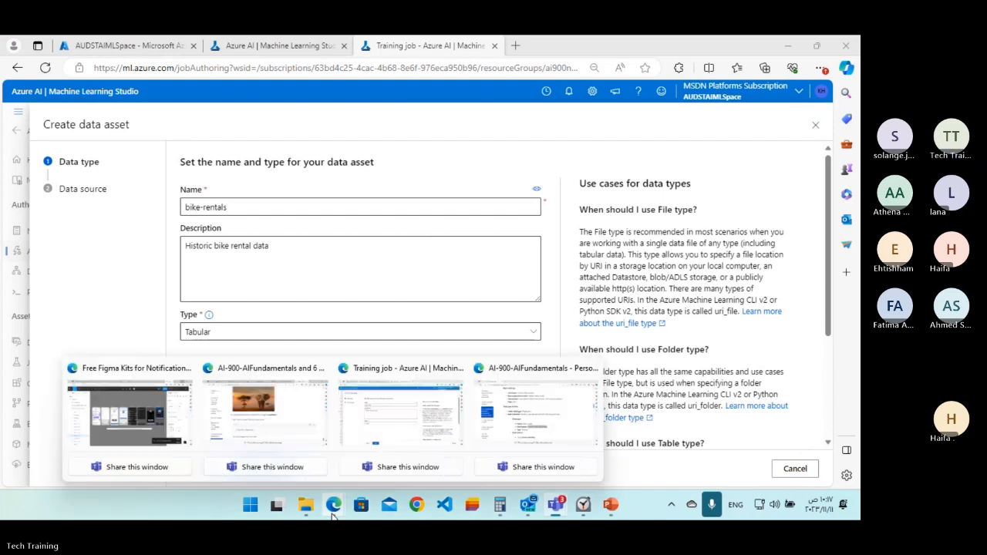
{"action": "left_click", "coordinate": [532, 428]}
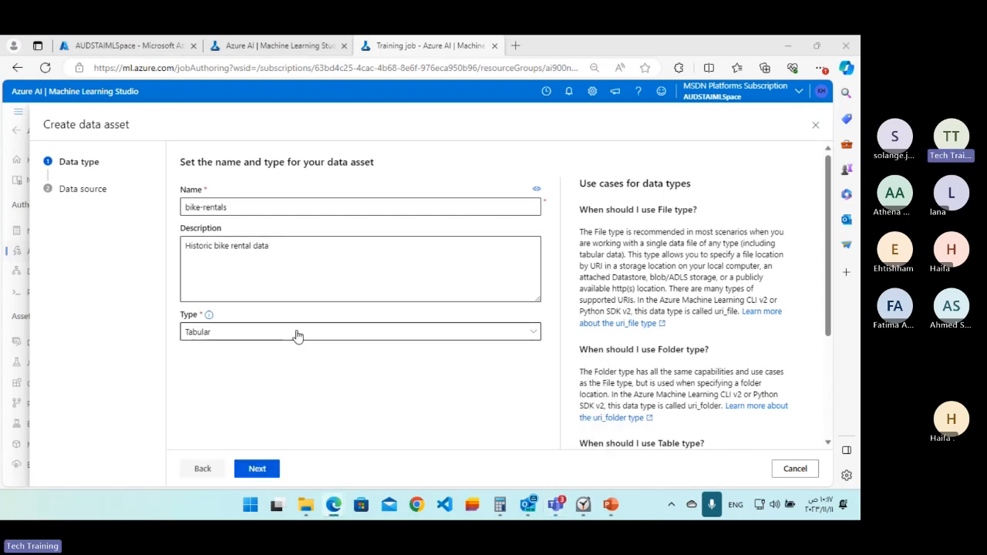
{"action": "left_click", "coordinate": [344, 332]}
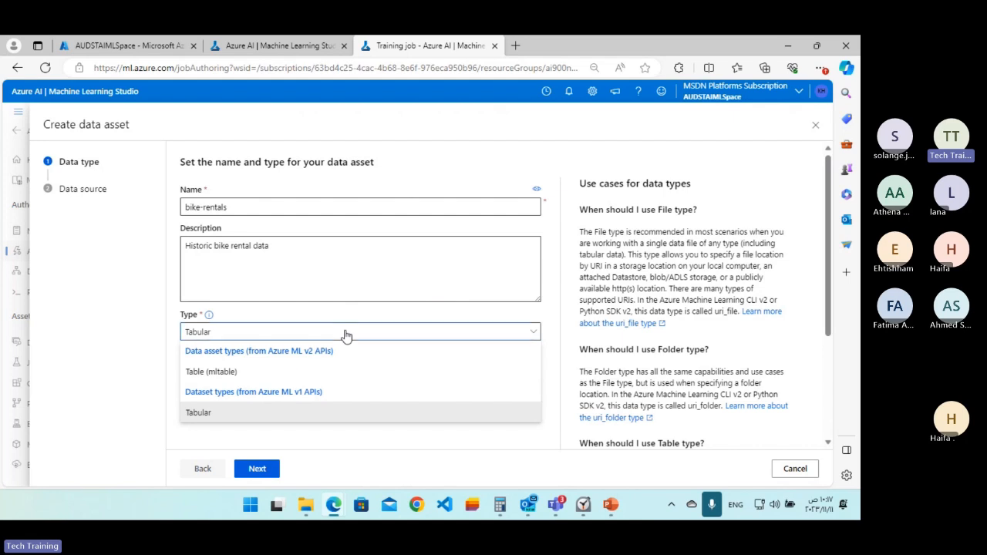
{"action": "left_click", "coordinate": [346, 334]}
{"action": "scroll", "coordinate": [454, 352], "scroll_direction": "down", "scroll_amount": 1}
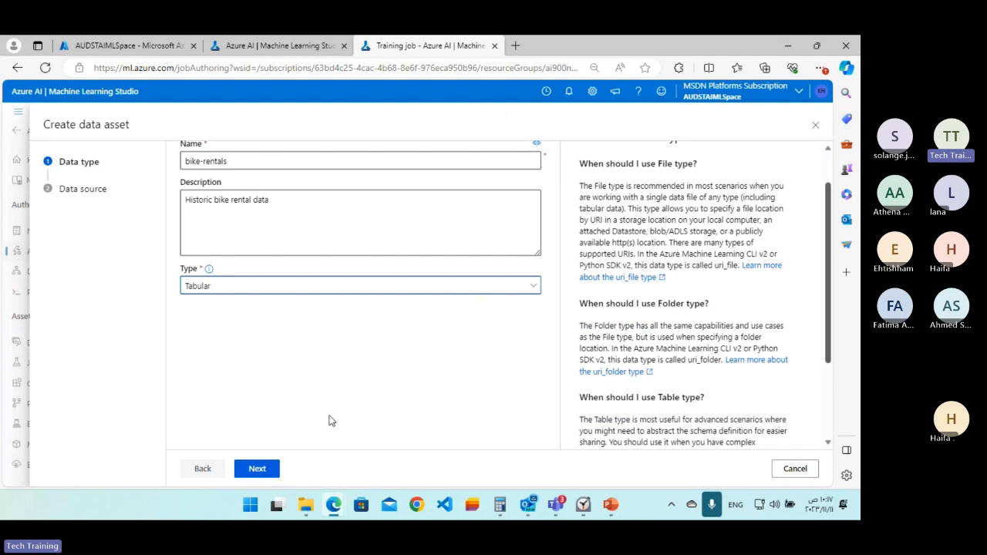
{"action": "left_click", "coordinate": [257, 468]}
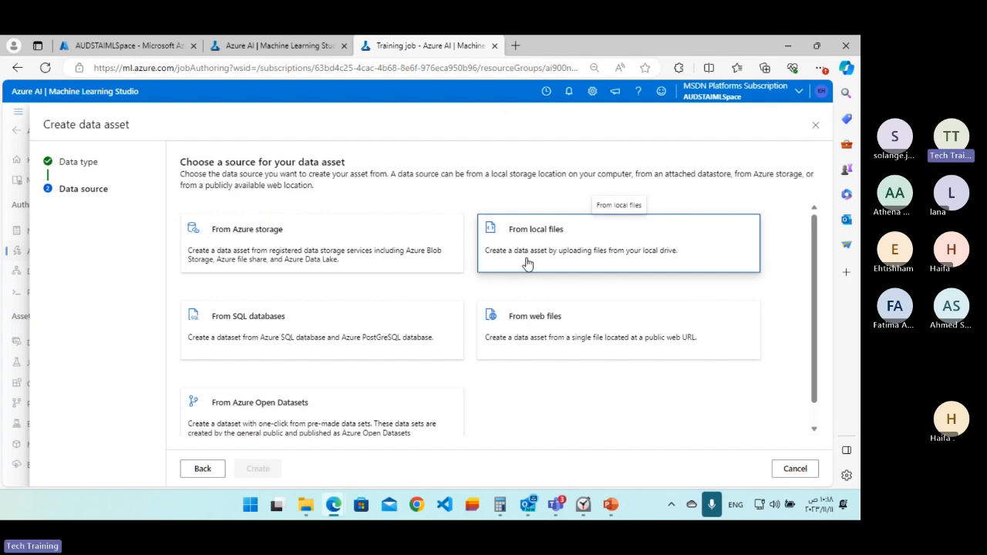
{"action": "left_click", "coordinate": [530, 336]}
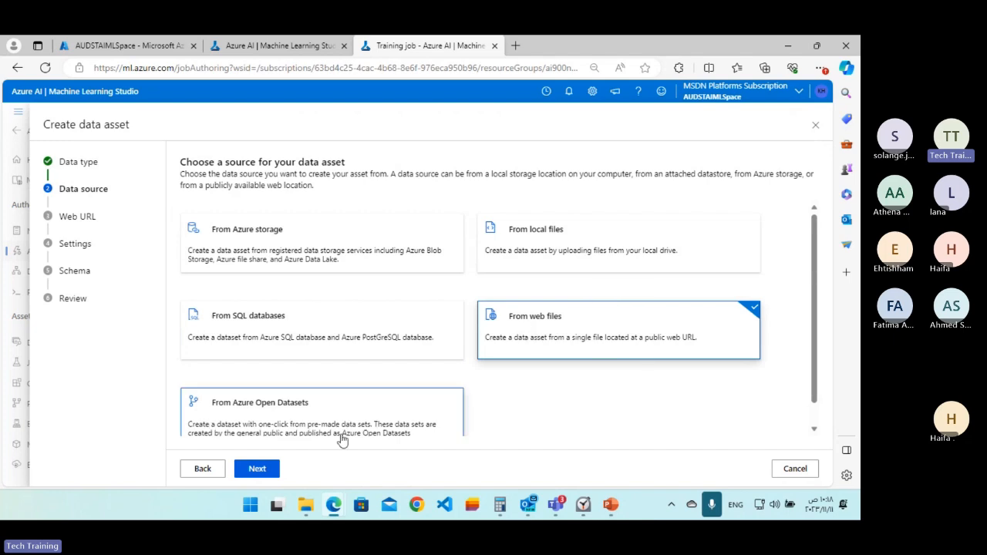
{"action": "left_click", "coordinate": [258, 469]}
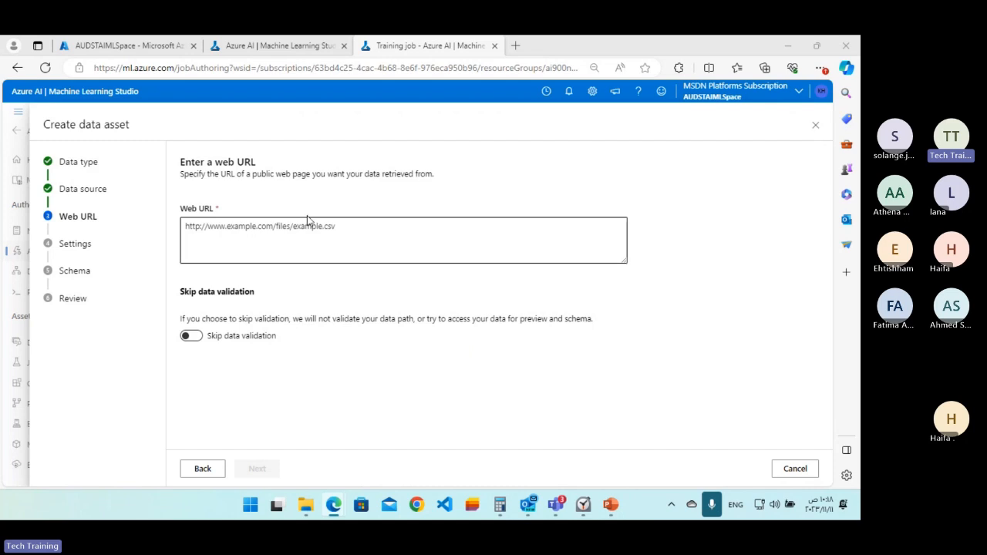
{"action": "left_click", "coordinate": [381, 229]}
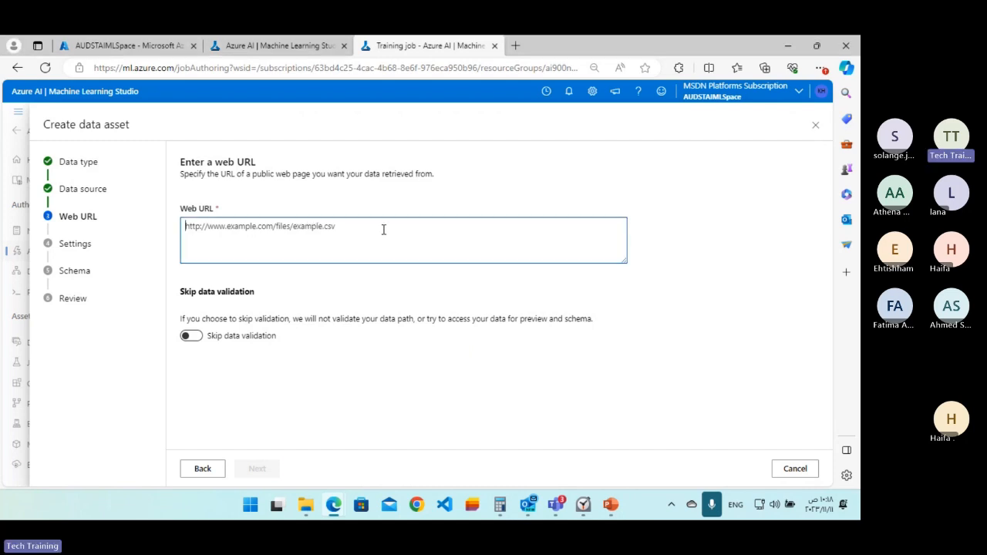
{"action": "type", "text": "https://aka.ms/bike-rentals"}
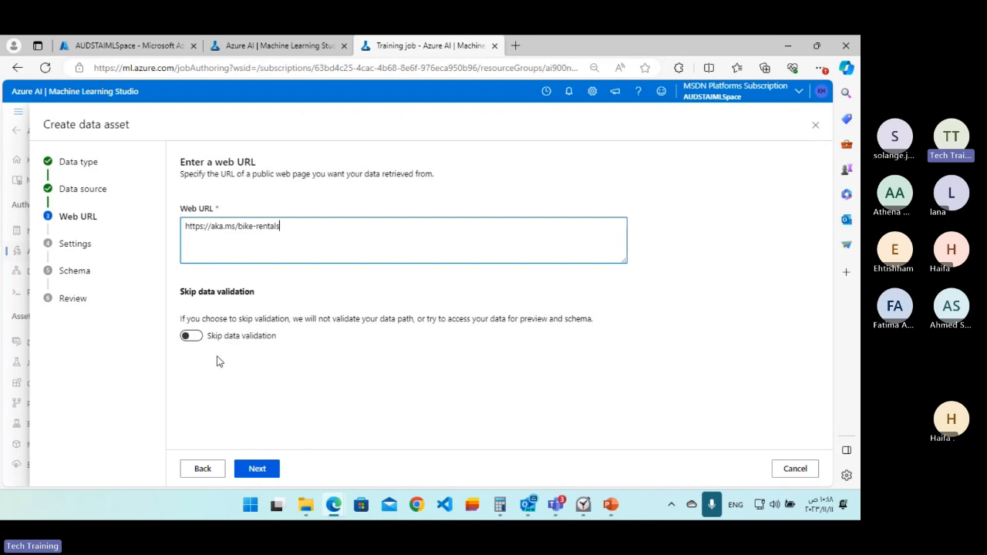
{"action": "left_click", "coordinate": [259, 470]}
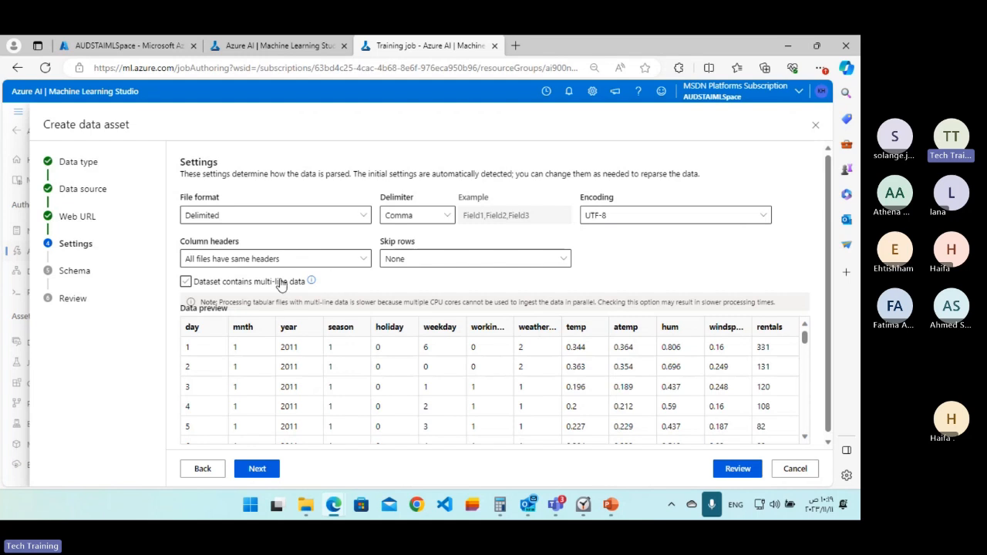
Set the column headers option to "Only first file has headers", check the data preview and continue to the schema.
{"action": "left_click", "coordinate": [214, 266]}
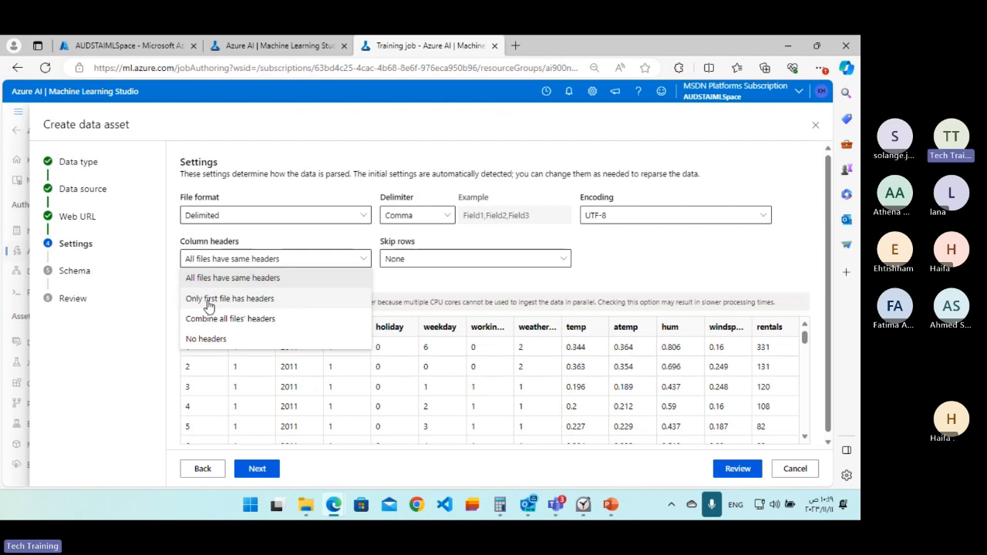
{"action": "left_click", "coordinate": [209, 307]}
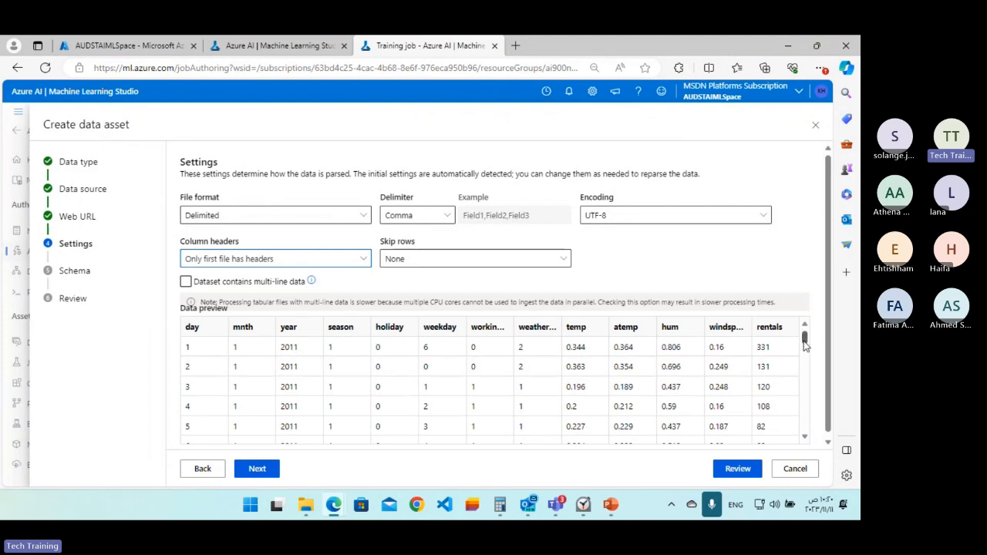
{"action": "left_click_drag", "start_coordinate": [804, 345], "coordinate": [805, 309]}
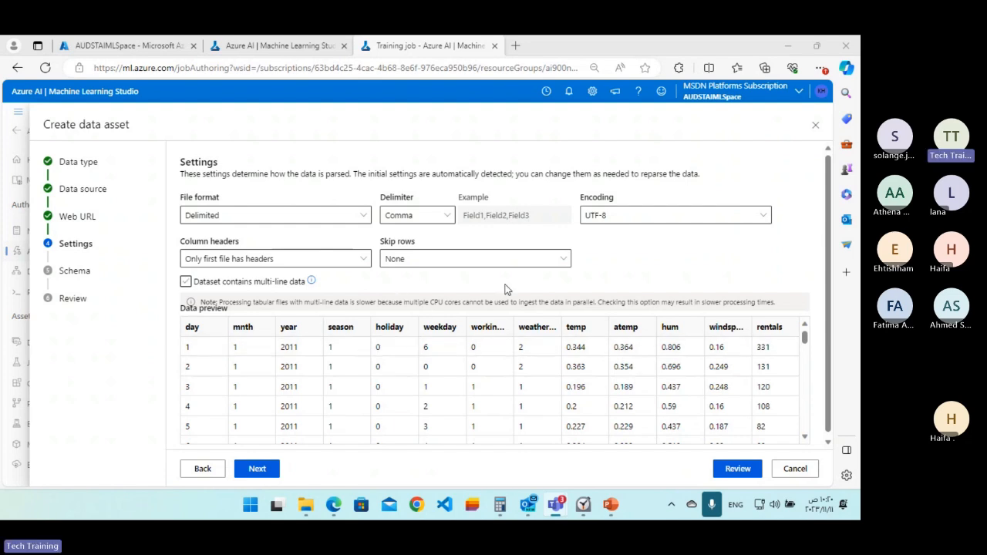
{"action": "left_click", "coordinate": [262, 468]}
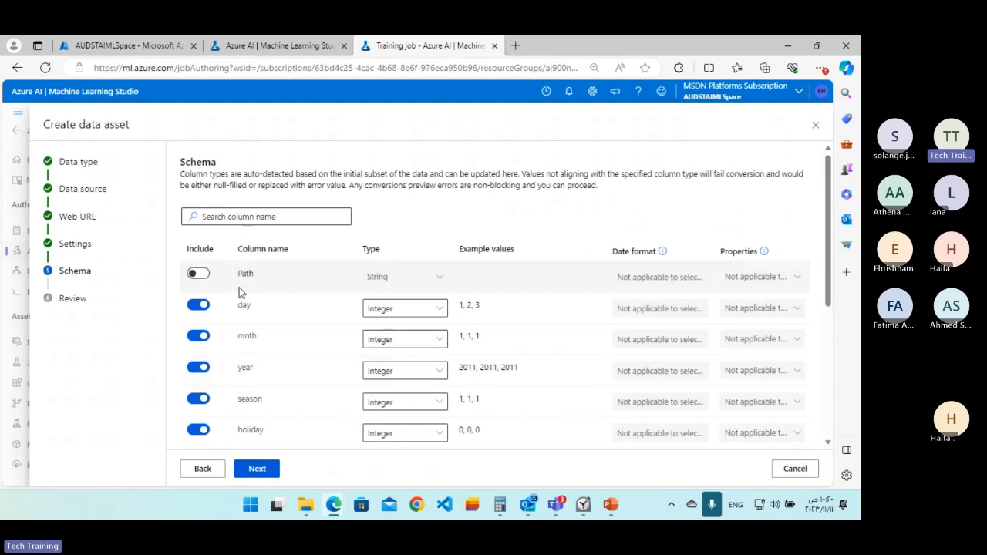
Try excluding the day and mnth columns from the schema, include them again and view the day column's type options.
{"action": "left_click", "coordinate": [198, 306]}
{"action": "left_click", "coordinate": [198, 337]}
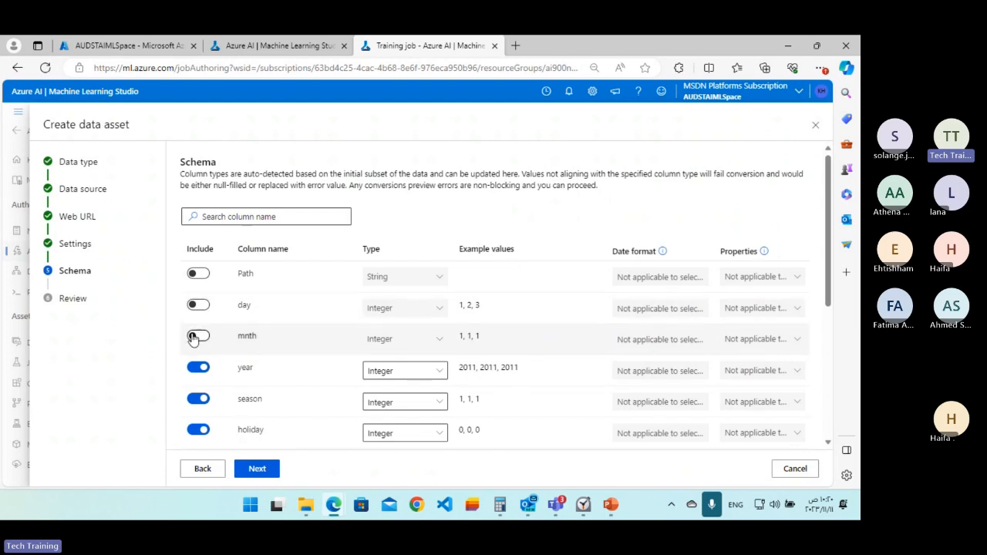
{"action": "left_click", "coordinate": [199, 337]}
{"action": "left_click", "coordinate": [199, 305]}
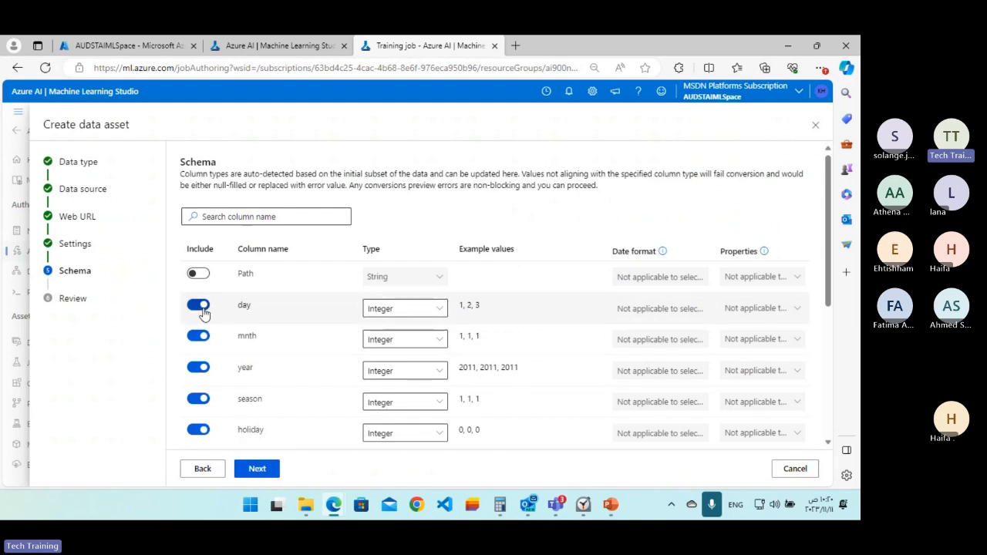
{"action": "left_click", "coordinate": [443, 315]}
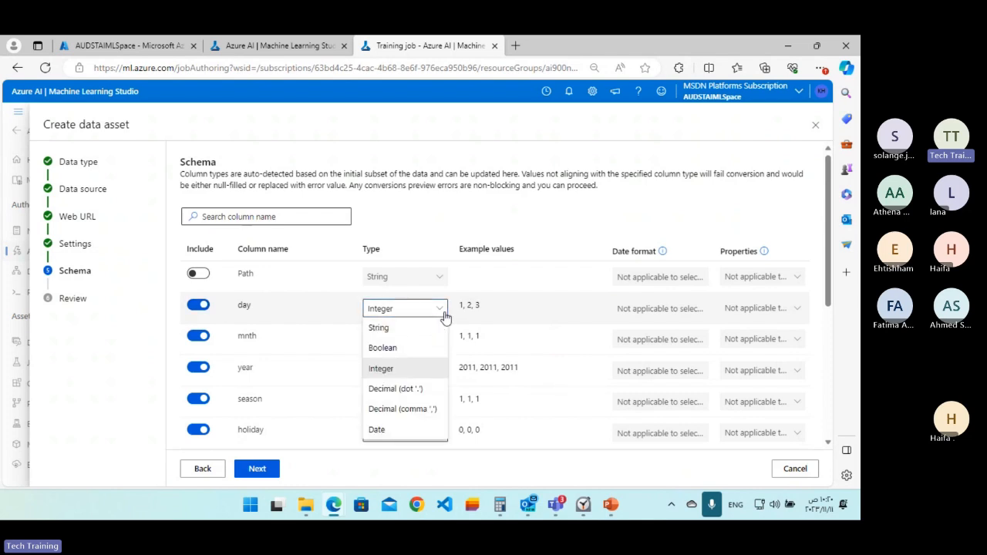
{"action": "left_click", "coordinate": [444, 315]}
{"action": "left_click", "coordinate": [442, 315]}
{"action": "left_click", "coordinate": [444, 315]}
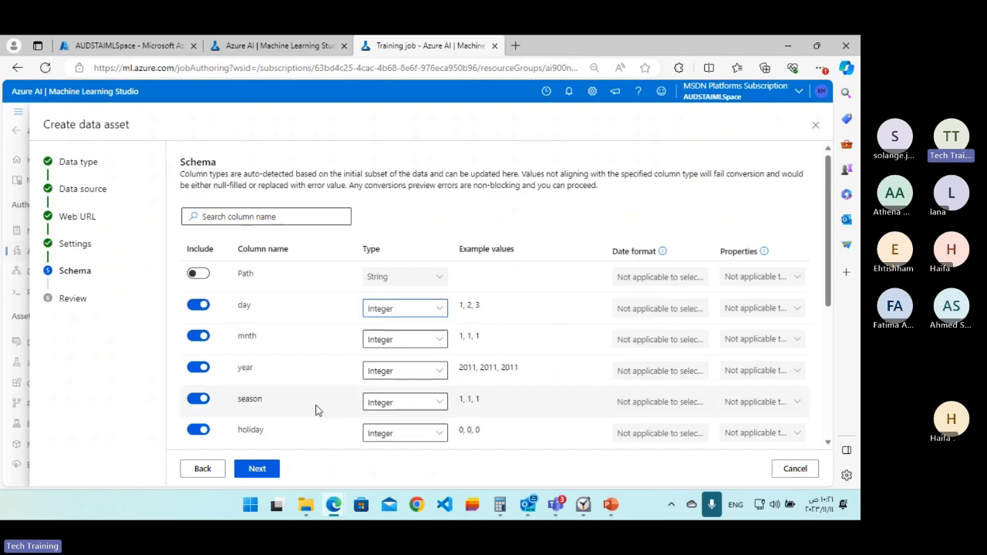
Accept the column schema, review the data asset's settings and create the asset.
{"action": "left_click", "coordinate": [266, 470]}
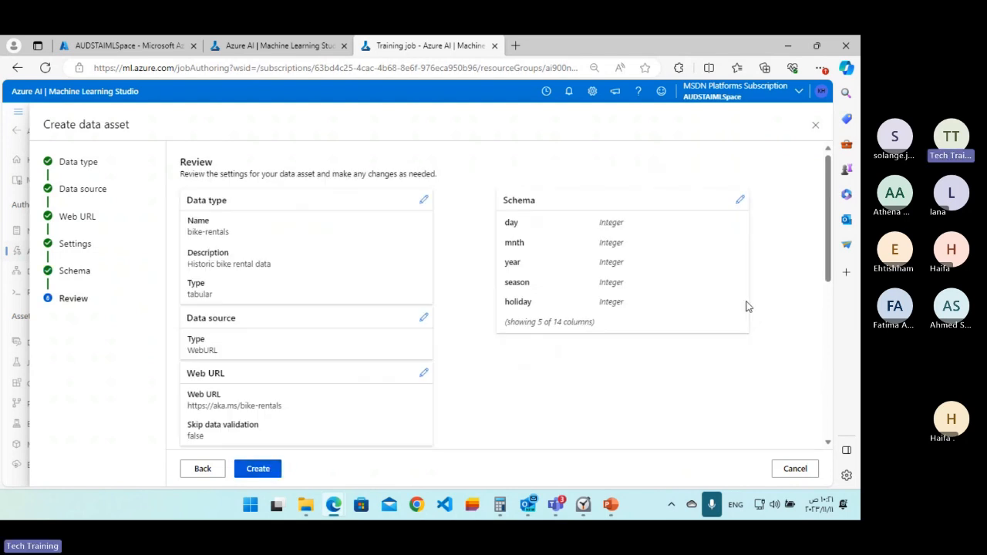
{"action": "scroll", "coordinate": [328, 270], "scroll_direction": "down", "scroll_amount": 3}
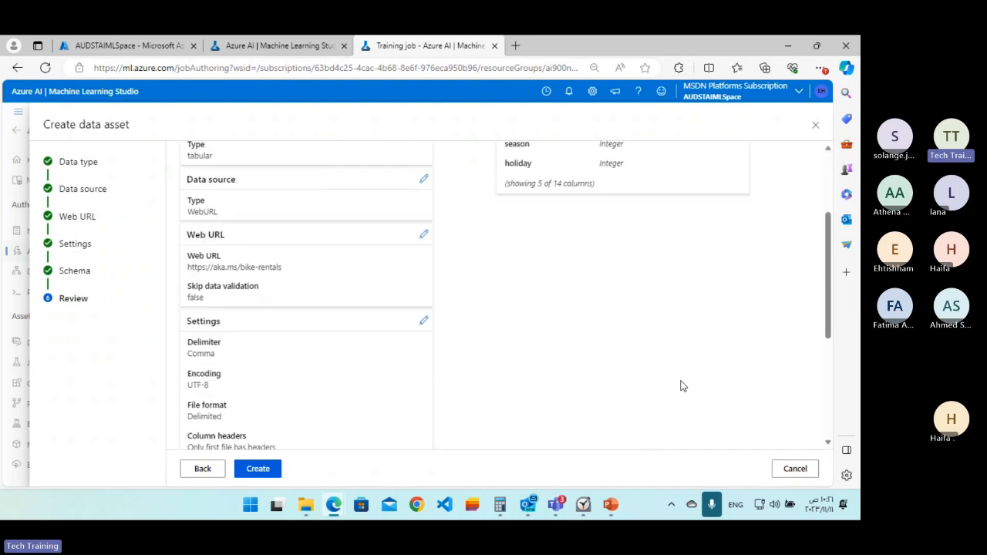
{"action": "scroll", "coordinate": [478, 348], "scroll_direction": "up", "scroll_amount": 3}
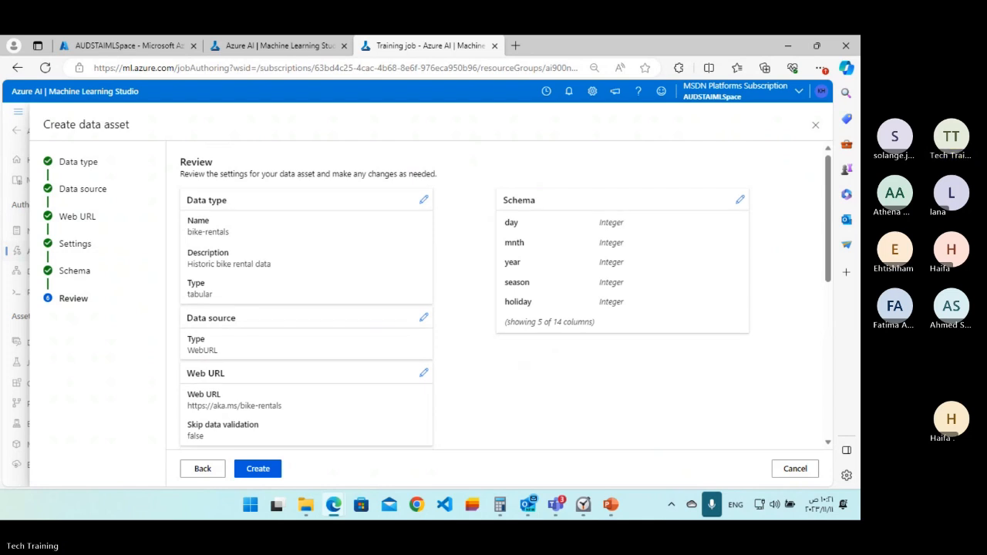
{"action": "scroll", "coordinate": [595, 262], "scroll_direction": "down", "scroll_amount": 1}
{"action": "scroll", "coordinate": [594, 262], "scroll_direction": "down", "scroll_amount": 2}
{"action": "scroll", "coordinate": [585, 268], "scroll_direction": "up", "scroll_amount": 1}
{"action": "scroll", "coordinate": [574, 271], "scroll_direction": "up", "scroll_amount": 3}
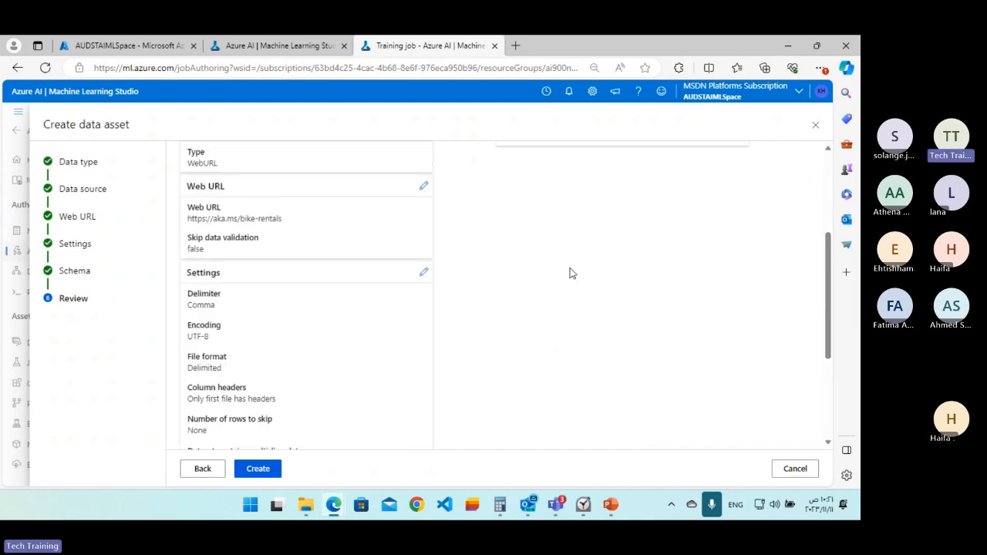
{"action": "left_click", "coordinate": [258, 469]}
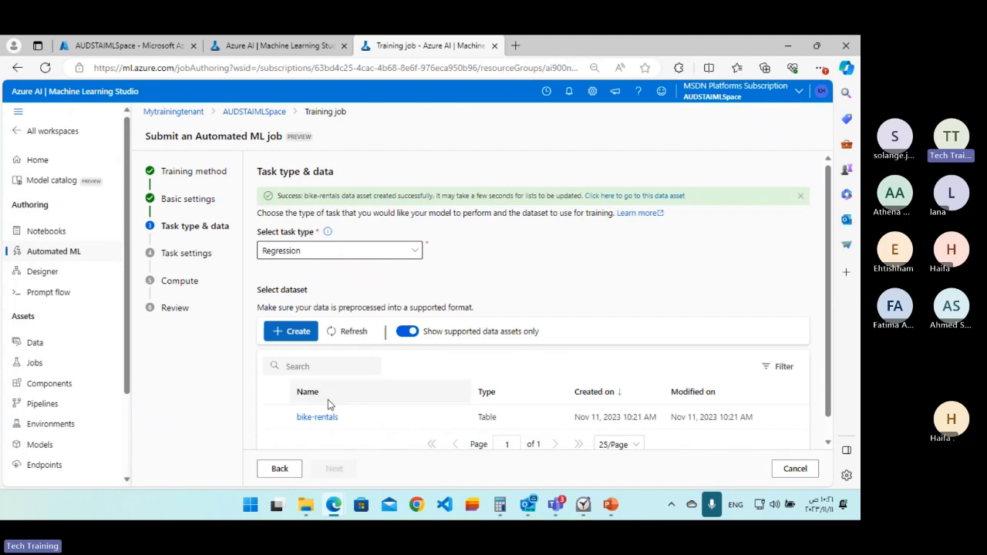
Select the bike-rentals dataset for the job and preview its data.
{"action": "scroll", "coordinate": [475, 333], "scroll_direction": "down", "scroll_amount": 1}
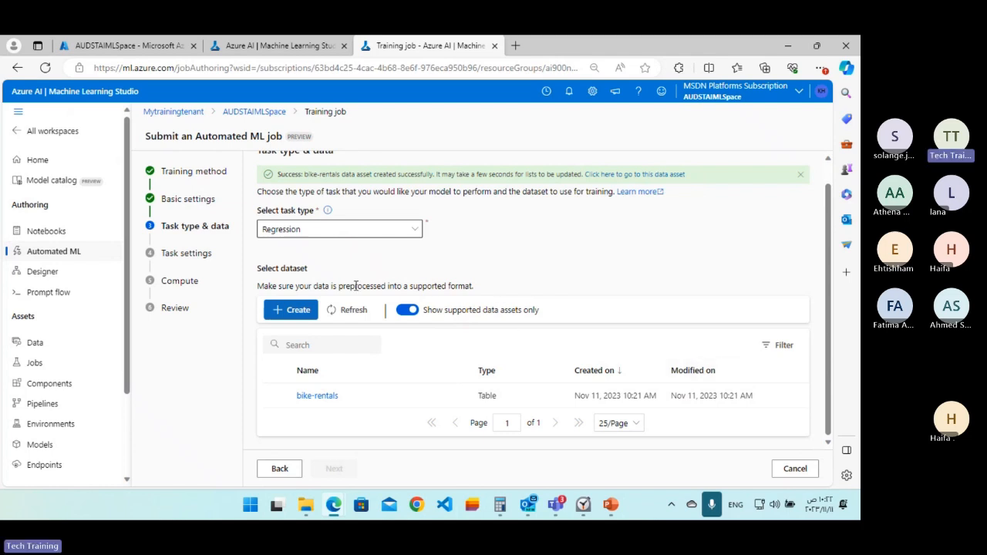
{"action": "left_click", "coordinate": [303, 398]}
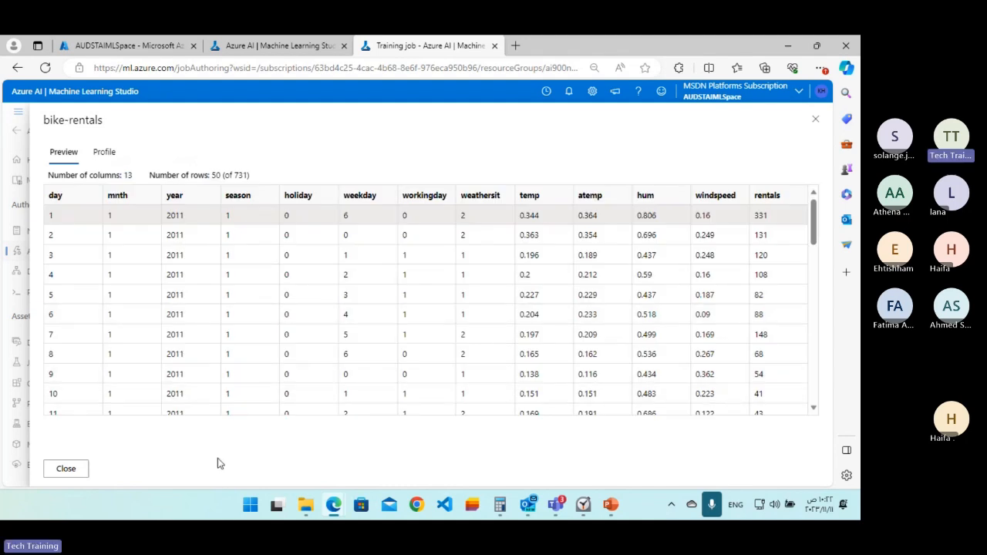
{"action": "left_click_drag", "start_coordinate": [811, 234], "coordinate": [177, 436]}
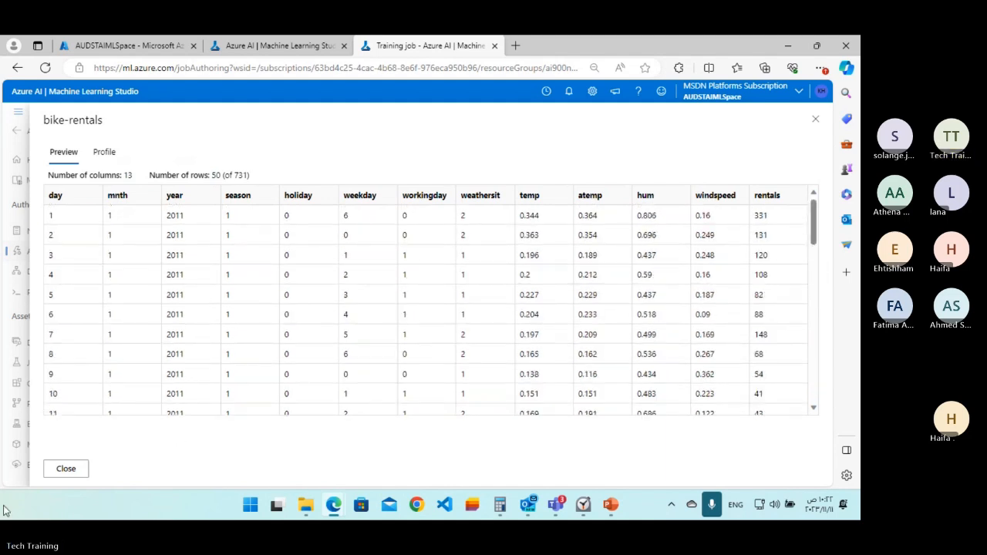
{"action": "left_click", "coordinate": [65, 469]}
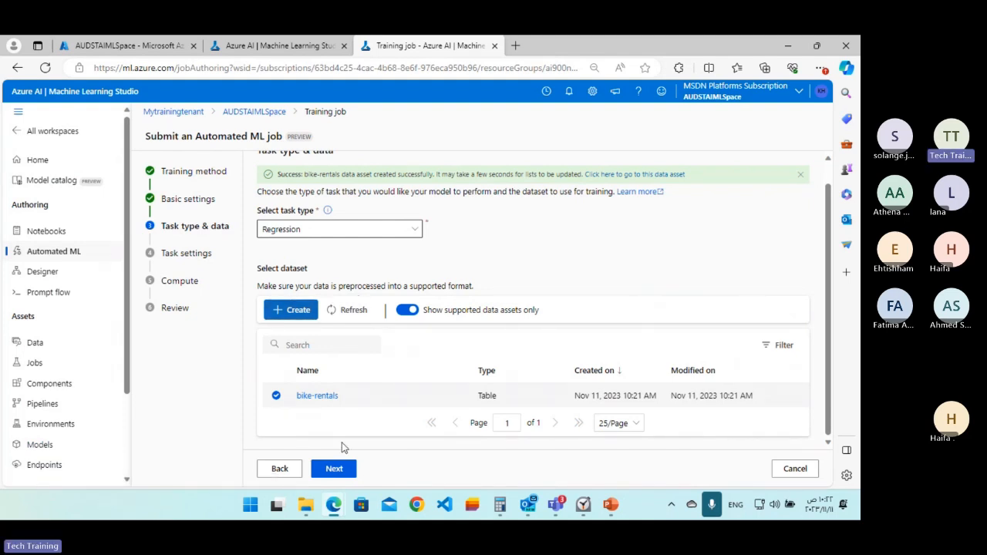
Continue to the task settings and set the target column to rentals (Integer).
{"action": "left_click", "coordinate": [334, 469]}
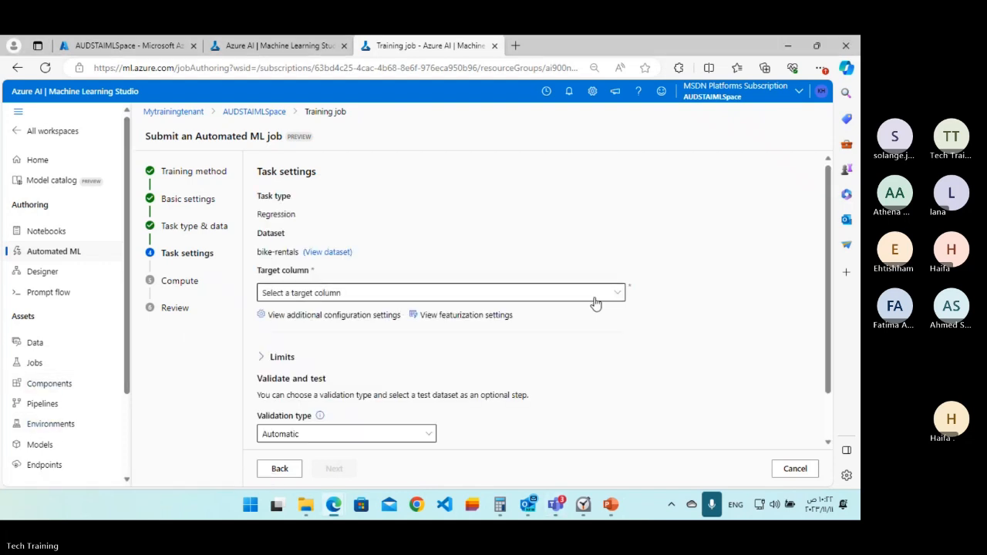
{"action": "left_click", "coordinate": [608, 303]}
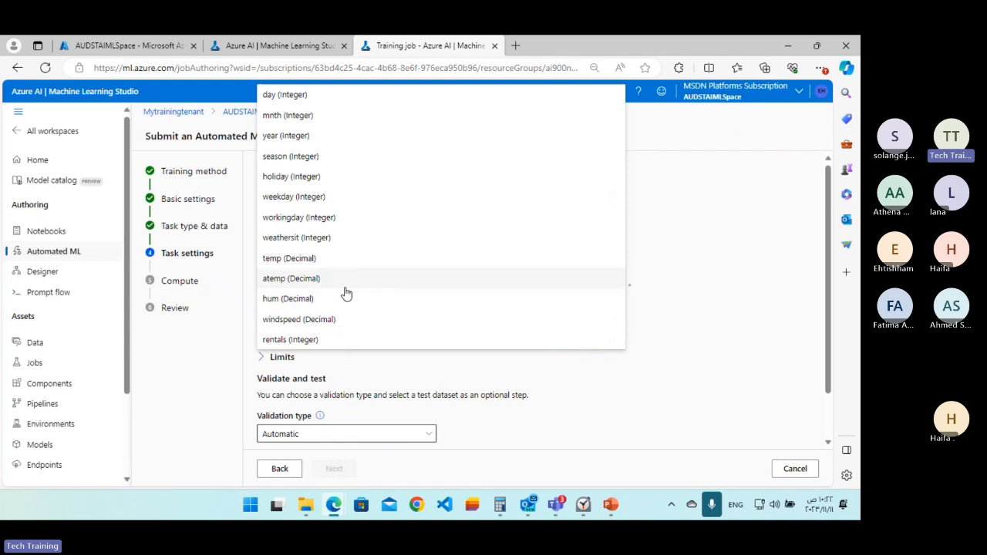
{"action": "left_click", "coordinate": [284, 340]}
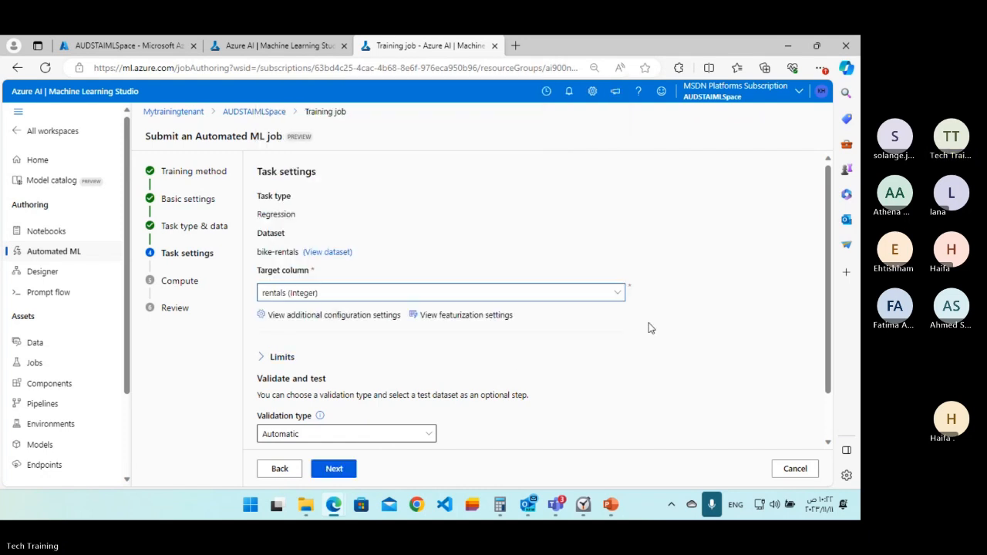
Open the additional configuration settings and examine the primary metric options and the explanation of Explain best model.
{"action": "scroll", "coordinate": [648, 323], "scroll_direction": "down", "scroll_amount": 1}
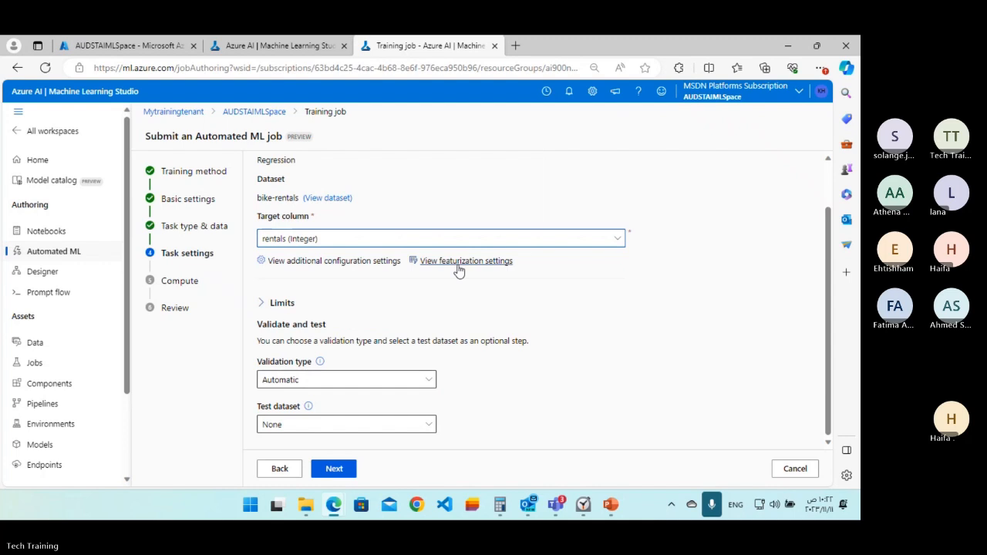
{"action": "left_click", "coordinate": [342, 262]}
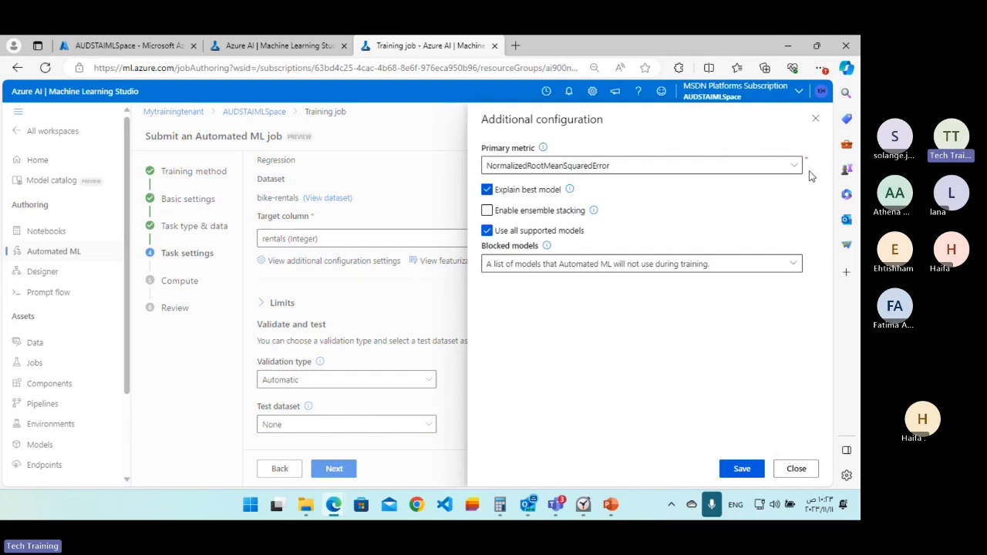
{"action": "left_click", "coordinate": [785, 176]}
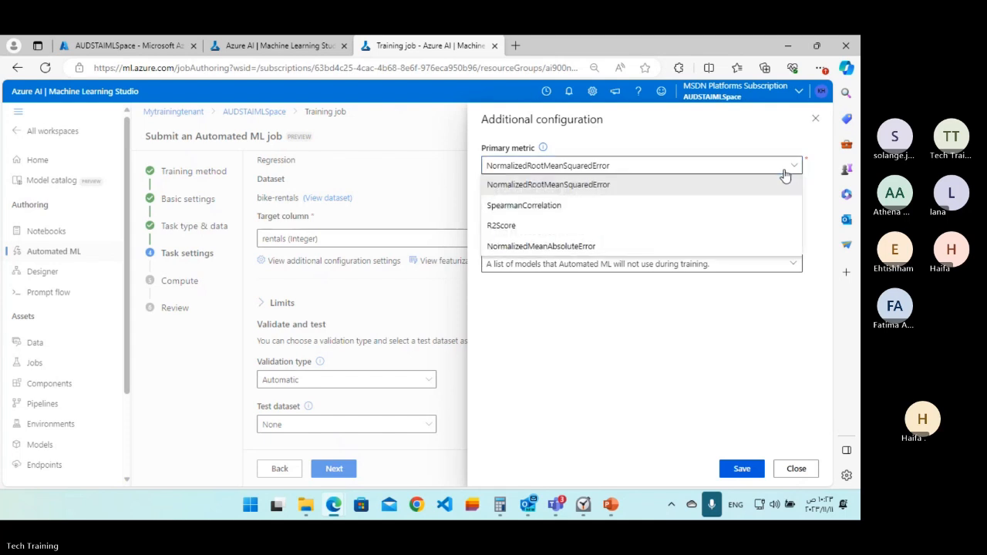
{"action": "left_click", "coordinate": [786, 172]}
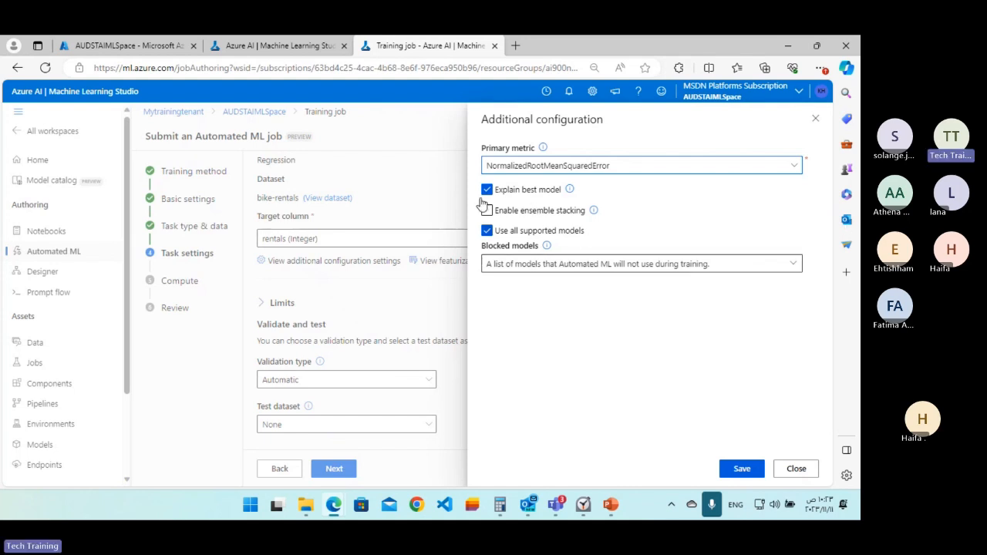
{"action": "left_click", "coordinate": [571, 190]}
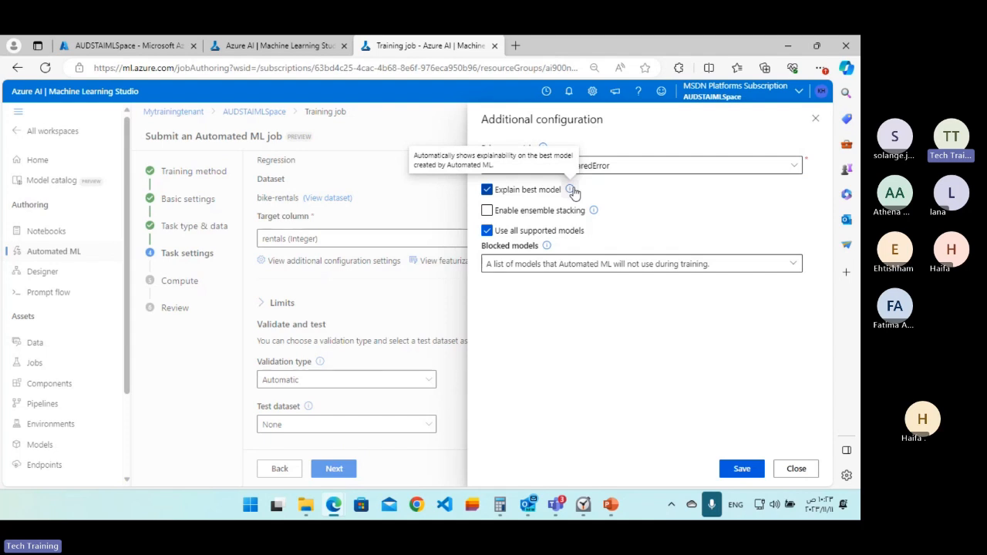
Turn off Explain best model and Use all supported models in the job's additional configuration.
{"action": "left_click", "coordinate": [571, 190]}
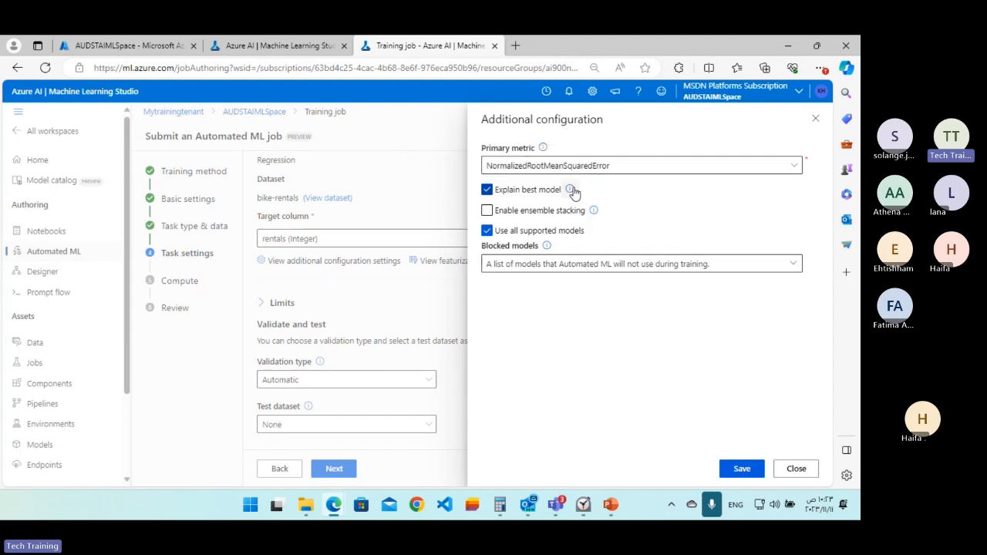
{"action": "left_click", "coordinate": [487, 193]}
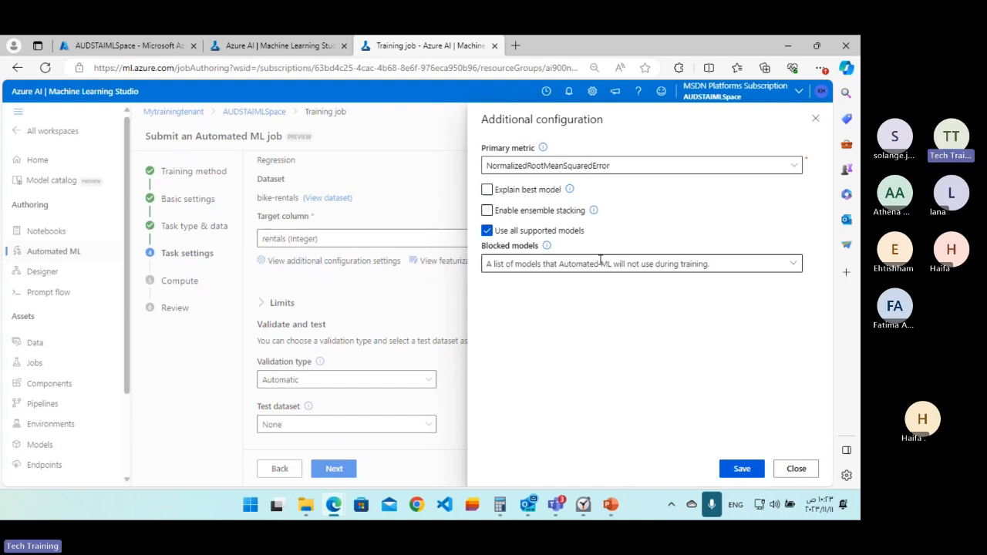
{"action": "left_click", "coordinate": [487, 231]}
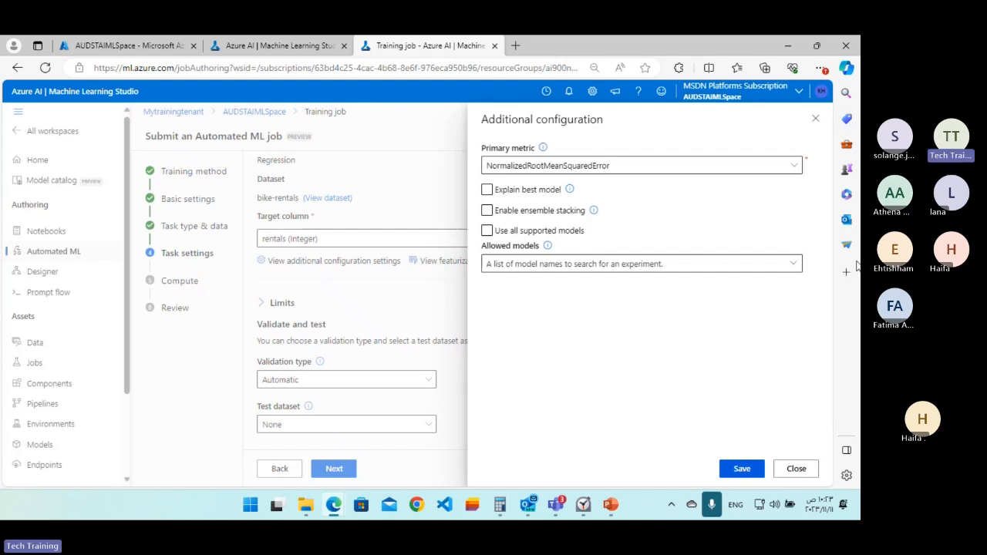
Restrict the allowed models to RandomForest and LightGBM and save the additional configuration.
{"action": "left_click", "coordinate": [797, 266]}
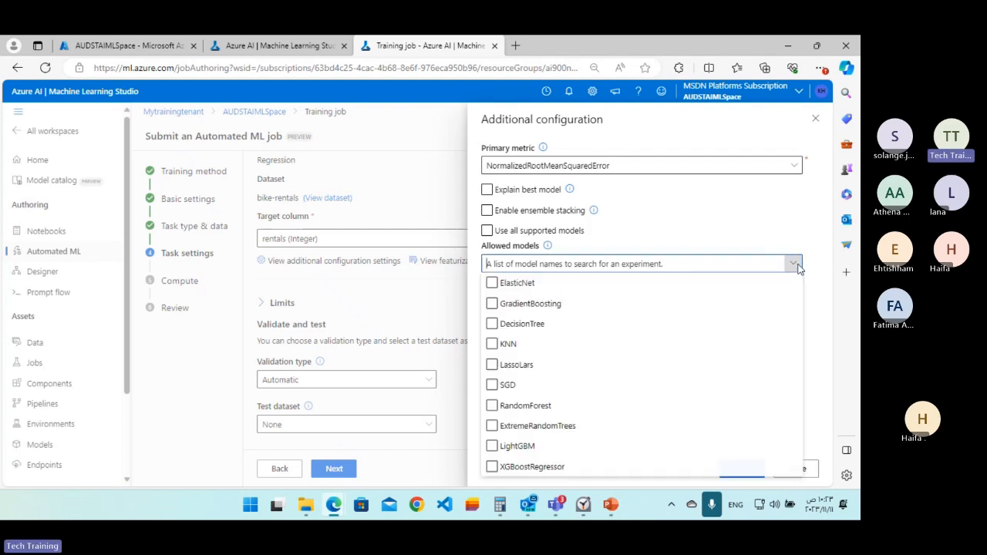
{"action": "left_click", "coordinate": [642, 325]}
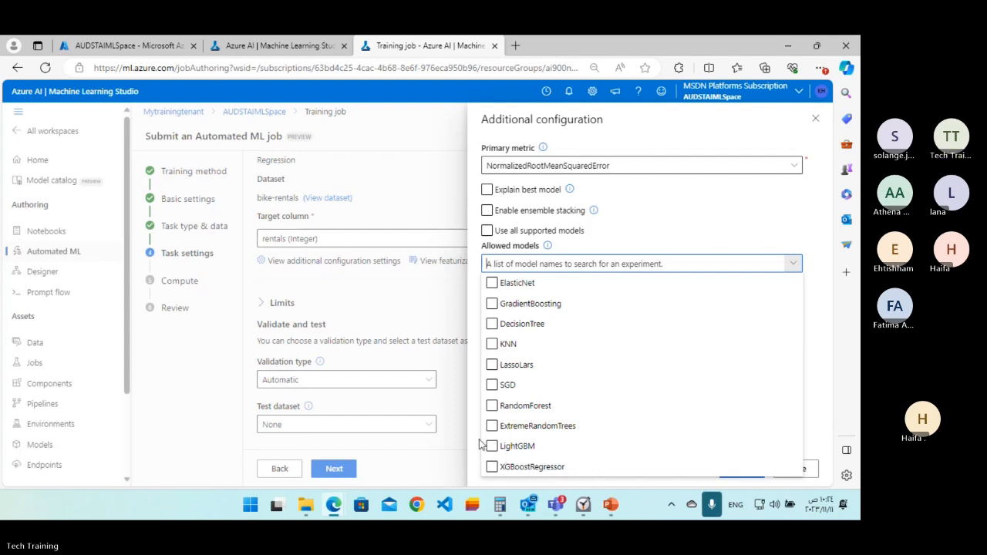
{"action": "left_click", "coordinate": [491, 445]}
{"action": "left_click", "coordinate": [492, 405]}
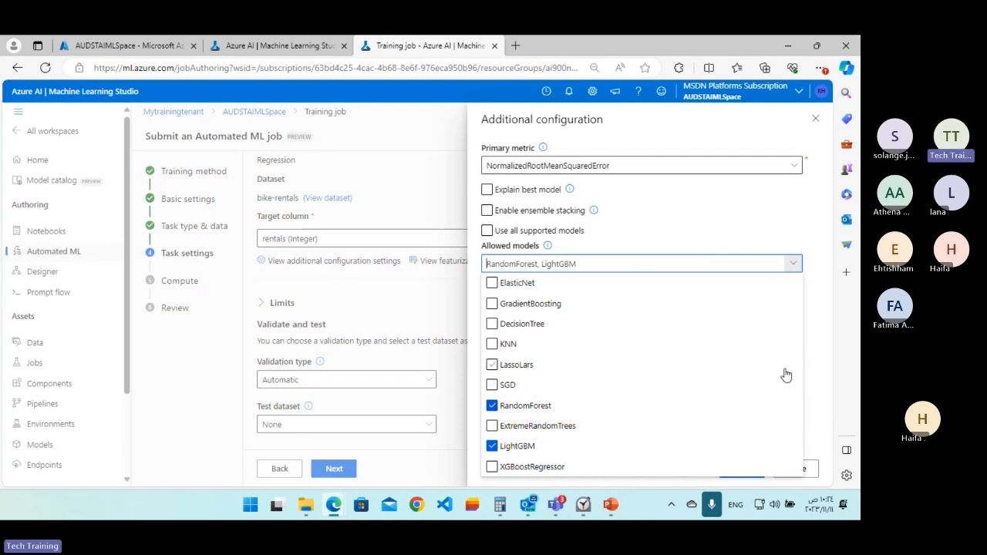
{"action": "left_click", "coordinate": [821, 316]}
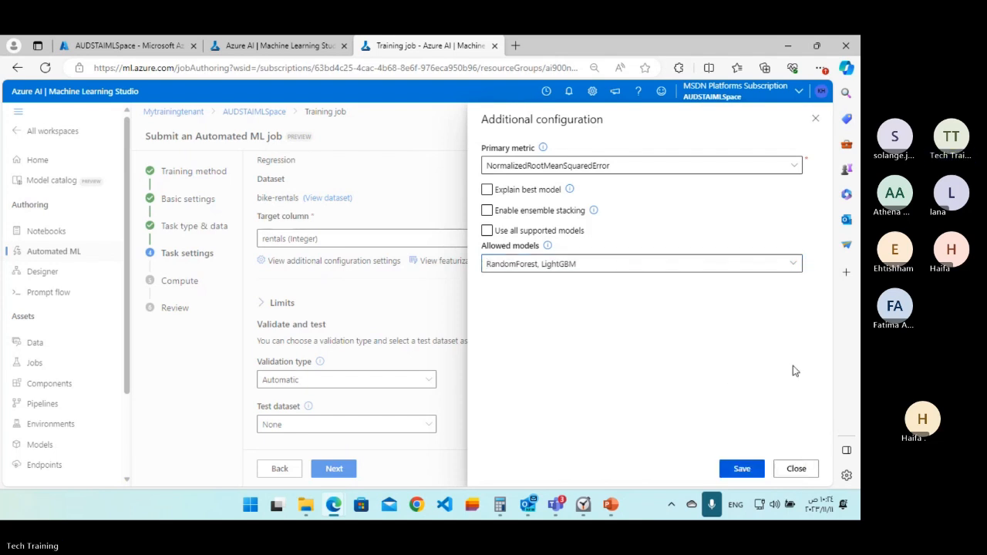
{"action": "left_click", "coordinate": [738, 468]}
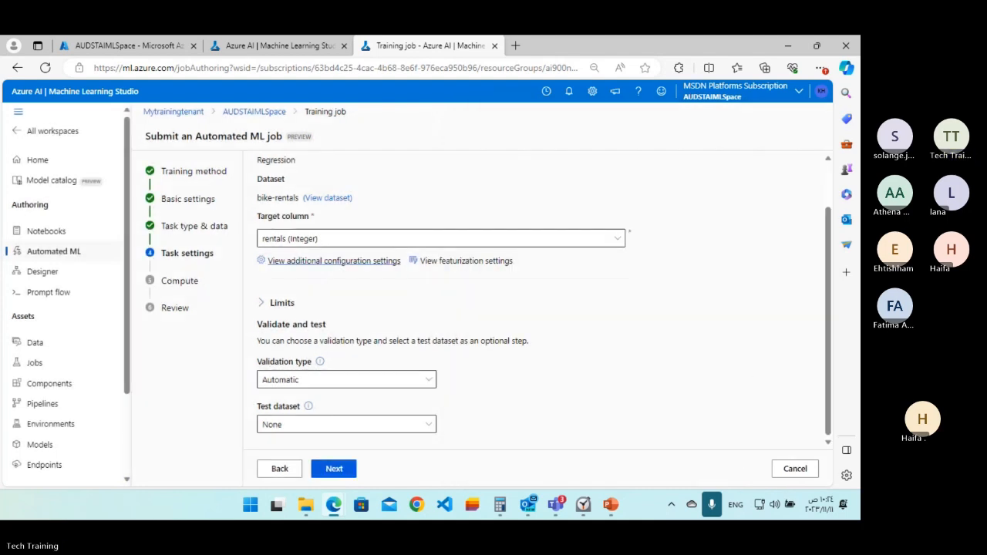
Expand the job's limits and set max trials, max concurrent trials and max nodes to 3 each.
{"action": "left_click", "coordinate": [293, 309]}
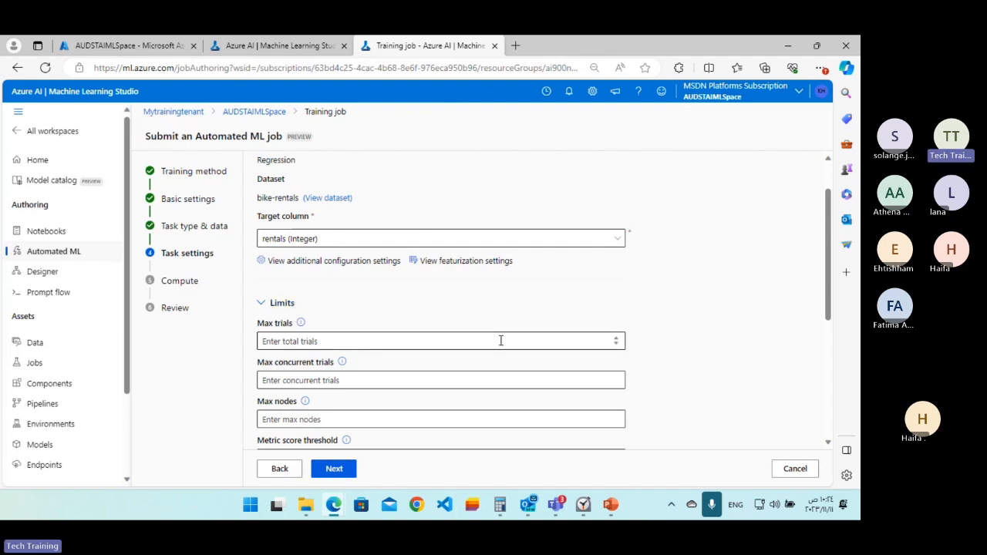
{"action": "left_click", "coordinate": [430, 336]}
{"action": "type", "text": "3"}
{"action": "left_click", "coordinate": [359, 382]}
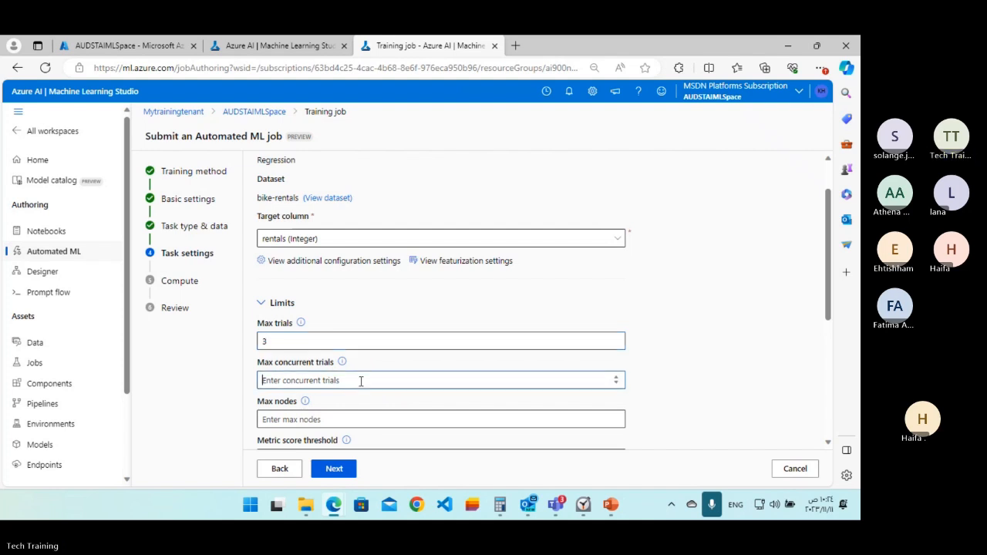
{"action": "type", "text": "3"}
{"action": "left_click", "coordinate": [306, 420]}
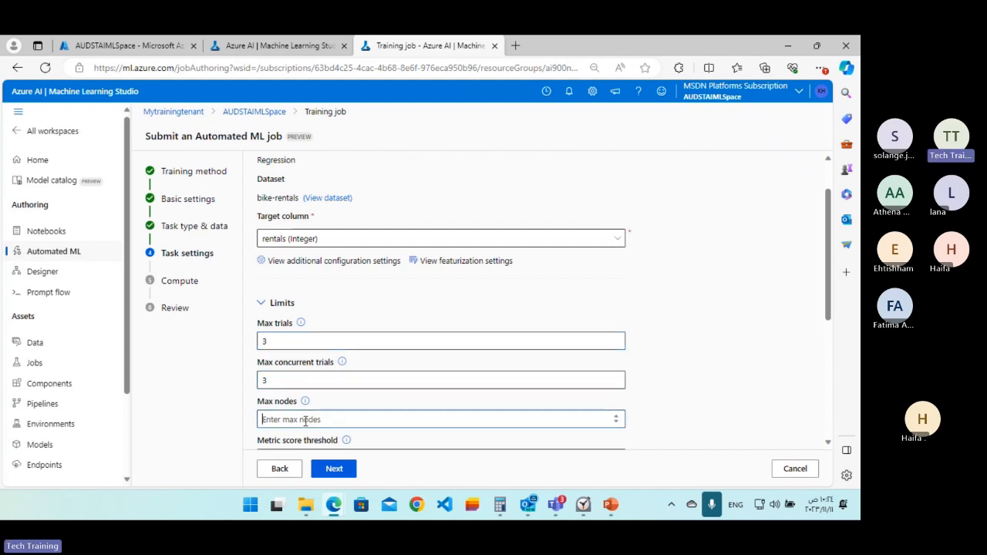
{"action": "type", "text": "3"}
Set the metric score threshold to 3, timeout to 15 minutes and iteration timeout to 5 minutes, and enable early termination.
{"action": "scroll", "coordinate": [713, 262], "scroll_direction": "down", "scroll_amount": 3}
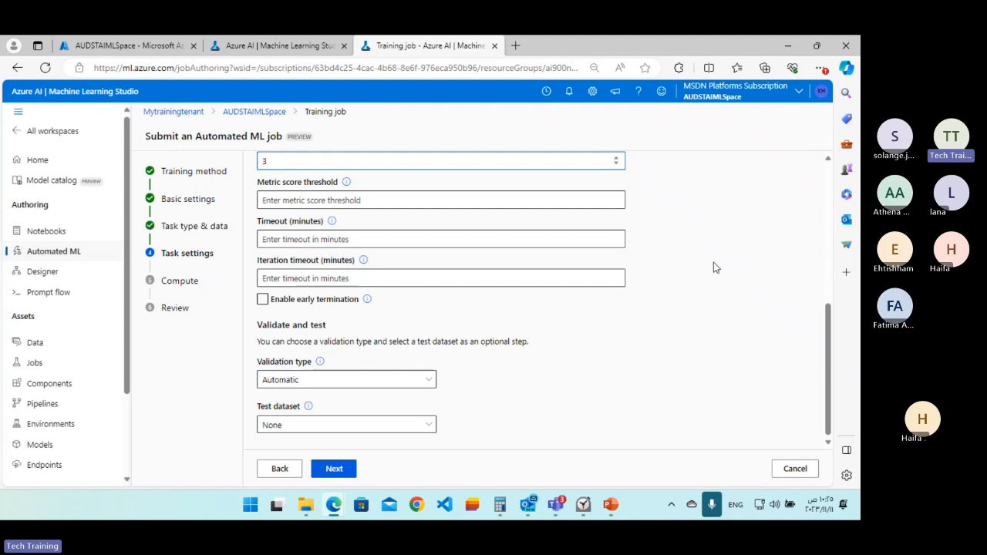
{"action": "left_click", "coordinate": [308, 200]}
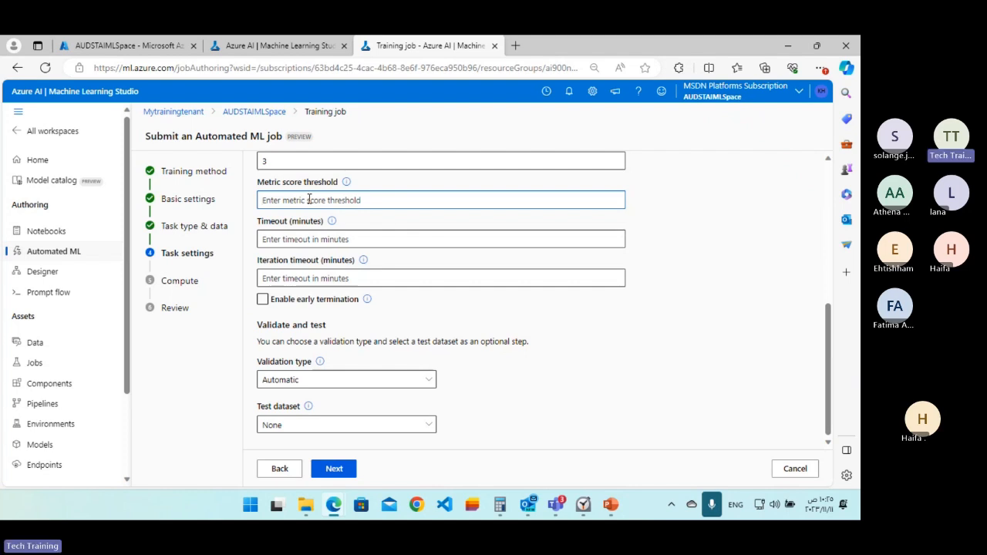
{"action": "type", "text": "3"}
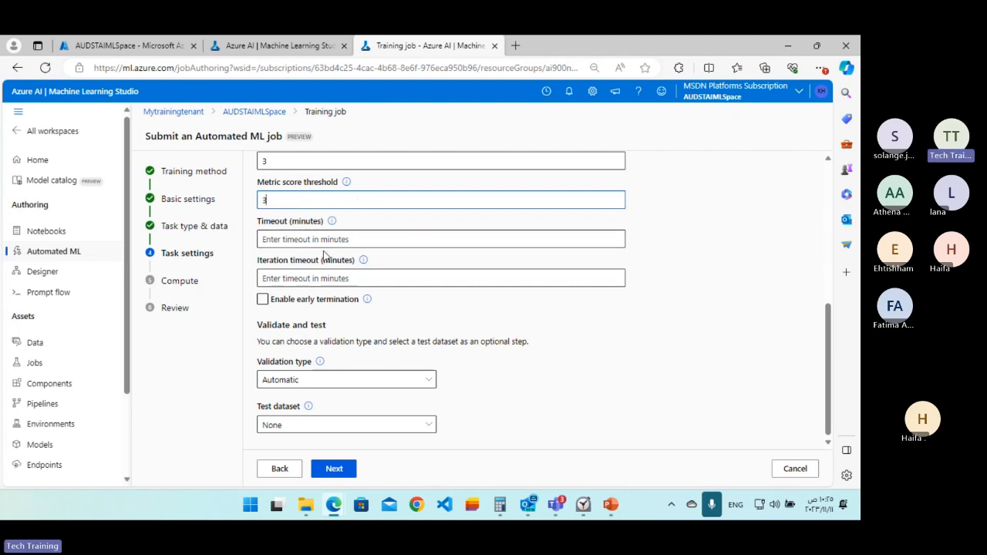
{"action": "left_click", "coordinate": [300, 241]}
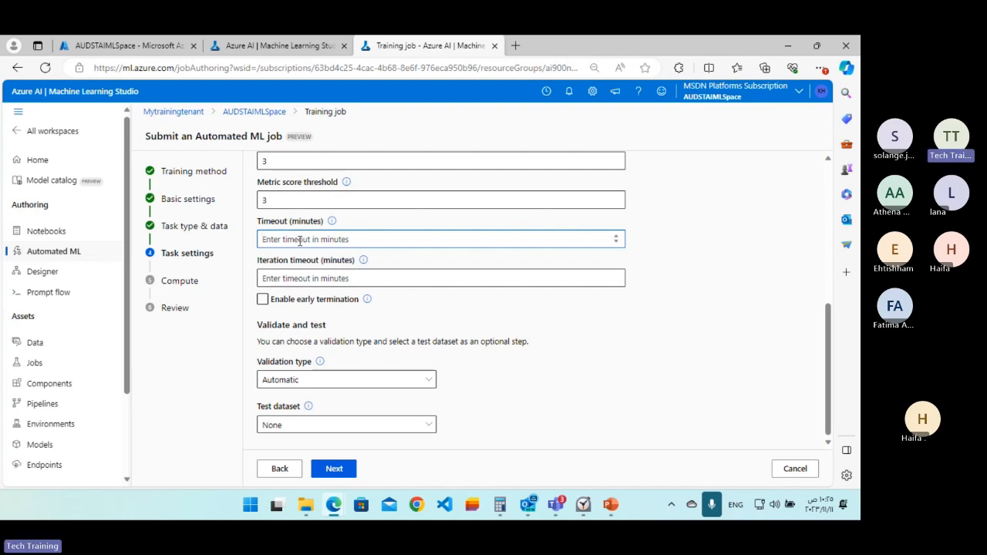
{"action": "type", "text": "15"}
{"action": "left_click", "coordinate": [319, 277]}
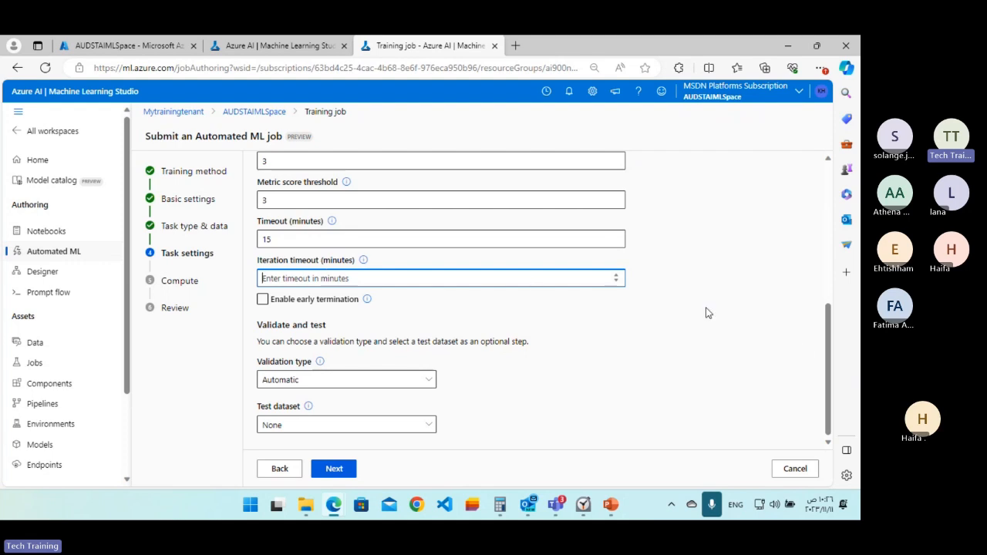
{"action": "type", "text": "5"}
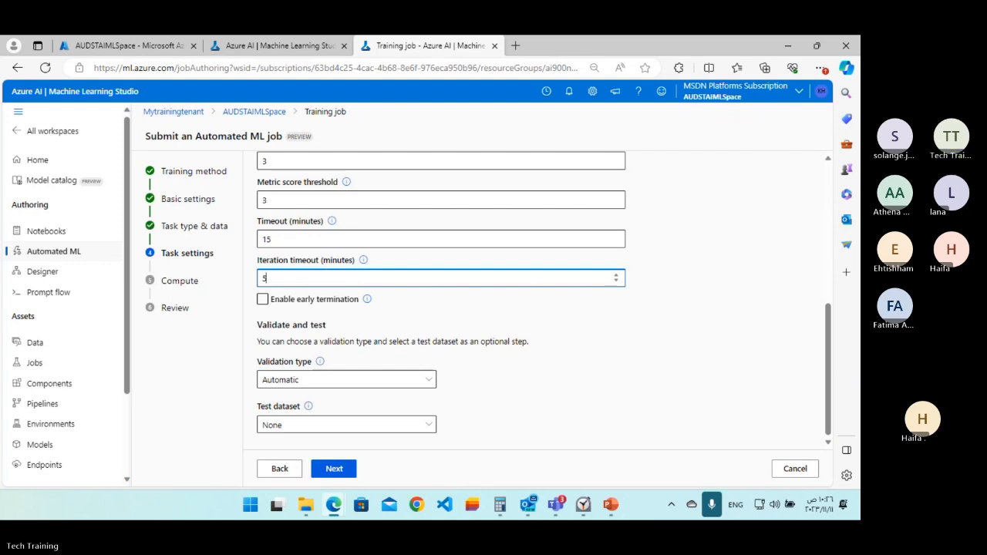
{"action": "left_click", "coordinate": [263, 299]}
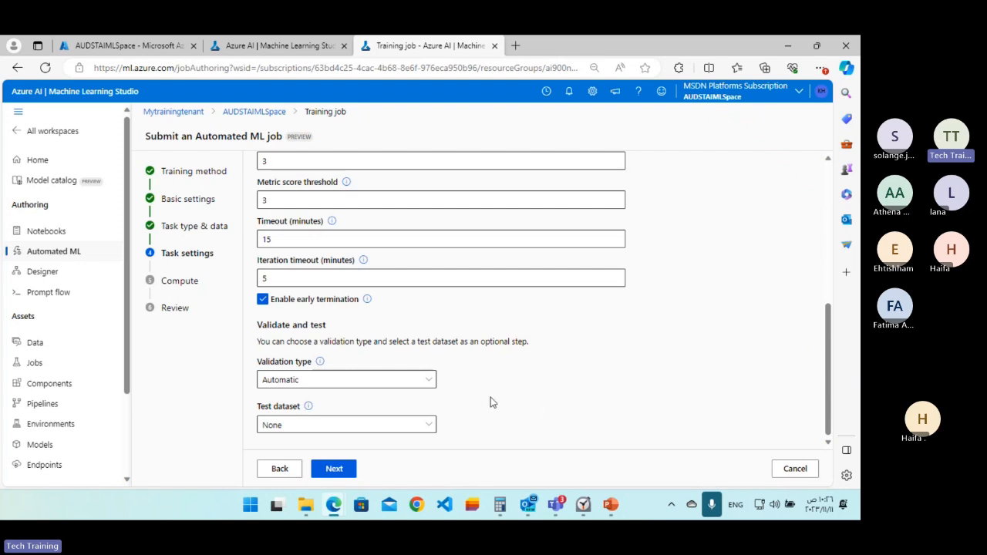
Review the validation type options and set the validation type to Train-validation split.
{"action": "left_click", "coordinate": [411, 382]}
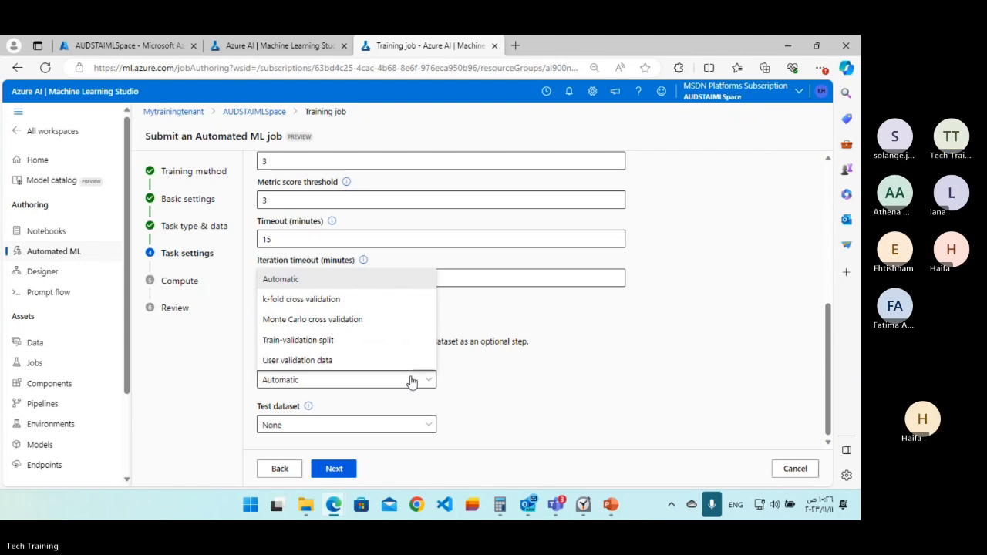
{"action": "left_click", "coordinate": [413, 380]}
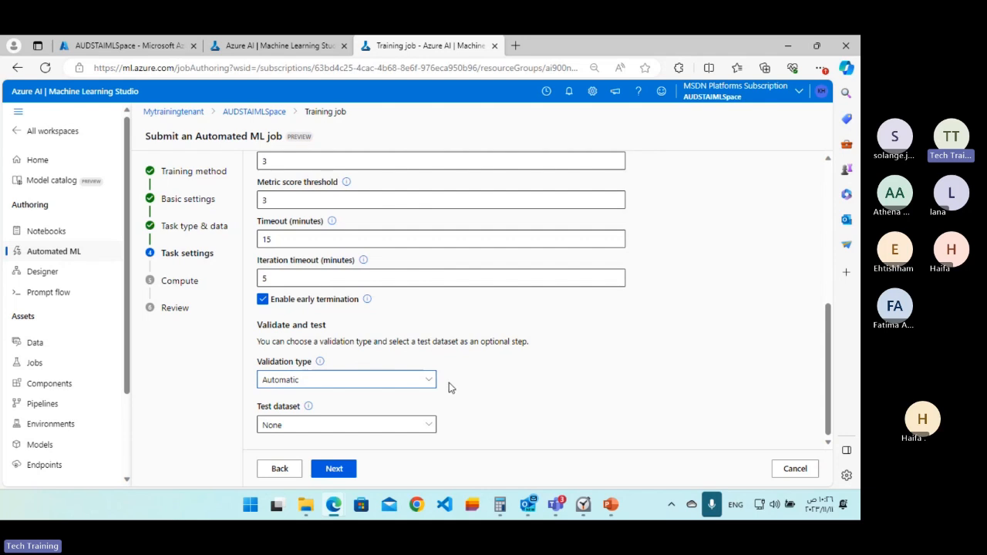
{"action": "left_click", "coordinate": [387, 380]}
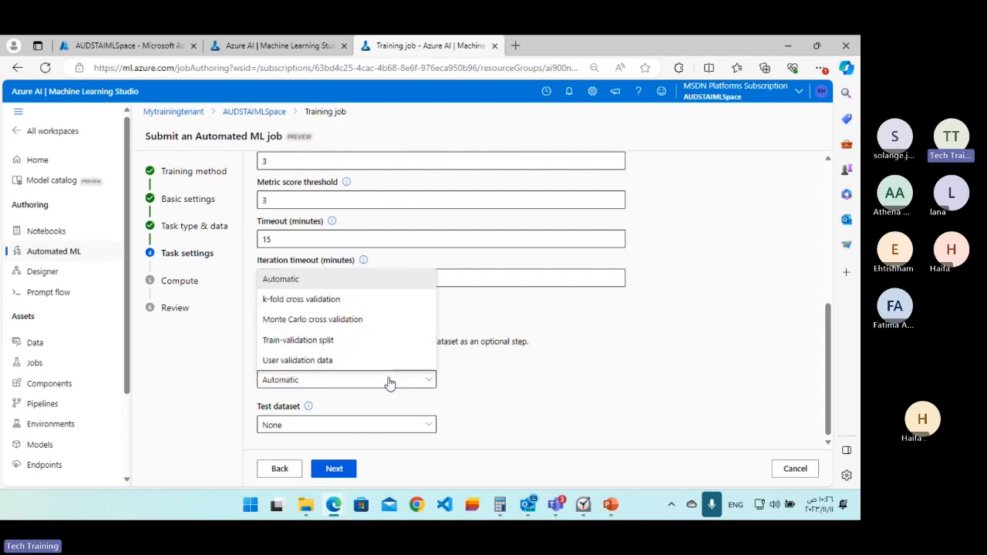
{"action": "left_click", "coordinate": [359, 340]}
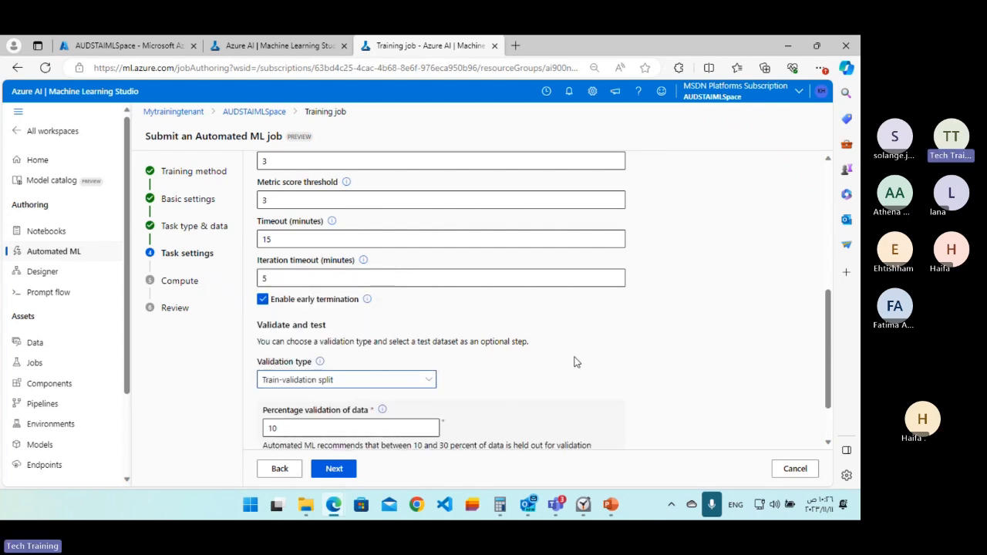
{"action": "scroll", "coordinate": [574, 360], "scroll_direction": "down", "scroll_amount": 2}
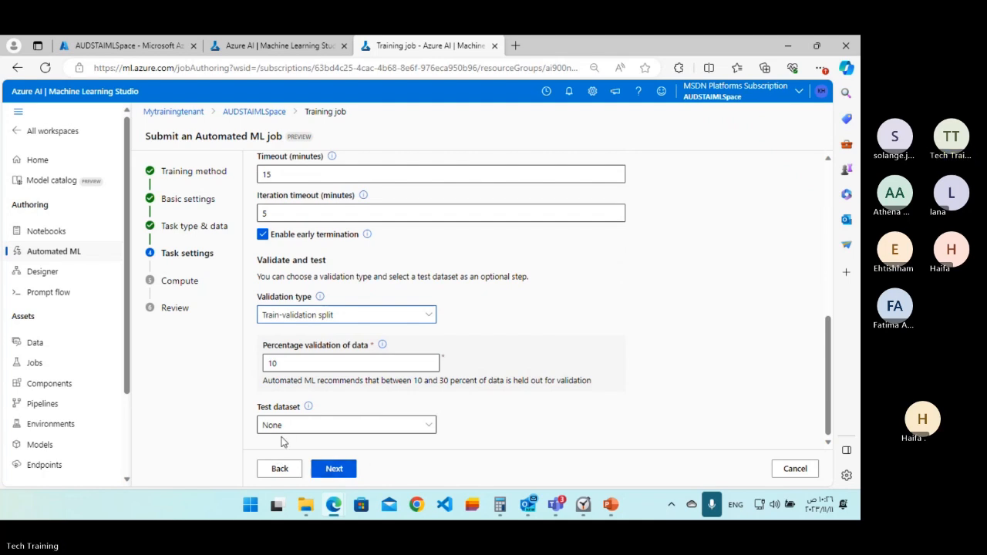
Accept the Serverless compute settings with one dedicated CPU instance and submit the training job.
{"action": "left_click", "coordinate": [334, 469]}
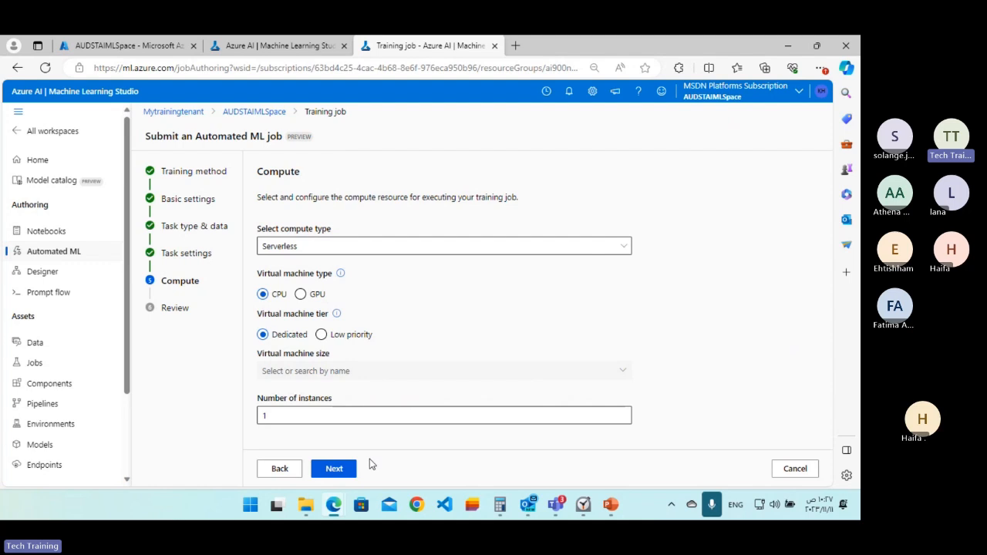
{"action": "left_click", "coordinate": [345, 477]}
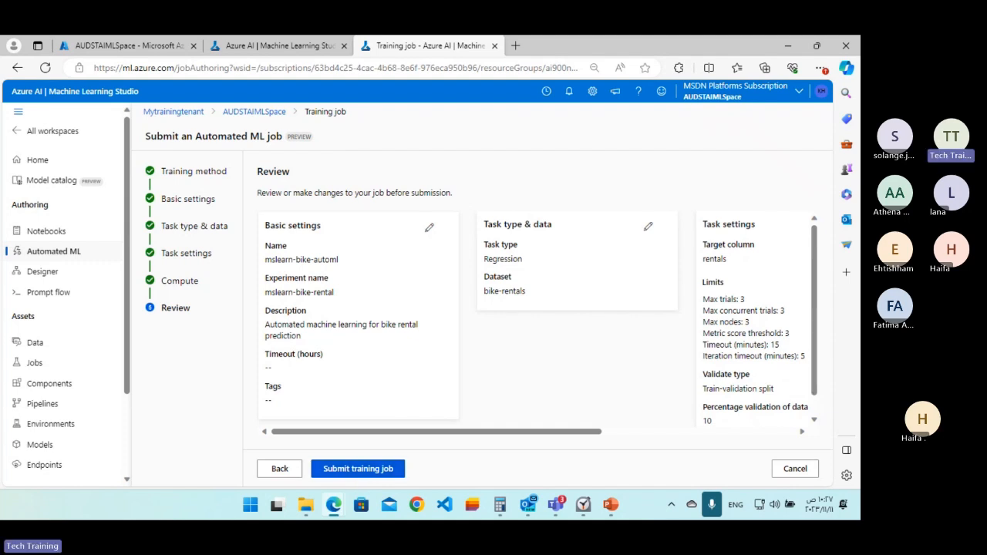
{"action": "left_click", "coordinate": [357, 469]}
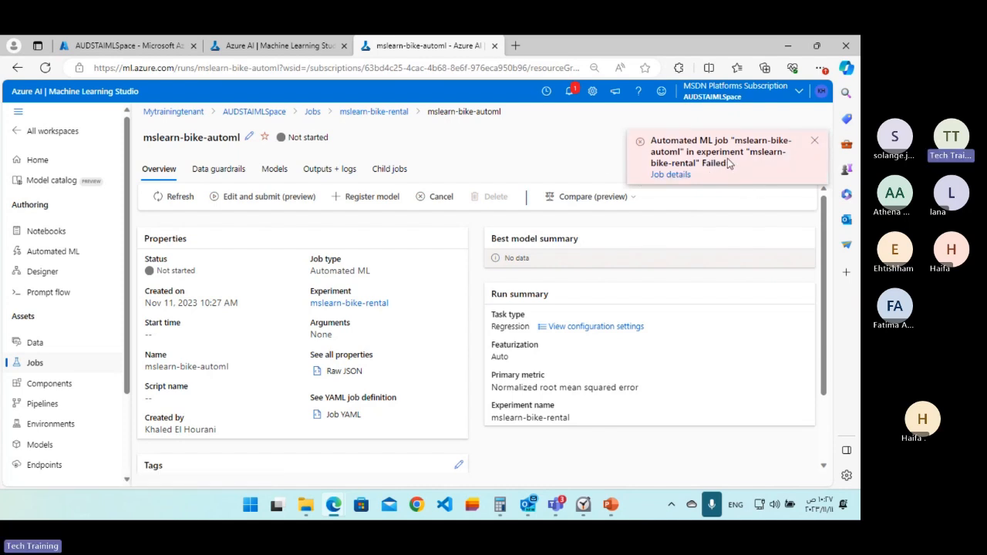
{"action": "left_click", "coordinate": [671, 177]}
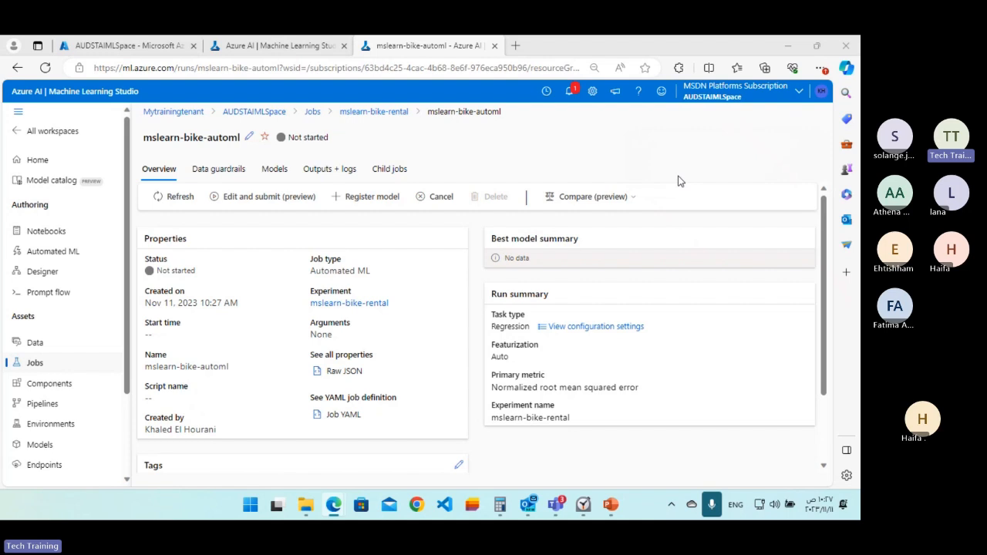
Switch to PowerPoint, start the slide show from the Automated Machine Learning slide and advance to the Azure ML lab slide.
{"action": "key", "text": "alt+Tab"}
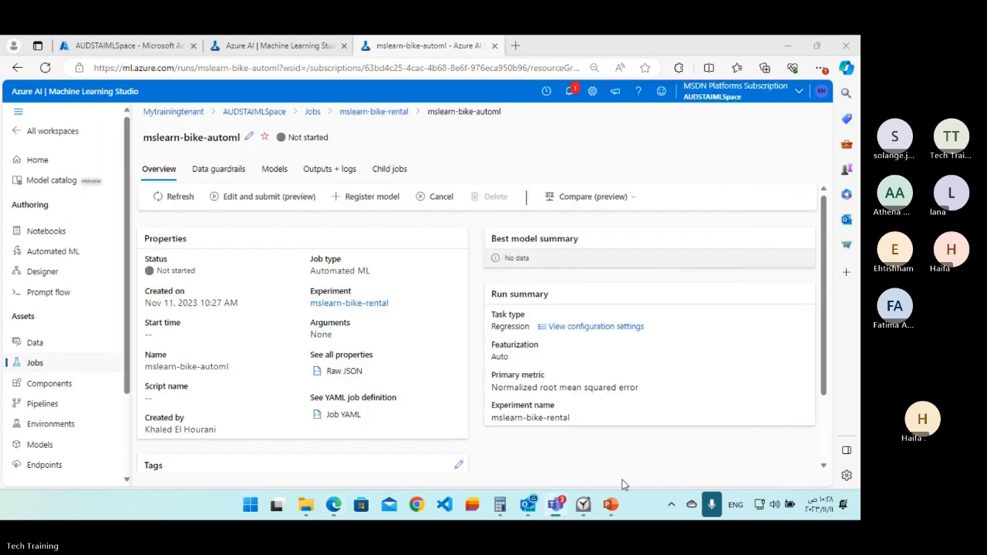
{"action": "left_click", "coordinate": [611, 504]}
{"action": "key", "text": "shift+F5"}
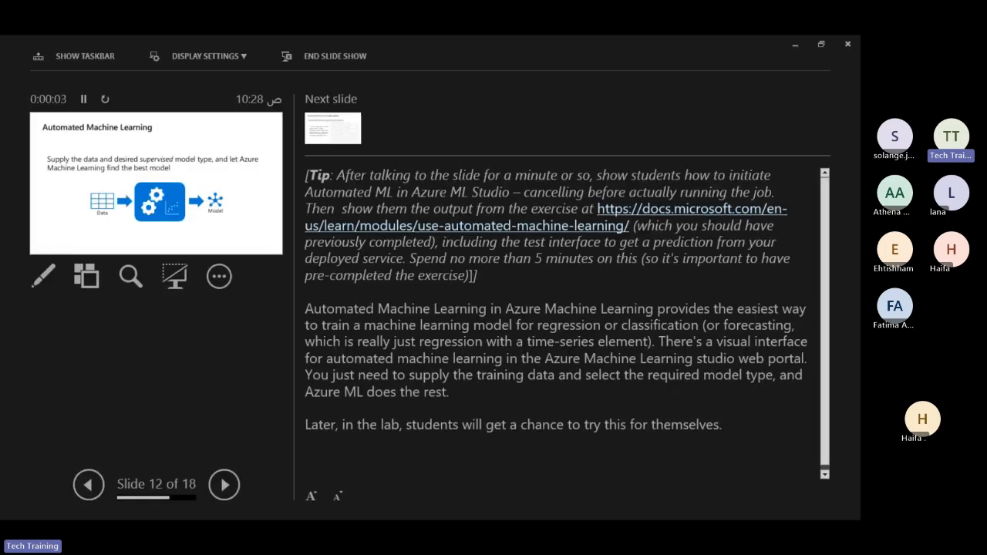
{"action": "key", "text": "Right"}
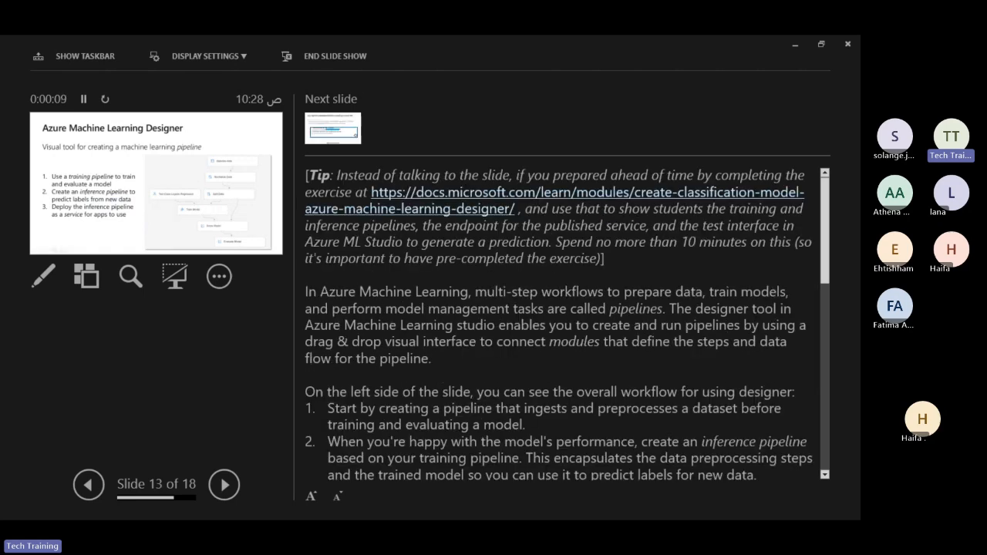
{"action": "key", "text": "Right"}
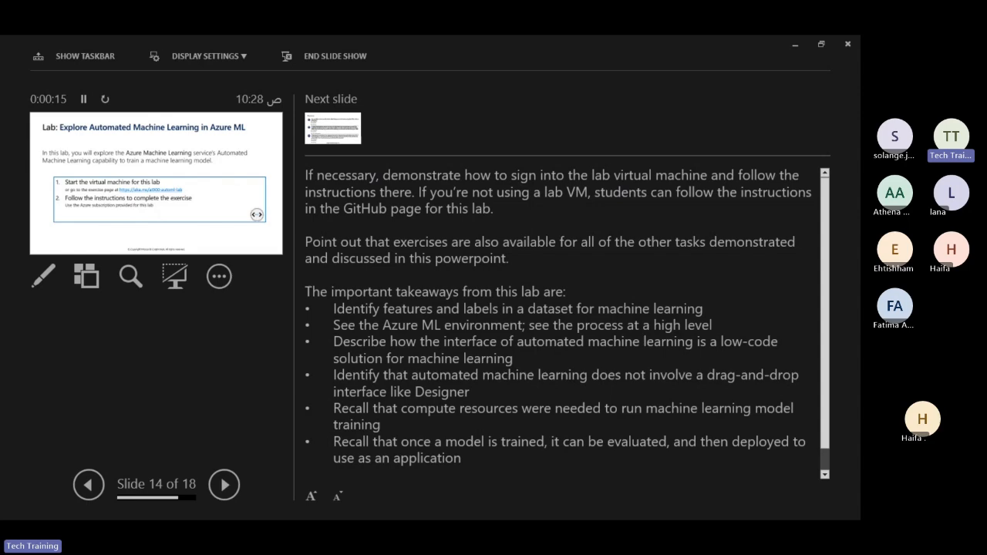
Return to the mslearn-bike-automl job page in Edge and collapse the error details under the job's status.
{"action": "key", "text": "super+d"}
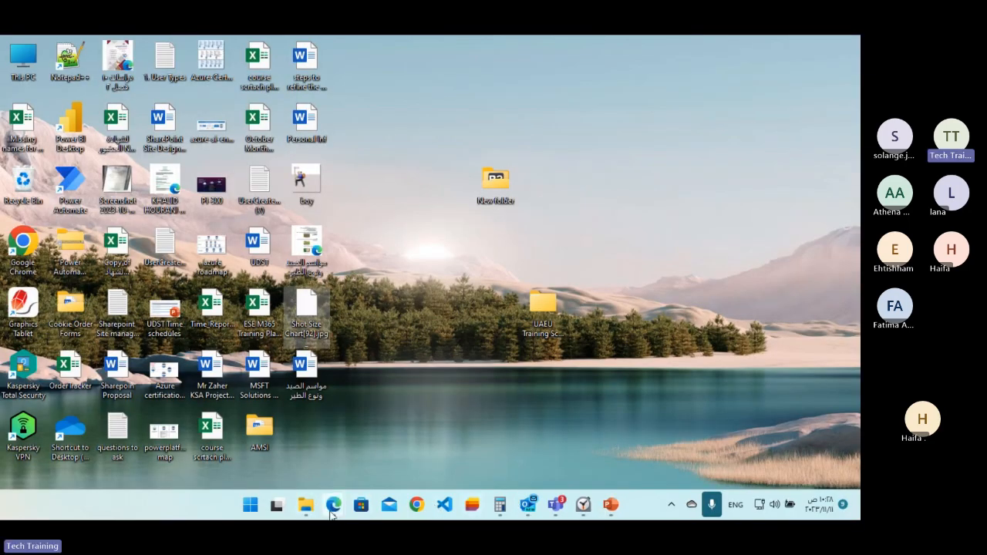
{"action": "mouse_move", "coordinate": [332, 513]}
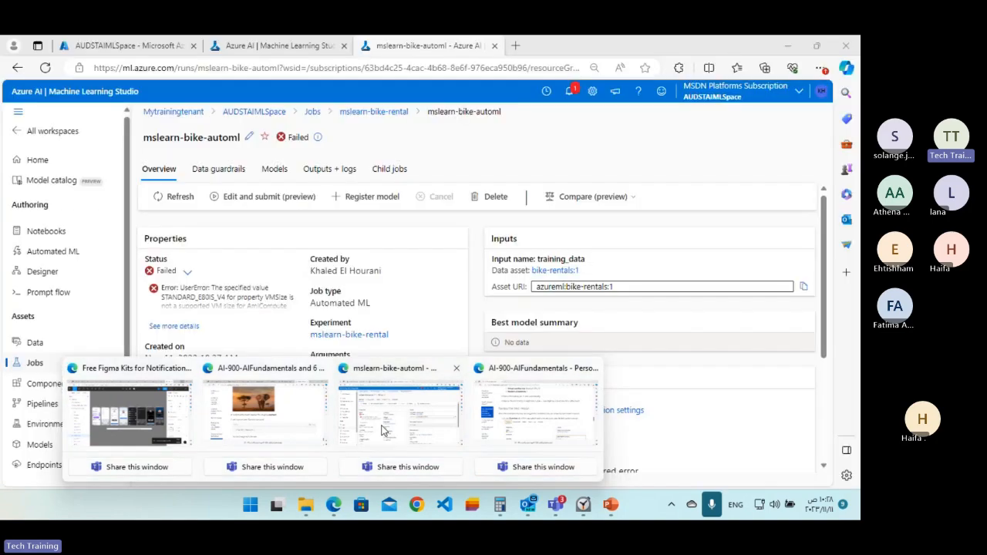
{"action": "left_click", "coordinate": [381, 430]}
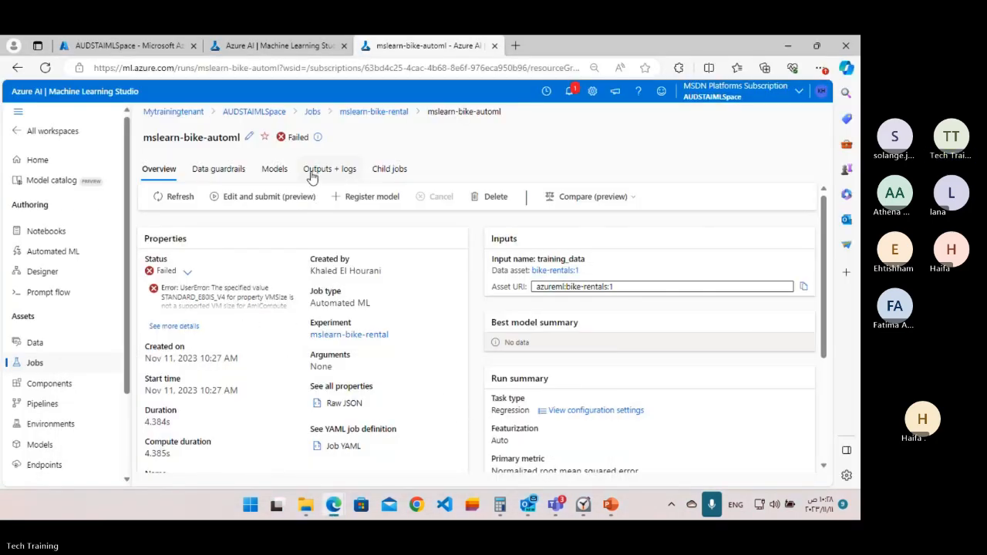
{"action": "left_click", "coordinate": [187, 271]}
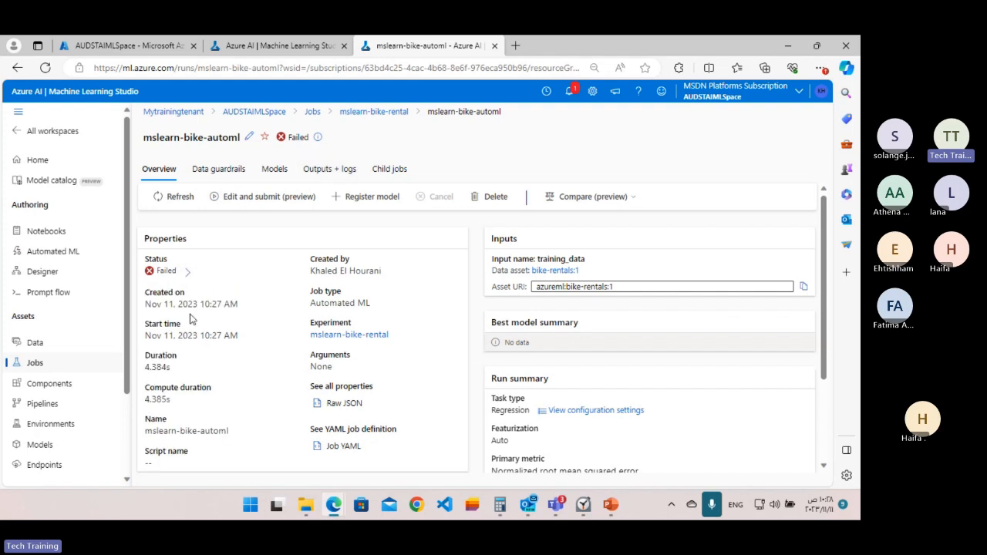
Examine the mslearn-bike-automl job's overview and expand the error details under its status.
{"action": "scroll", "coordinate": [192, 319], "scroll_direction": "down", "scroll_amount": 3}
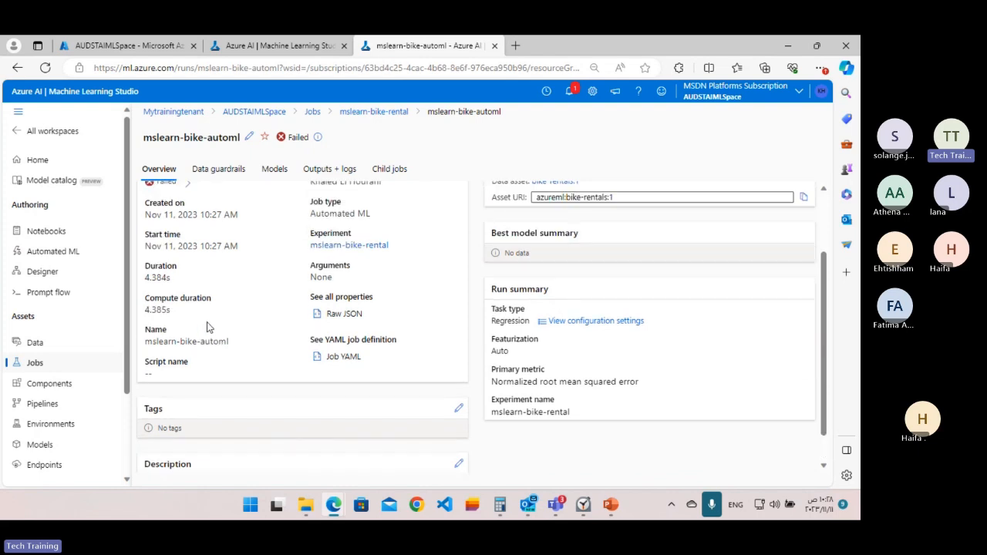
{"action": "scroll", "coordinate": [208, 324], "scroll_direction": "up", "scroll_amount": 3}
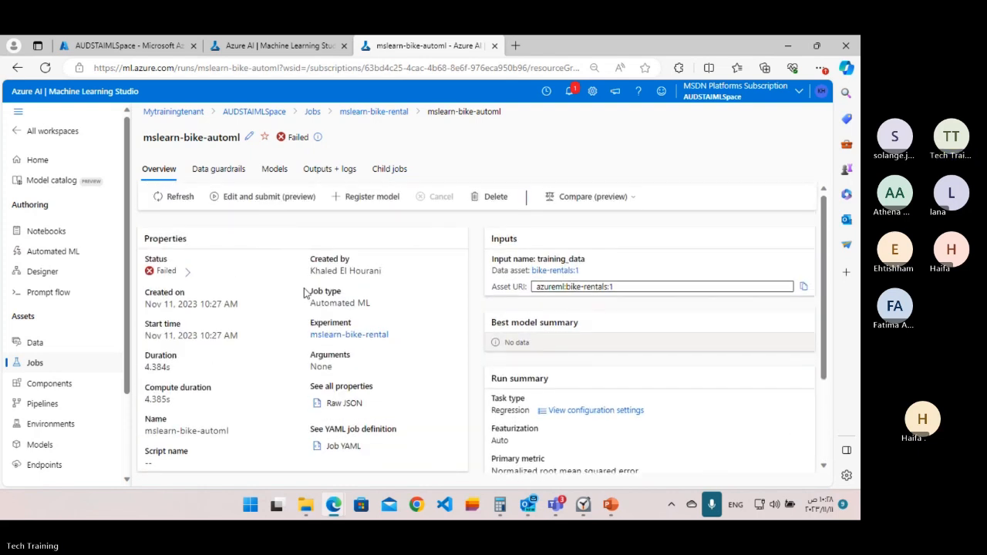
{"action": "left_click", "coordinate": [186, 274]}
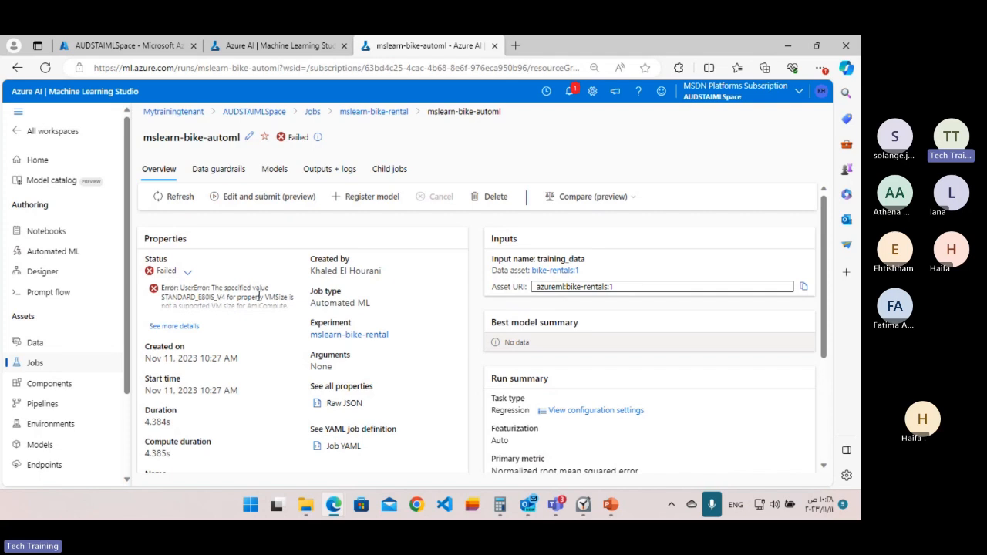
{"action": "scroll", "coordinate": [259, 295], "scroll_direction": "down", "scroll_amount": 1}
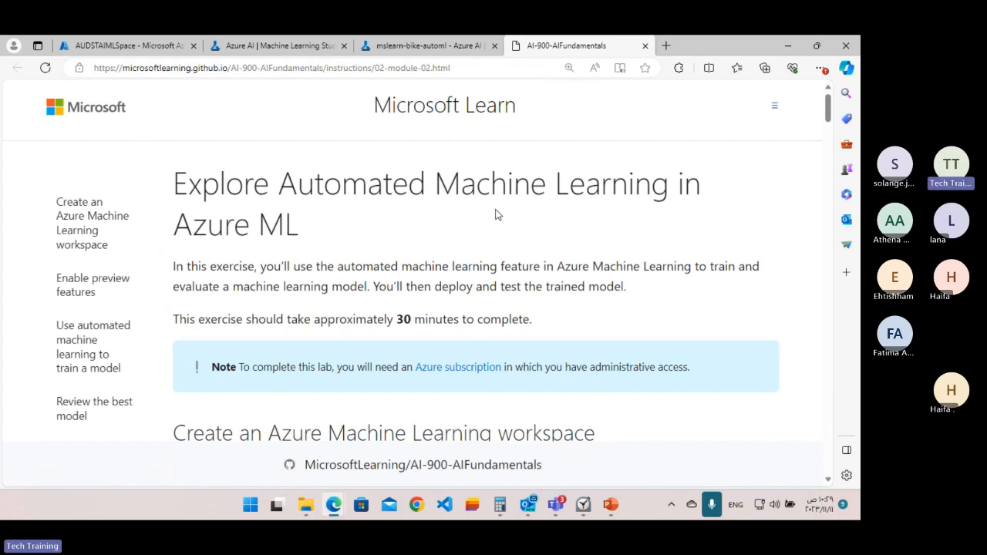
Read the workspace creation and preview features sections of the Explore Automated Machine Learning in Azure ML lab instructions.
{"action": "scroll", "coordinate": [496, 215], "scroll_direction": "down", "scroll_amount": 3}
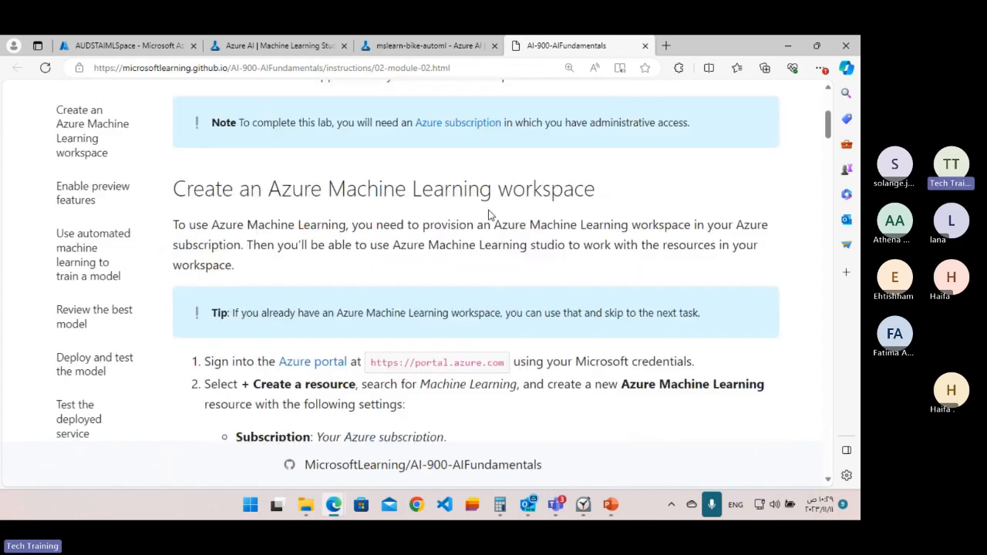
{"action": "scroll", "coordinate": [488, 215], "scroll_direction": "down", "scroll_amount": 6}
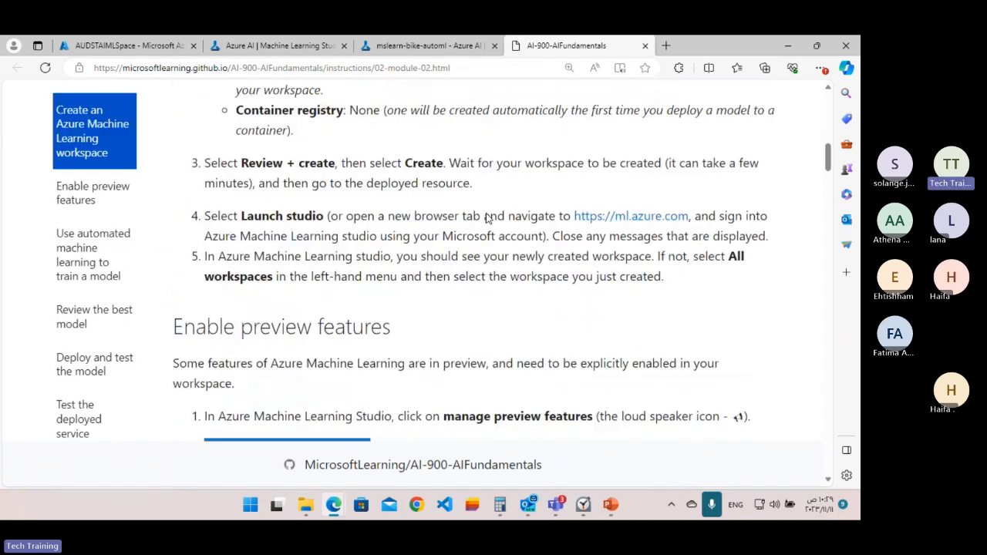
{"action": "scroll", "coordinate": [485, 218], "scroll_direction": "down", "scroll_amount": 2}
{"action": "scroll", "coordinate": [485, 218], "scroll_direction": "down", "scroll_amount": 4}
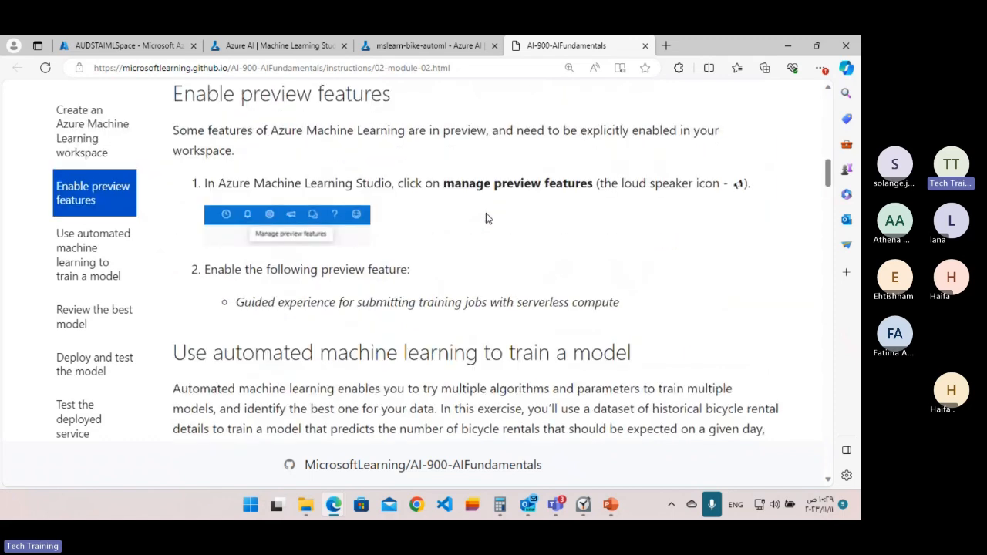
{"action": "scroll", "coordinate": [485, 215], "scroll_direction": "down", "scroll_amount": 3}
{"action": "scroll", "coordinate": [493, 218], "scroll_direction": "up", "scroll_amount": 7}
{"action": "scroll", "coordinate": [501, 233], "scroll_direction": "up", "scroll_amount": 1}
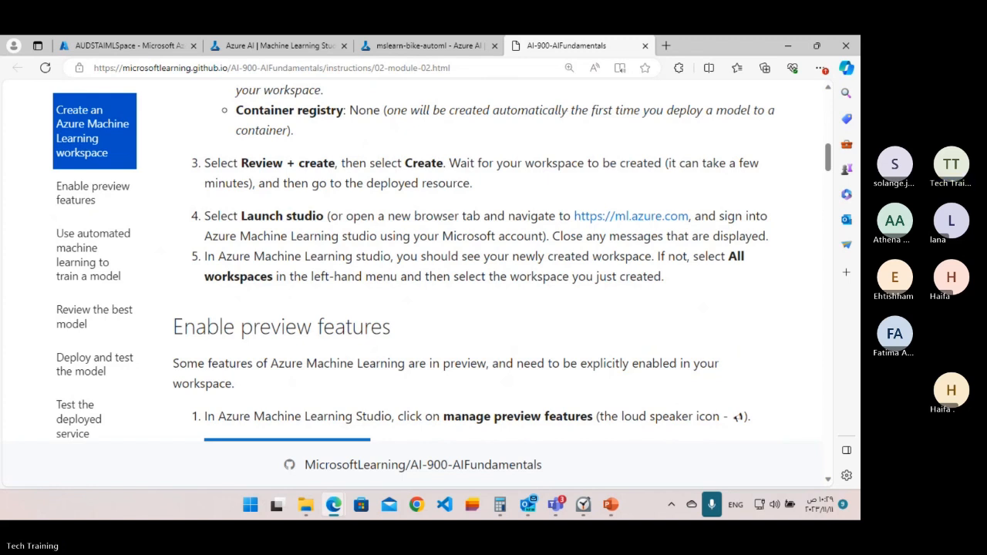
Switch to PowerPoint for the module link, return to Edge and load the create-classification-model-azure-machine-learning-designer module in a new tab.
{"action": "mouse_move", "coordinate": [616, 514]}
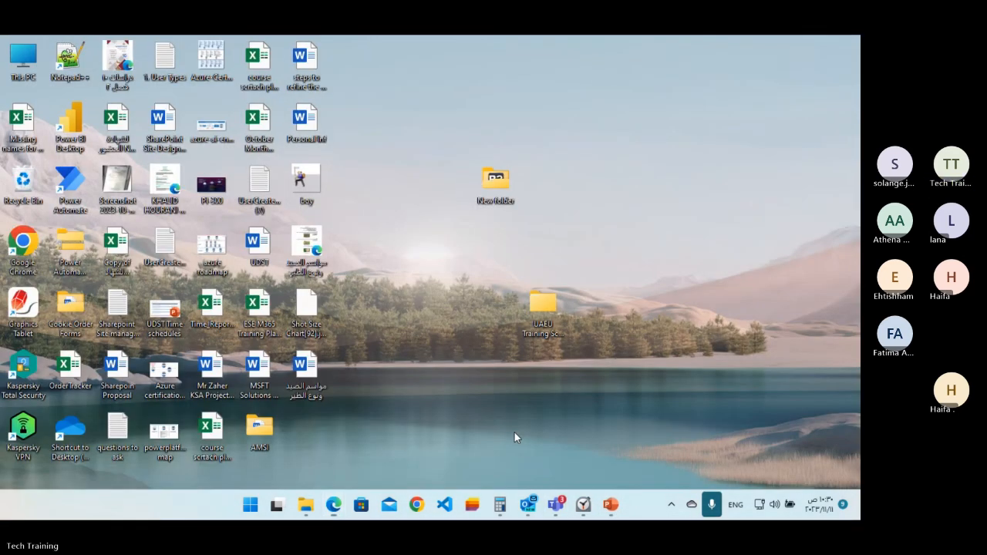
{"action": "left_click", "coordinate": [513, 431]}
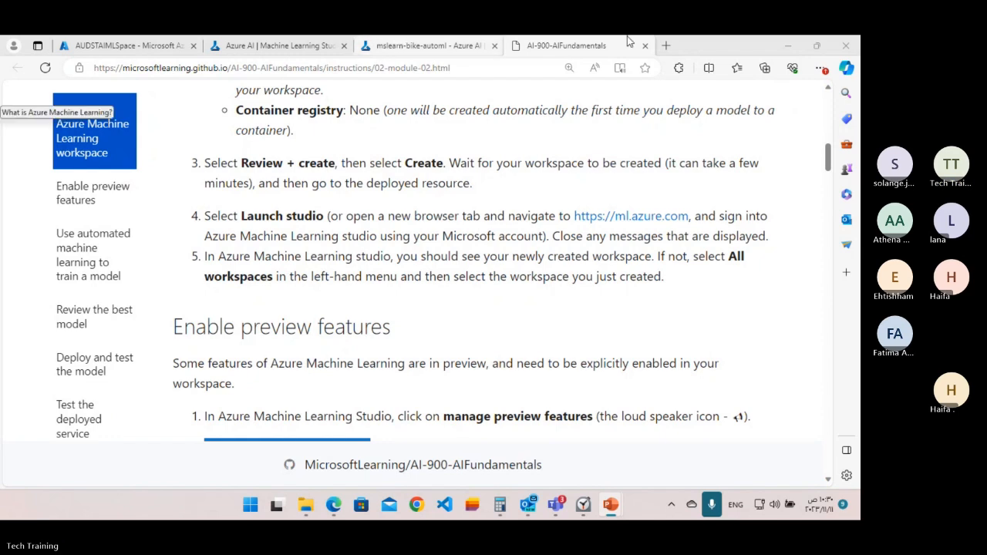
{"action": "left_click", "coordinate": [664, 51]}
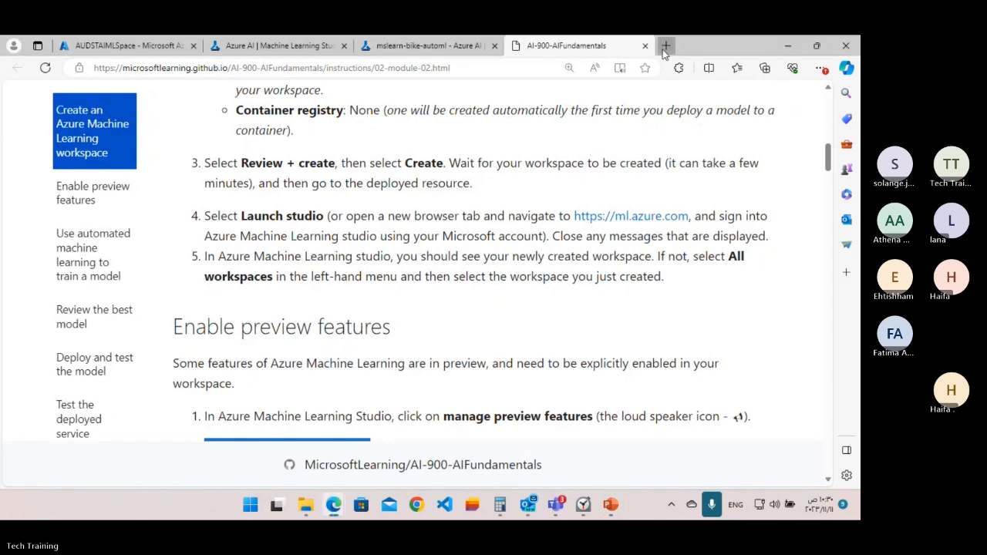
{"action": "left_click", "coordinate": [664, 46]}
{"action": "type", "text": "https://docs.microsoft.com/learn/modules/create-classification-model-azure-machine-learning-designer/"}
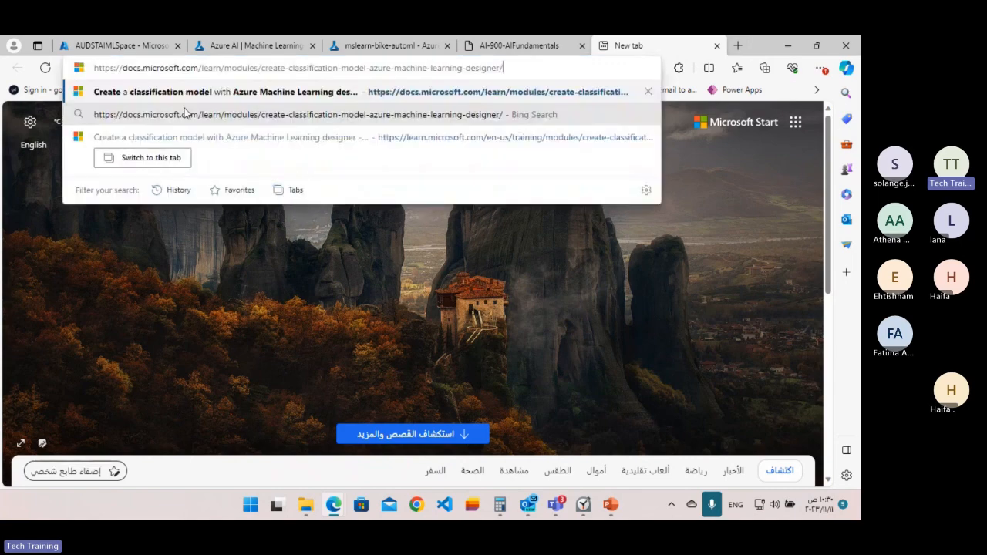
{"action": "key", "text": "Return"}
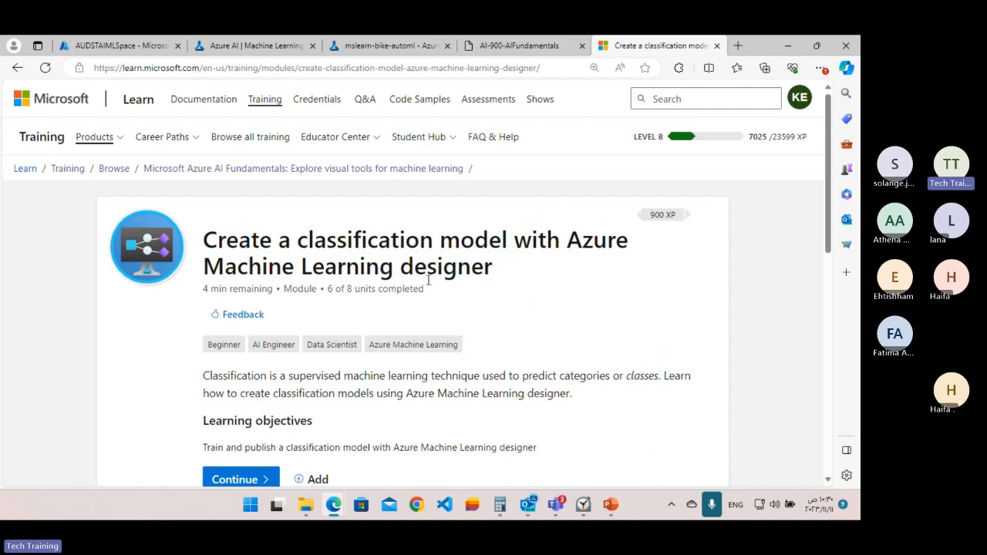
Look through the module's unit list and open the exercise on exploring classification with Azure Machine Learning designer.
{"action": "scroll", "coordinate": [434, 285], "scroll_direction": "down", "scroll_amount": 1}
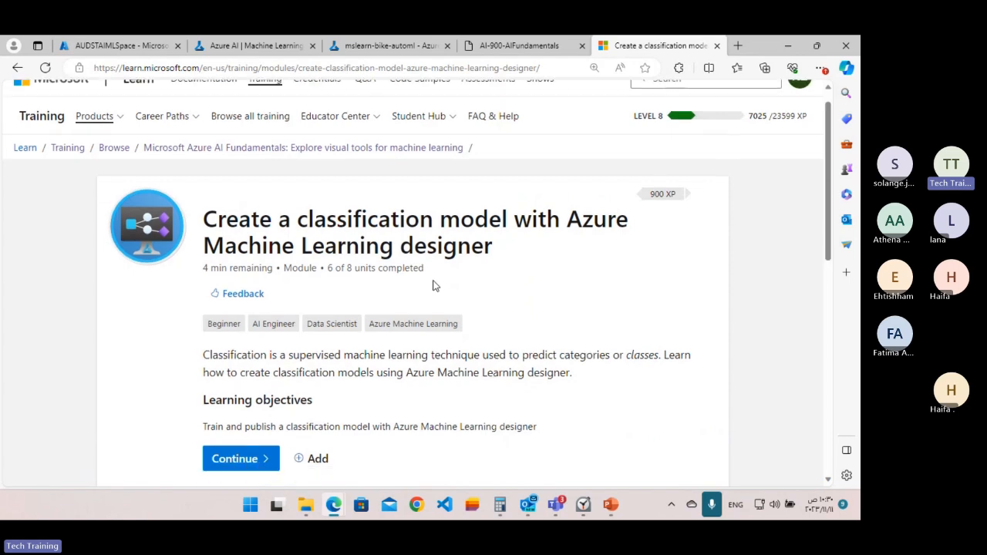
{"action": "scroll", "coordinate": [270, 300], "scroll_direction": "down", "scroll_amount": 2}
{"action": "scroll", "coordinate": [262, 301], "scroll_direction": "down", "scroll_amount": 2}
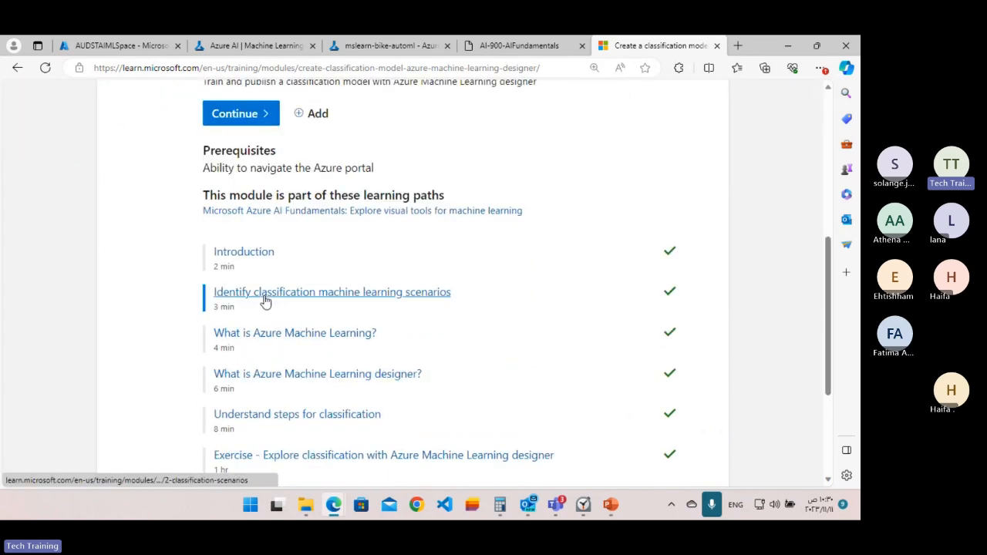
{"action": "scroll", "coordinate": [265, 300], "scroll_direction": "down", "scroll_amount": 2}
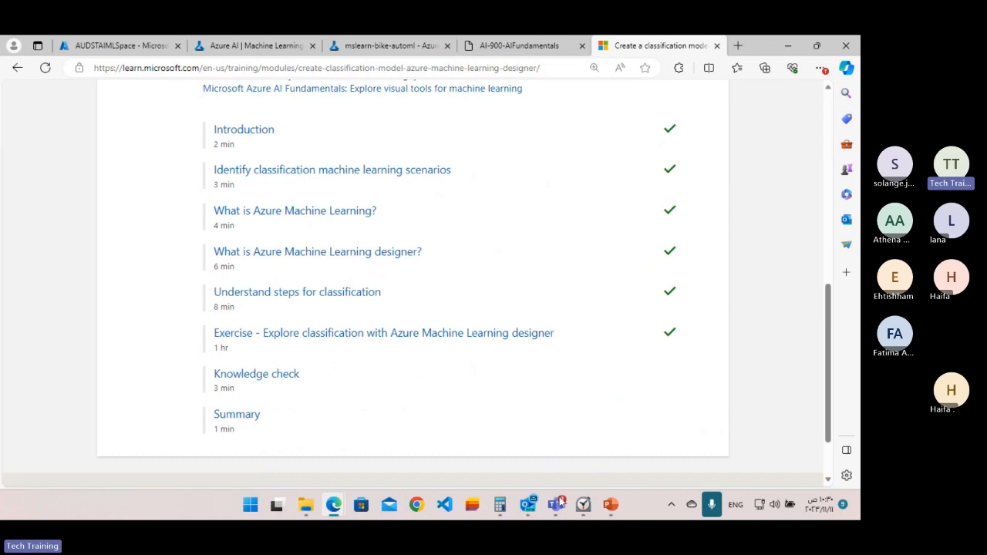
{"action": "mouse_move", "coordinate": [556, 502]}
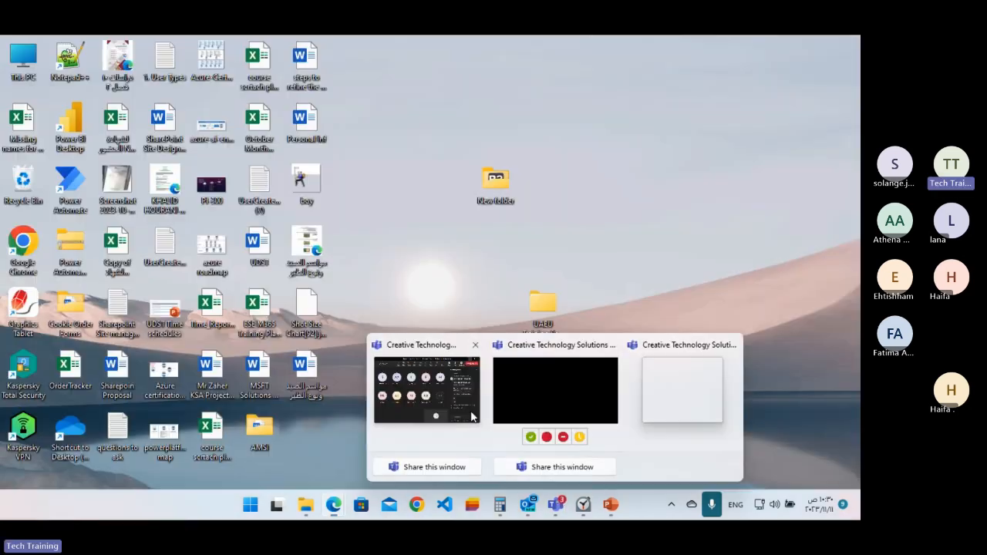
{"action": "left_click", "coordinate": [431, 389]}
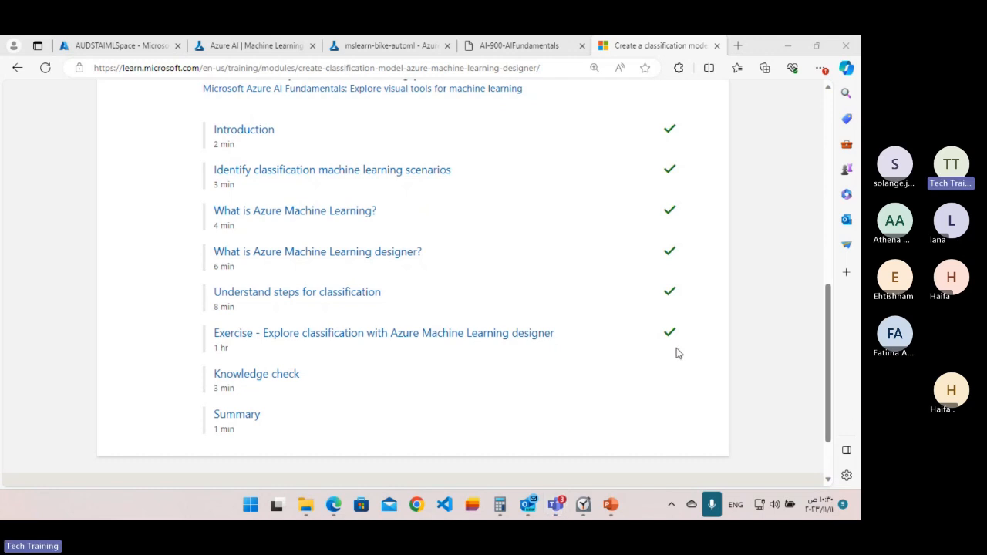
{"action": "scroll", "coordinate": [238, 324], "scroll_direction": "up", "scroll_amount": 2}
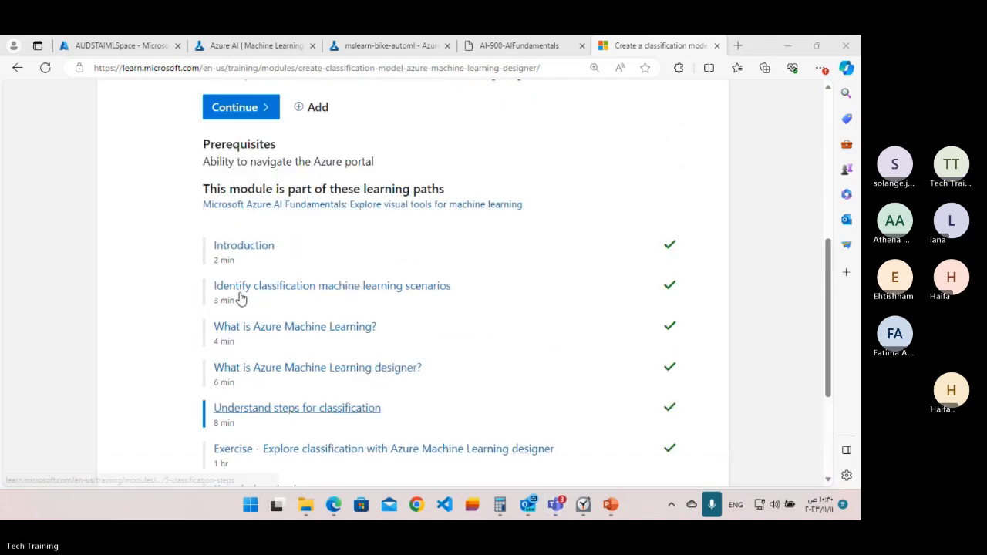
{"action": "scroll", "coordinate": [324, 280], "scroll_direction": "down", "scroll_amount": 1}
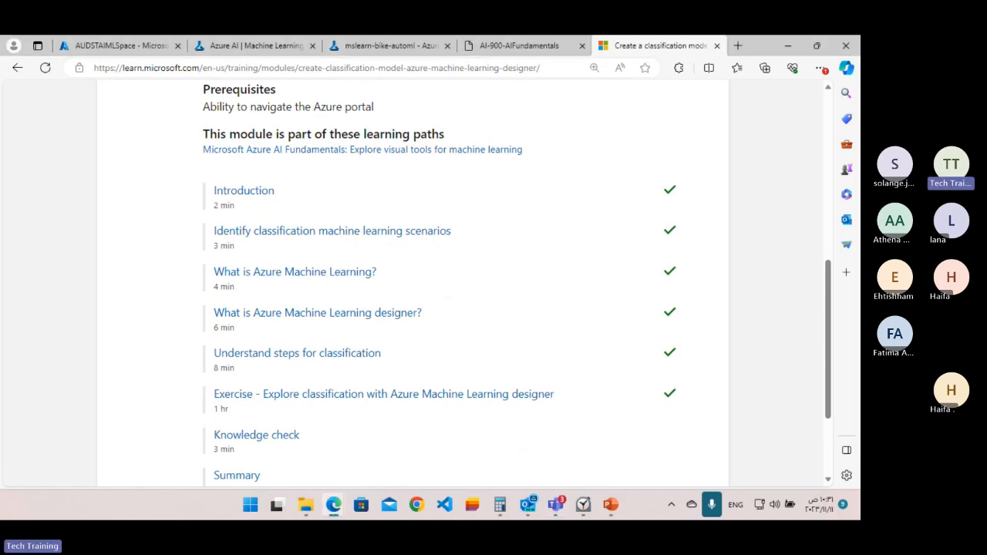
{"action": "left_click", "coordinate": [235, 403]}
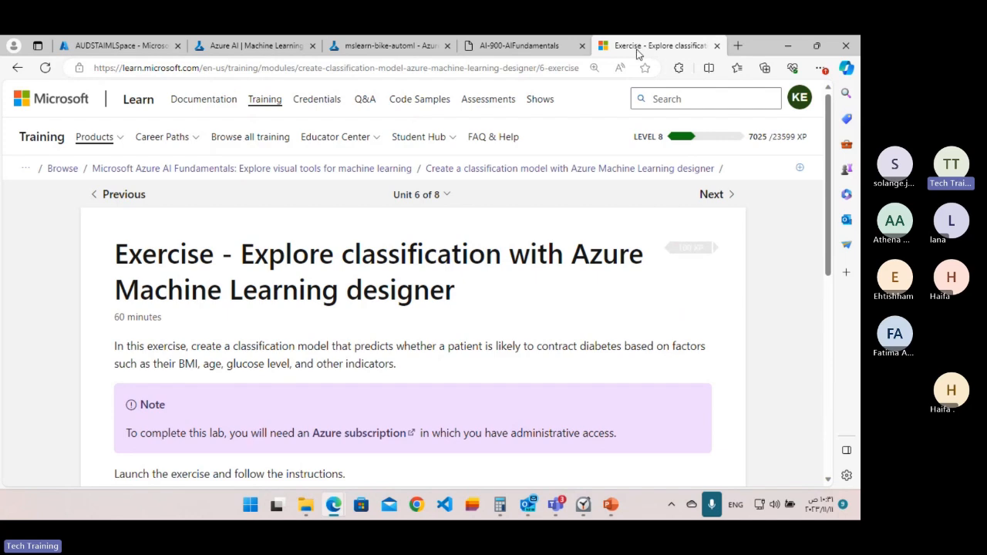
Close the classification exercise tab and go to the AUDSTAIMLSpace workspace page in the Azure portal.
{"action": "key", "text": "ctrl+w"}
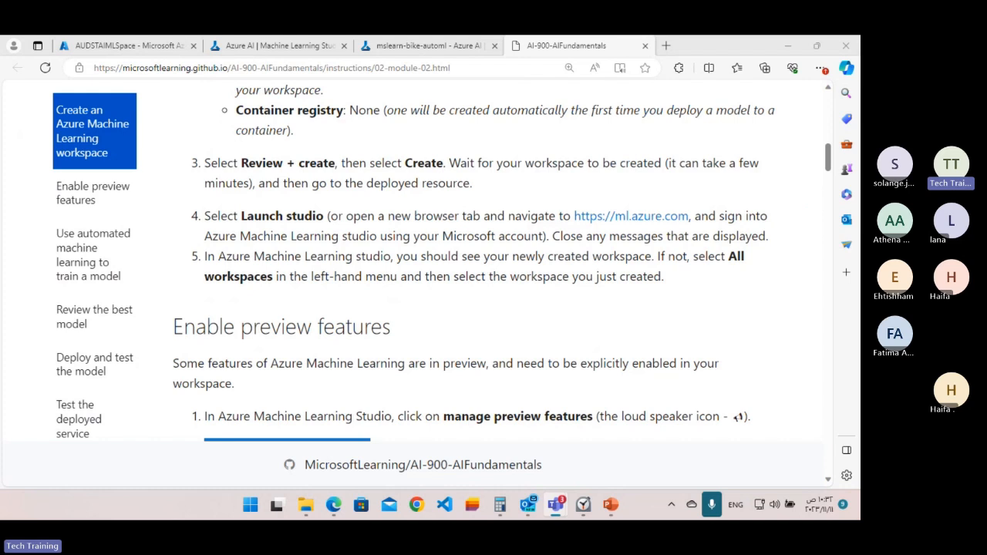
{"action": "key", "text": "alt+Tab"}
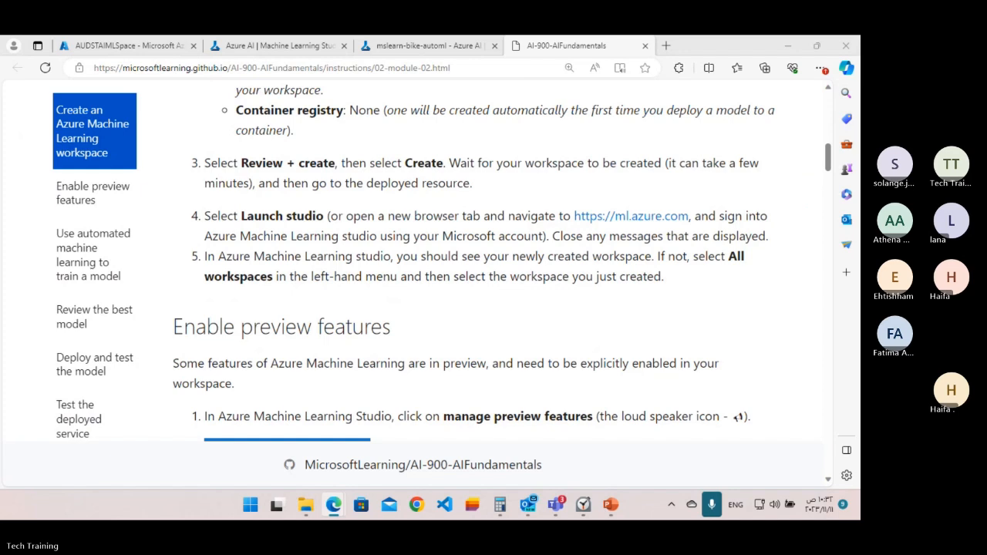
{"action": "left_click", "coordinate": [123, 46]}
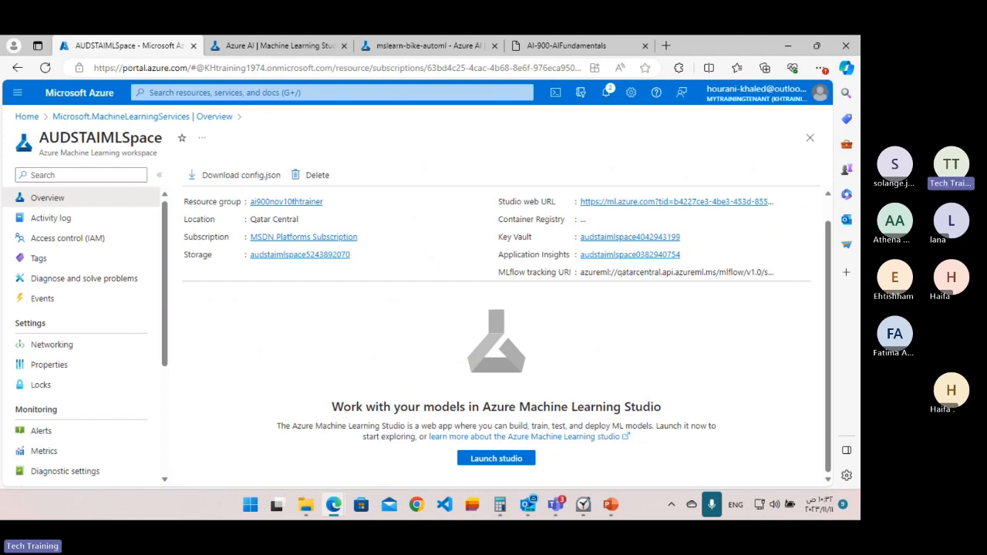
Show the Explore classification with Azure Machine Learning Designer lab instructions and read their workspace creation section.
{"action": "left_click_drag", "start_coordinate": [567, 45], "coordinate": [226, 83]}
{"action": "left_click", "coordinate": [533, 73]}
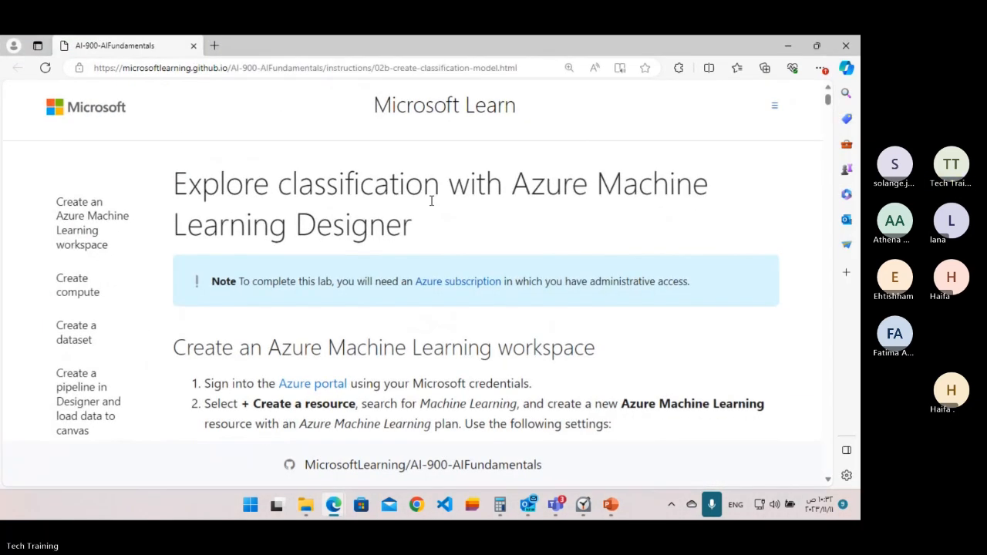
{"action": "scroll", "coordinate": [452, 223], "scroll_direction": "down", "scroll_amount": 1}
{"action": "scroll", "coordinate": [452, 223], "scroll_direction": "down", "scroll_amount": 1}
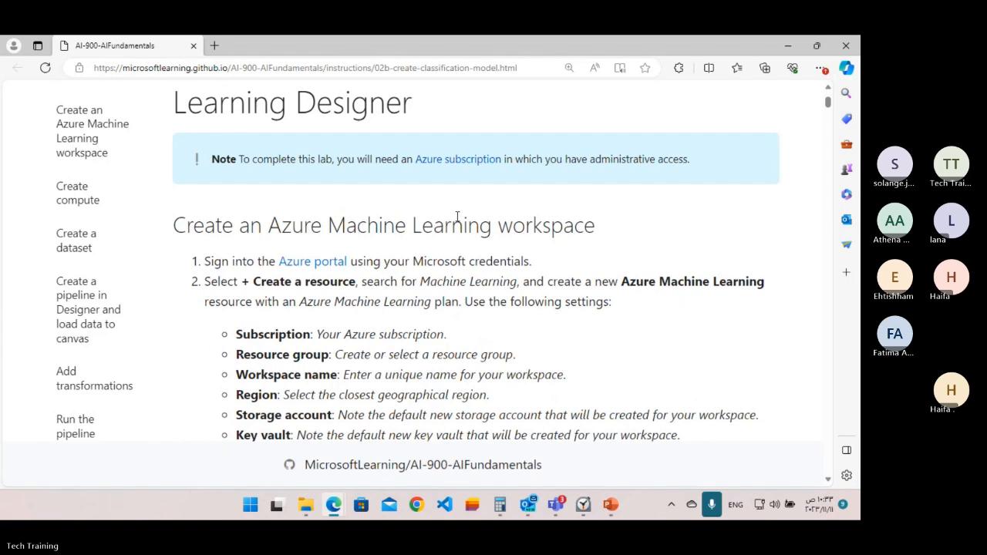
{"action": "scroll", "coordinate": [457, 217], "scroll_direction": "down", "scroll_amount": 2}
{"action": "scroll", "coordinate": [281, 211], "scroll_direction": "up", "scroll_amount": 4}
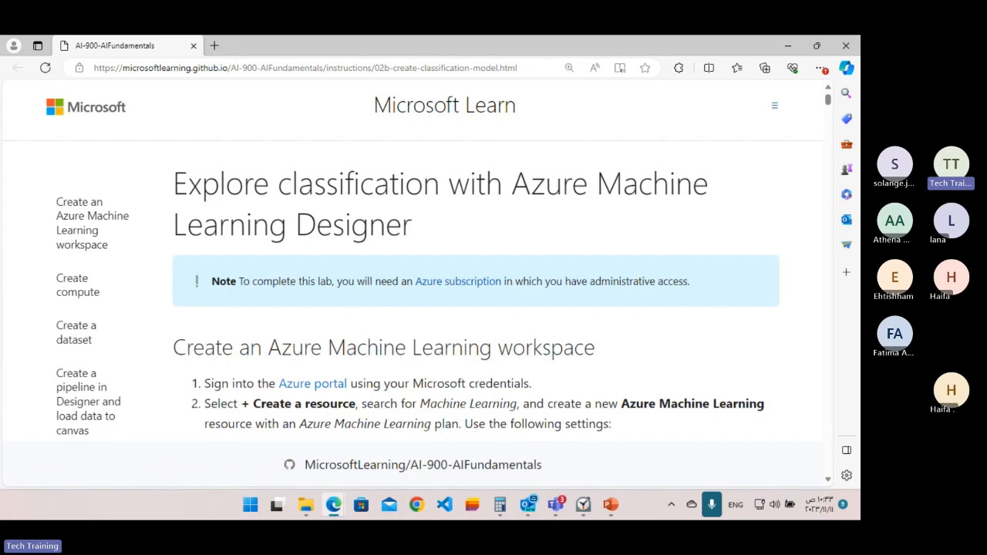
Return to the Azure portal browser window and close the AI-900-AIFundamentals automated machine learning lab tab.
{"action": "left_click_drag", "start_coordinate": [463, 46], "coordinate": [860, 116]}
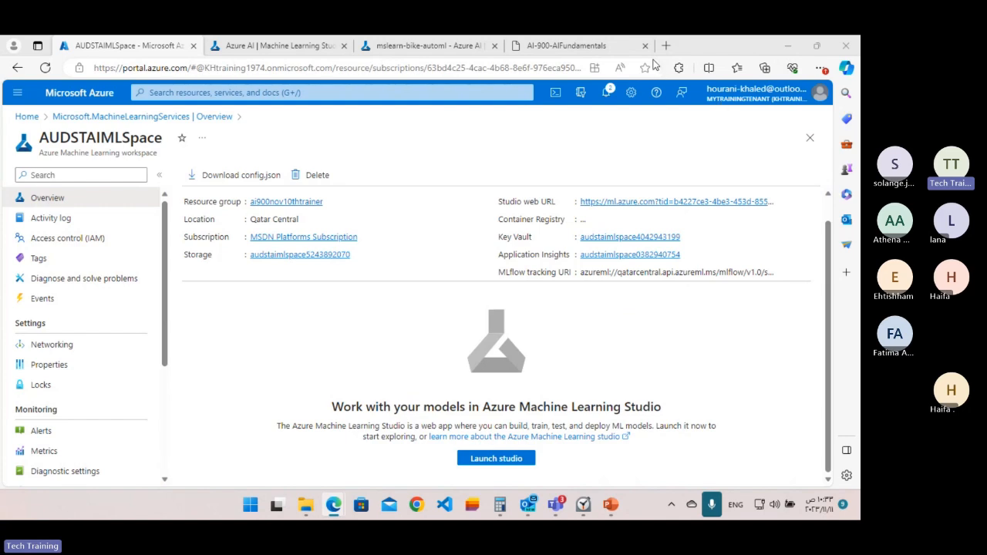
{"action": "left_click", "coordinate": [571, 47]}
{"action": "left_click", "coordinate": [645, 45]}
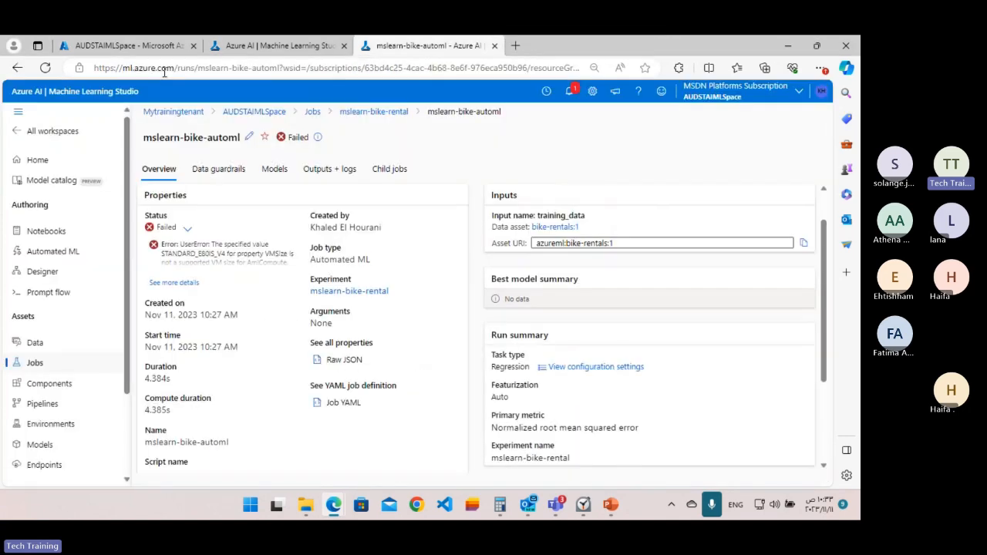
Return to the Azure portal home page and start creating a new resource.
{"action": "left_click", "coordinate": [150, 70]}
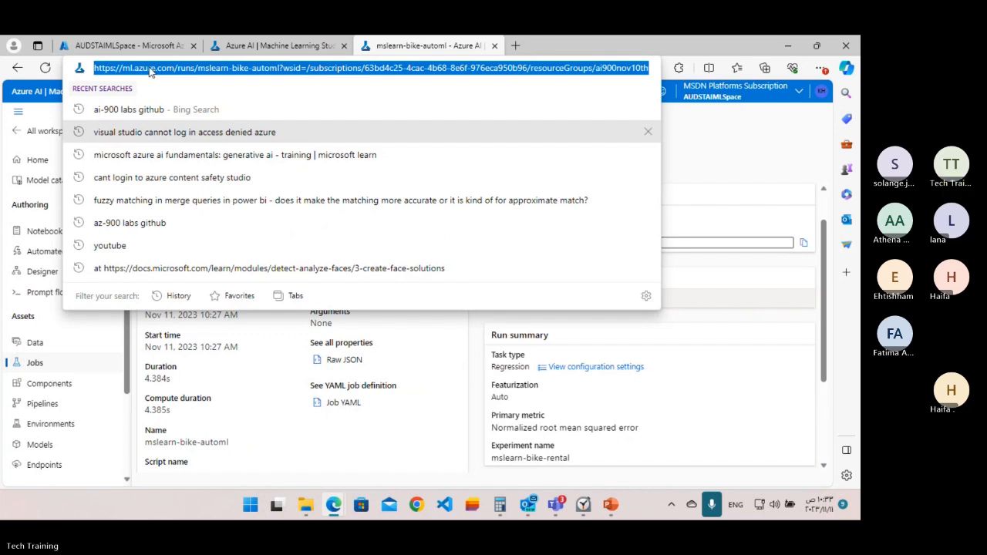
{"action": "left_click", "coordinate": [17, 68]}
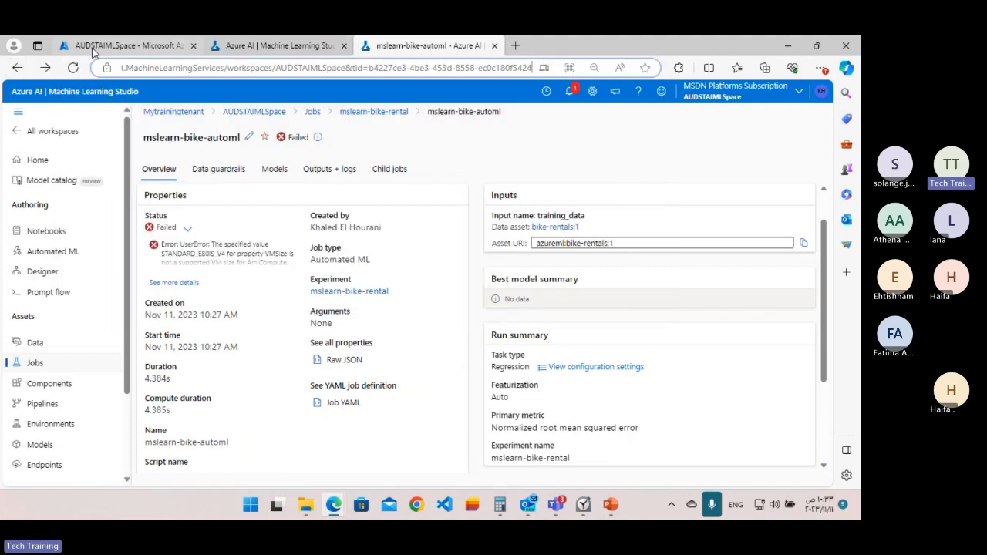
{"action": "left_click", "coordinate": [120, 45]}
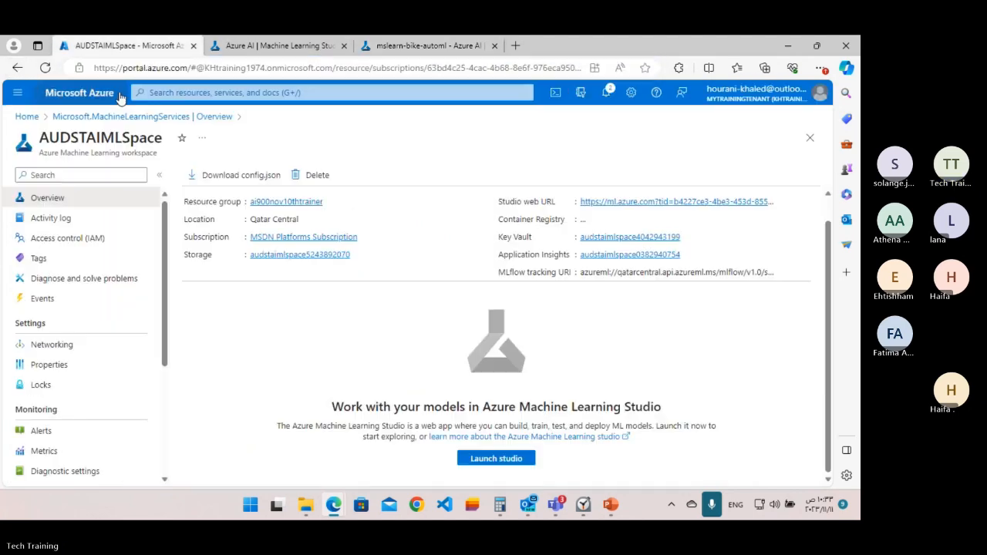
{"action": "left_click", "coordinate": [27, 118]}
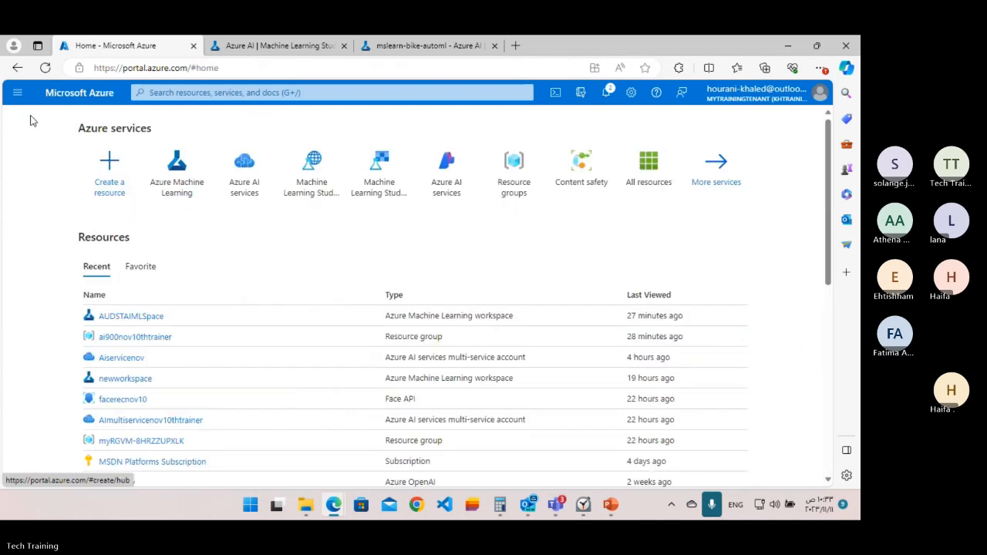
{"action": "left_click", "coordinate": [123, 176]}
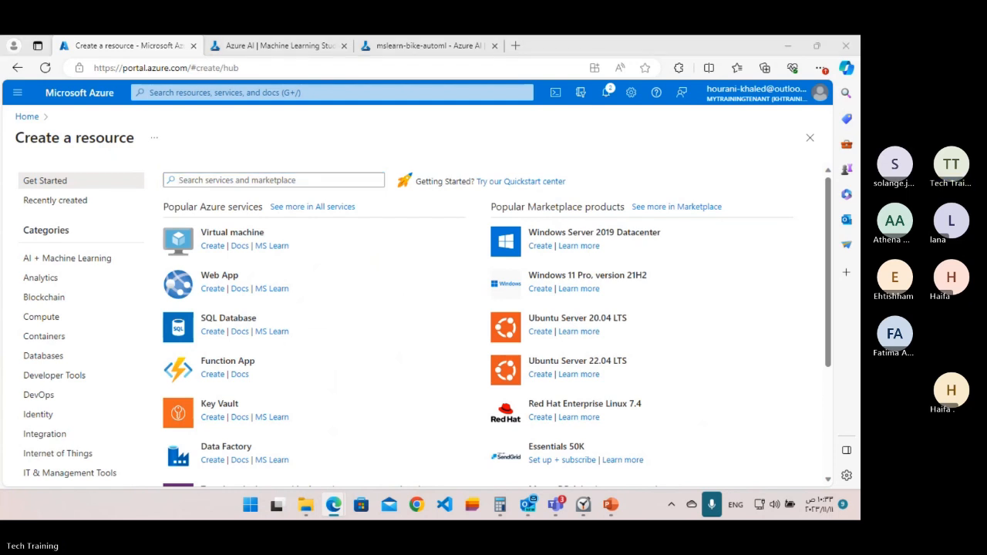
Search the marketplace for Machine Learning and start creating an Azure Machine Learning resource.
{"action": "left_click", "coordinate": [212, 179]}
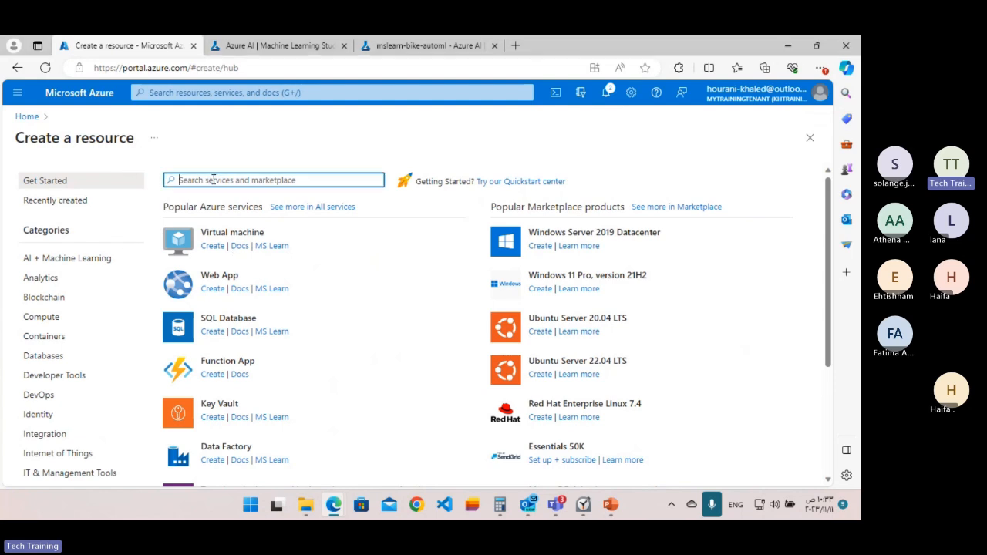
{"action": "type", "text": "Machine Learning"}
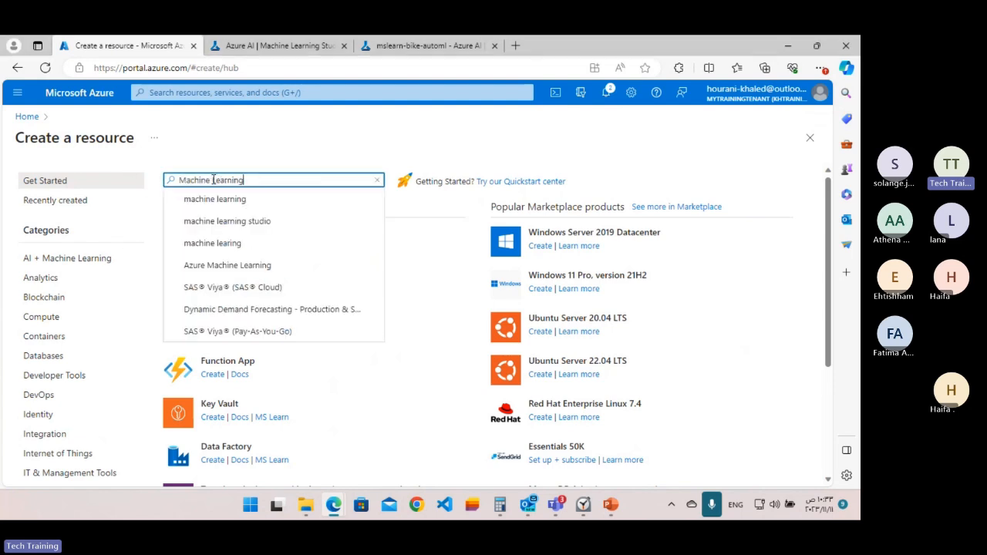
{"action": "key", "text": "Return"}
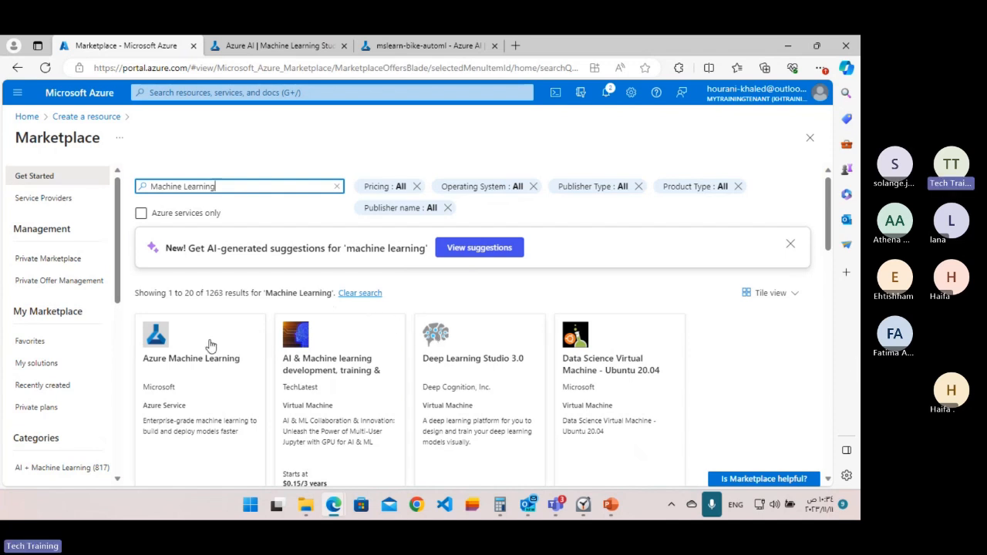
{"action": "scroll", "coordinate": [211, 345], "scroll_direction": "down", "scroll_amount": 2}
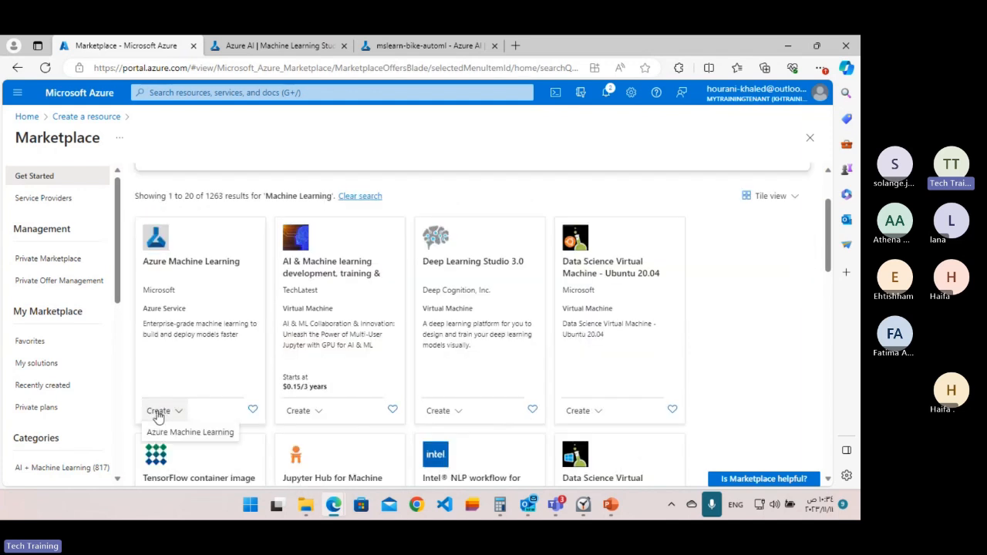
{"action": "left_click", "coordinate": [163, 436]}
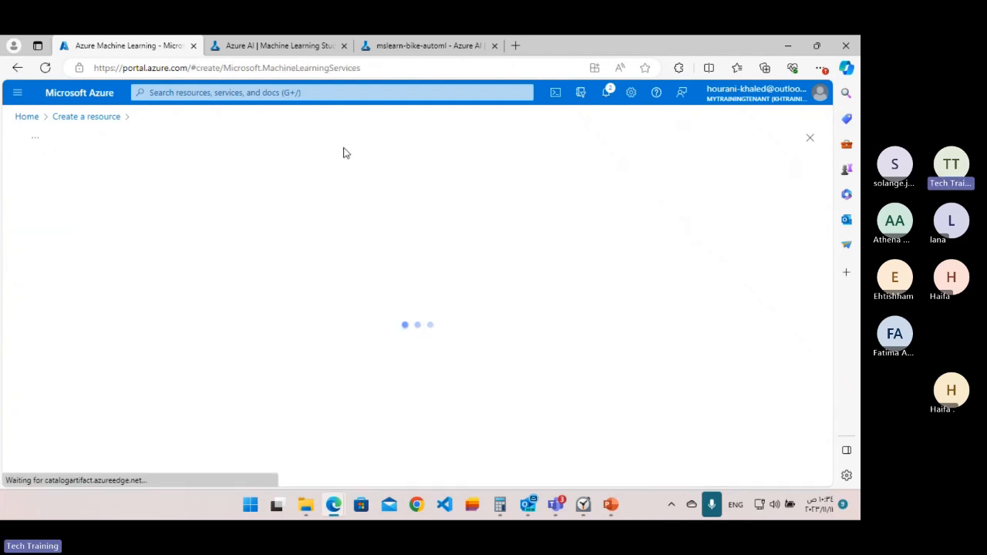
Close both Azure Machine Learning Studio tabs, leaving the workspace creation form open.
{"action": "left_click", "coordinate": [344, 46]}
{"action": "left_click", "coordinate": [338, 46]}
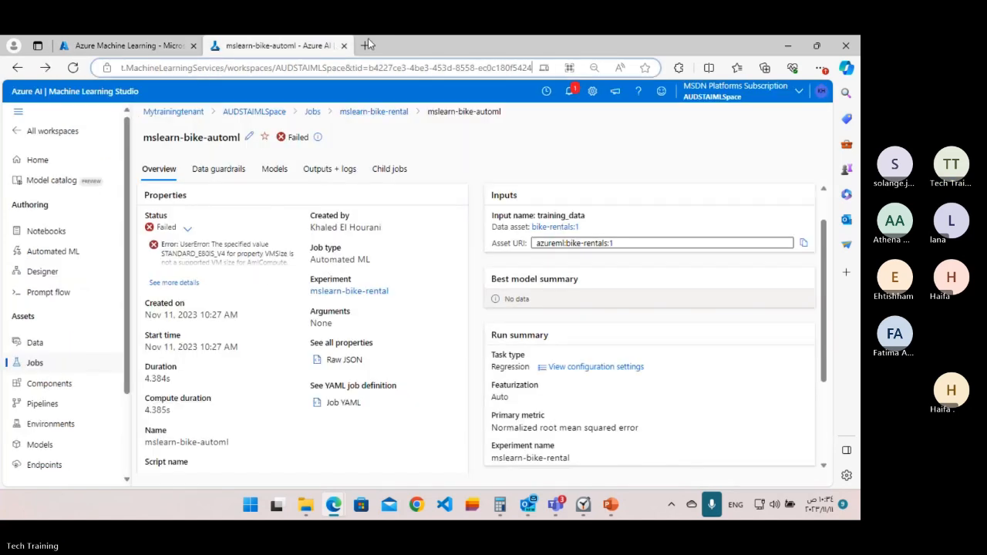
{"action": "left_click", "coordinate": [344, 46]}
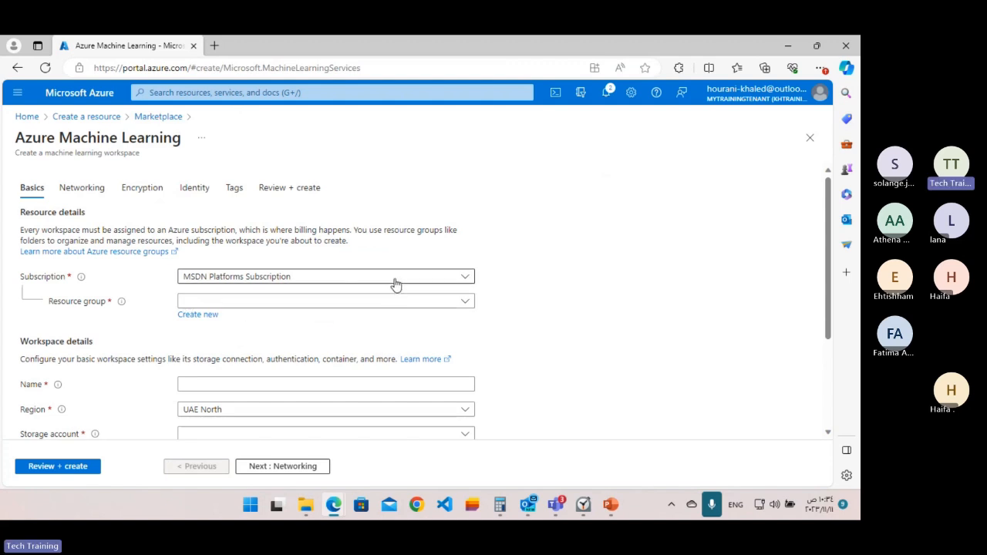
Assign the new workspace to the resource group ai900nov10thtrainer.
{"action": "left_click", "coordinate": [306, 306]}
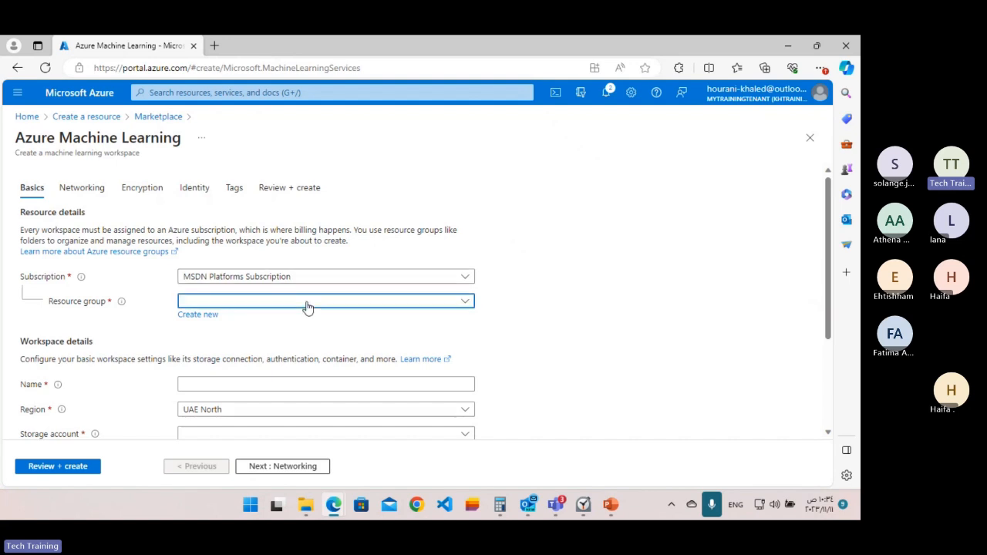
{"action": "left_click", "coordinate": [283, 345]}
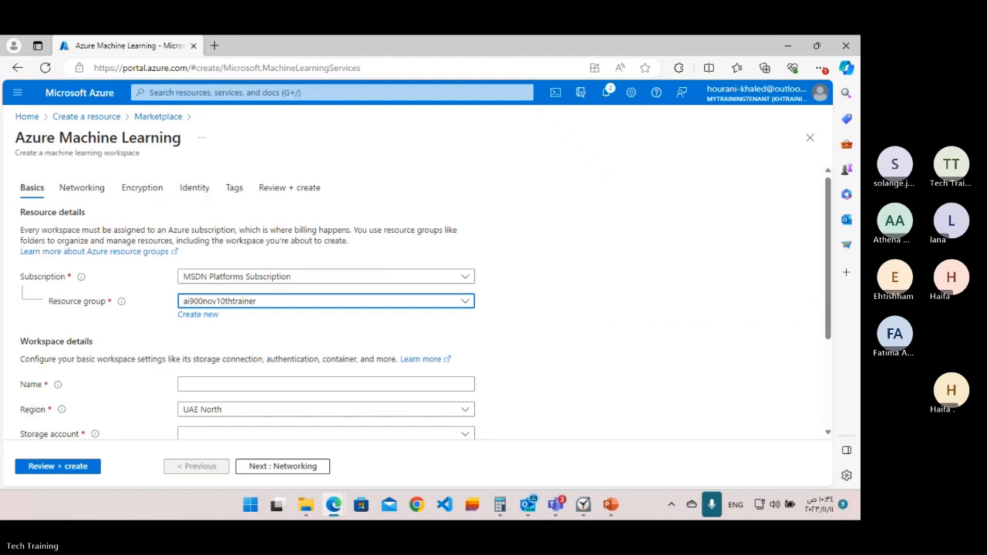
{"action": "left_click", "coordinate": [214, 383]}
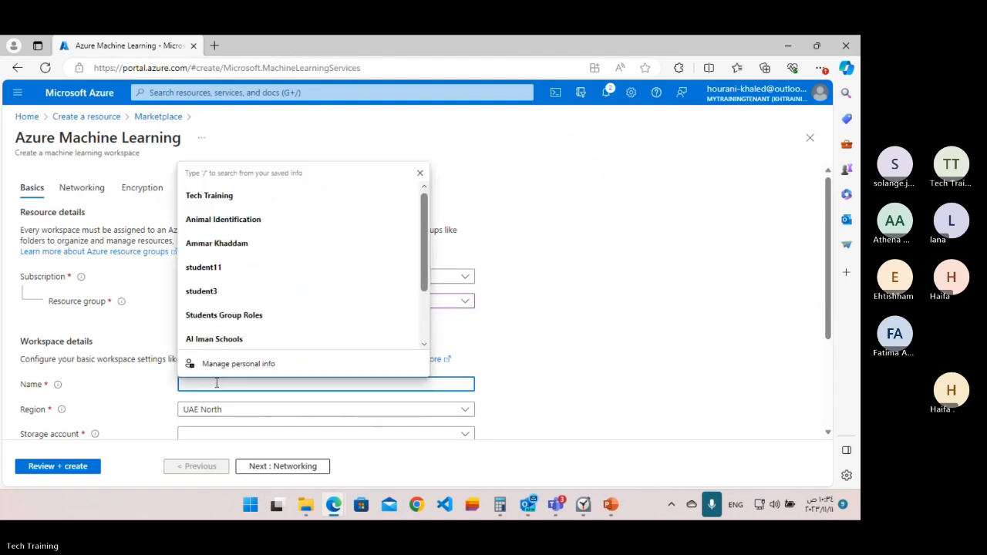
{"action": "type", "text": "Azureuser"}
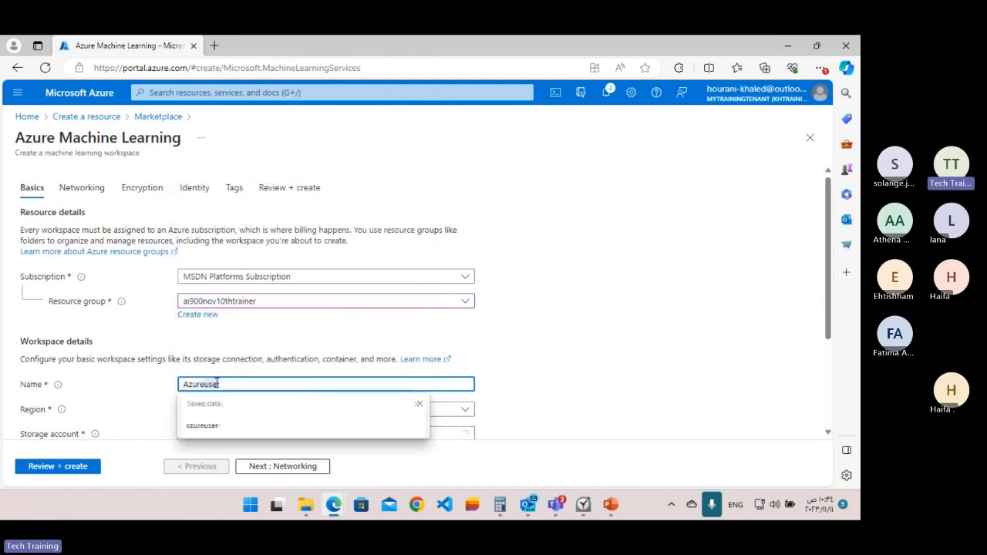
{"action": "key", "text": "BackSpace"}
{"action": "key", "text": "BackSpace"}
{"action": "key", "text": "BackSpace"}
{"action": "key", "text": "BackSpace"}
{"action": "type", "text": "AI"}
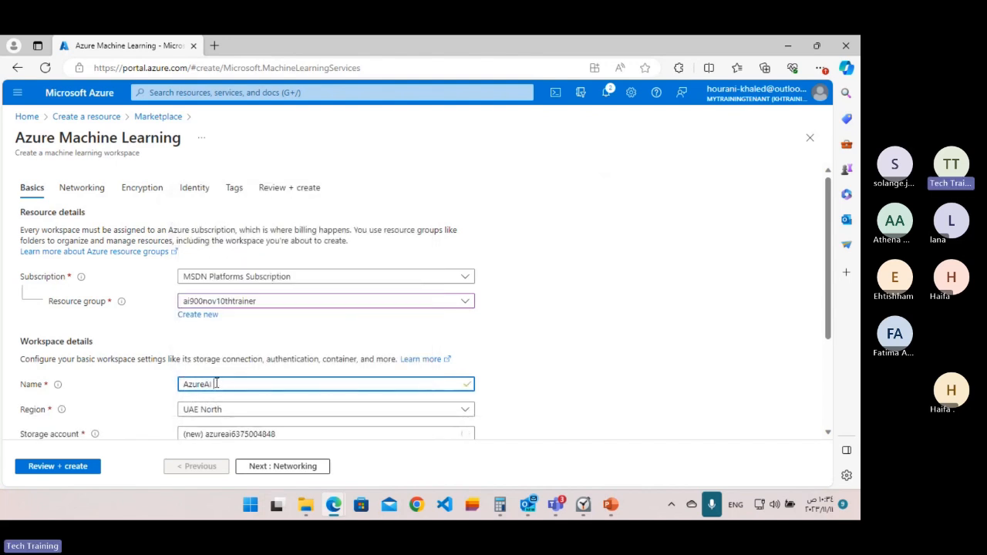
{"action": "key", "text": "BackSpace"}
{"action": "key", "text": "BackSpace"}
{"action": "key", "text": "BackSpace"}
{"action": "key", "text": "BackSpace"}
{"action": "key", "text": "BackSpace"}
{"action": "key", "text": "BackSpace"}
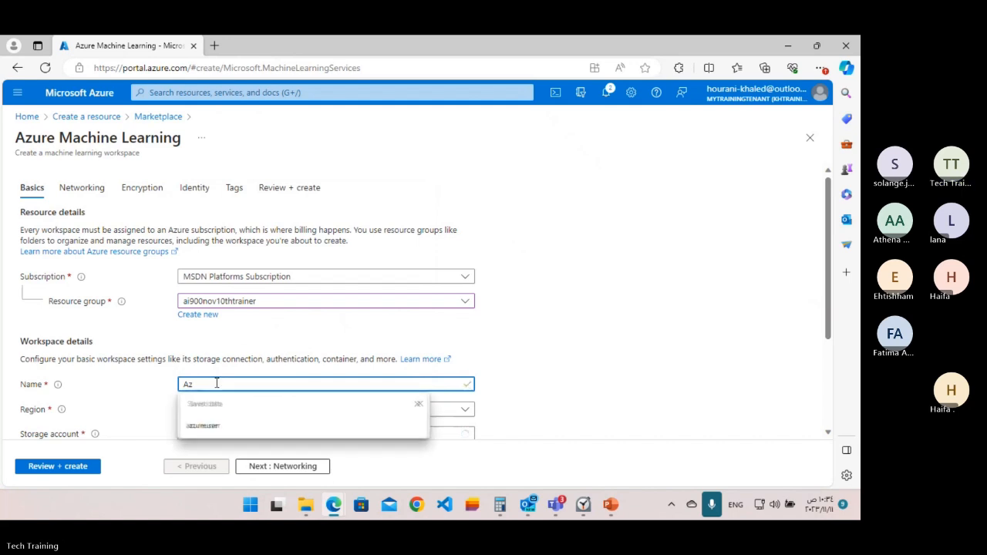
{"action": "key", "text": "BackSpace"}
{"action": "key", "text": "BackSpace"}
Name the new machine learning workspace azureaistudiodesigner.
{"action": "type", "text": "azureuser"}
{"action": "key", "text": "BackSpace"}
{"action": "key", "text": "BackSpace"}
{"action": "key", "text": "BackSpace"}
{"action": "key", "text": "BackSpace"}
{"action": "type", "text": "aistudio"}
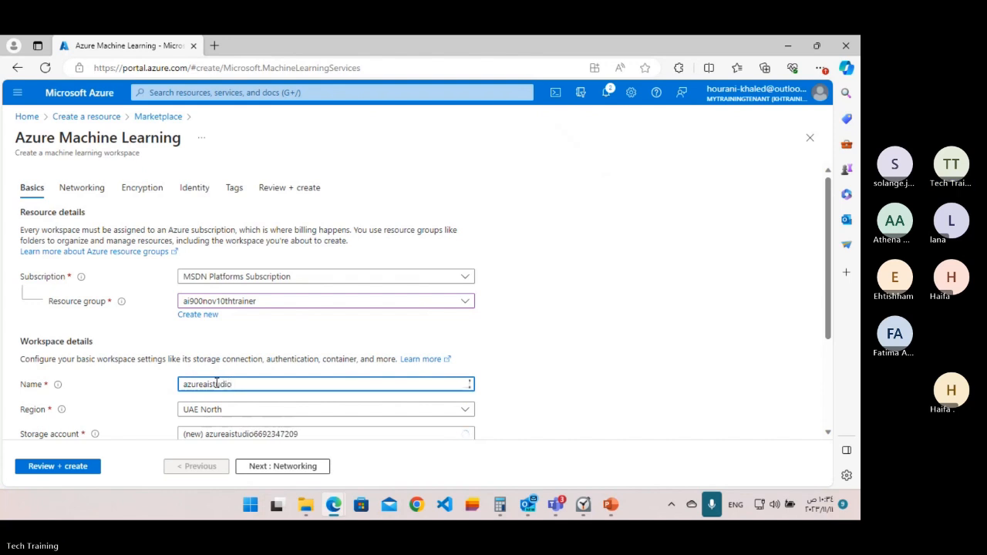
{"action": "type", "text": "designer"}
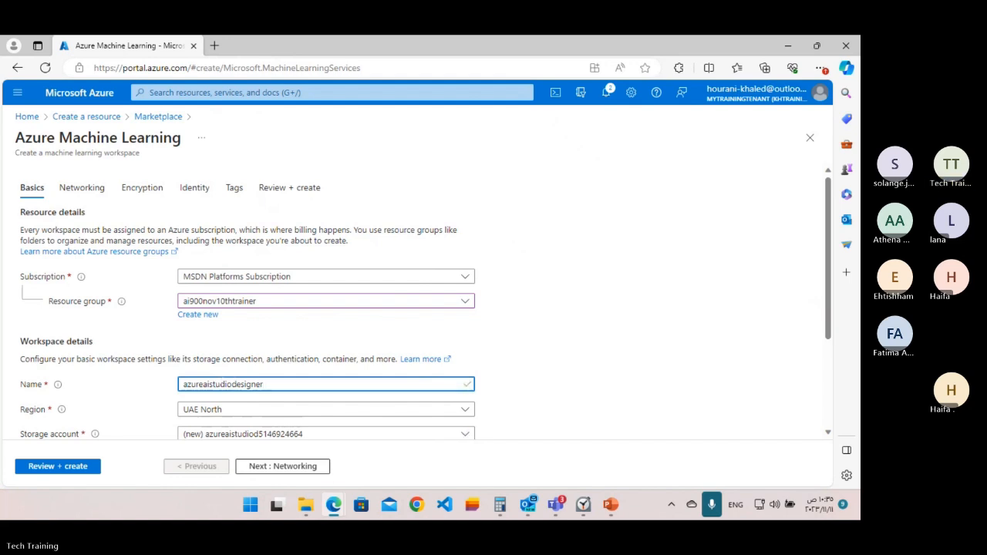
Set the workspace region to East US.
{"action": "scroll", "coordinate": [582, 302], "scroll_direction": "down", "scroll_amount": 1}
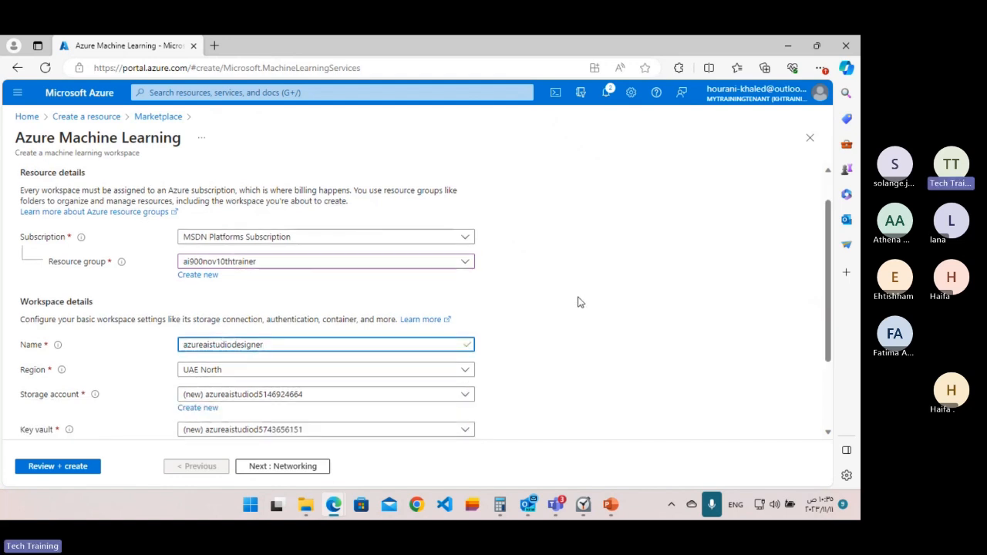
{"action": "left_click", "coordinate": [326, 375]}
{"action": "type", "text": "u"}
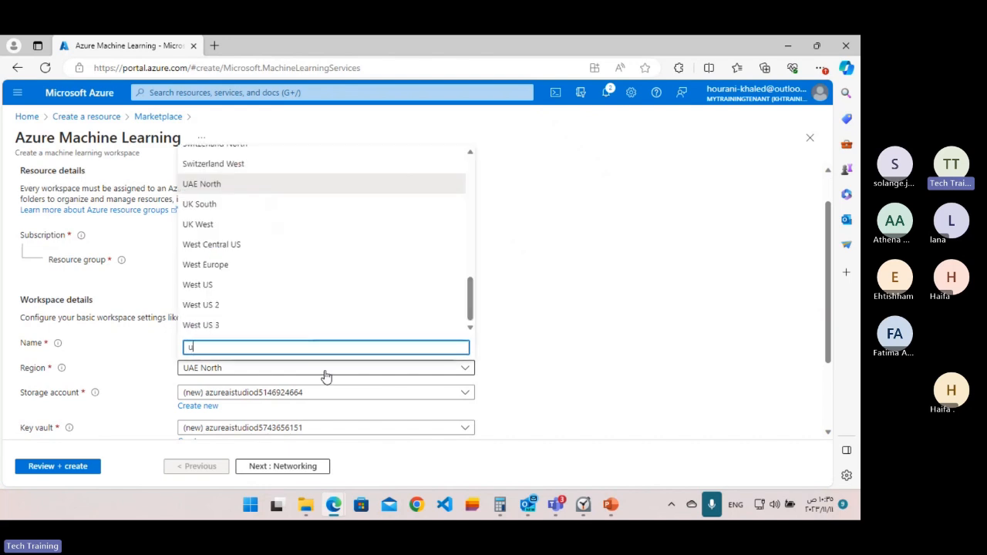
{"action": "type", "text": "s"}
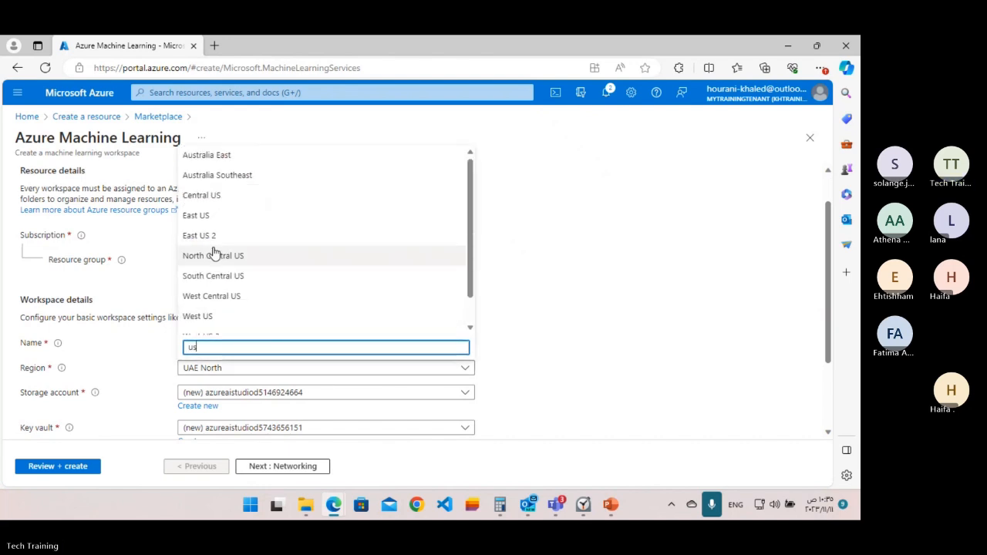
{"action": "left_click", "coordinate": [223, 216]}
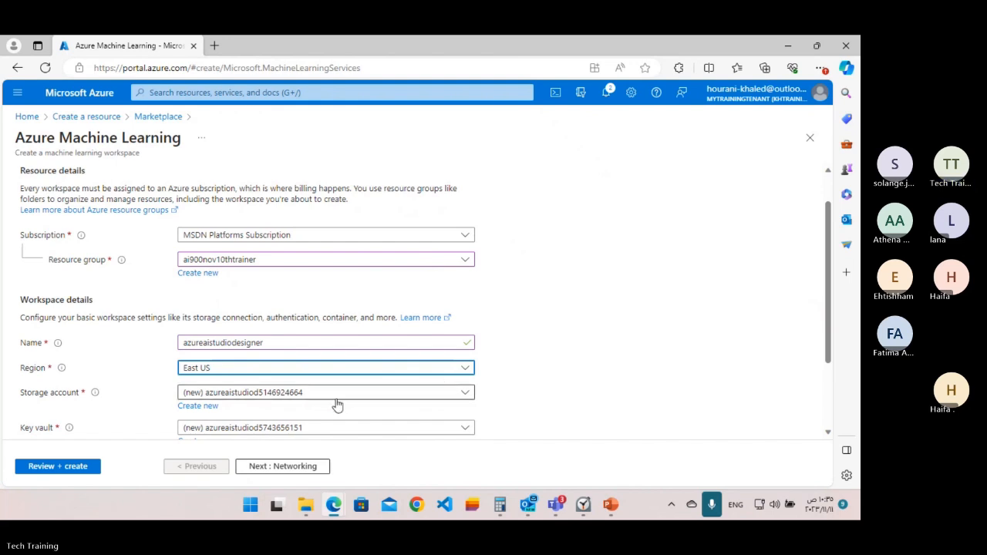
Check the remaining workspace details, validate the configuration and submit the workspace for creation.
{"action": "scroll", "coordinate": [691, 327], "scroll_direction": "down", "scroll_amount": 1}
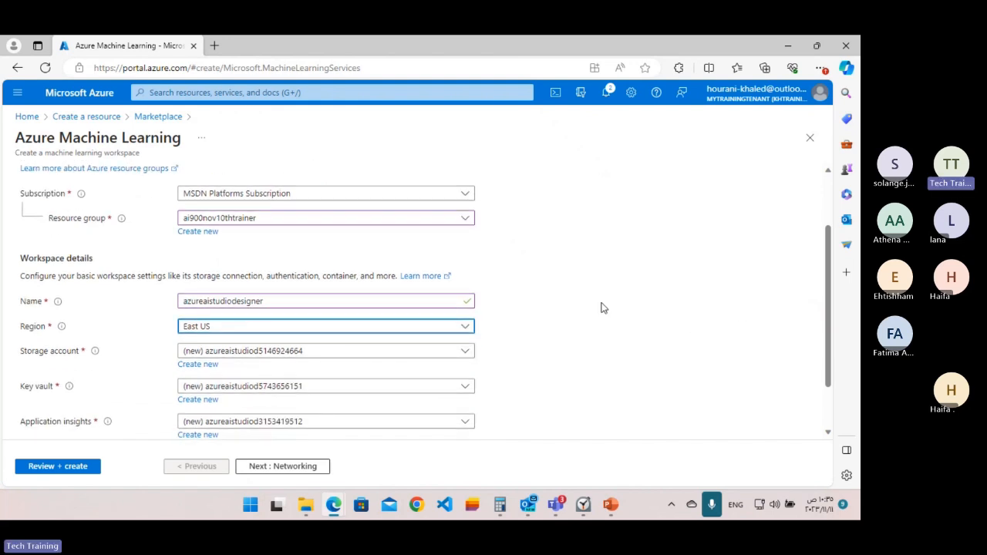
{"action": "scroll", "coordinate": [603, 307], "scroll_direction": "down", "scroll_amount": 1}
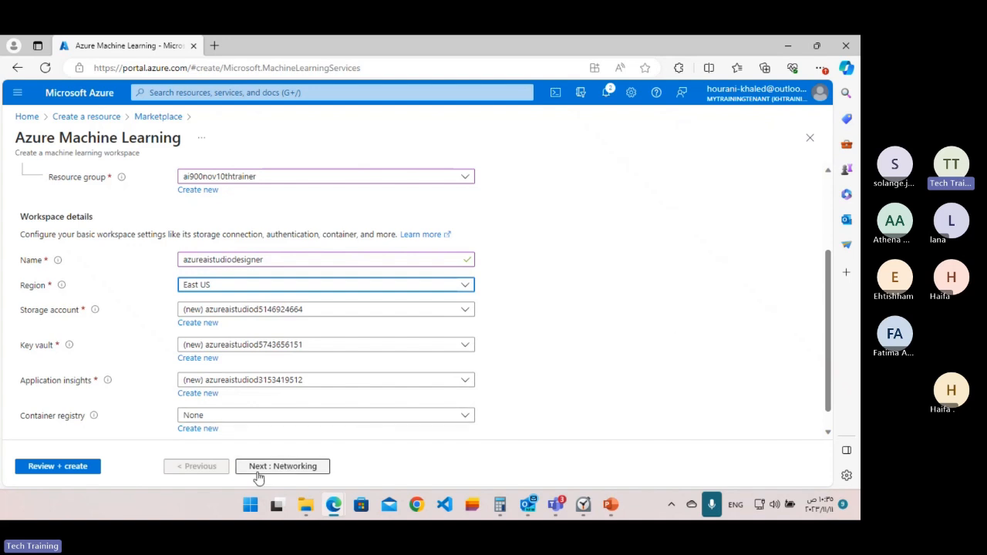
{"action": "left_click", "coordinate": [67, 470]}
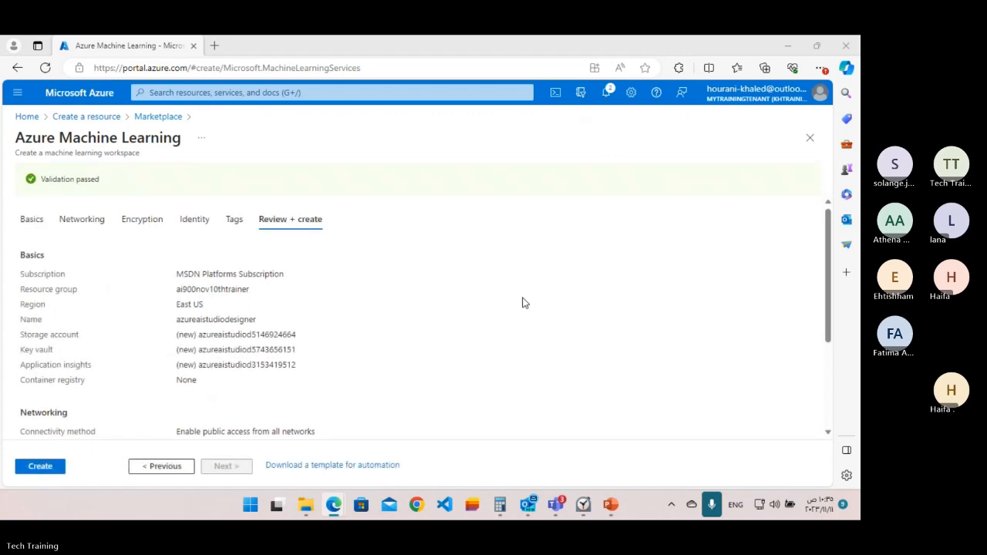
{"action": "left_click", "coordinate": [27, 468]}
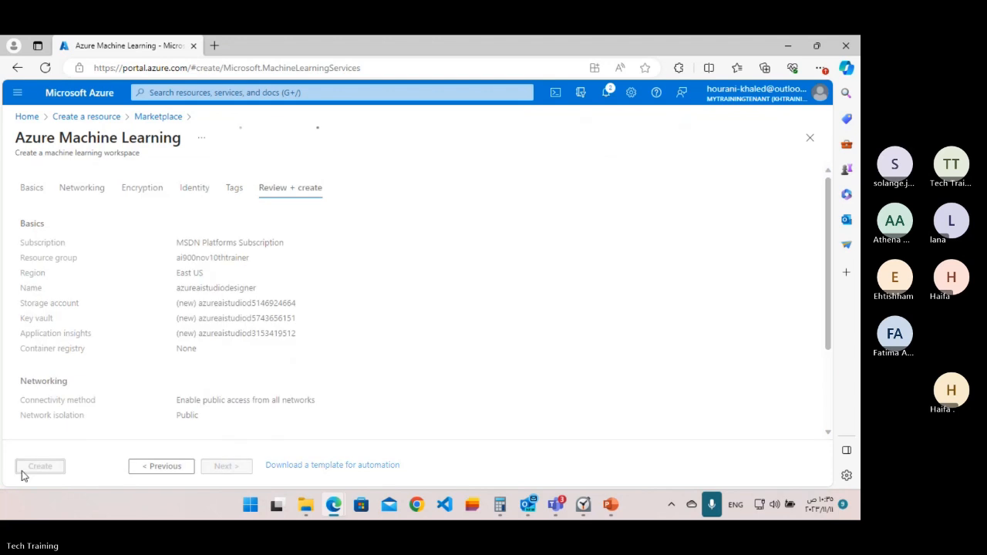
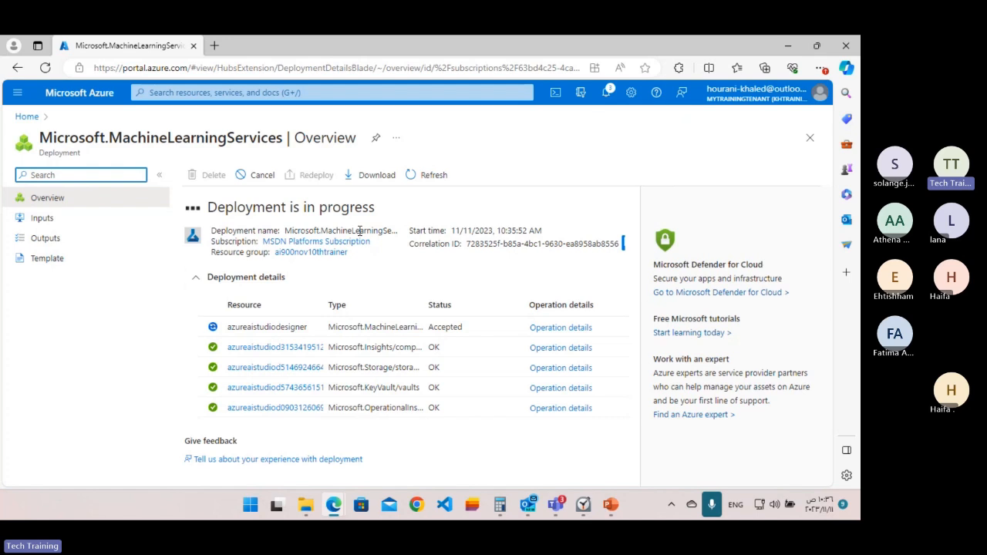
Review the operation details of the azureaistudiodesigner workspace deployment, then dismiss the deployment notification and the details.
{"action": "left_click", "coordinate": [567, 330]}
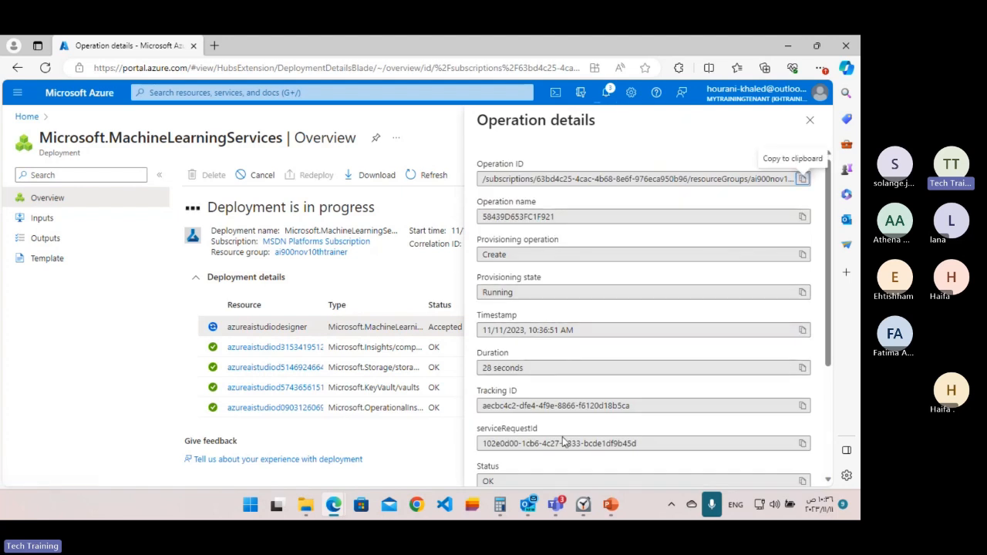
{"action": "scroll", "coordinate": [600, 295], "scroll_direction": "down", "scroll_amount": 5}
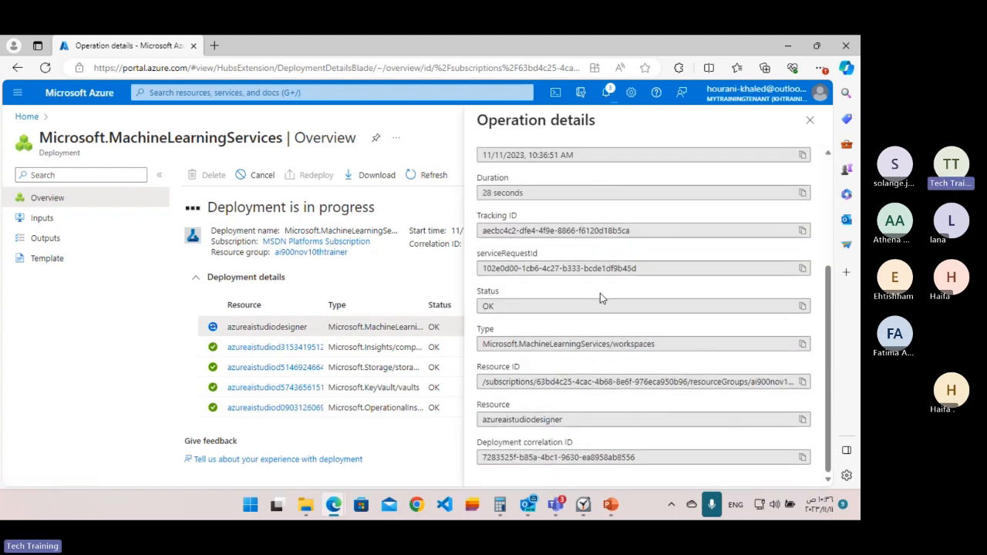
{"action": "scroll", "coordinate": [599, 292], "scroll_direction": "up", "scroll_amount": 5}
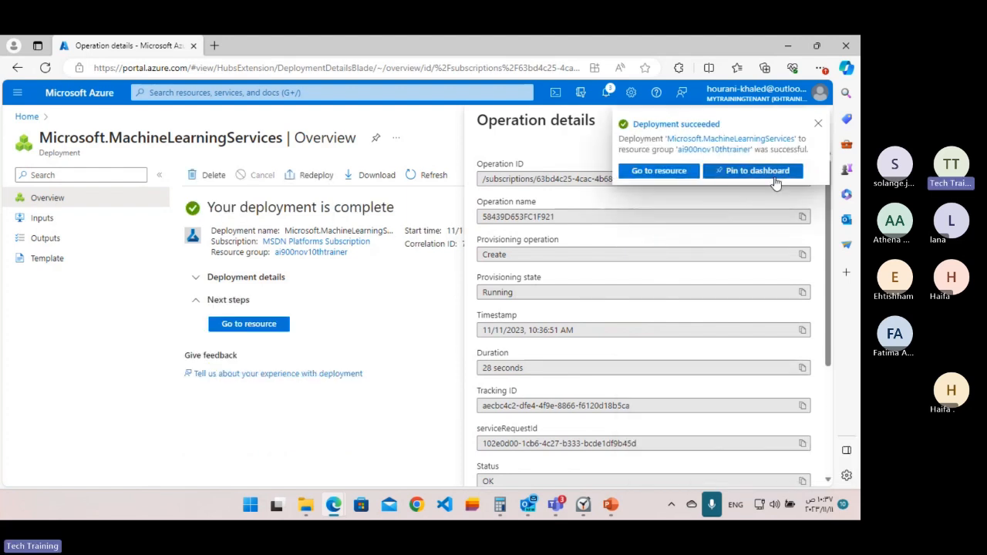
{"action": "left_click", "coordinate": [818, 127]}
{"action": "left_click", "coordinate": [816, 127]}
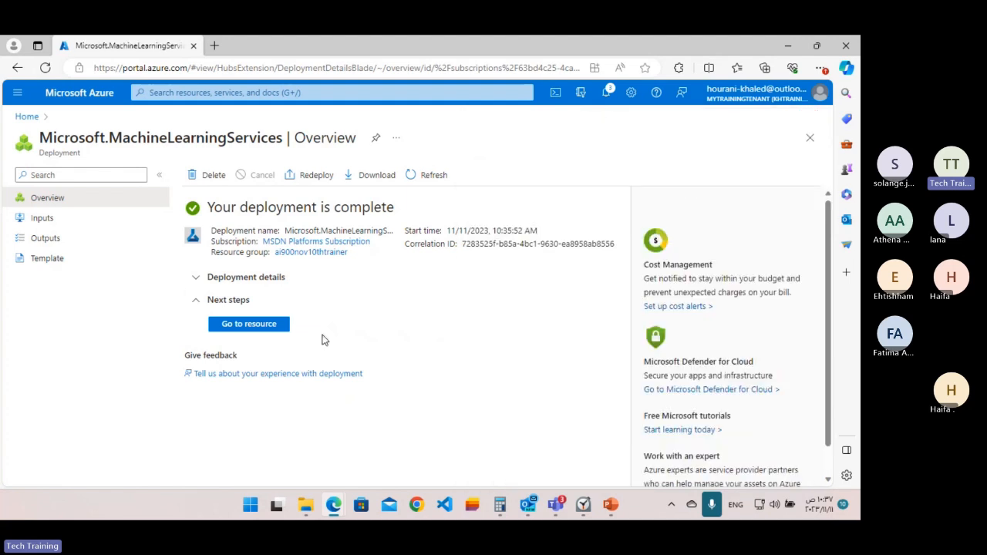
Go to the deployed azureaistudiodesigner resource, launch its Machine Learning studio and look over the studio home page.
{"action": "left_click", "coordinate": [248, 324]}
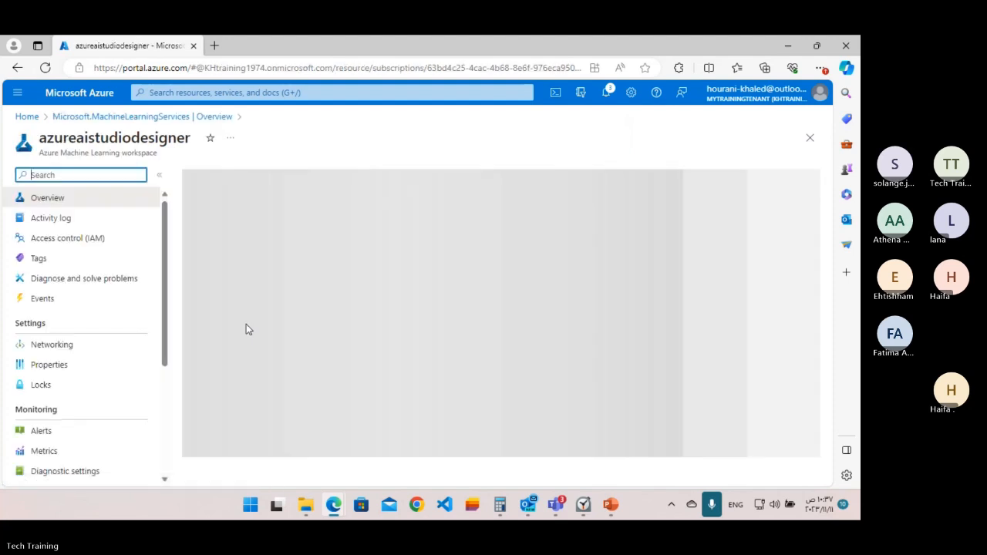
{"action": "scroll", "coordinate": [385, 335], "scroll_direction": "down", "scroll_amount": 1}
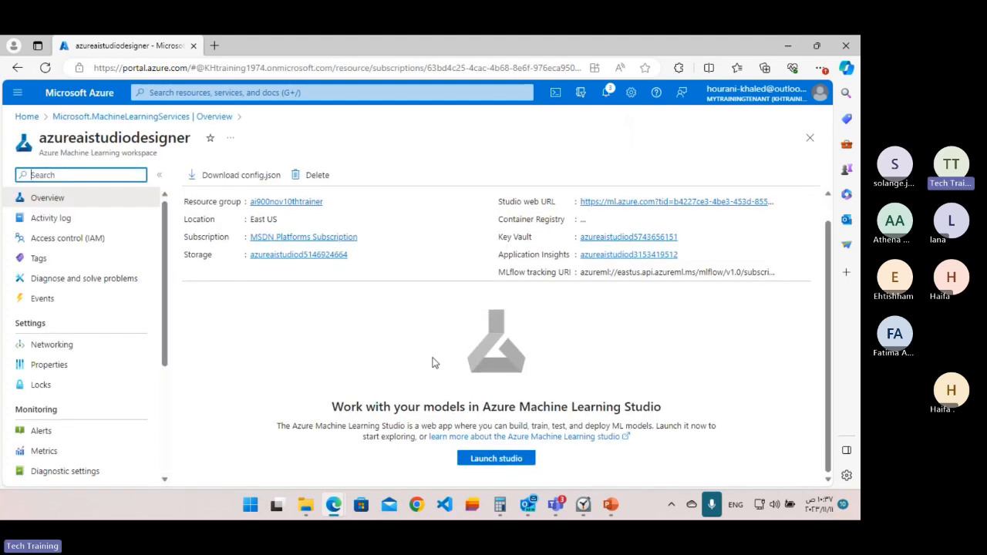
{"action": "left_click", "coordinate": [494, 460]}
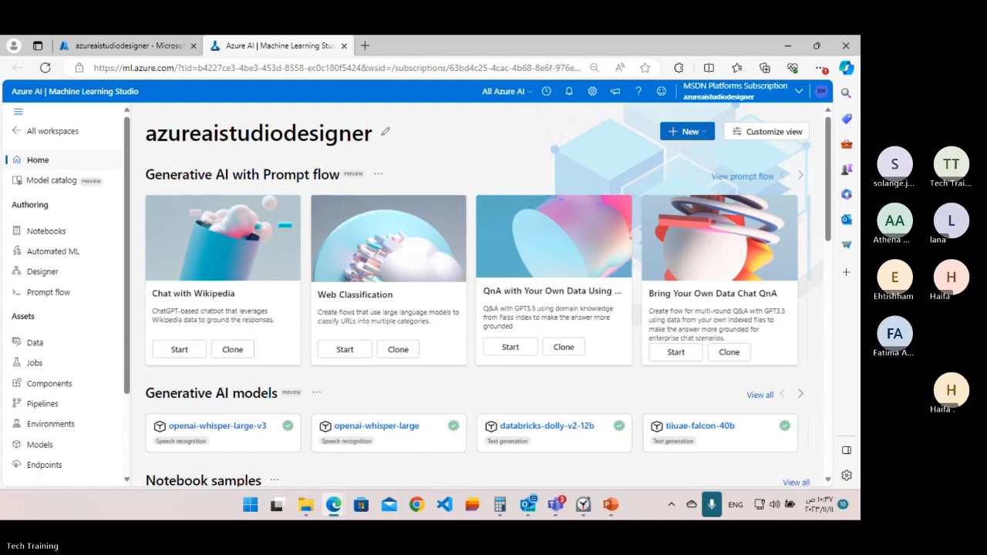
{"action": "scroll", "coordinate": [453, 311], "scroll_direction": "down", "scroll_amount": 3}
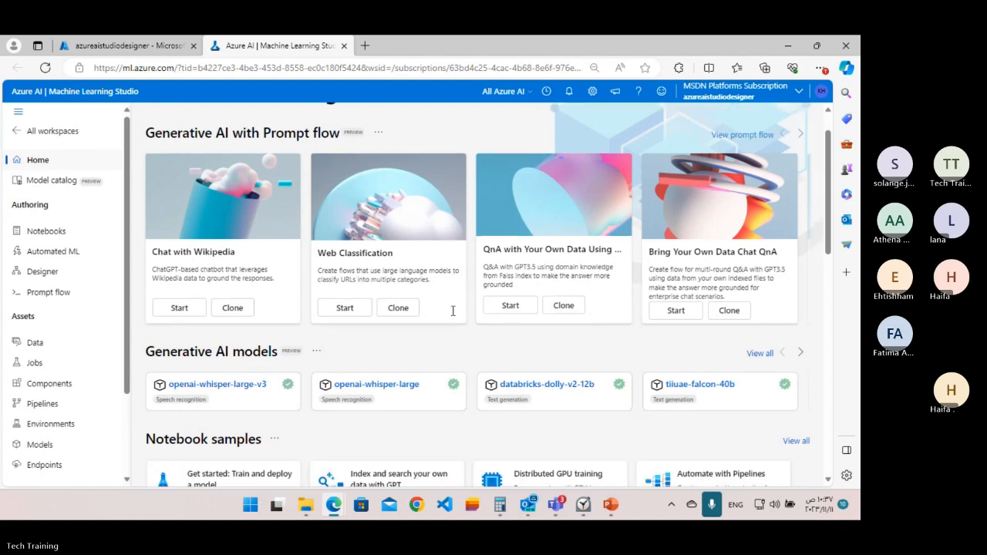
{"action": "scroll", "coordinate": [631, 362], "scroll_direction": "down", "scroll_amount": 4}
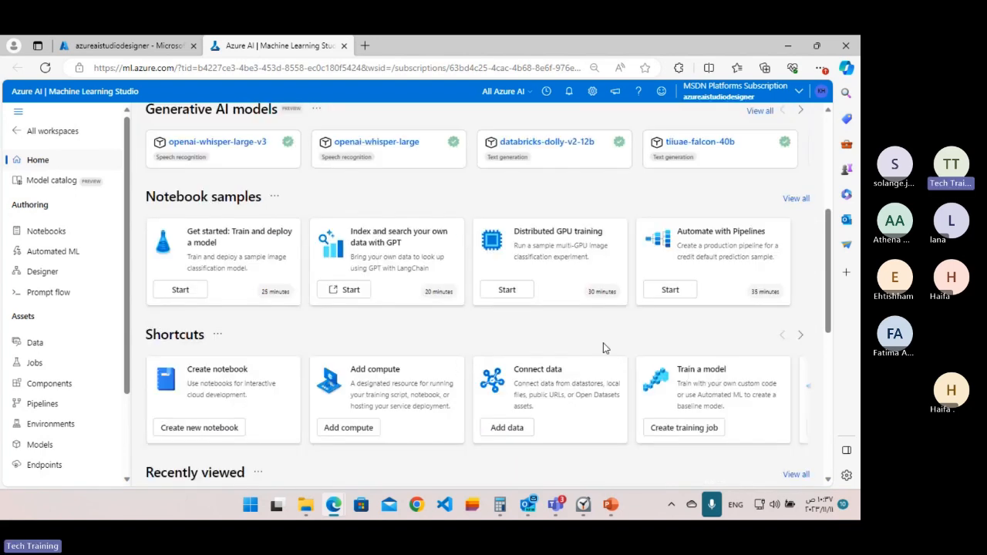
Load ml.azure.com in a new browser tab and sign in with the already signed-in Outlook account.
{"action": "left_click", "coordinate": [364, 48]}
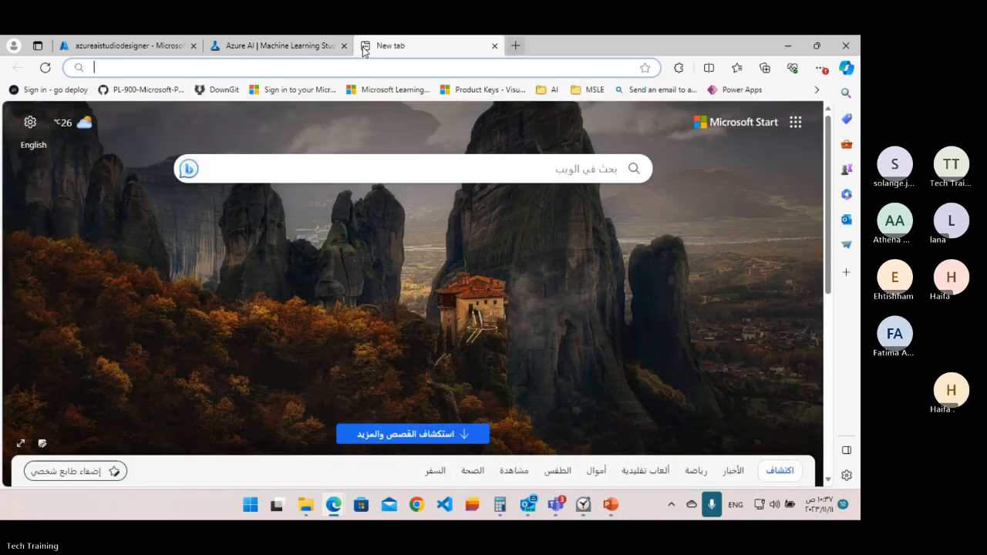
{"action": "type", "text": "ml.azure.com"}
{"action": "key", "text": "Return"}
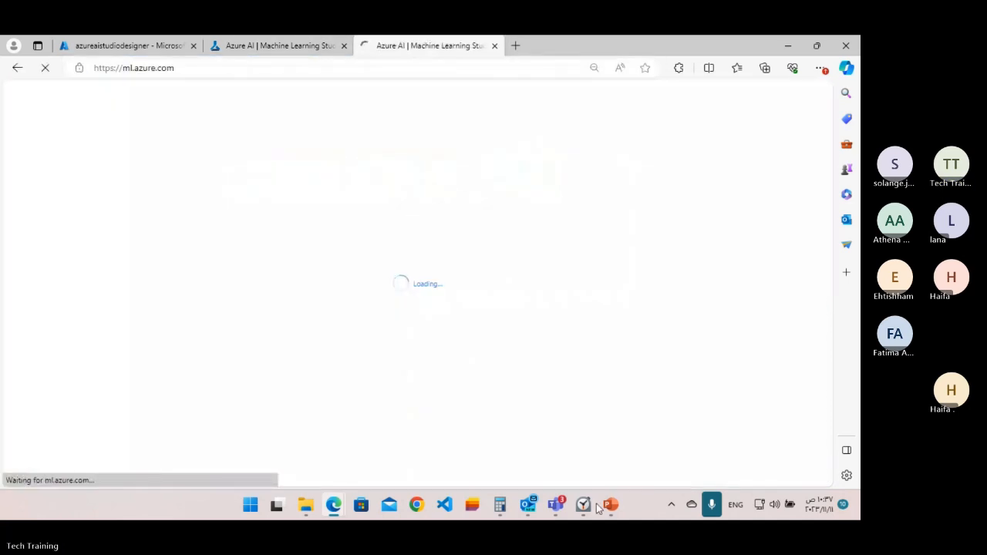
{"action": "mouse_move", "coordinate": [624, 509]}
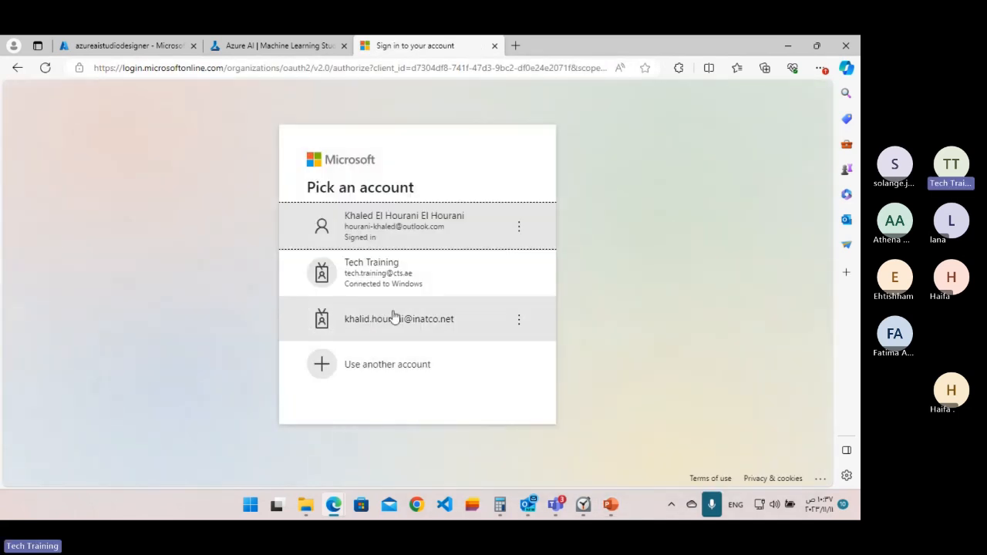
{"action": "left_click", "coordinate": [385, 230]}
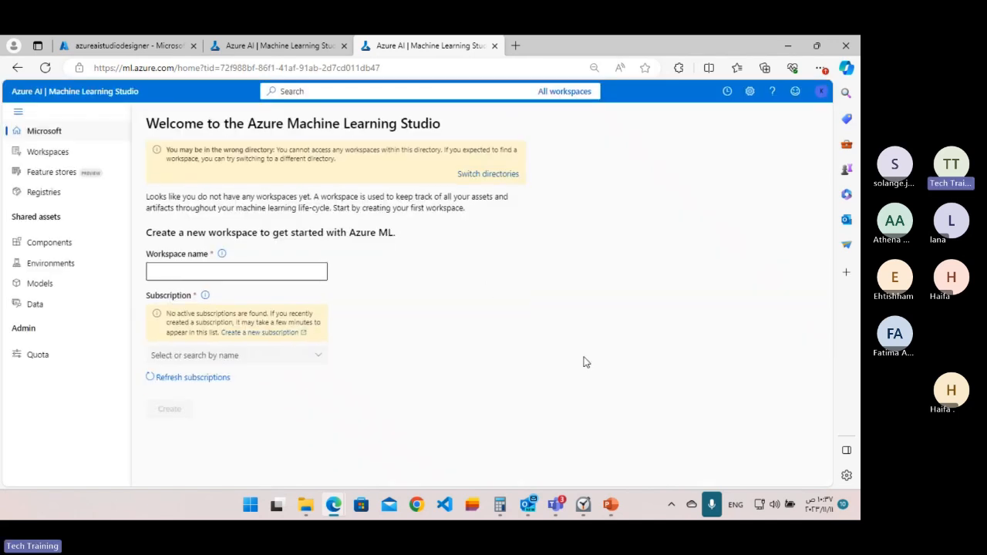
Switch the studio directory to Mytrainingtenant and open the azureaistudiodesigner workspace.
{"action": "left_click", "coordinate": [483, 178]}
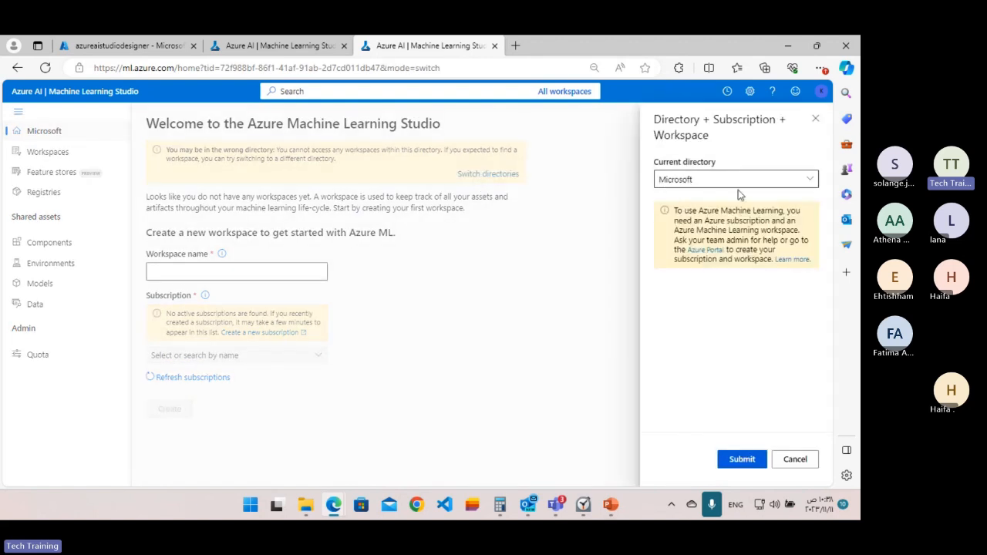
{"action": "left_click", "coordinate": [807, 179]}
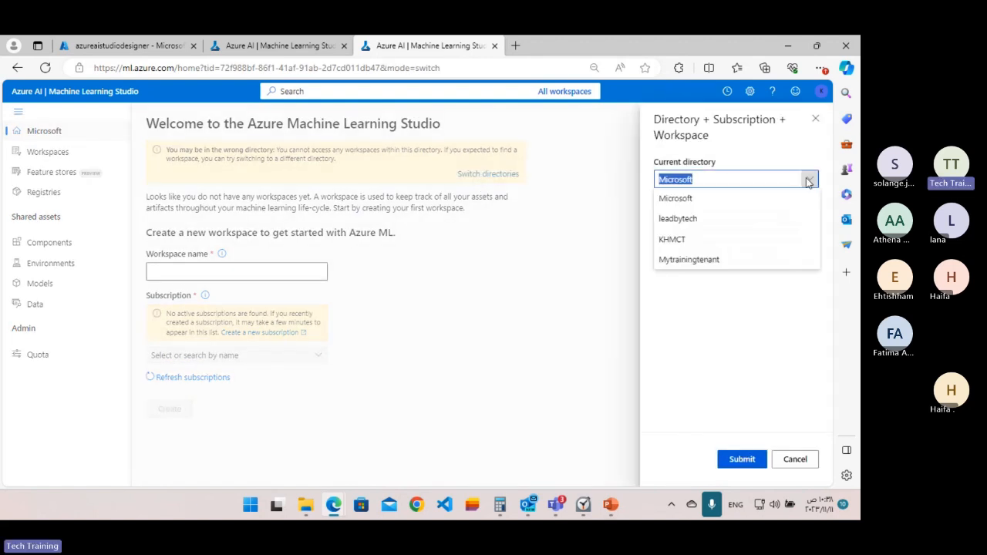
{"action": "left_click", "coordinate": [696, 259]}
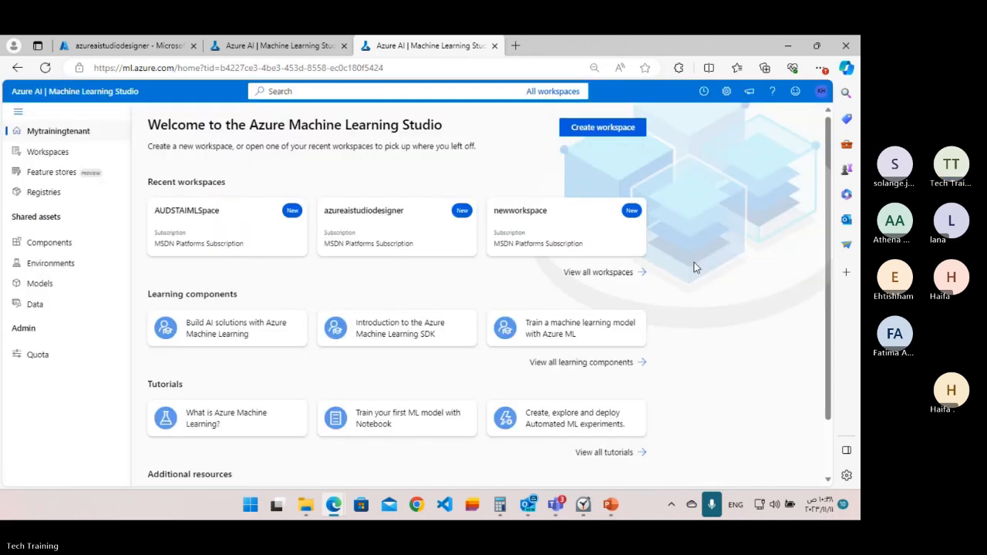
{"action": "left_click", "coordinate": [392, 217]}
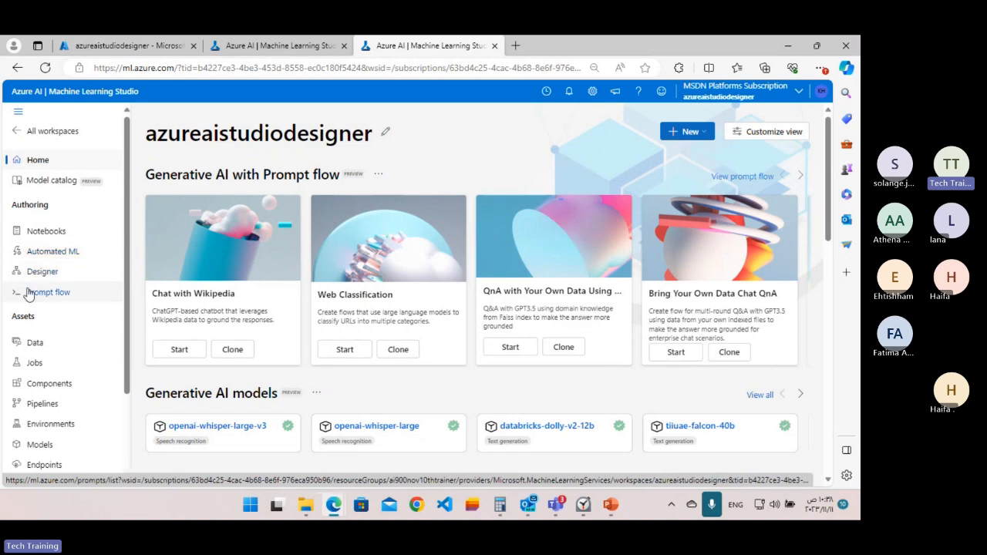
Look through the workspace's Data assets and Designer pages.
{"action": "scroll", "coordinate": [31, 343], "scroll_direction": "down", "scroll_amount": 1}
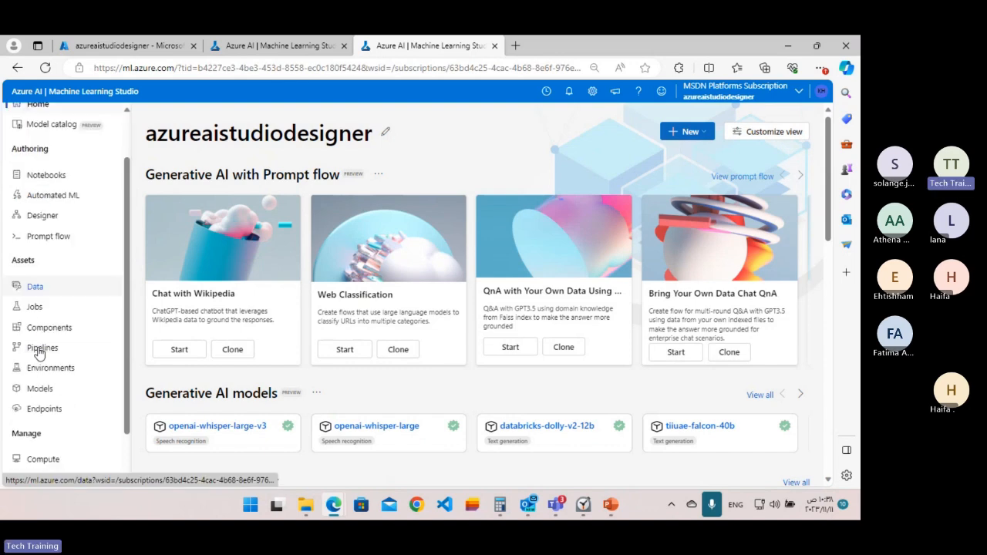
{"action": "left_click", "coordinate": [34, 286]}
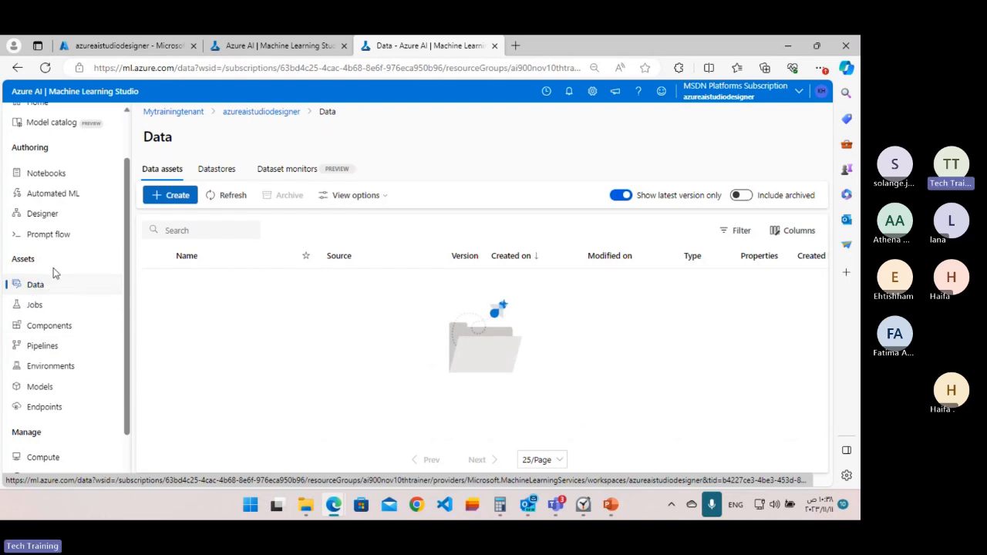
{"action": "scroll", "coordinate": [54, 273], "scroll_direction": "up", "scroll_amount": 1}
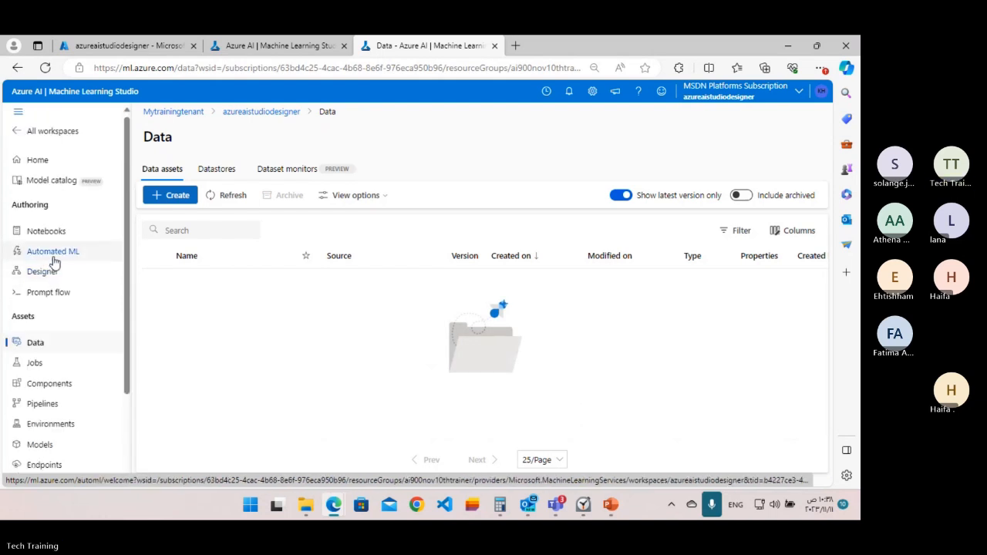
{"action": "left_click", "coordinate": [49, 273]}
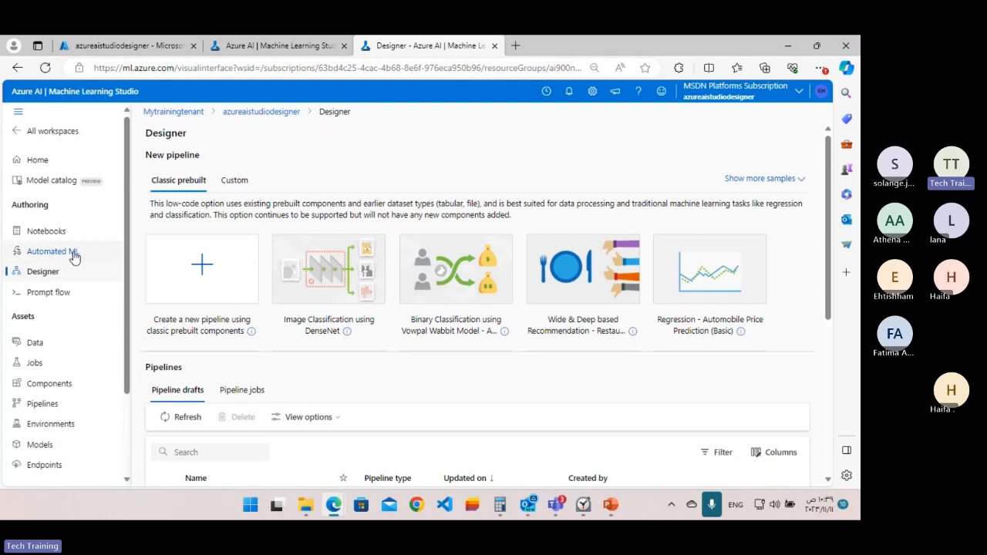
{"action": "left_click", "coordinate": [18, 113]}
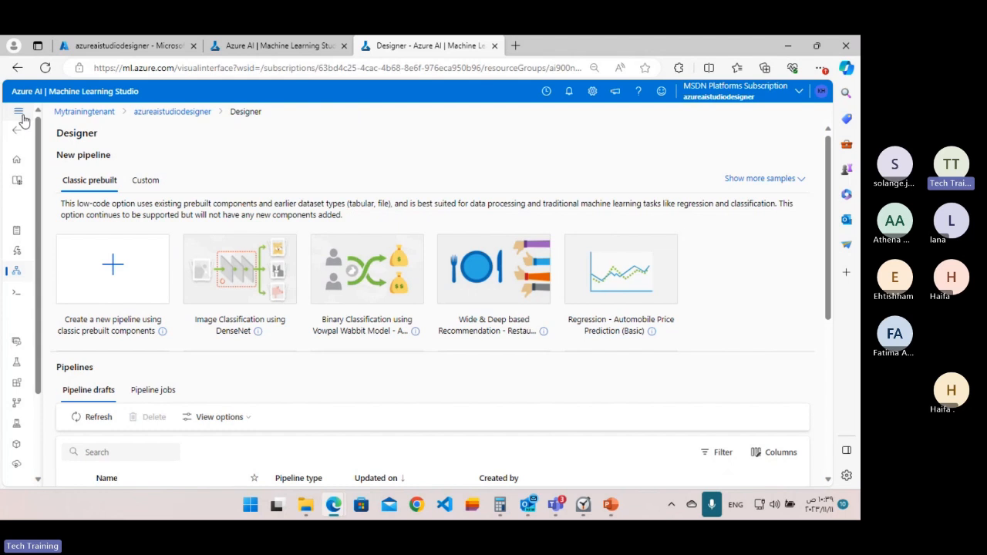
{"action": "left_click", "coordinate": [18, 114]}
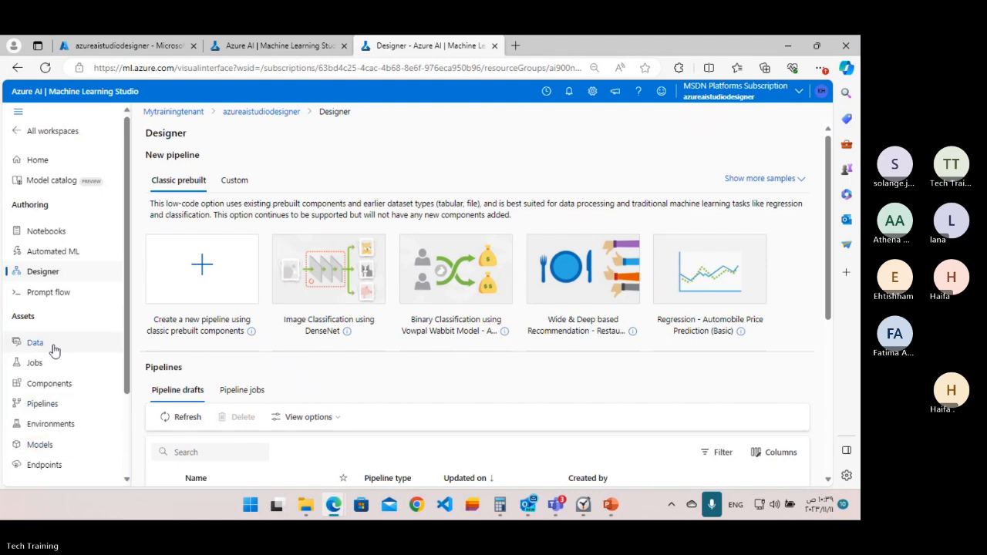
Go to the workspace's compute clusters and read through their description.
{"action": "scroll", "coordinate": [51, 347], "scroll_direction": "down", "scroll_amount": 3}
{"action": "left_click", "coordinate": [44, 417]}
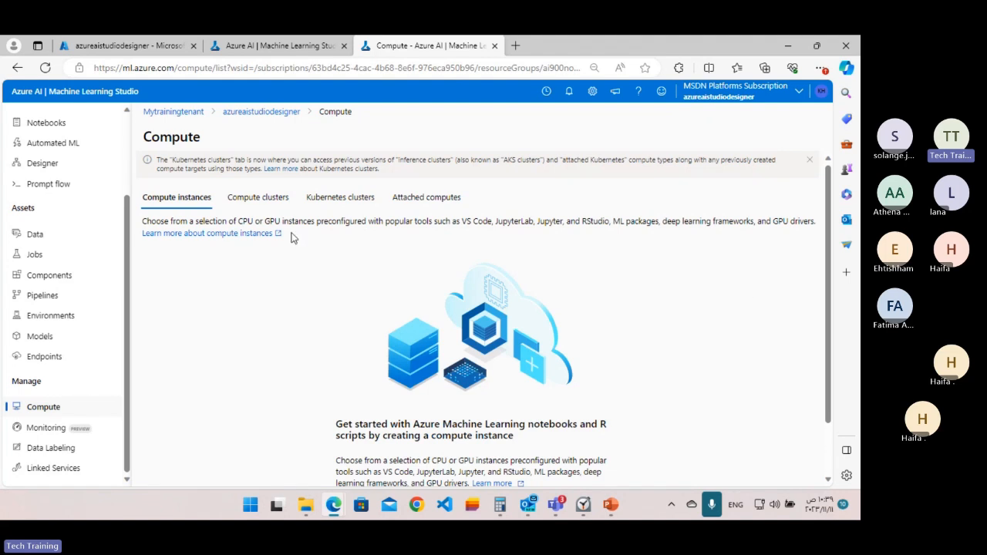
{"action": "left_click", "coordinate": [250, 202]}
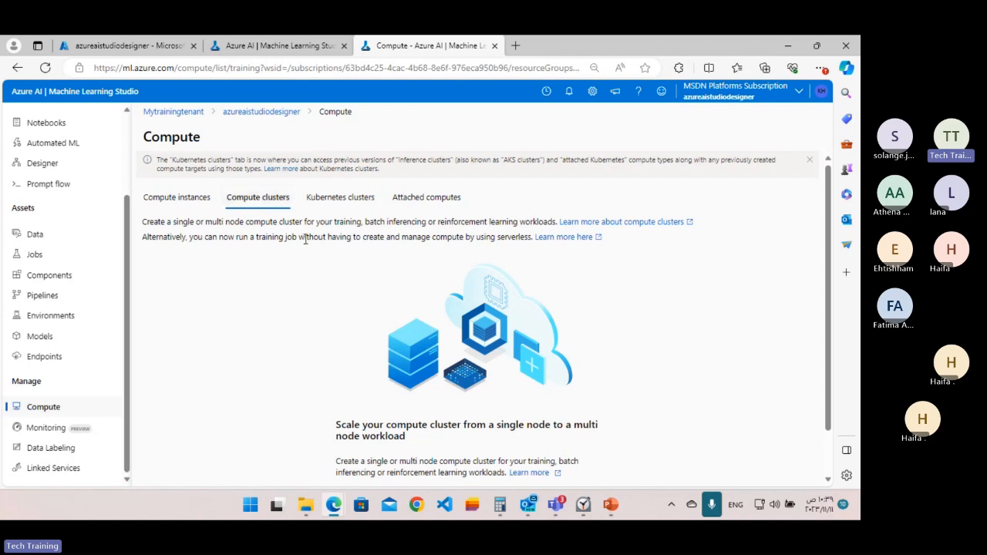
{"action": "scroll", "coordinate": [375, 227], "scroll_direction": "down", "scroll_amount": 1}
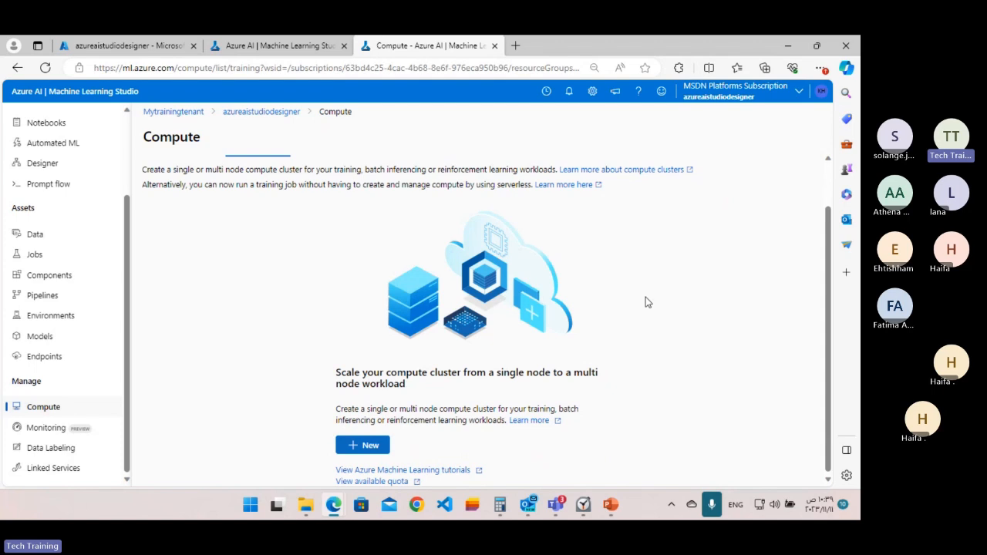
{"action": "scroll", "coordinate": [420, 320], "scroll_direction": "up", "scroll_amount": 1}
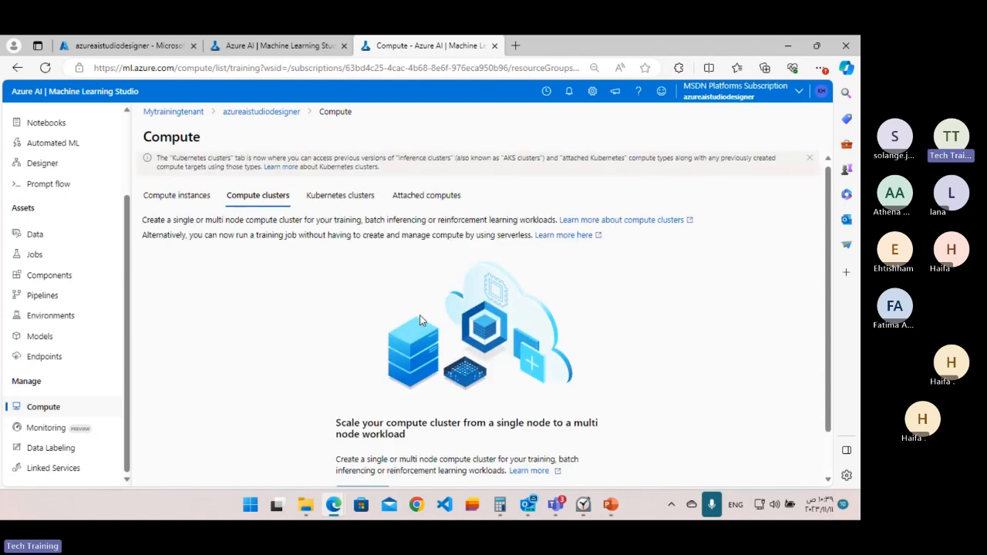
{"action": "scroll", "coordinate": [420, 320], "scroll_direction": "down", "scroll_amount": 1}
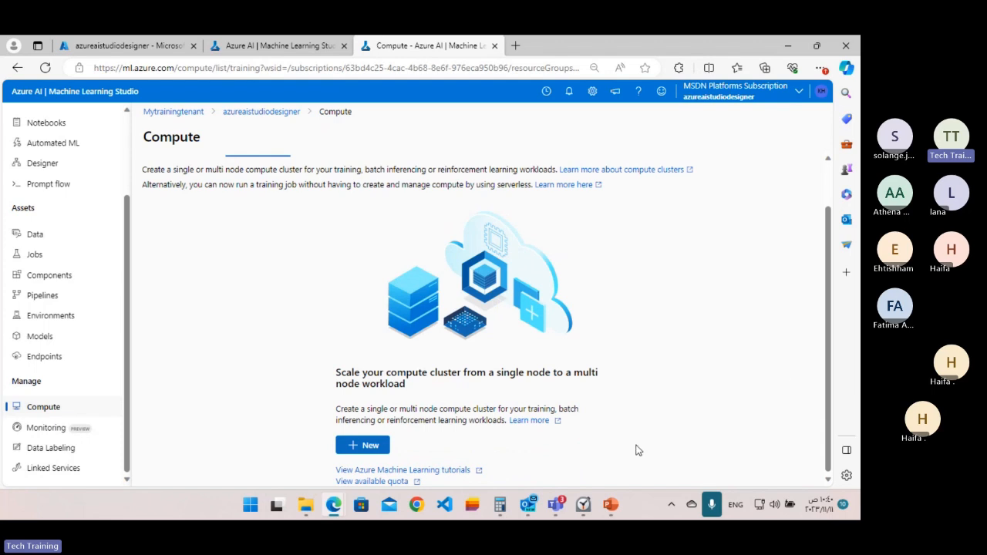
Start a new compute cluster and choose the Standard_DS11_v2 virtual machine size for it.
{"action": "left_click", "coordinate": [356, 447]}
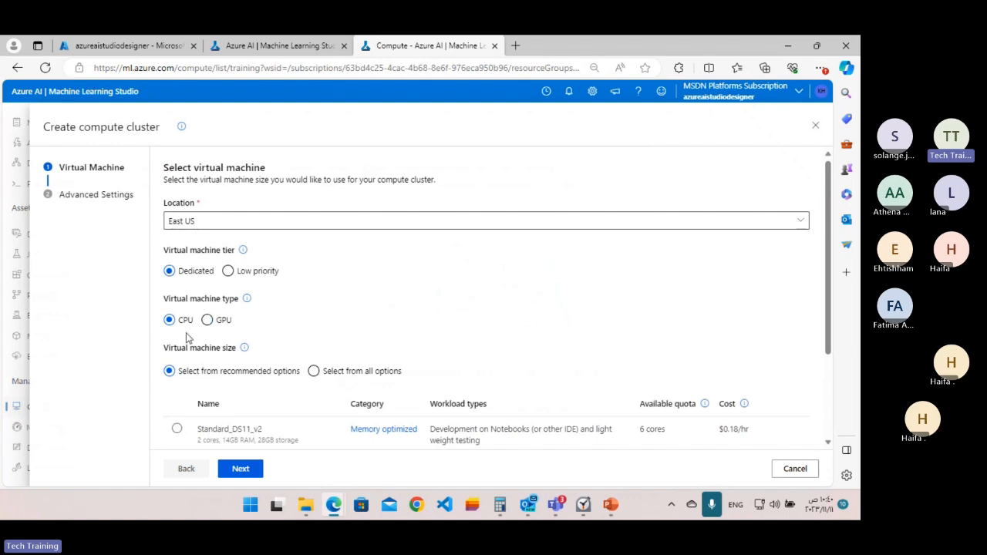
{"action": "scroll", "coordinate": [241, 321], "scroll_direction": "down", "scroll_amount": 3}
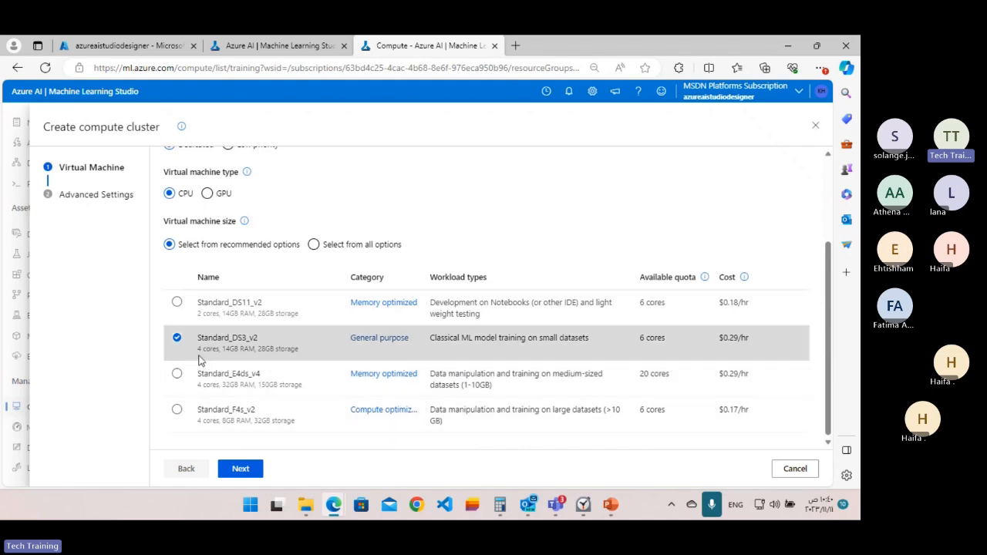
{"action": "left_click", "coordinate": [176, 303]}
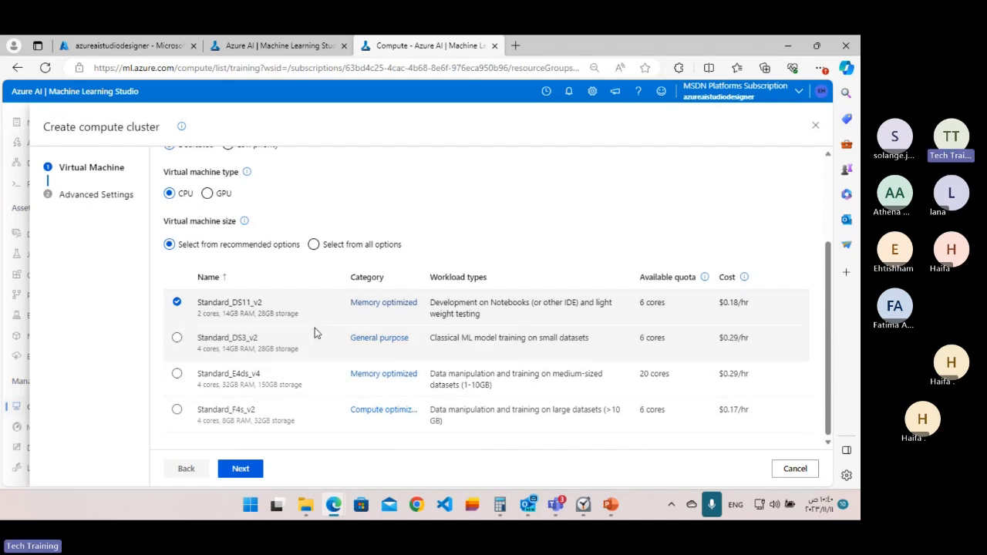
{"action": "left_click", "coordinate": [239, 469]}
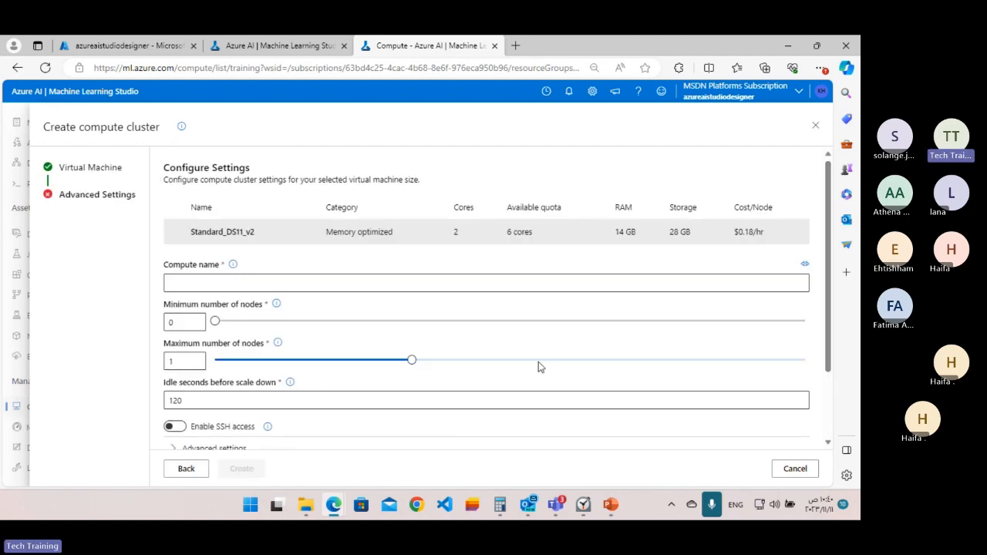
Name the new compute cluster UDSTAzMLStudiodesigner.
{"action": "left_click", "coordinate": [334, 285]}
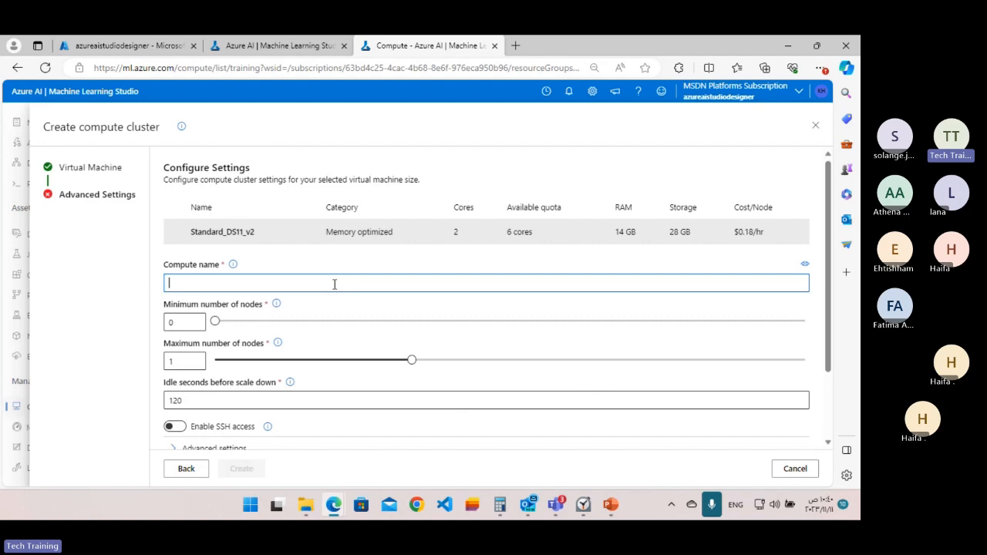
{"action": "type", "text": "UDS"}
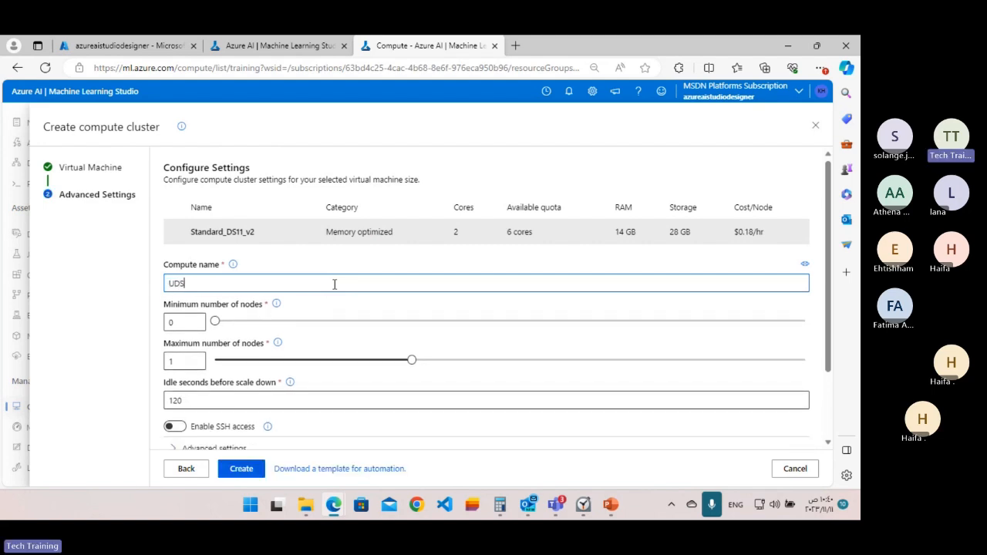
{"action": "type", "text": "T"}
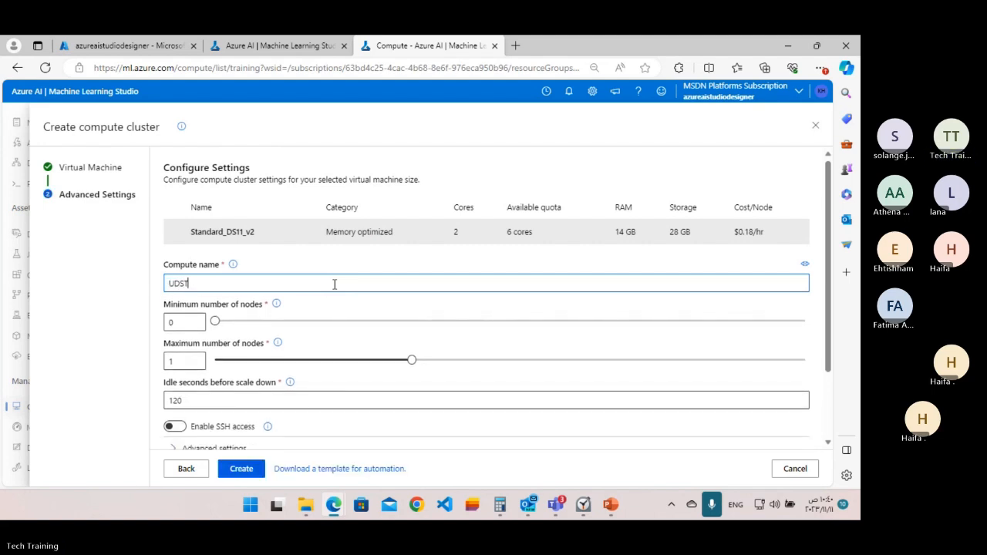
{"action": "type", "text": "A2"}
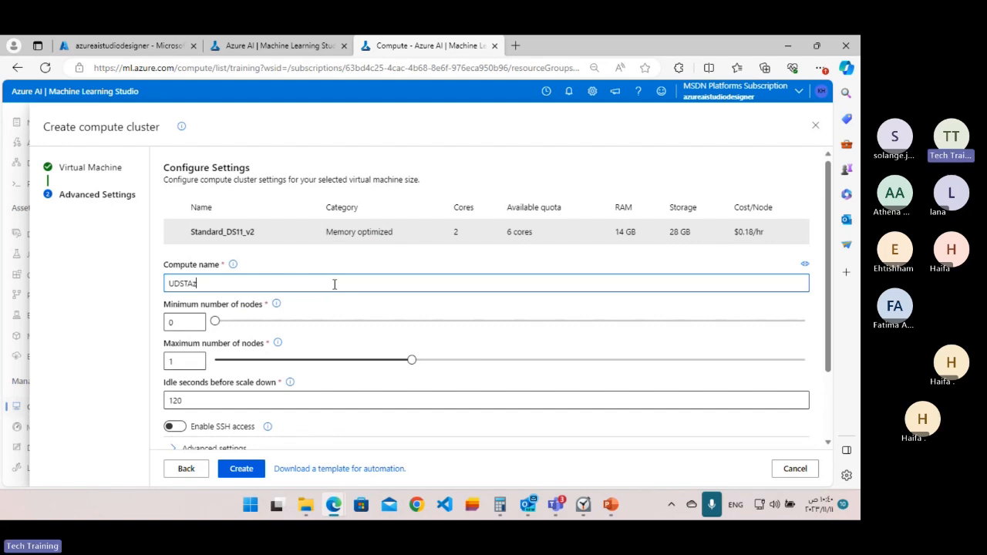
{"action": "type", "text": "ML"}
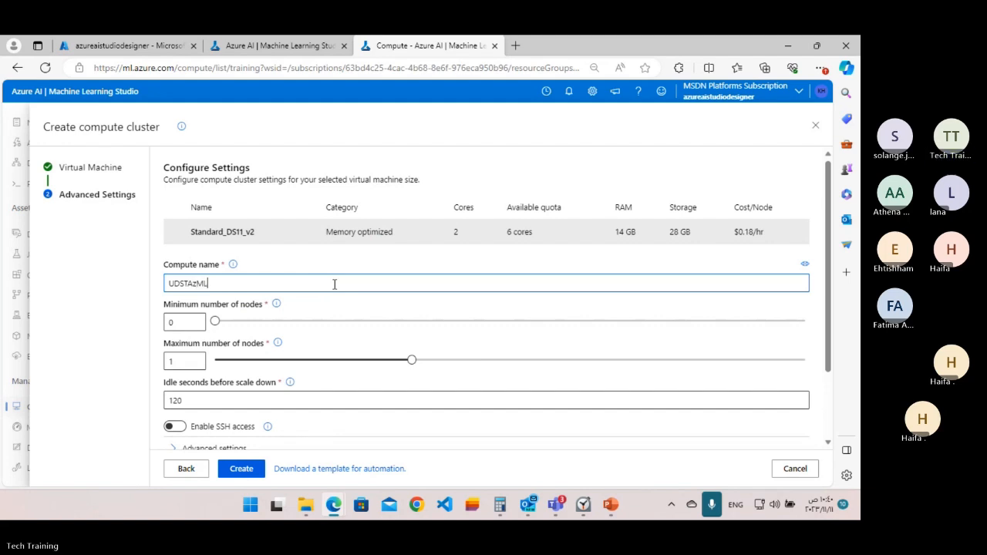
{"action": "type", "text": "Studiodesigner"}
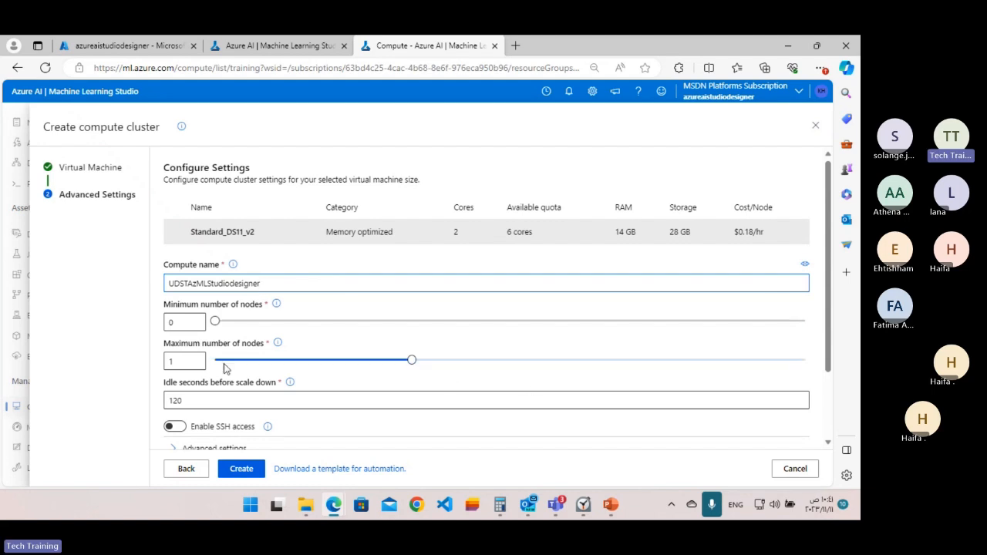
Set the cluster's maximum number of nodes to 2 and create the cluster.
{"action": "left_click_drag", "start_coordinate": [417, 364], "coordinate": [623, 364]}
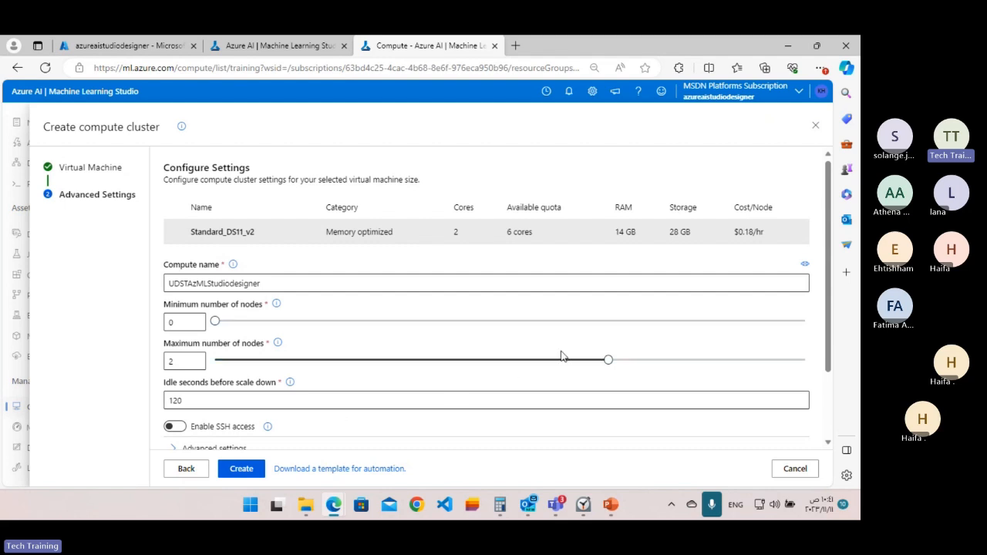
{"action": "scroll", "coordinate": [563, 355], "scroll_direction": "down", "scroll_amount": 2}
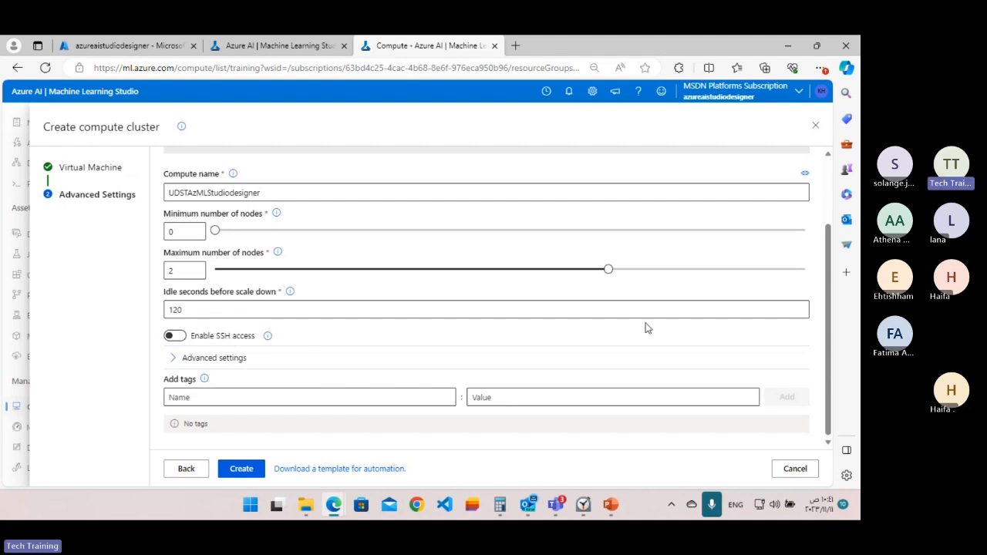
{"action": "left_click", "coordinate": [235, 471]}
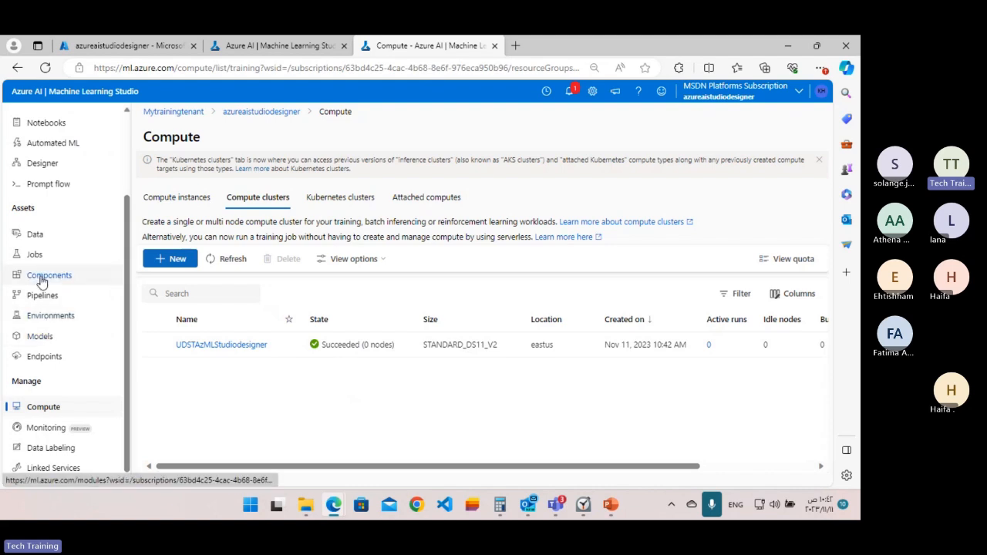
Start a new tabular data asset named diabetes-data with the description "Diabetes data" and continue to its data source.
{"action": "left_click", "coordinate": [35, 237]}
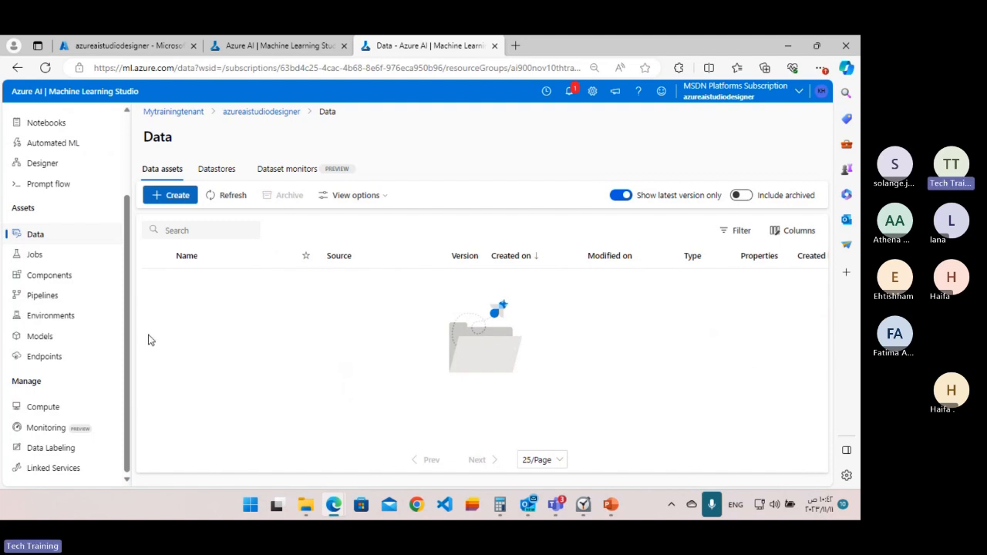
{"action": "left_click", "coordinate": [165, 196]}
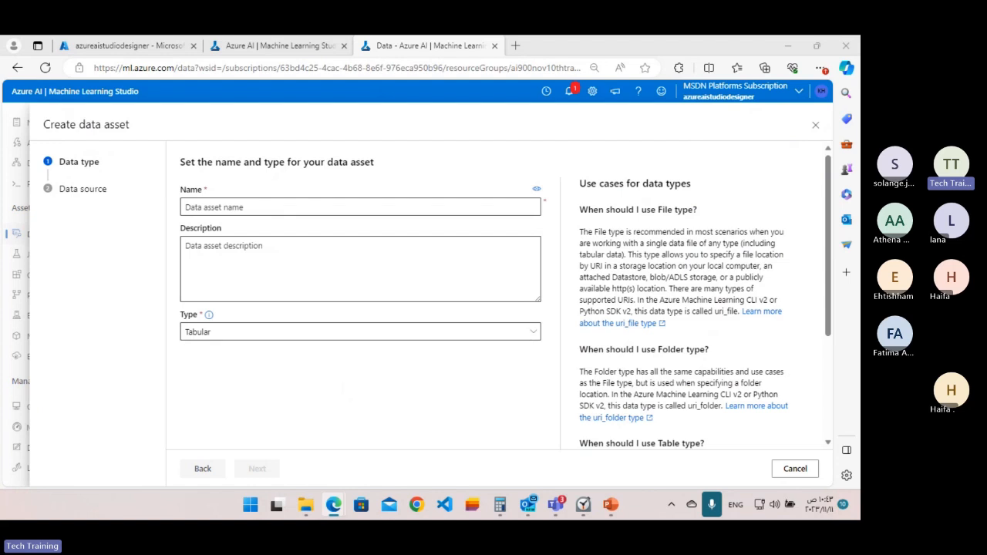
{"action": "left_click", "coordinate": [237, 208]}
{"action": "type", "text": "diabetes-data"}
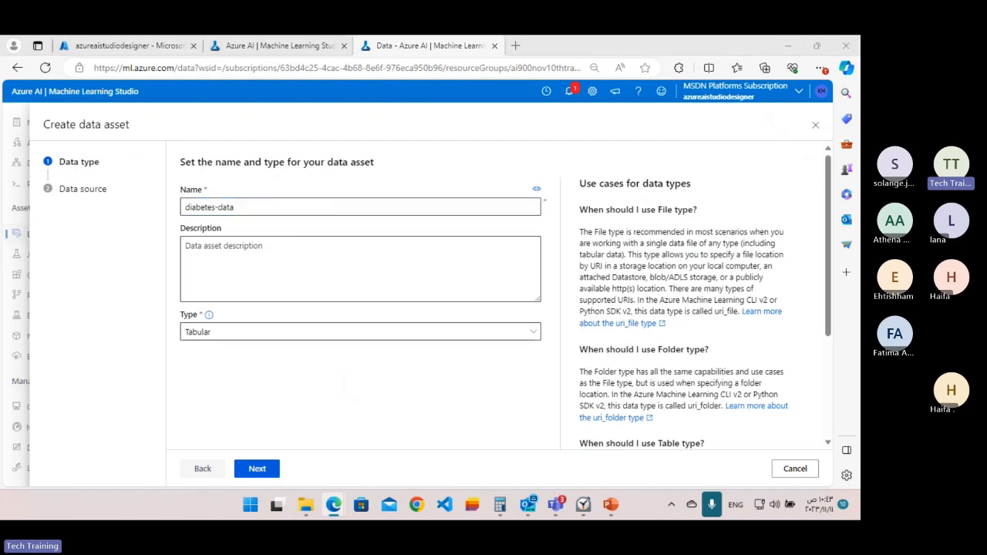
{"action": "left_click", "coordinate": [190, 248]}
{"action": "type", "text": "Diabetes data"}
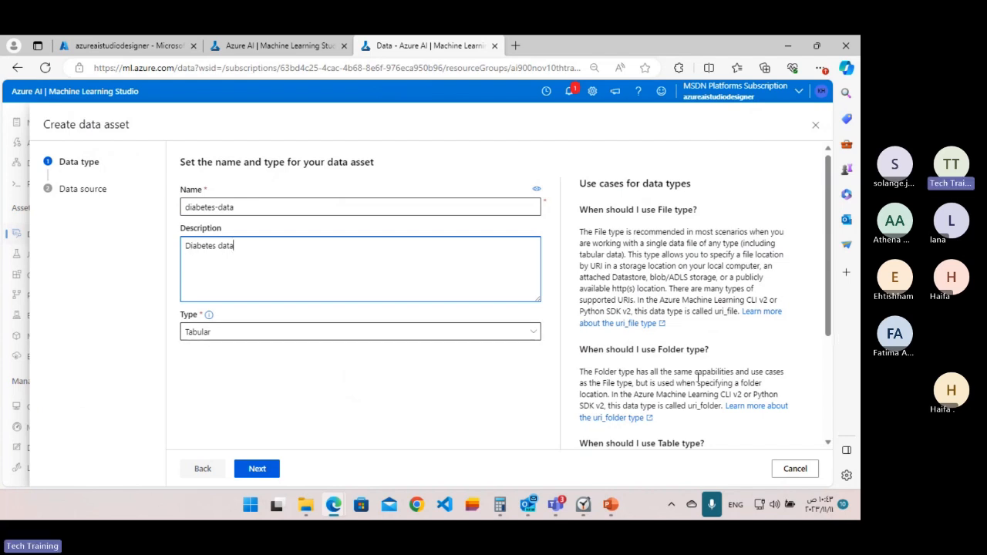
{"action": "scroll", "coordinate": [335, 357], "scroll_direction": "down", "scroll_amount": 2}
{"action": "scroll", "coordinate": [286, 462], "scroll_direction": "up", "scroll_amount": 1}
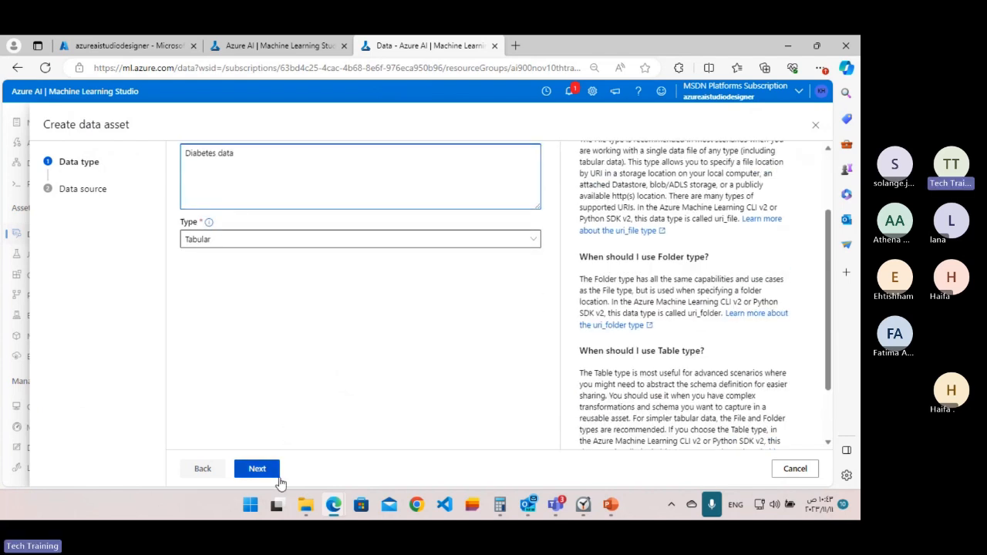
{"action": "left_click", "coordinate": [256, 472]}
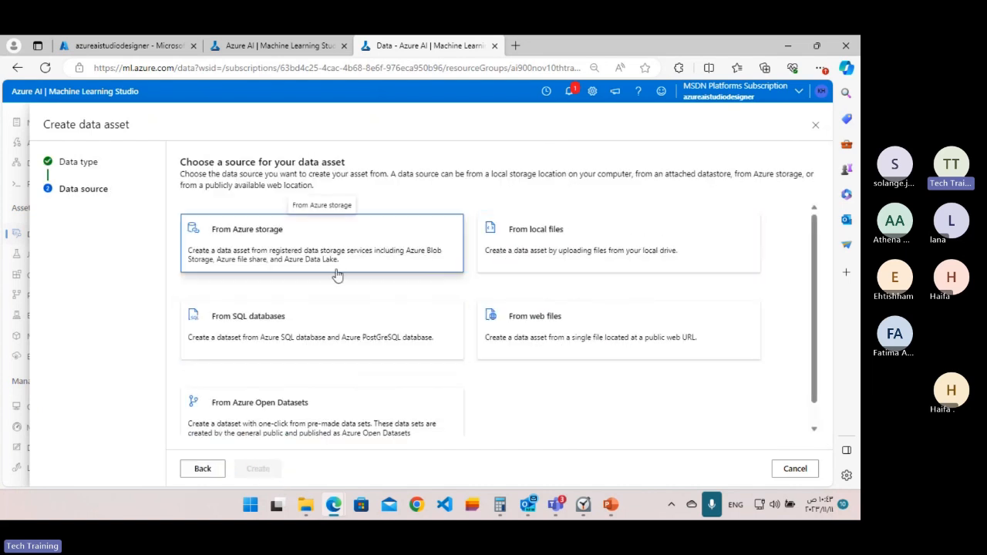
{"action": "left_click", "coordinate": [546, 350]}
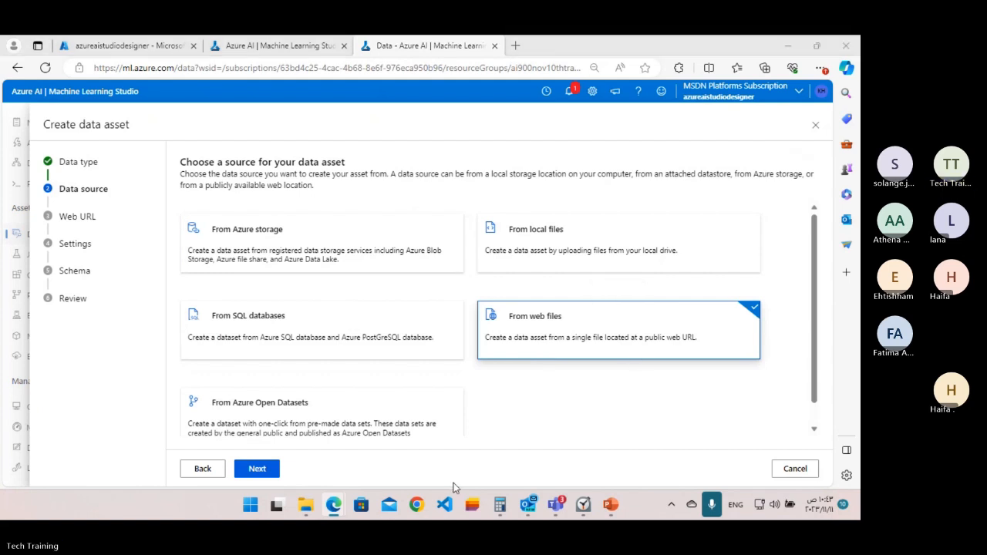
{"action": "left_click", "coordinate": [257, 469]}
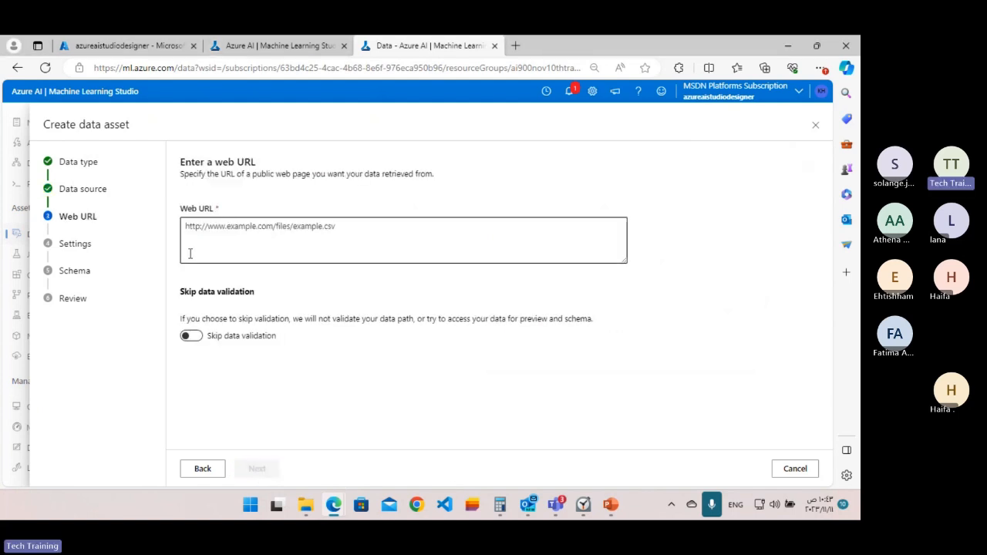
{"action": "left_click", "coordinate": [193, 224]}
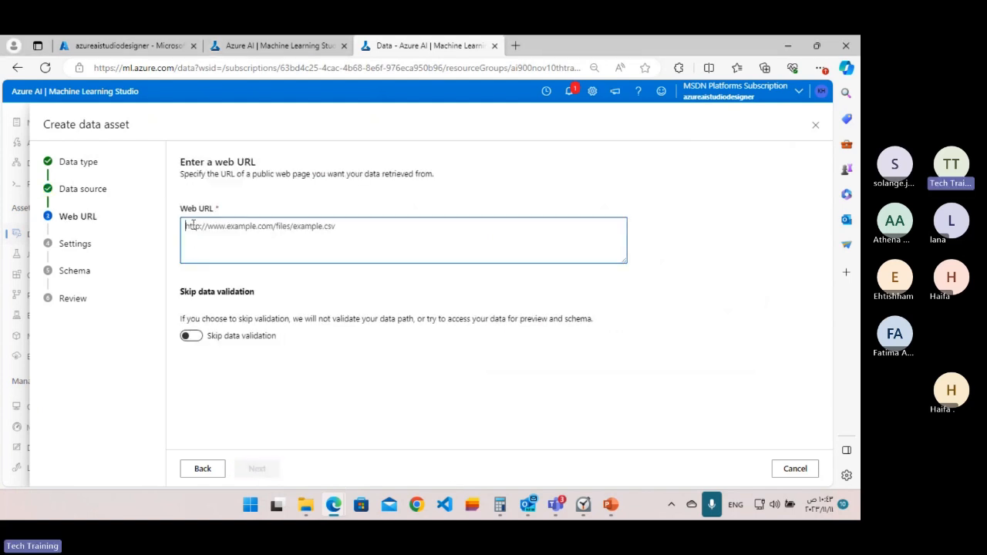
{"action": "type", "text": "https://aka.ms/diabetes-data"}
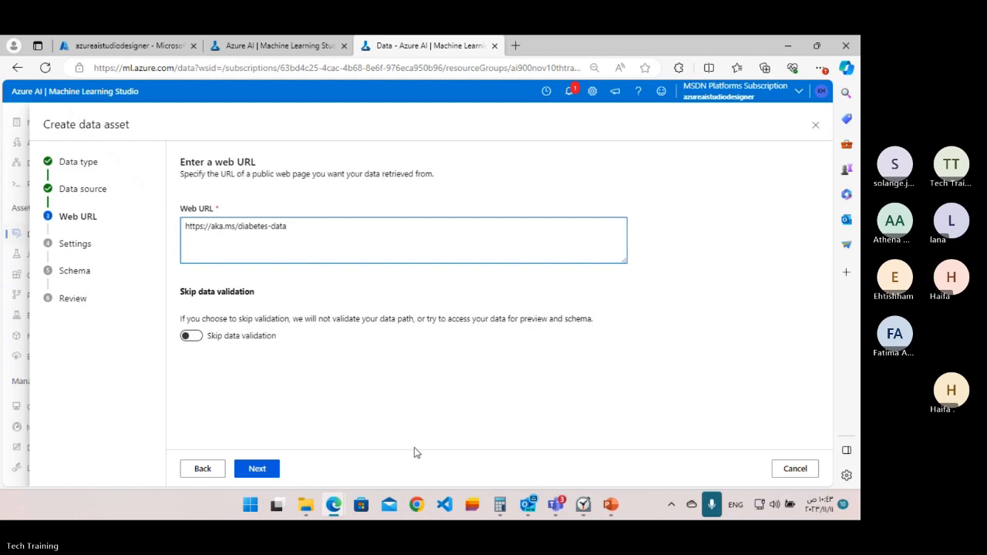
{"action": "left_click", "coordinate": [259, 468]}
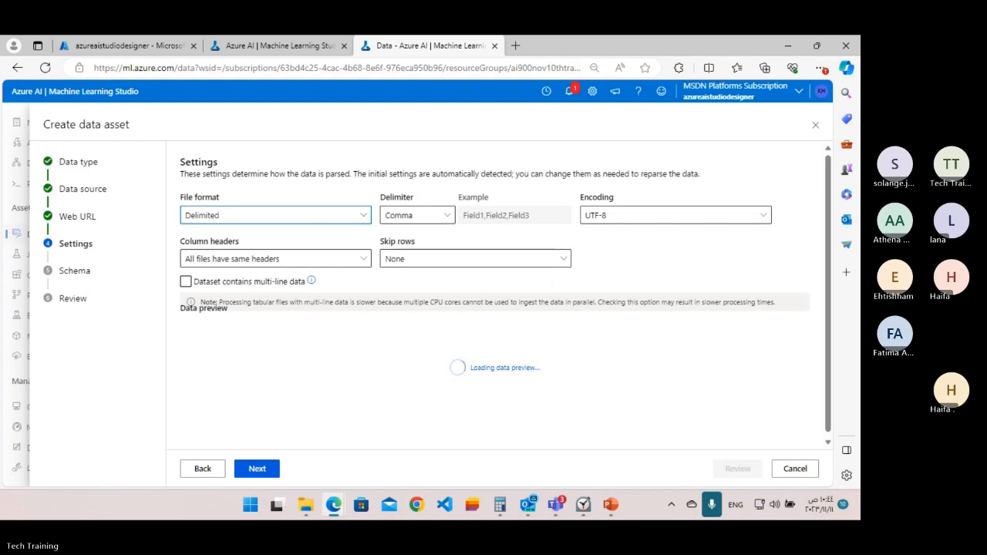
Set the column headers to "Only first file has headers", accept the detected schema and create the data asset.
{"action": "left_click", "coordinate": [367, 263]}
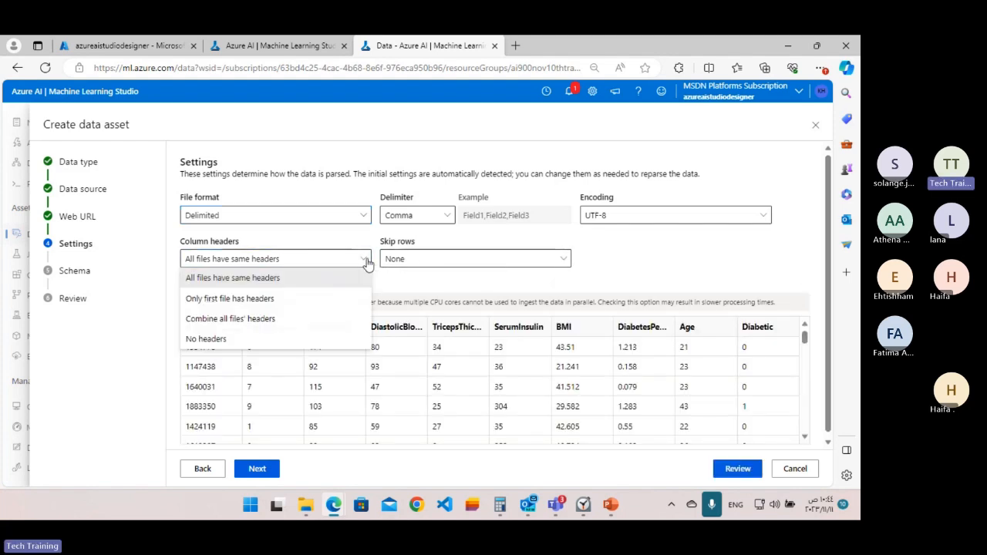
{"action": "left_click", "coordinate": [286, 300]}
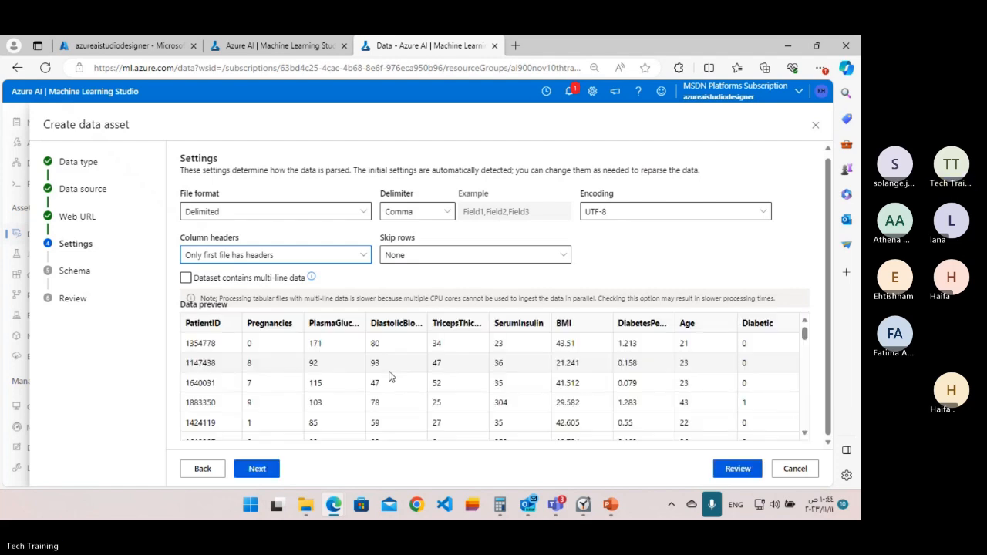
{"action": "left_click", "coordinate": [271, 470]}
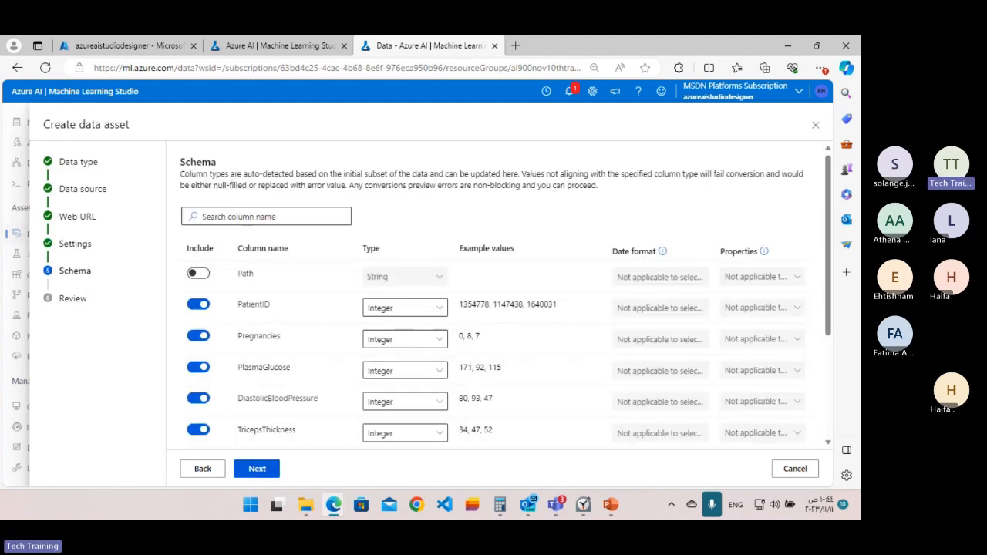
{"action": "left_click", "coordinate": [258, 472]}
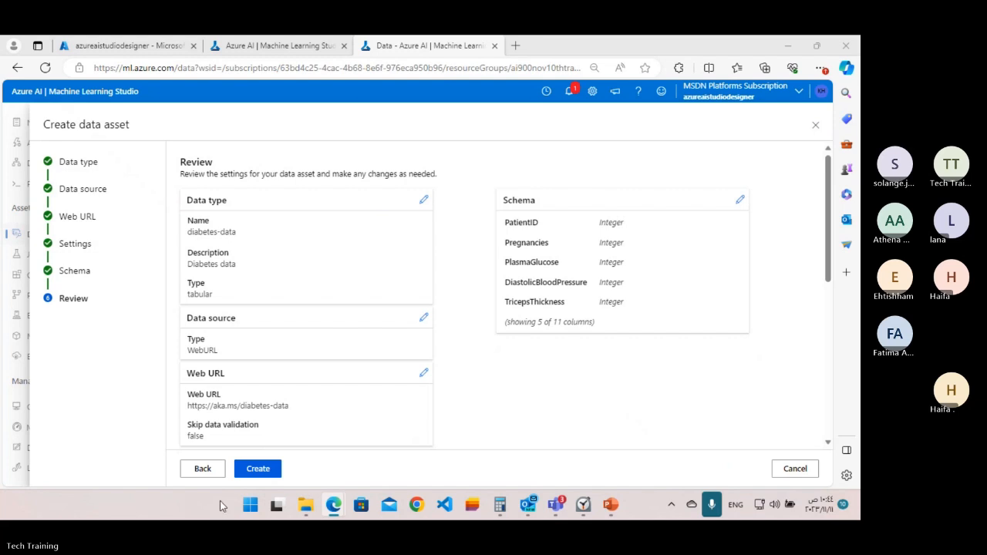
{"action": "left_click", "coordinate": [247, 476]}
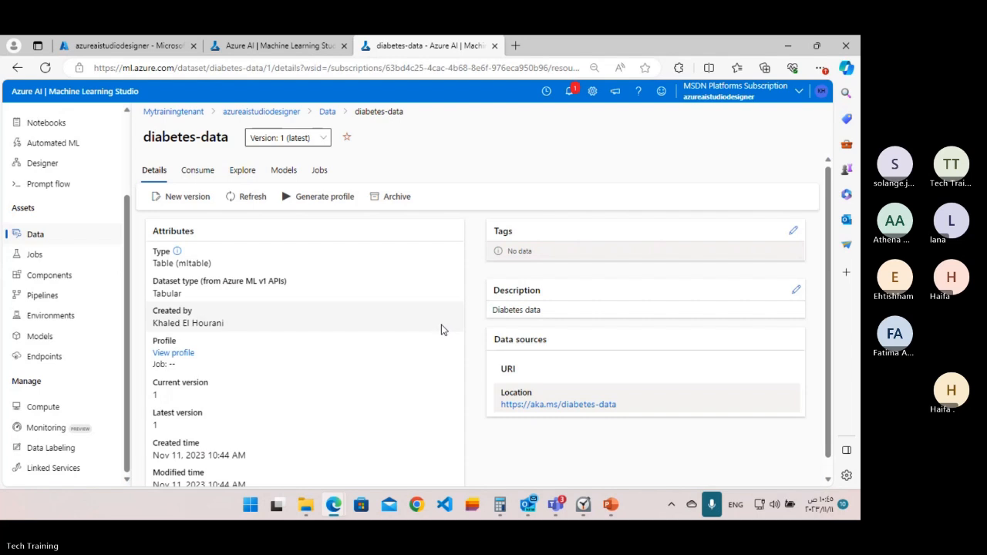
{"action": "scroll", "coordinate": [441, 329], "scroll_direction": "down", "scroll_amount": 1}
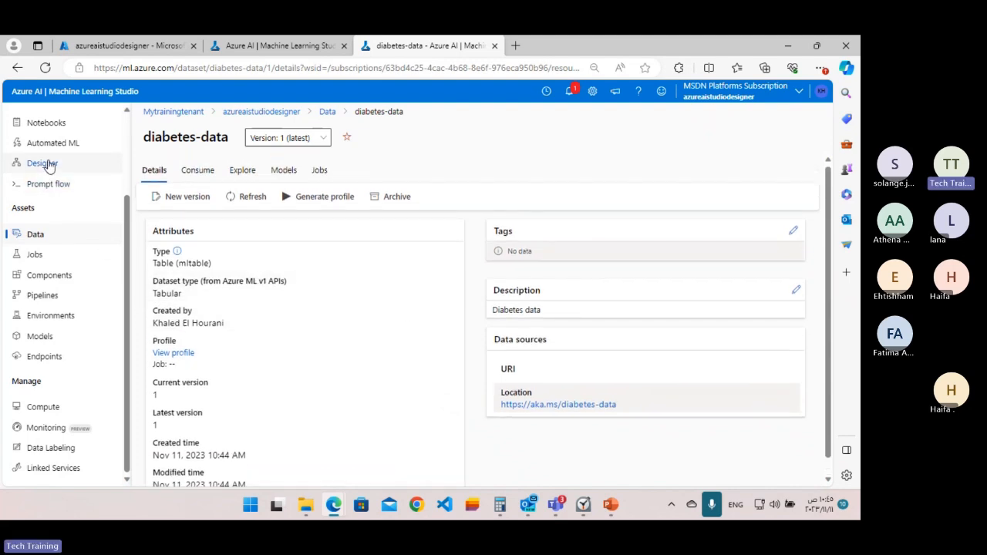
Create a new Designer pipeline using classic prebuilt components and rename its draft to Diabetes Training.
{"action": "left_click", "coordinate": [44, 164]}
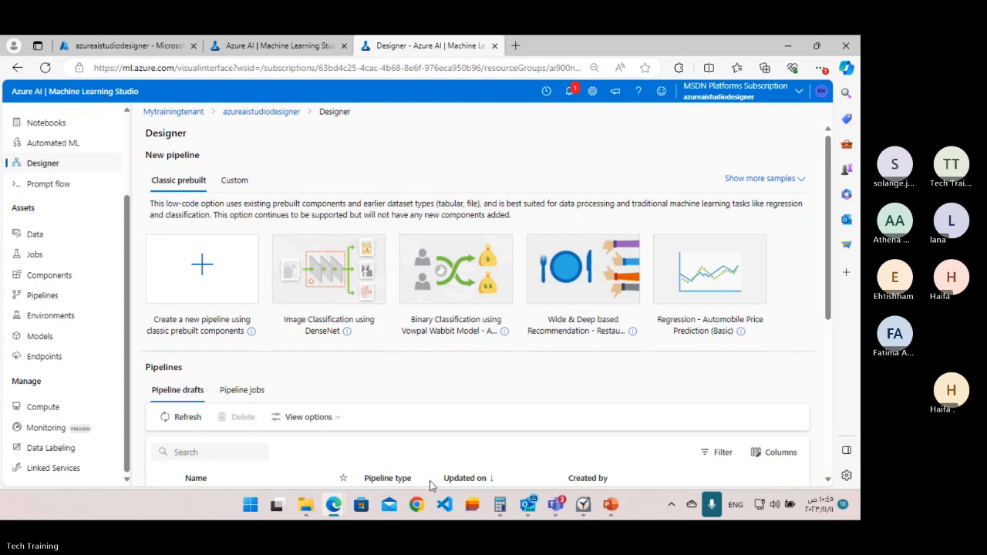
{"action": "left_click", "coordinate": [205, 273]}
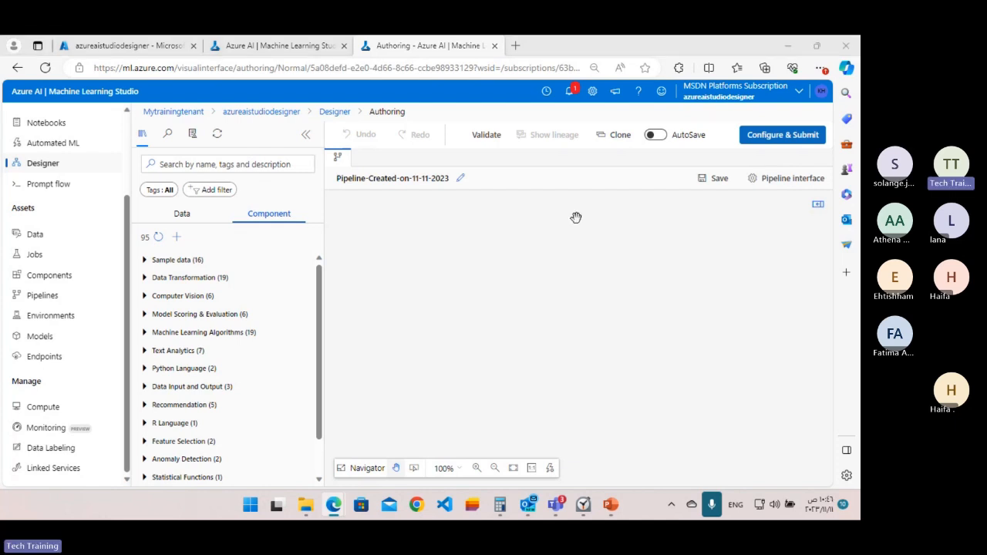
{"action": "left_click", "coordinate": [462, 180]}
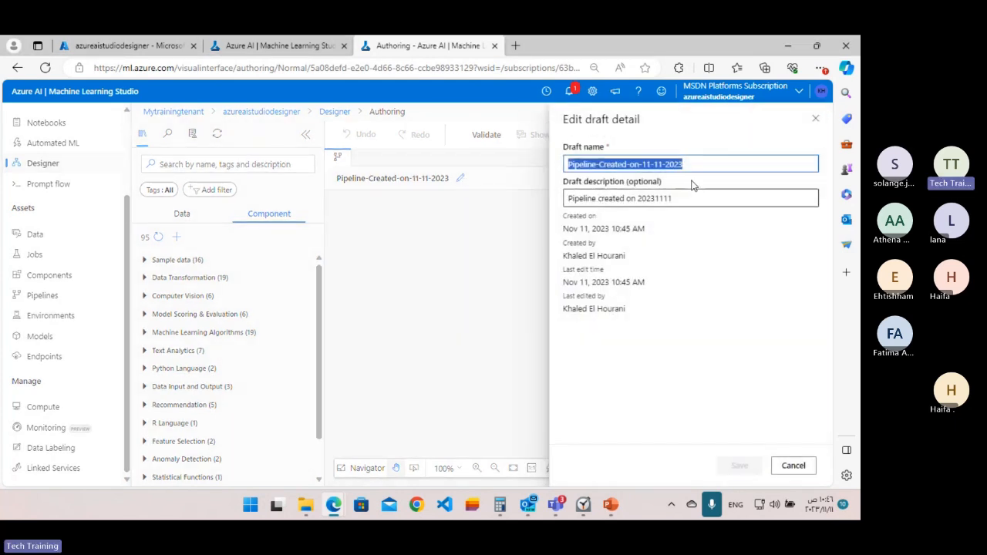
{"action": "type", "text": "Diabetes Training"}
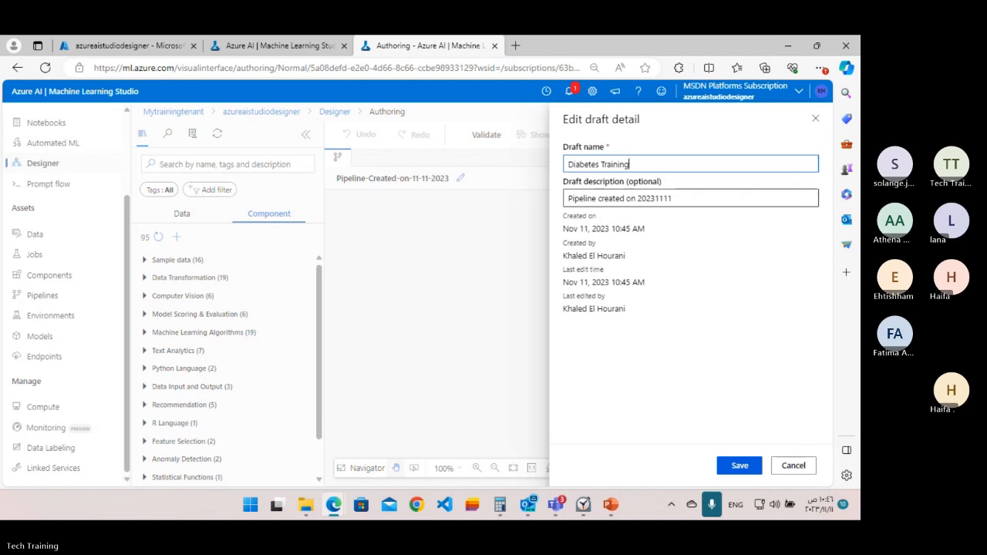
{"action": "left_click", "coordinate": [739, 465]}
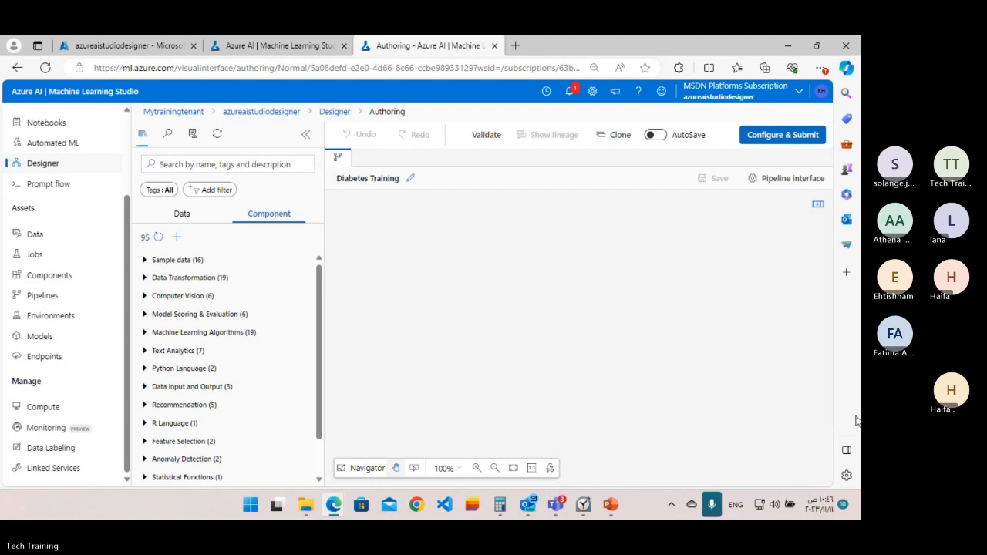
Look through the pipeline's component library, including its sample data, and show the workspace's own data assets.
{"action": "left_click", "coordinate": [177, 237]}
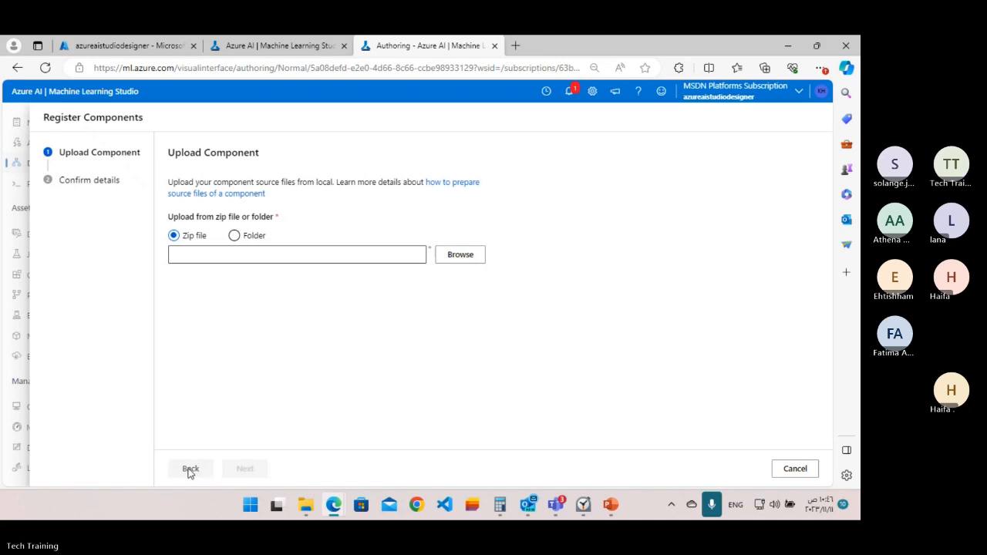
{"action": "left_click", "coordinate": [190, 471]}
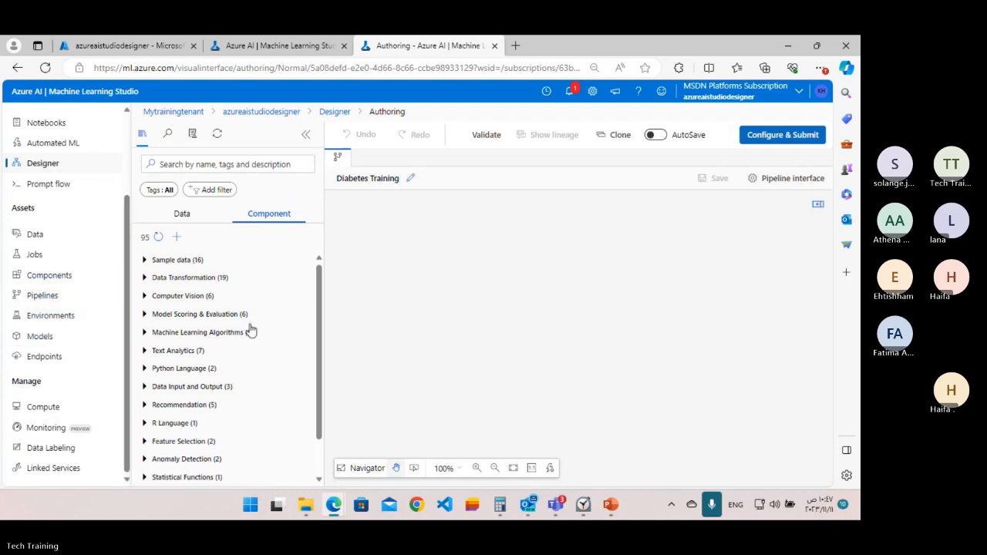
{"action": "scroll", "coordinate": [246, 331], "scroll_direction": "down", "scroll_amount": 2}
{"action": "scroll", "coordinate": [238, 332], "scroll_direction": "up", "scroll_amount": 2}
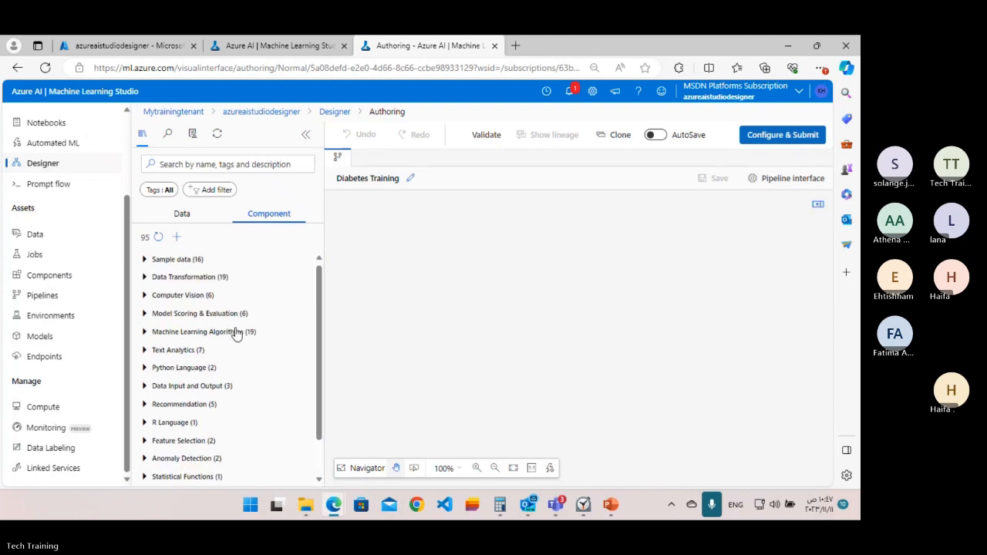
{"action": "left_click", "coordinate": [145, 260]}
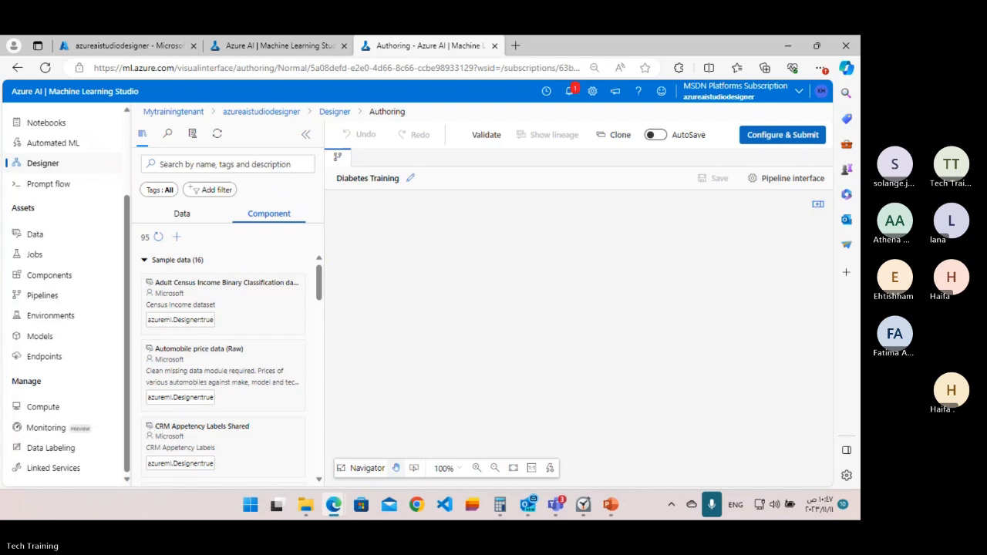
{"action": "left_click", "coordinate": [172, 219]}
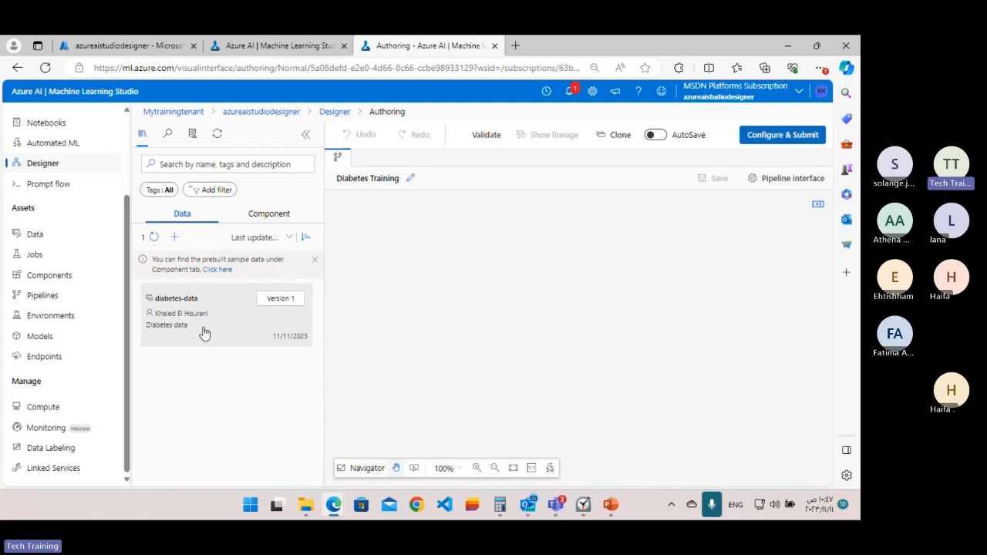
Add the diabetes-data asset to the Diabetes Training pipeline and place its node near the upper edge of the canvas.
{"action": "left_click", "coordinate": [259, 213]}
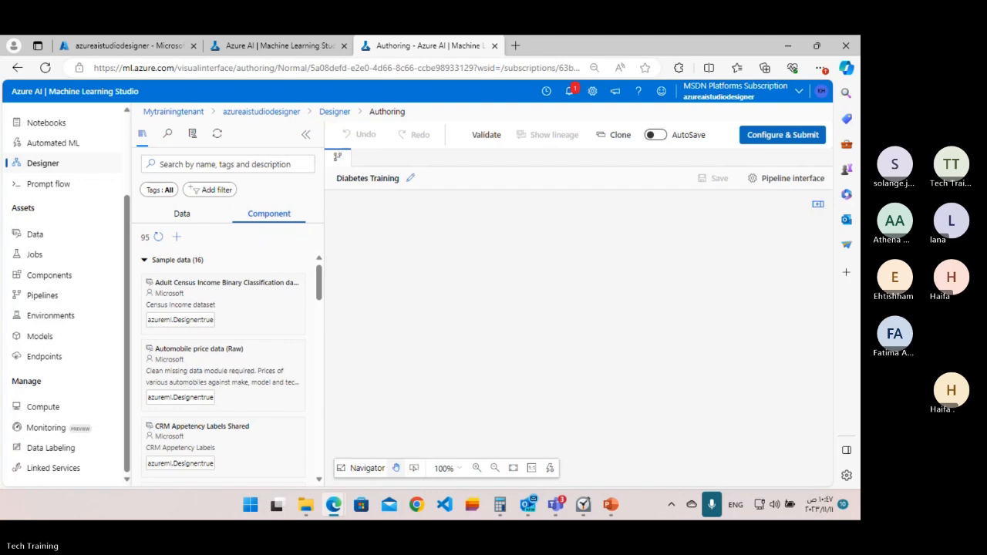
{"action": "left_click", "coordinate": [186, 215]}
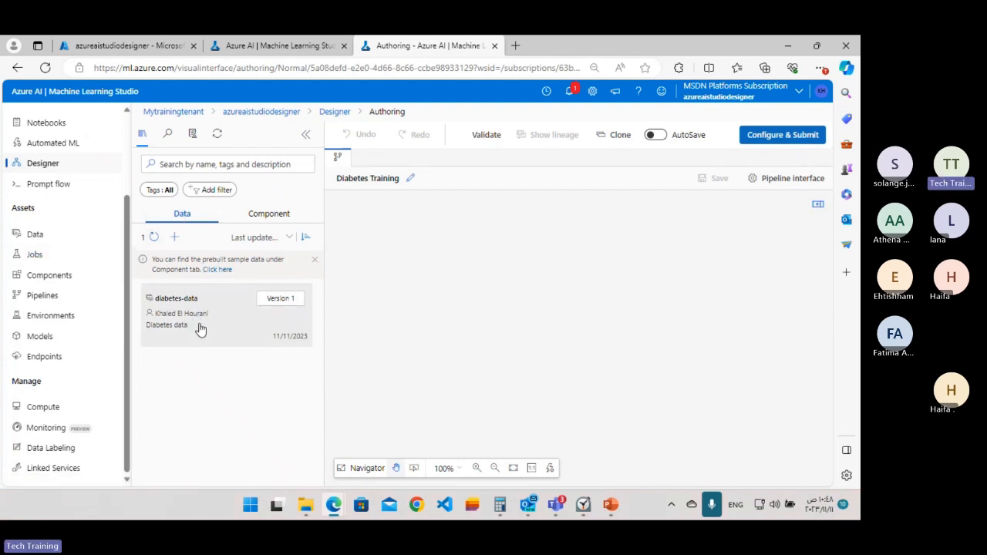
{"action": "mouse_move", "coordinate": [199, 329]}
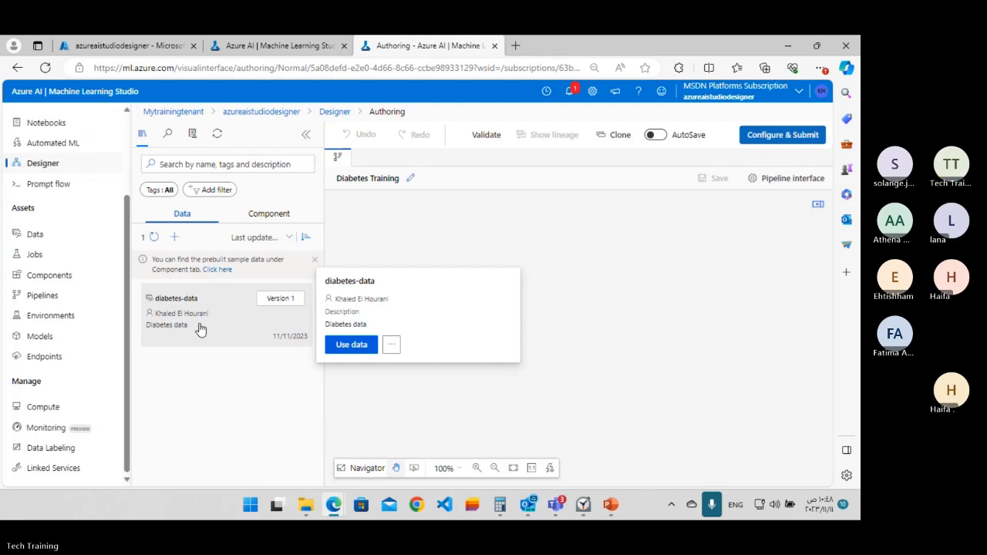
{"action": "left_click", "coordinate": [201, 329]}
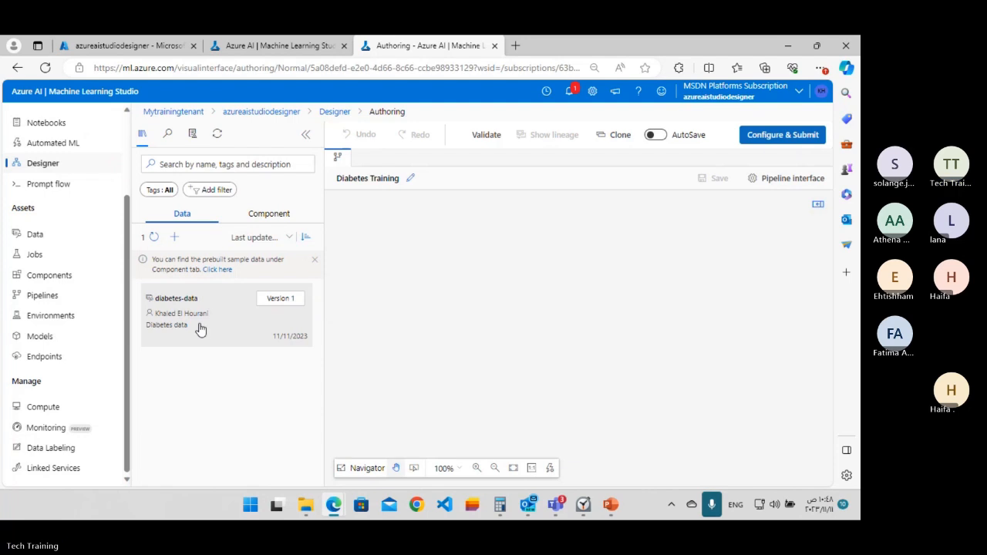
{"action": "right_click", "coordinate": [199, 329]}
{"action": "left_click", "coordinate": [178, 330]}
{"action": "mouse_move", "coordinate": [194, 308]}
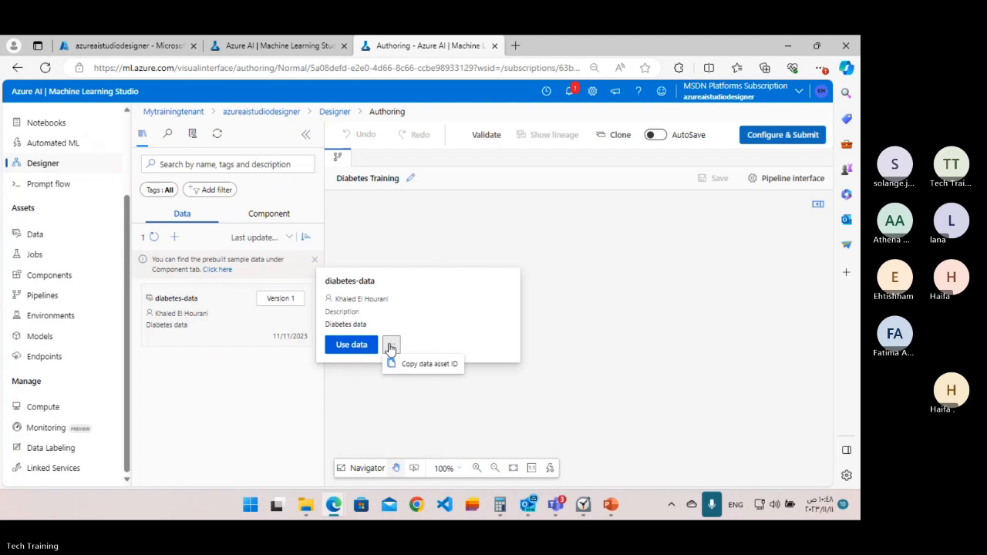
{"action": "left_click", "coordinate": [359, 344]}
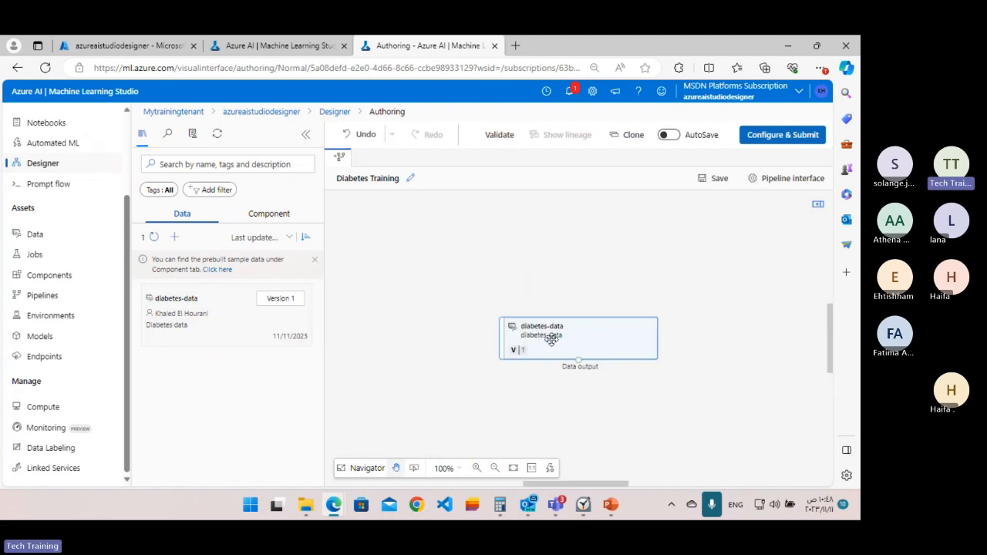
{"action": "left_click_drag", "start_coordinate": [550, 334], "coordinate": [567, 240]}
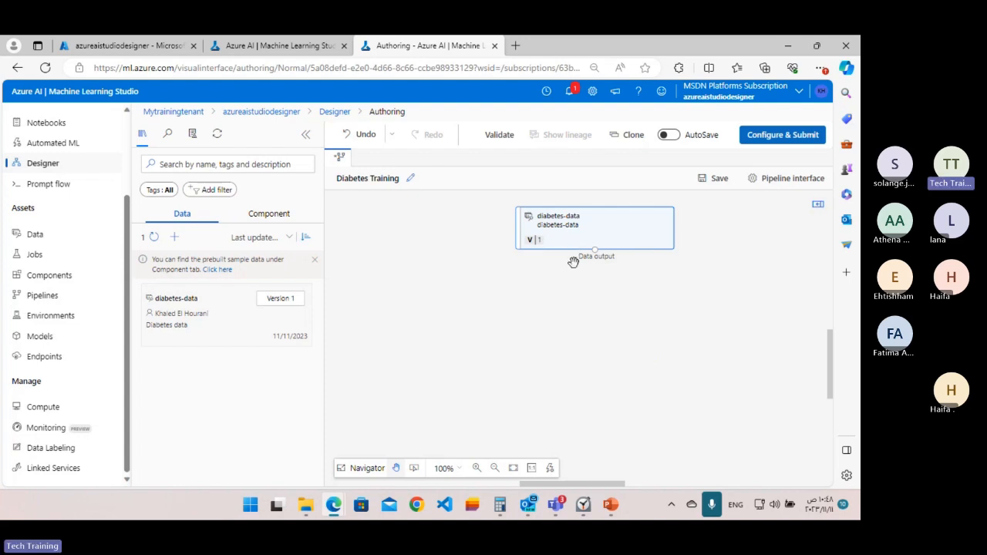
{"action": "left_click_drag", "start_coordinate": [599, 297], "coordinate": [488, 359]}
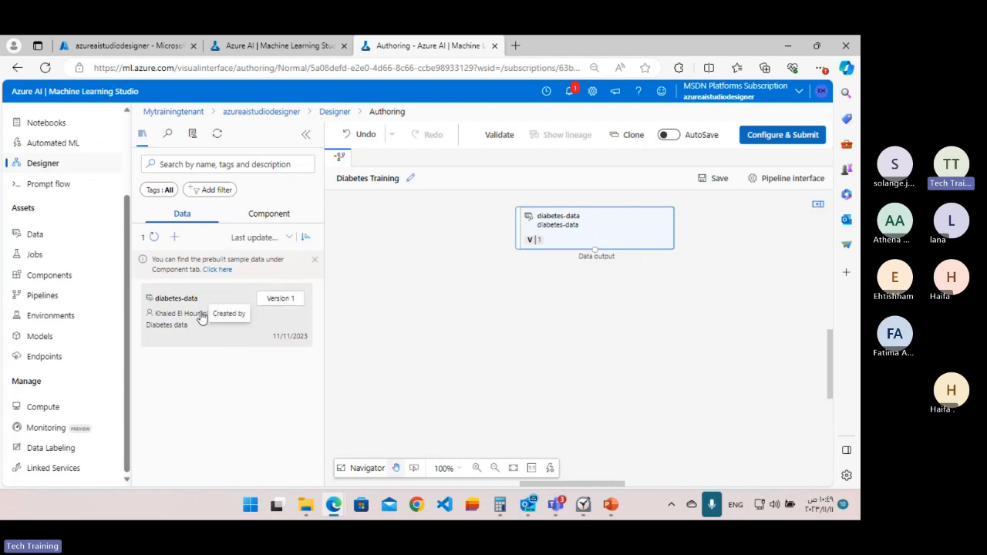
Look through the prebuilt sample datasets in the component library and collapse the Sample data group to show the component categories.
{"action": "mouse_move", "coordinate": [206, 306]}
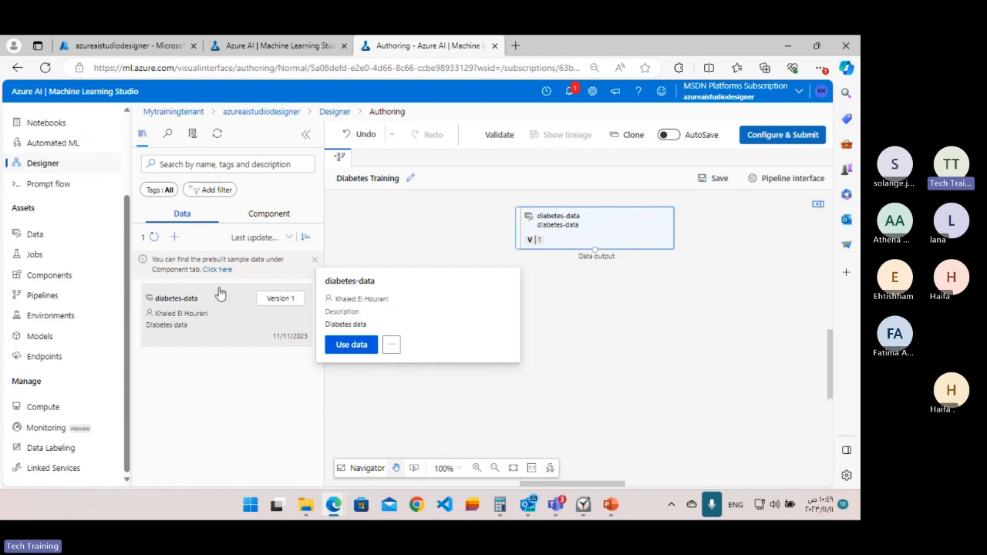
{"action": "left_click", "coordinate": [217, 269]}
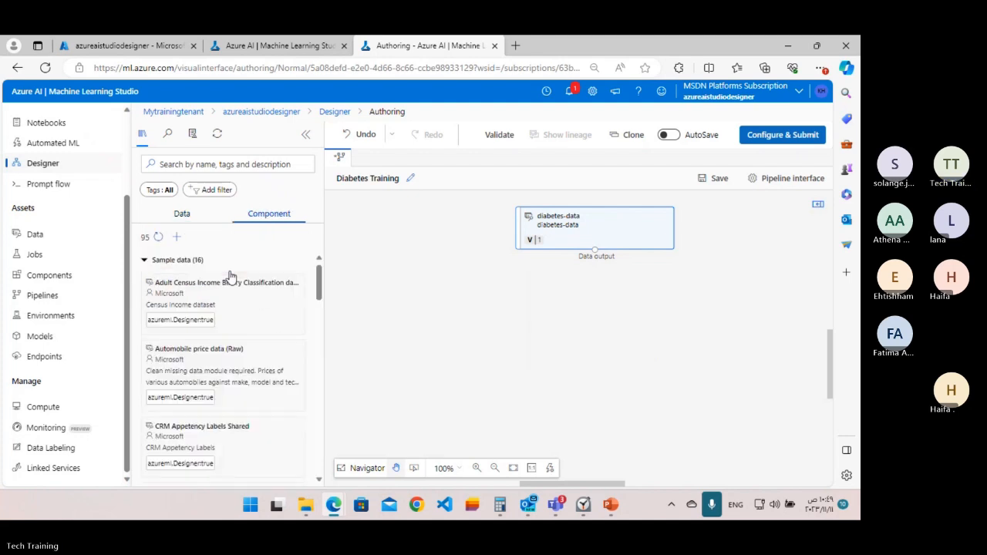
{"action": "mouse_move", "coordinate": [241, 316]}
{"action": "scroll", "coordinate": [224, 335], "scroll_direction": "down", "scroll_amount": 1}
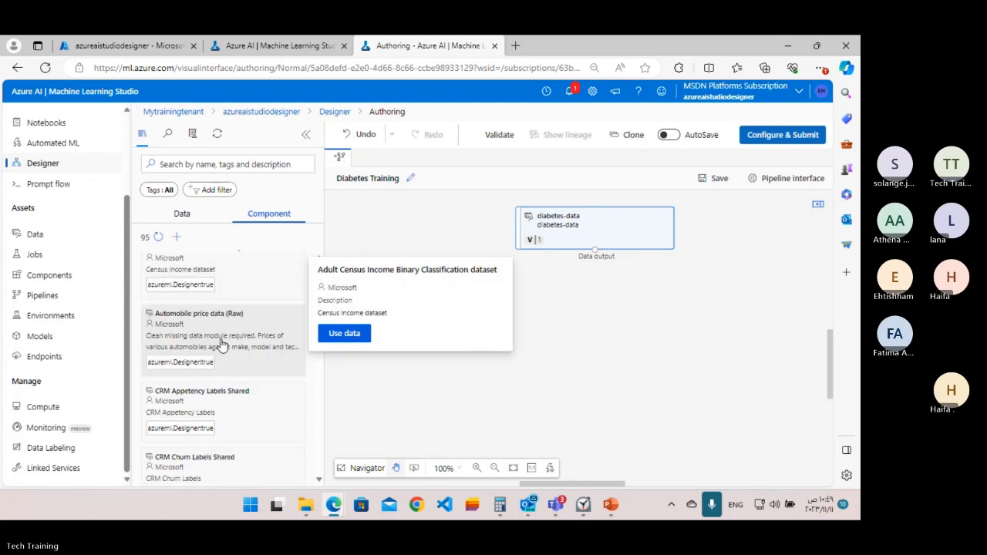
{"action": "scroll", "coordinate": [221, 346], "scroll_direction": "down", "scroll_amount": 2}
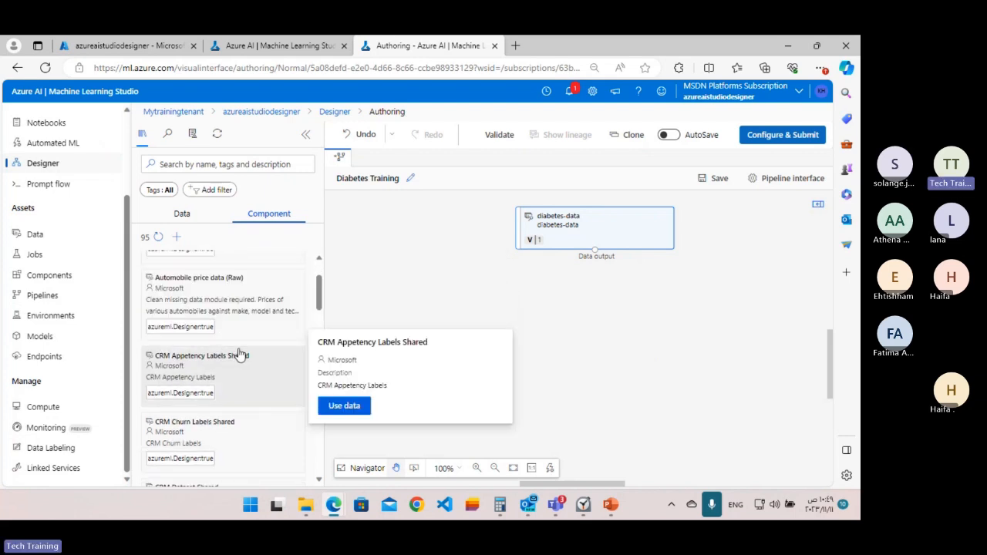
{"action": "scroll", "coordinate": [239, 353], "scroll_direction": "down", "scroll_amount": 2}
{"action": "scroll", "coordinate": [239, 354], "scroll_direction": "up", "scroll_amount": 5}
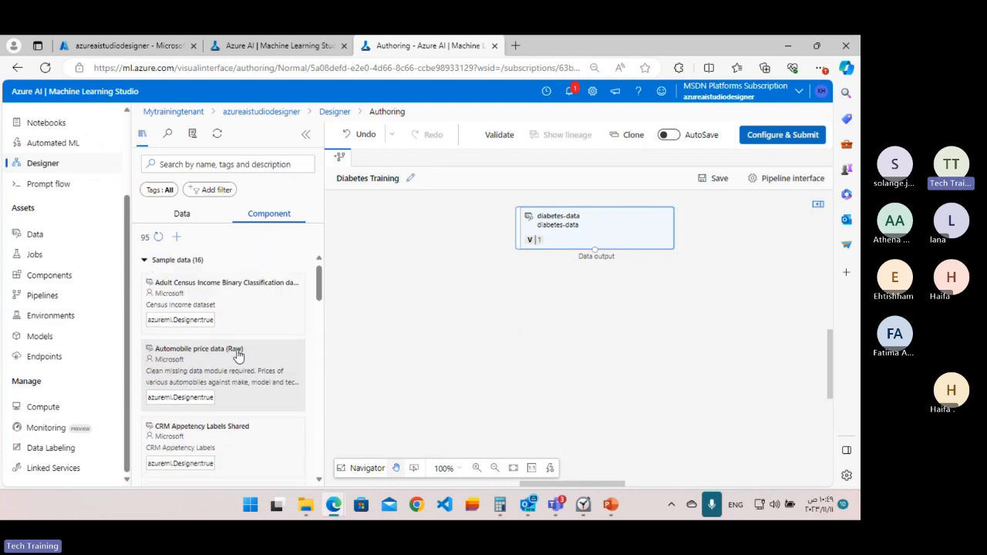
{"action": "left_click", "coordinate": [144, 259]}
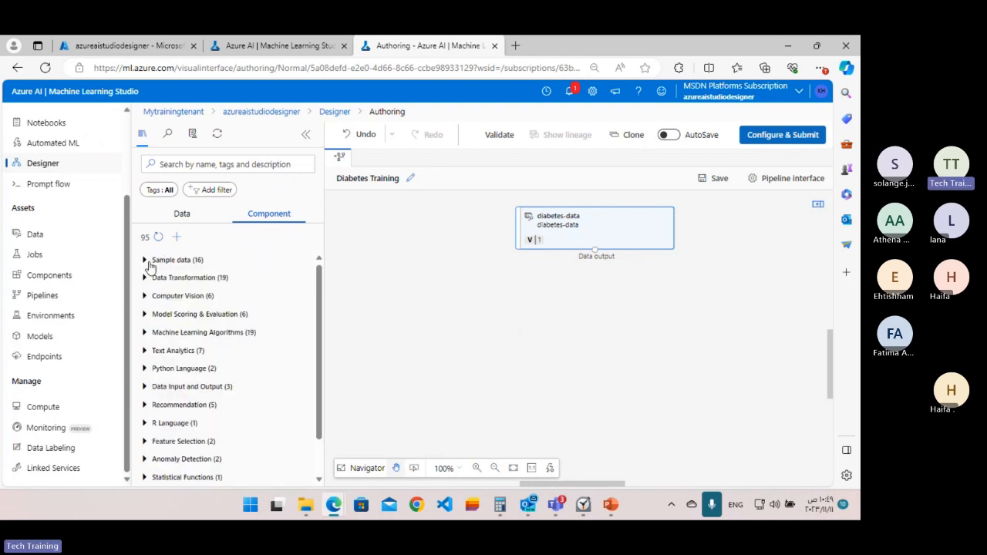
{"action": "left_click", "coordinate": [147, 261]}
{"action": "left_click", "coordinate": [158, 237]}
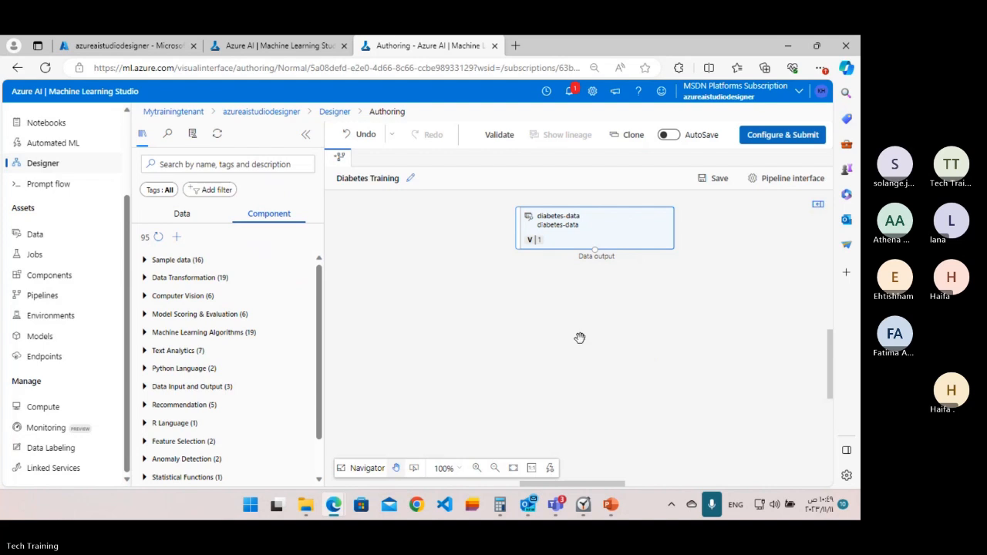
Review the diabetes-data node's parameters and preview the rows of its data output.
{"action": "left_click", "coordinate": [535, 240]}
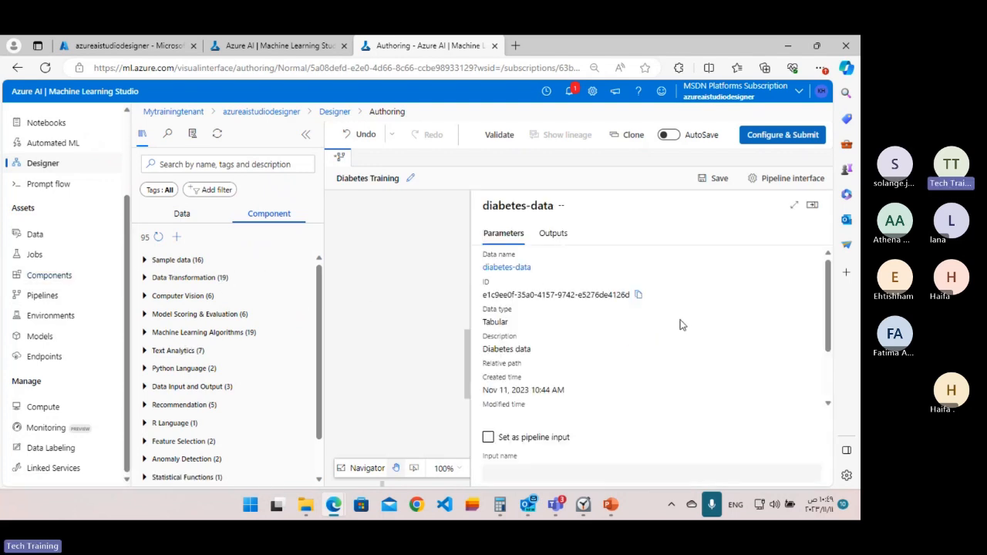
{"action": "scroll", "coordinate": [680, 324], "scroll_direction": "down", "scroll_amount": 1}
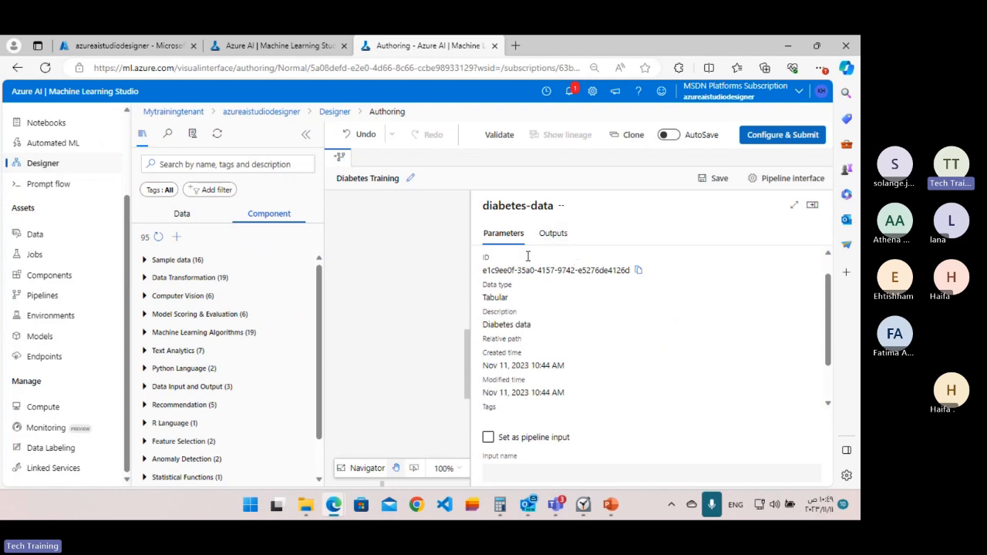
{"action": "left_click", "coordinate": [557, 234]}
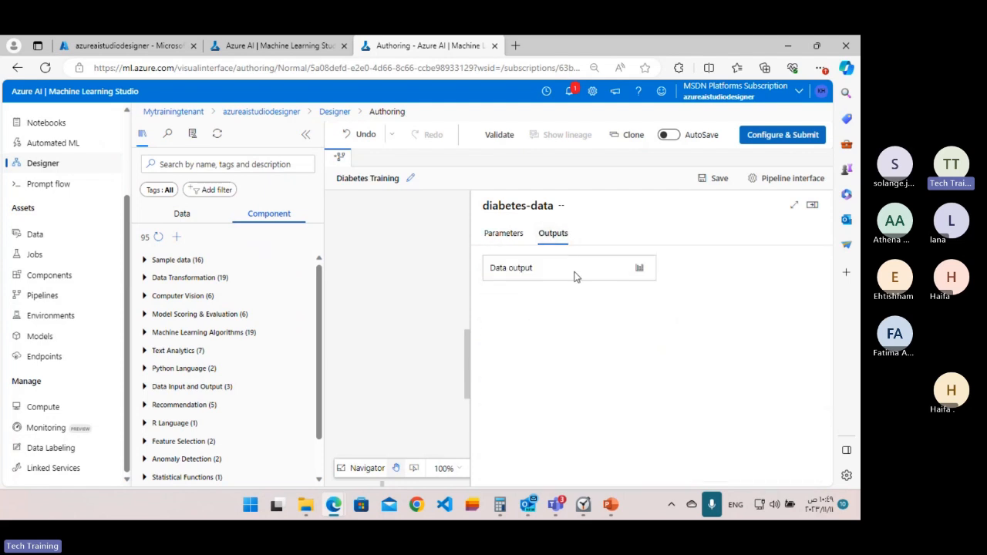
{"action": "left_click", "coordinate": [640, 269]}
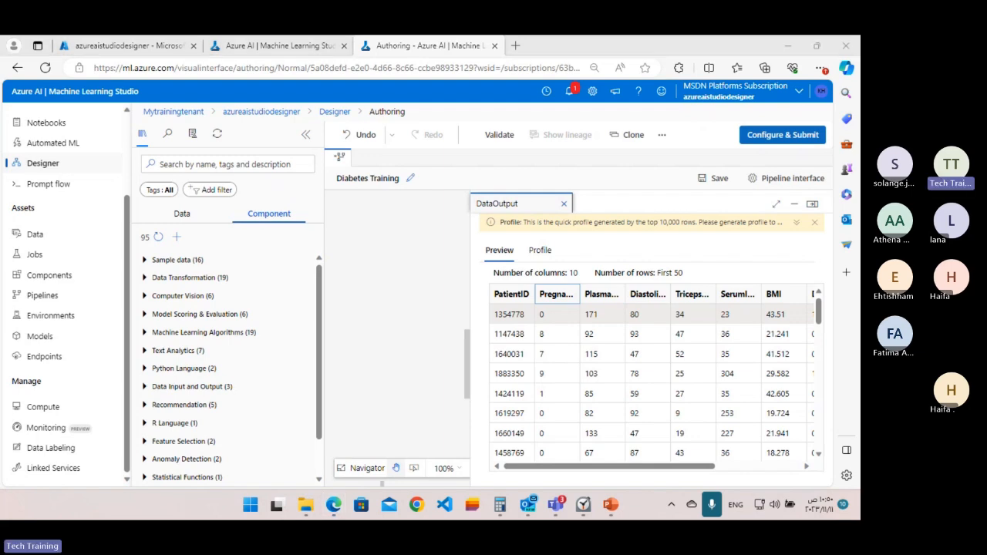
{"action": "key", "text": "super+d"}
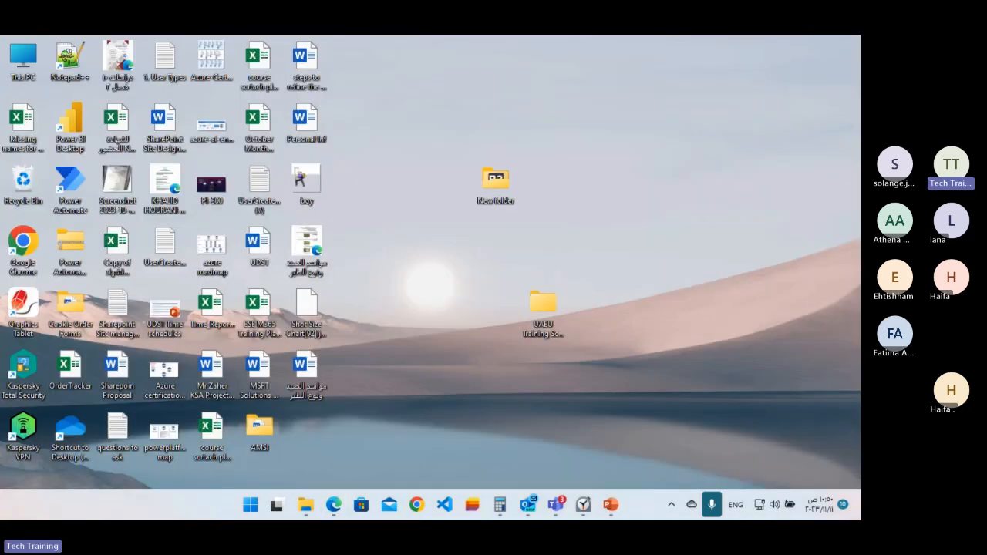
{"action": "key", "text": "super+d"}
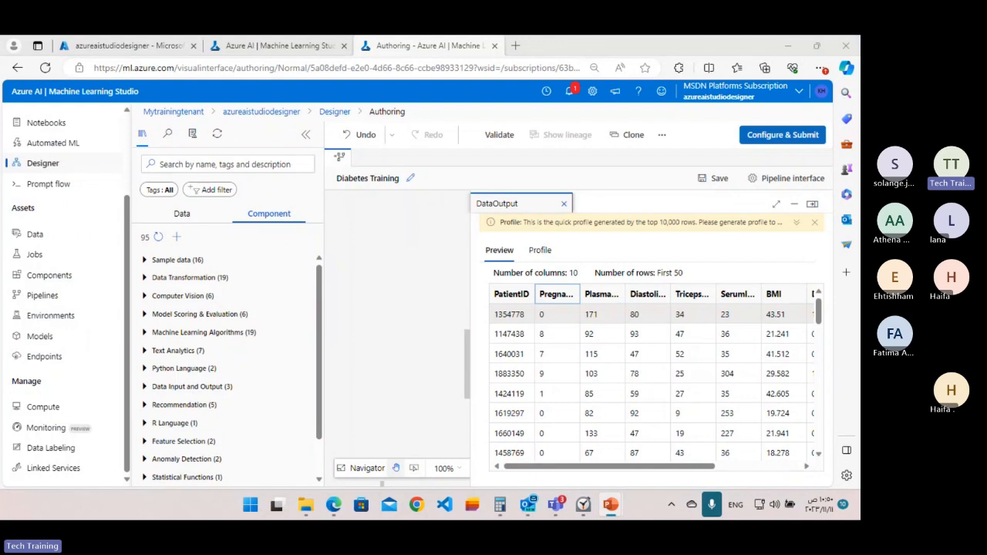
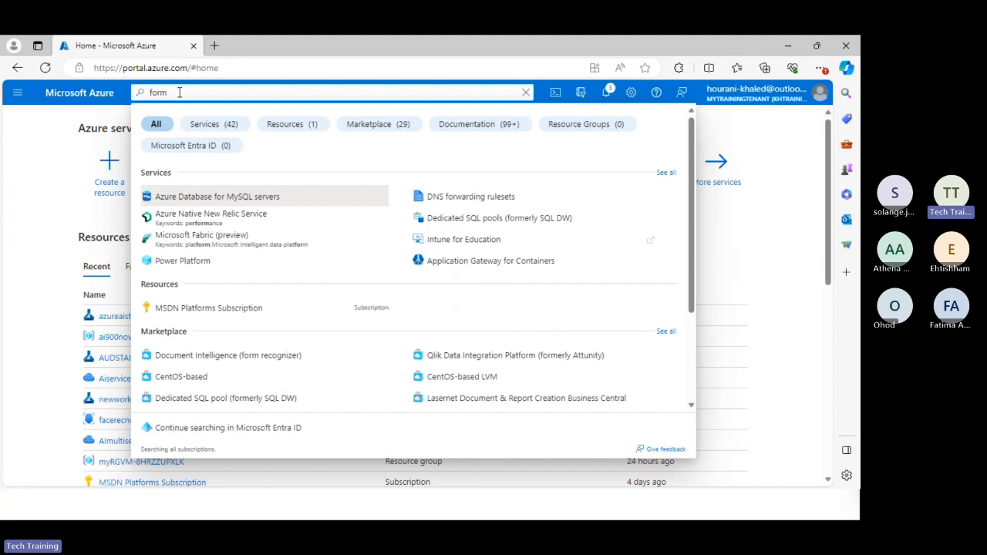
Search the Azure portal for "cog" and open the Cognitive Search page to browse the list of Azure AI services.
{"action": "left_click_drag", "start_coordinate": [179, 93], "coordinate": [57, 110]}
{"action": "type", "text": "cog"}
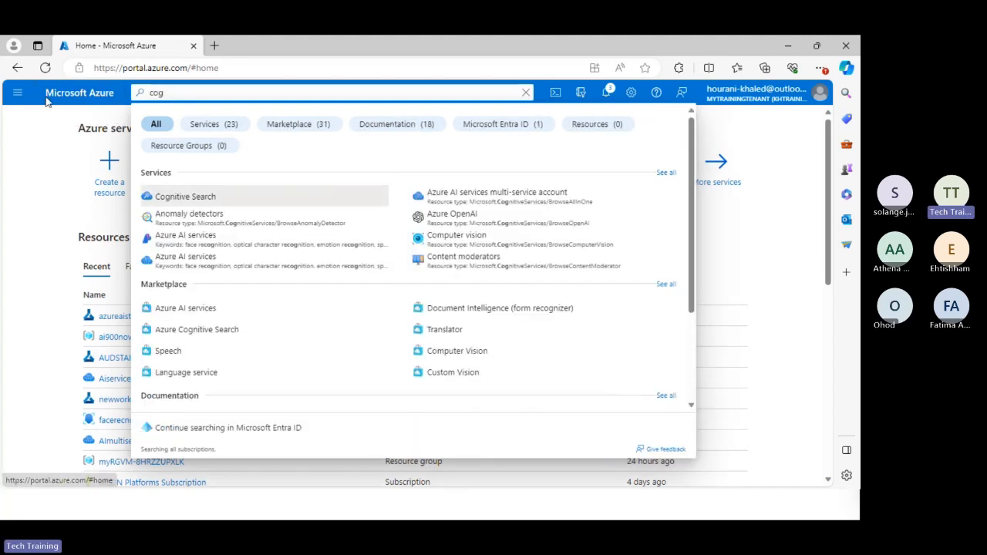
{"action": "left_click", "coordinate": [209, 198]}
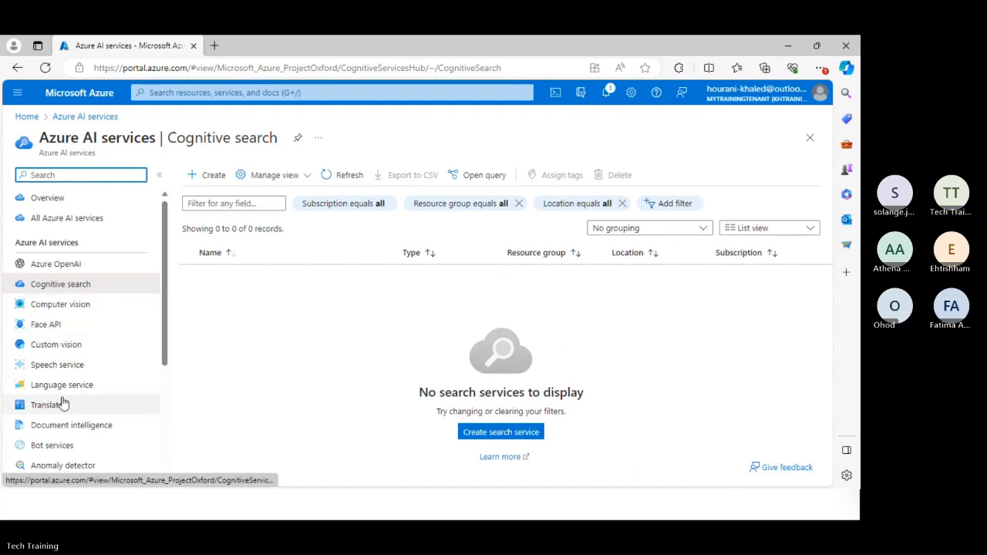
{"action": "left_click_drag", "start_coordinate": [164, 273], "coordinate": [163, 298]}
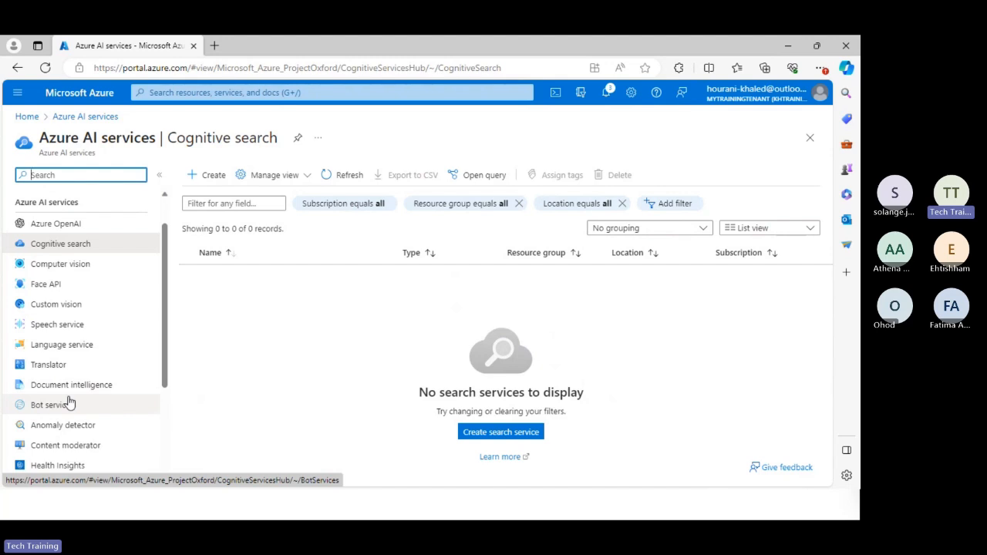
Start creating a Computer vision resource and assign it to the ai900nov10thtrainer resource group.
{"action": "left_click", "coordinate": [74, 270]}
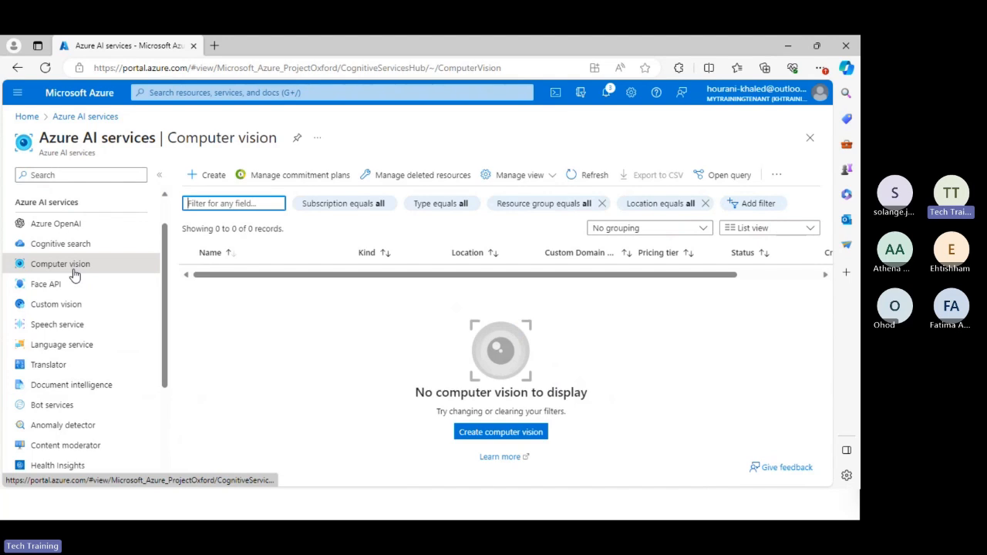
{"action": "left_click", "coordinate": [482, 435]}
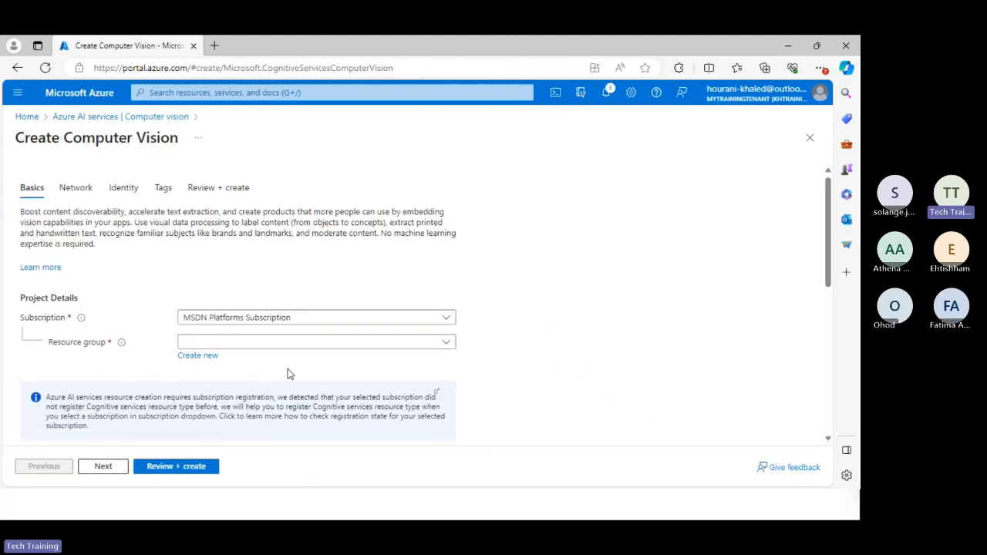
{"action": "left_click", "coordinate": [296, 345]}
{"action": "type", "text": "tes"}
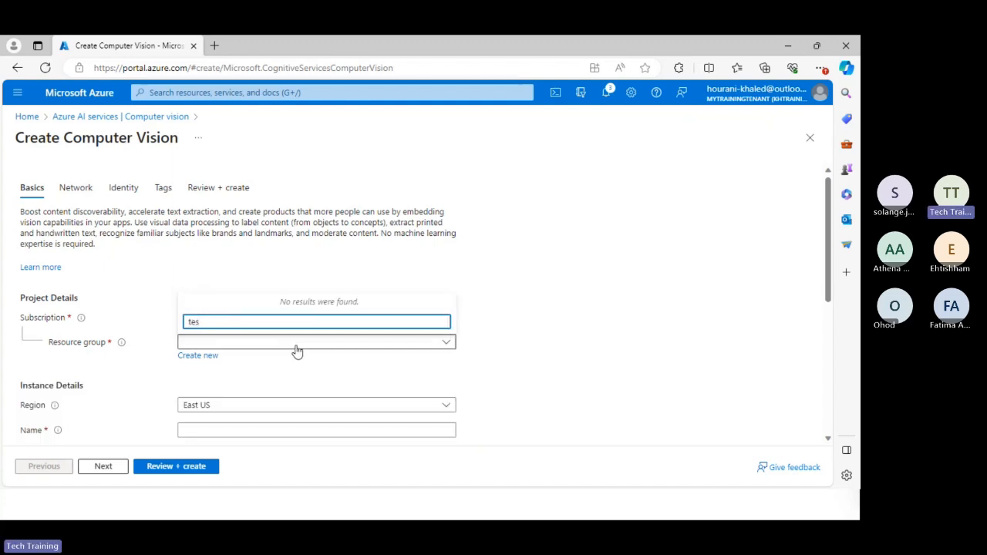
{"action": "left_click", "coordinate": [297, 345]}
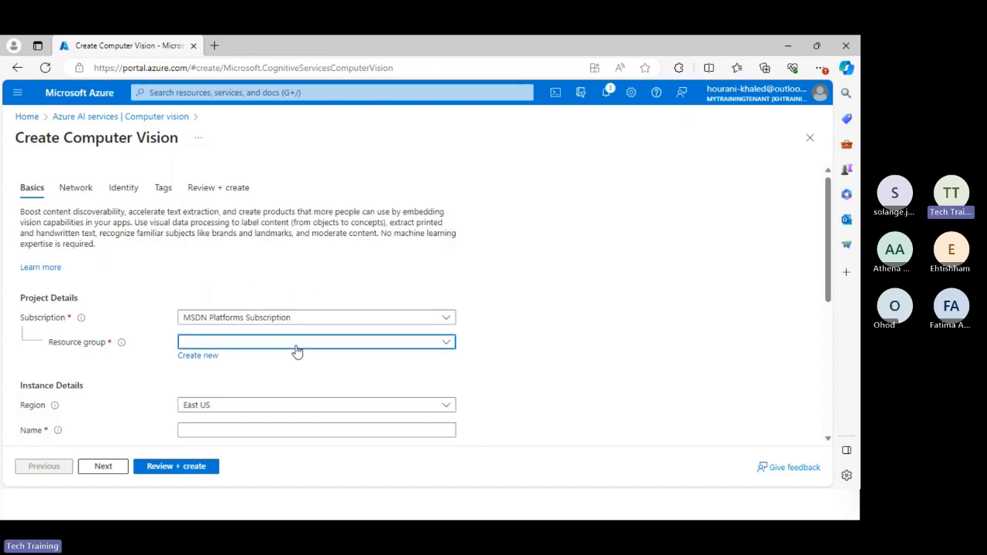
{"action": "left_click", "coordinate": [297, 345]}
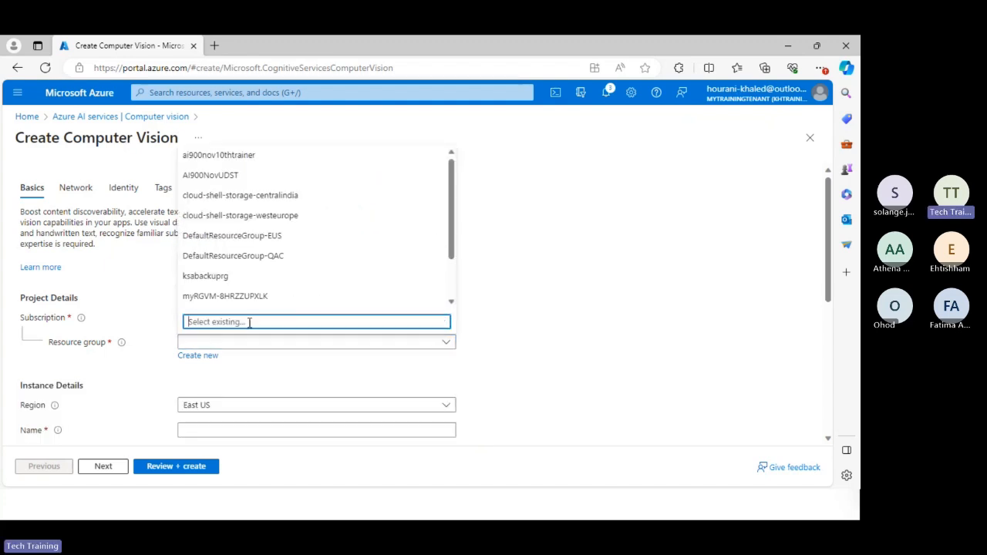
{"action": "left_click", "coordinate": [220, 157]}
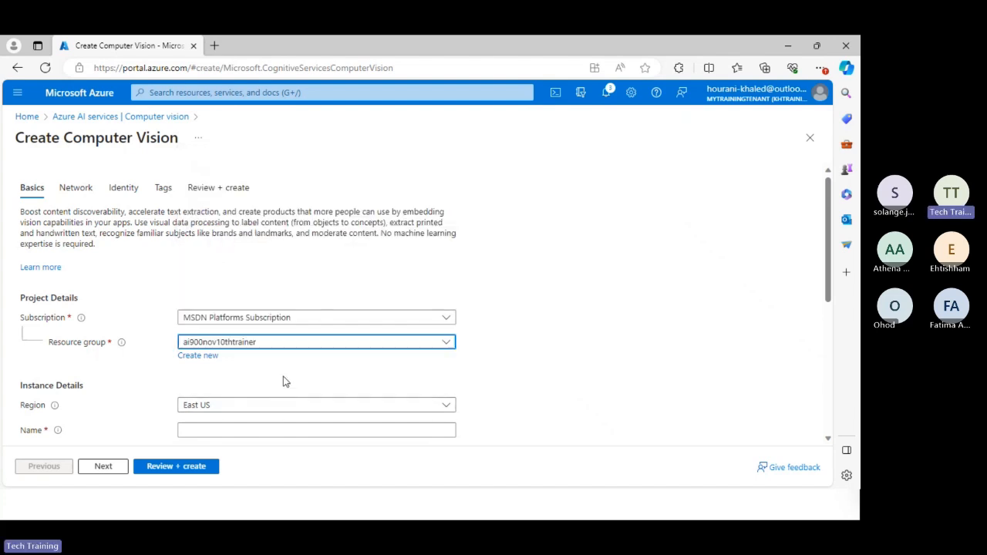
Name the Computer vision instance Computervesiontest and set its pricing tier to Free F0 (20 Calls per minute, 5K Calls per month).
{"action": "scroll", "coordinate": [283, 376], "scroll_direction": "down", "scroll_amount": 1}
{"action": "left_click", "coordinate": [262, 353]}
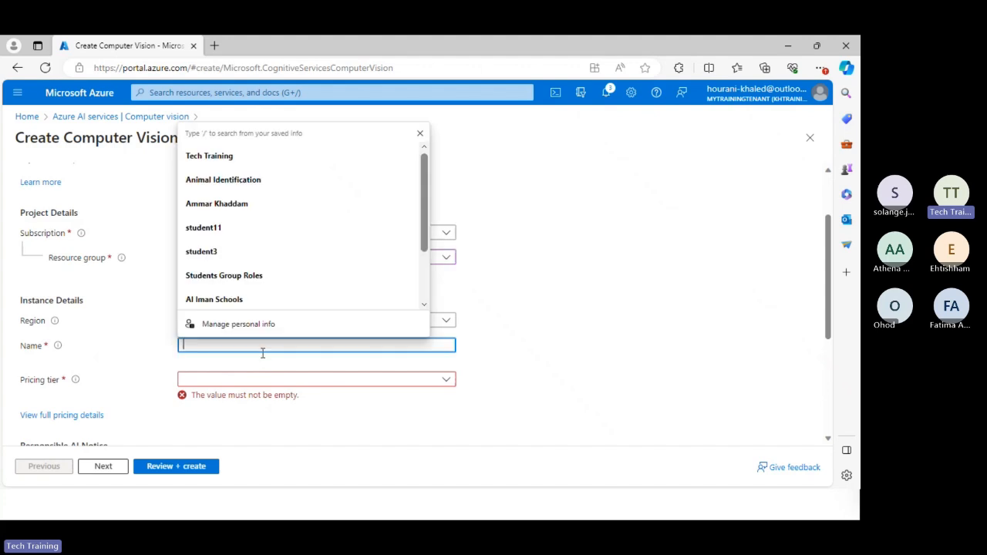
{"action": "type", "text": "Computer"}
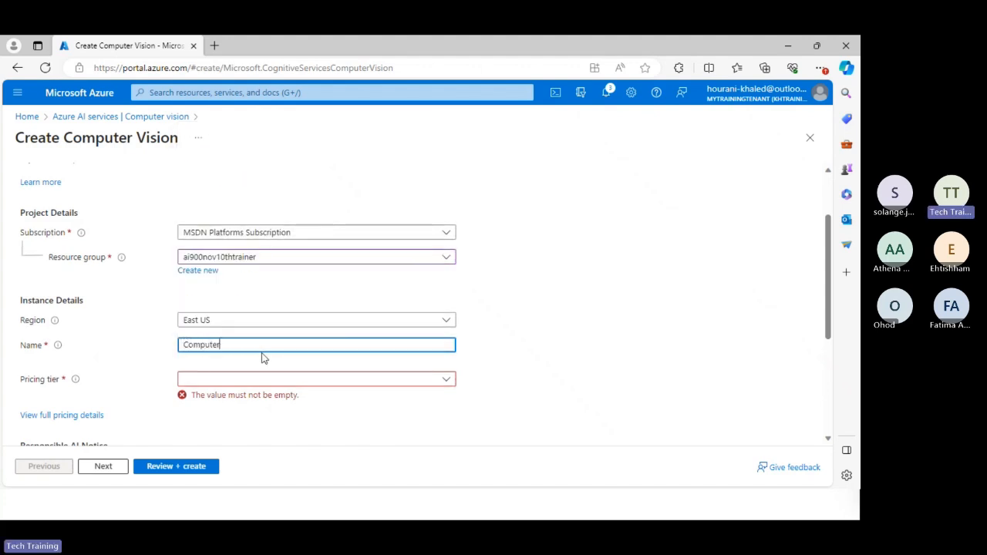
{"action": "type", "text": "ve"}
{"action": "key", "text": "BackSpace"}
{"action": "type", "text": "ves"}
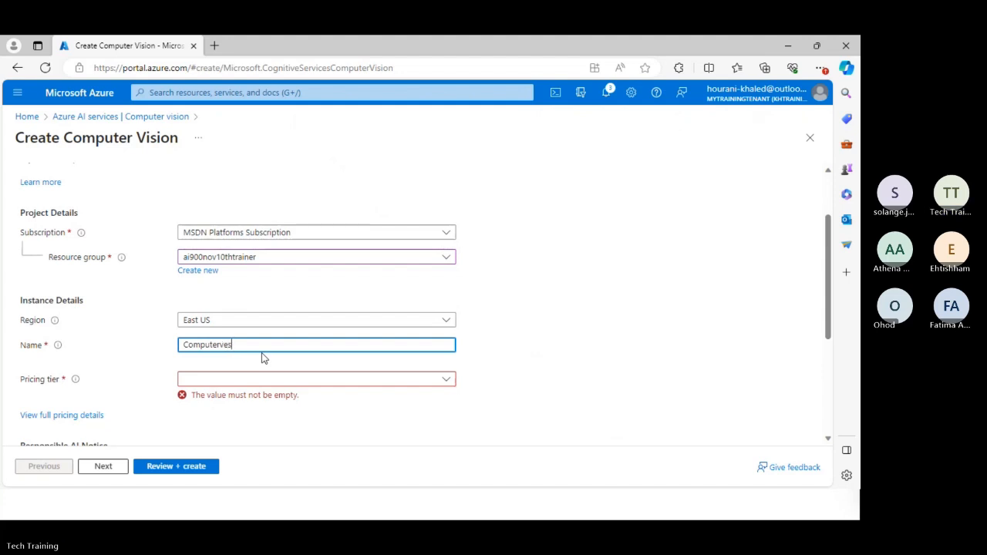
{"action": "type", "text": "iontest"}
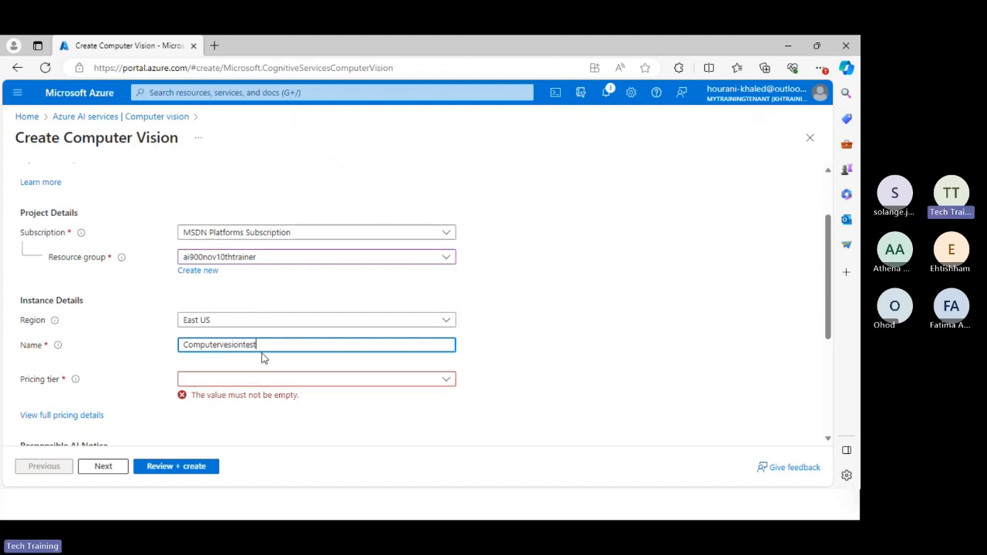
{"action": "left_click", "coordinate": [277, 382]}
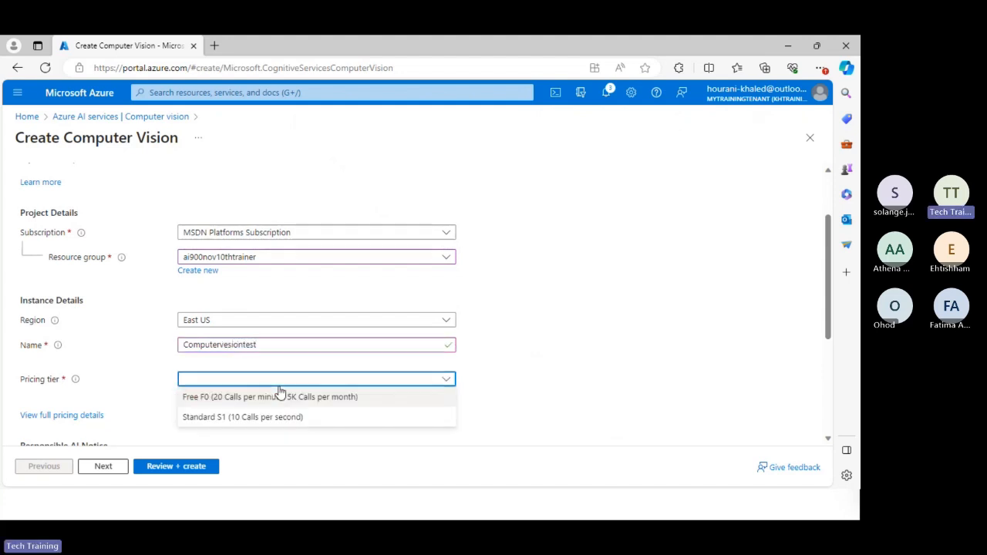
{"action": "left_click", "coordinate": [286, 397]}
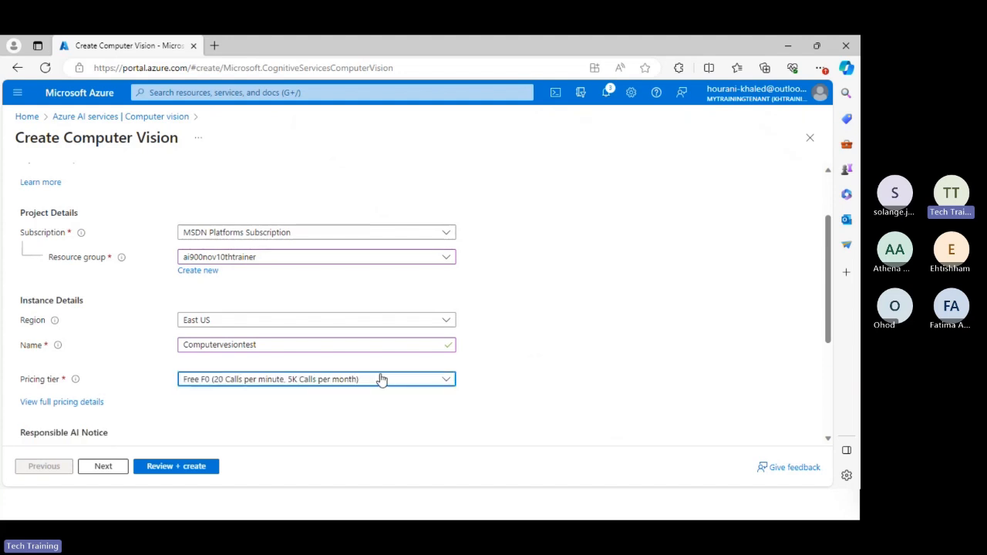
Acknowledge the Responsible AI terms, then review and create the Computer vision resource.
{"action": "scroll", "coordinate": [564, 327], "scroll_direction": "down", "scroll_amount": 2}
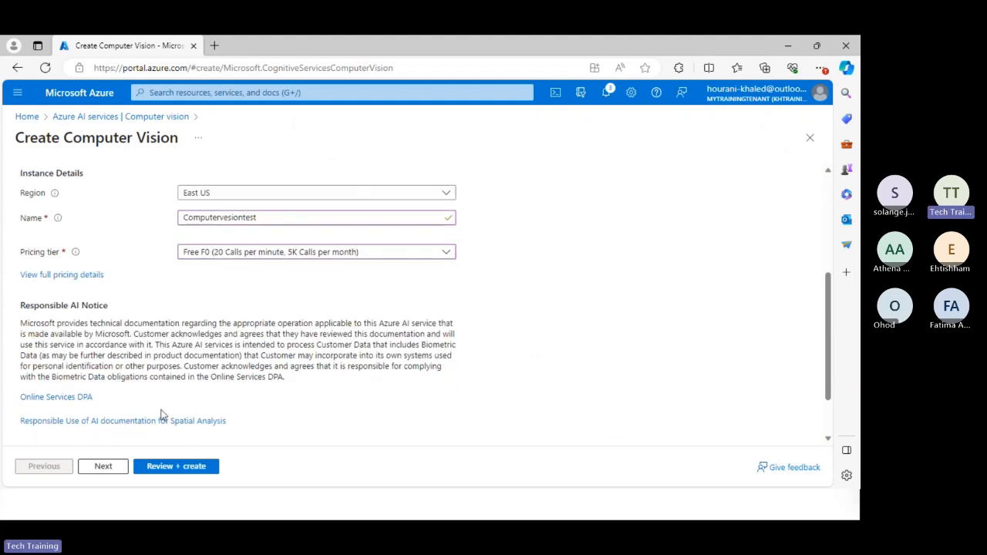
{"action": "scroll", "coordinate": [118, 334], "scroll_direction": "down", "scroll_amount": 1}
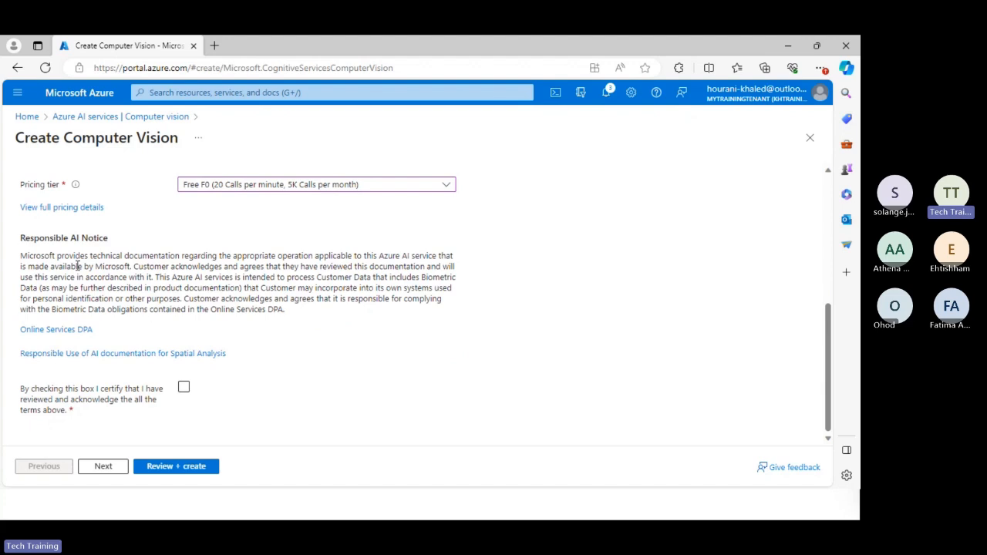
{"action": "left_click", "coordinate": [184, 387]}
{"action": "left_click", "coordinate": [205, 467]}
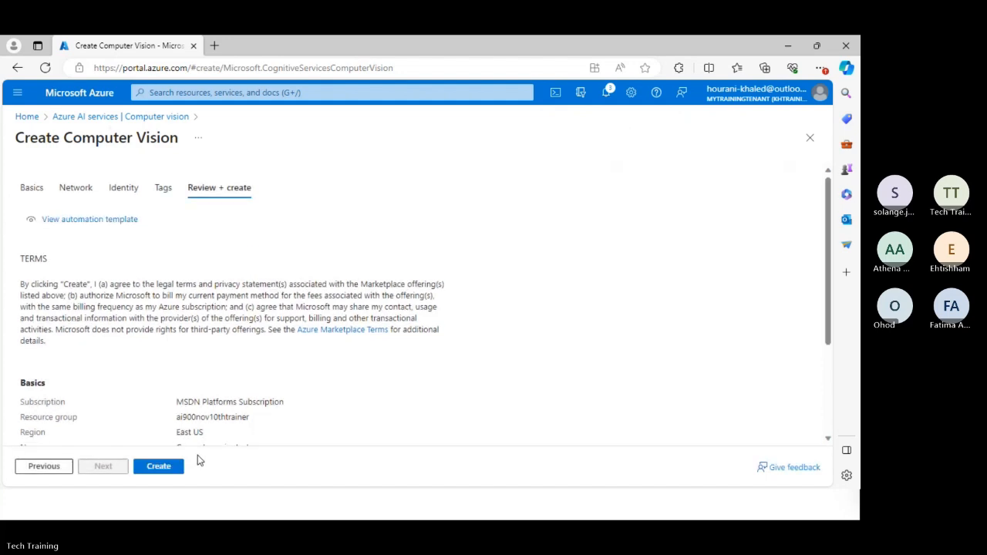
{"action": "left_click", "coordinate": [148, 467]}
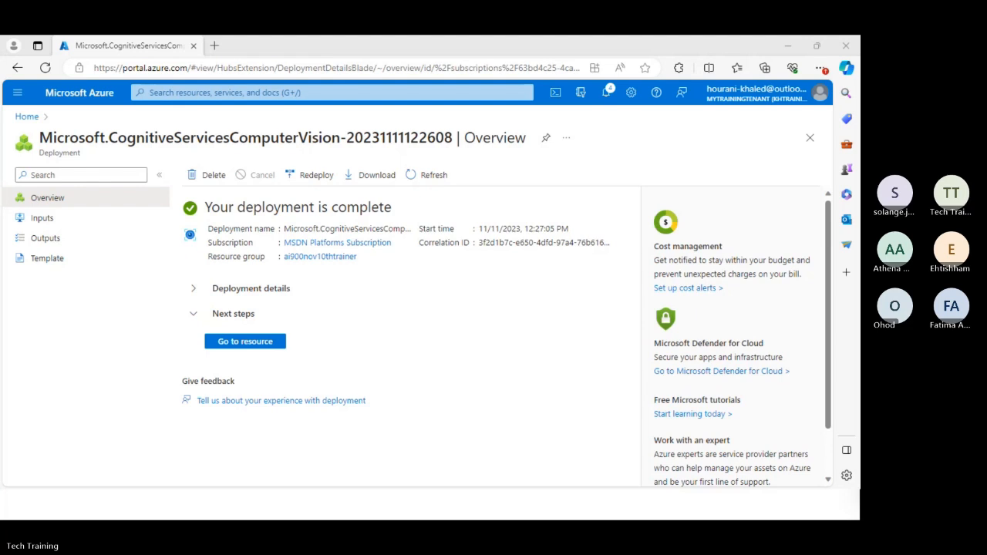
Open the deployed Computervesiontest resource and try to access Vision Studio from its overview.
{"action": "left_click", "coordinate": [246, 344]}
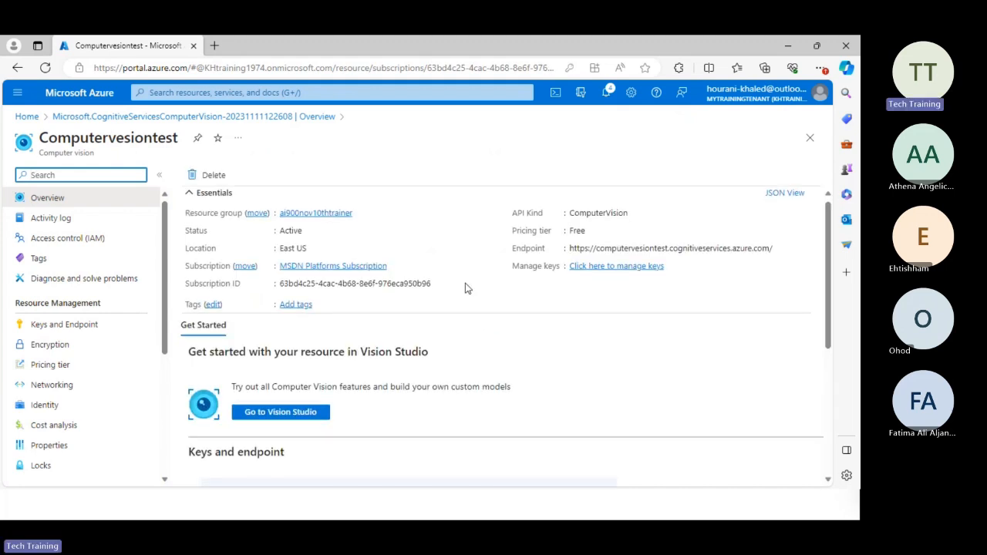
{"action": "scroll", "coordinate": [534, 309], "scroll_direction": "down", "scroll_amount": 1}
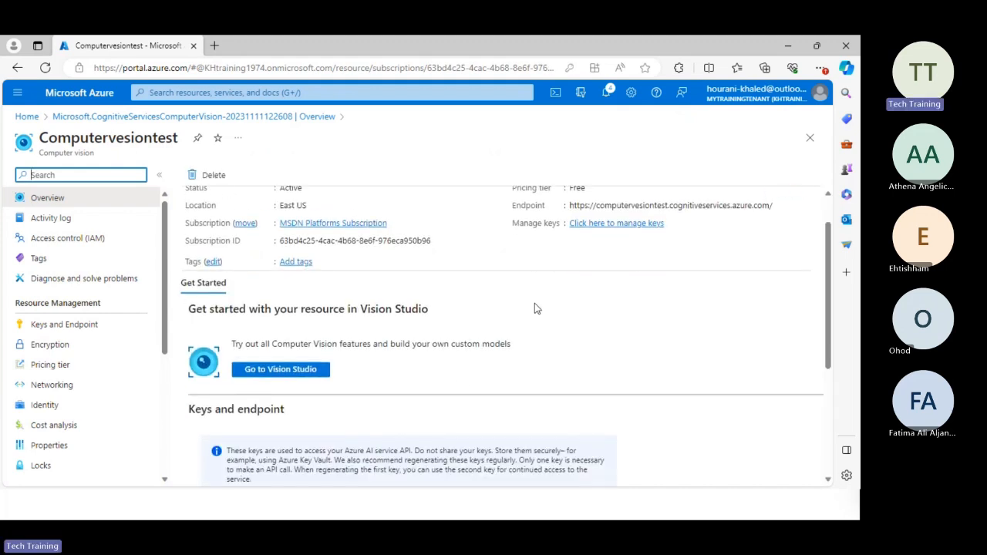
{"action": "left_click", "coordinate": [309, 374]}
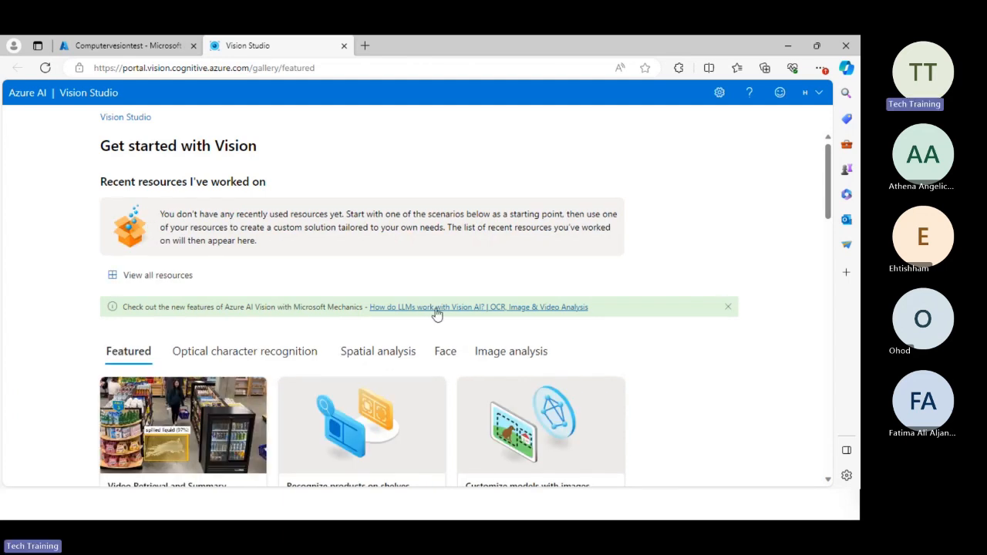
{"action": "scroll", "coordinate": [437, 314], "scroll_direction": "down", "scroll_amount": 3}
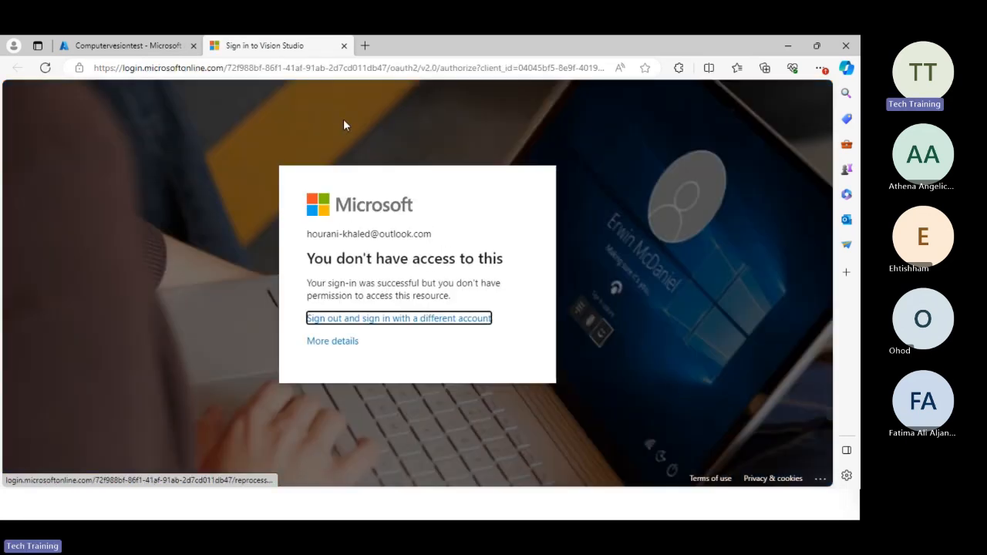
Review the Computervesiontest resource's essentials, keys and endpoint sections, and close the Vision Studio sign-in page.
{"action": "left_click", "coordinate": [95, 51]}
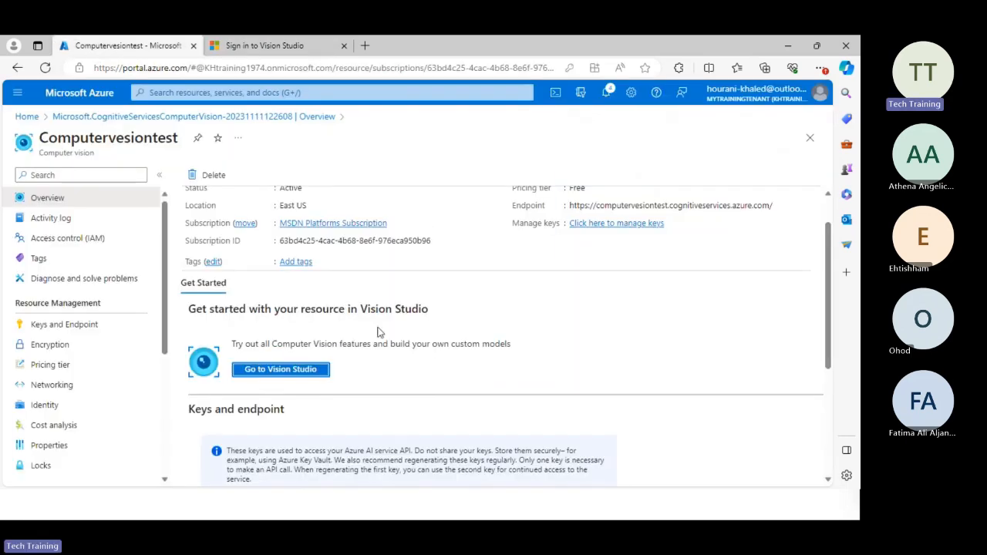
{"action": "scroll", "coordinate": [375, 281], "scroll_direction": "down", "scroll_amount": 2}
{"action": "scroll", "coordinate": [374, 282], "scroll_direction": "down", "scroll_amount": 3}
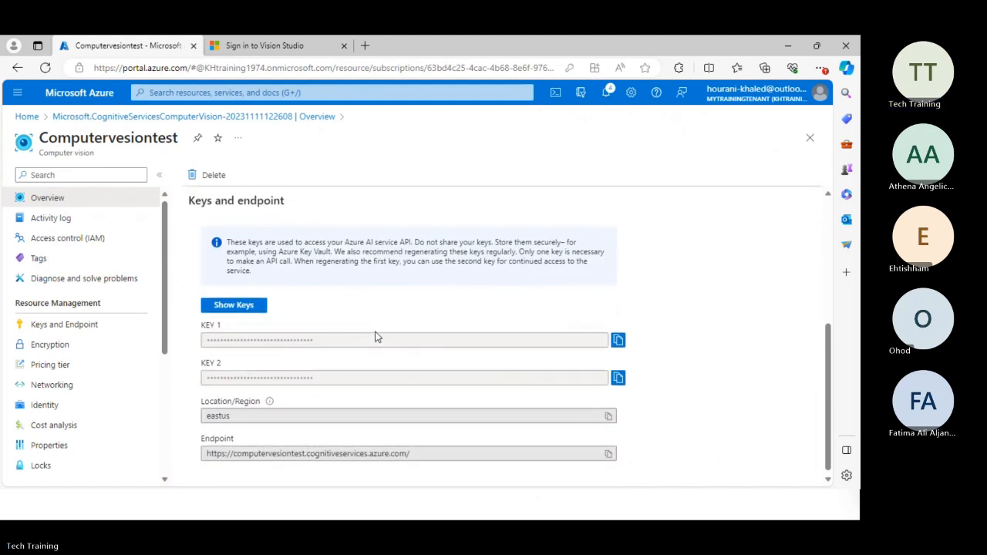
{"action": "scroll", "coordinate": [375, 334], "scroll_direction": "up", "scroll_amount": 1}
{"action": "scroll", "coordinate": [371, 326], "scroll_direction": "up", "scroll_amount": 2}
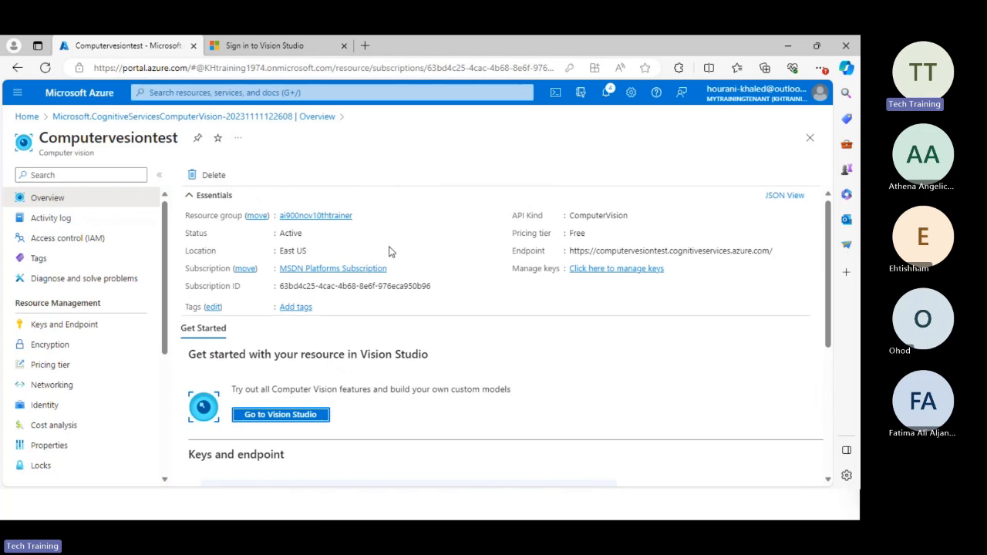
{"action": "scroll", "coordinate": [509, 370], "scroll_direction": "down", "scroll_amount": 3}
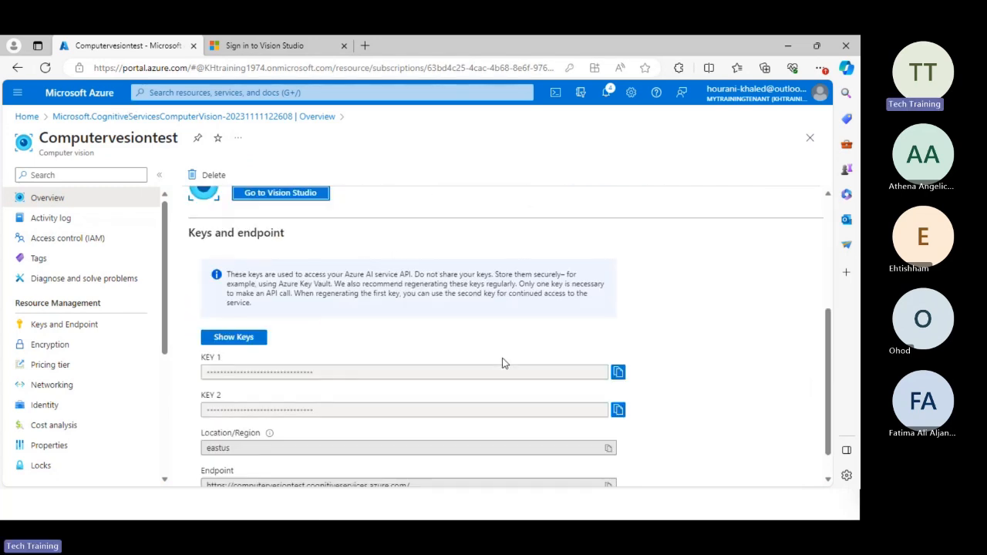
{"action": "scroll", "coordinate": [503, 365], "scroll_direction": "up", "scroll_amount": 1}
{"action": "scroll", "coordinate": [503, 365], "scroll_direction": "up", "scroll_amount": 2}
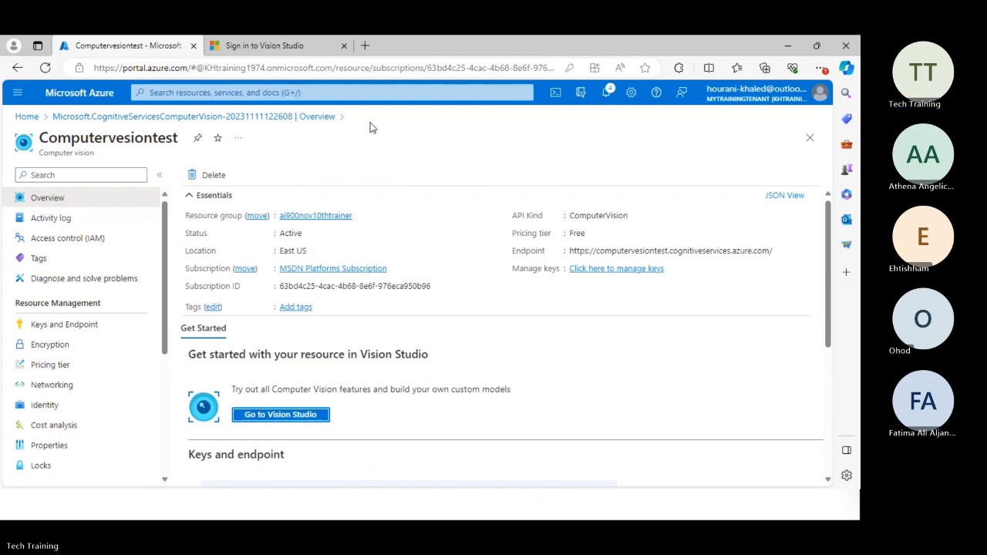
{"action": "left_click", "coordinate": [343, 46]}
{"action": "scroll", "coordinate": [286, 249], "scroll_direction": "down", "scroll_amount": 4}
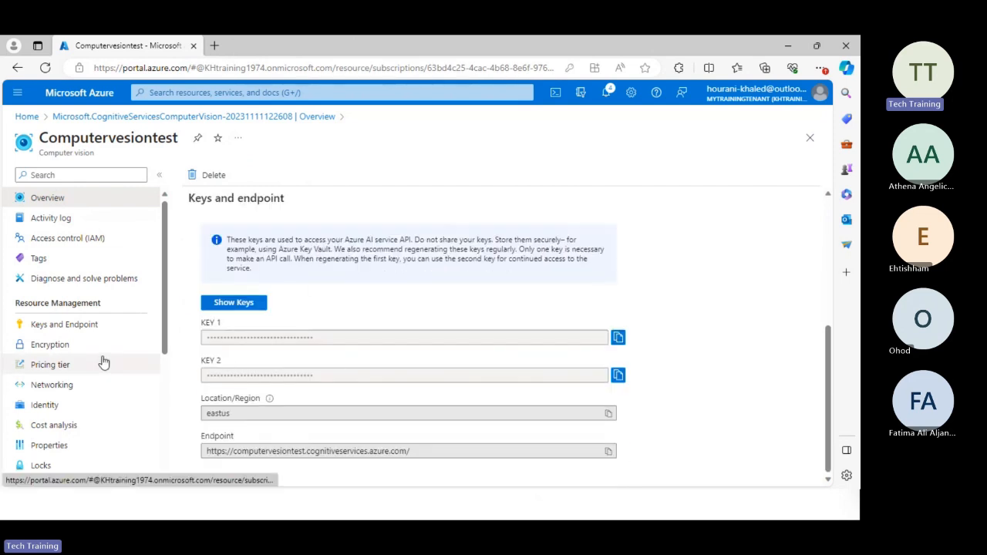
Open the existing facerecnov10 Face API resource from the Azure AI services and review its essentials and quickstart guidance.
{"action": "left_click", "coordinate": [26, 117]}
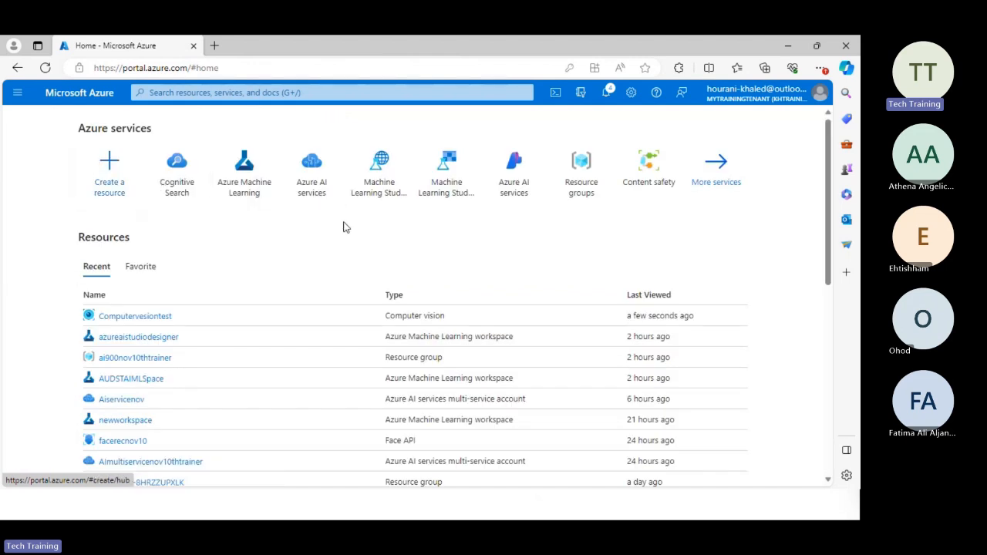
{"action": "left_click", "coordinate": [166, 187]}
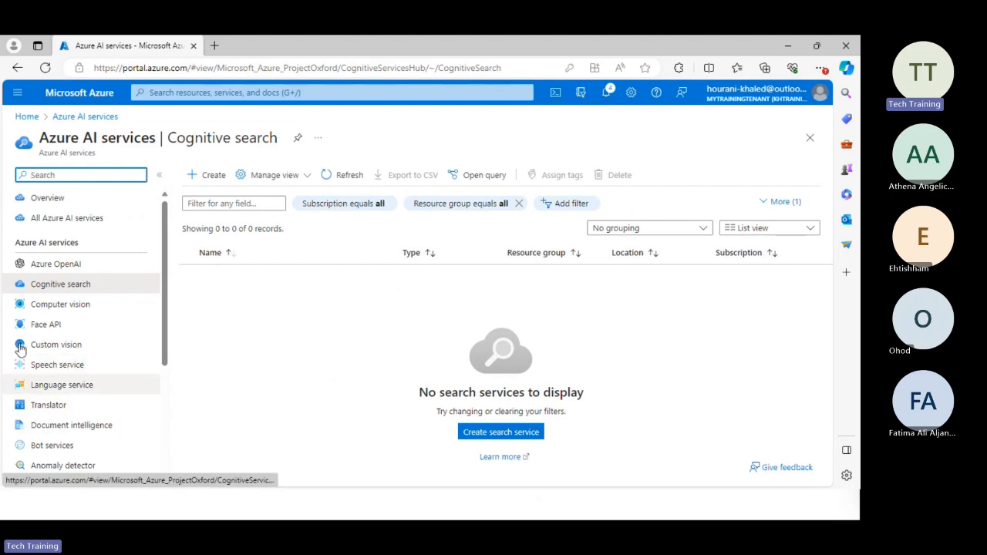
{"action": "left_click", "coordinate": [61, 330]}
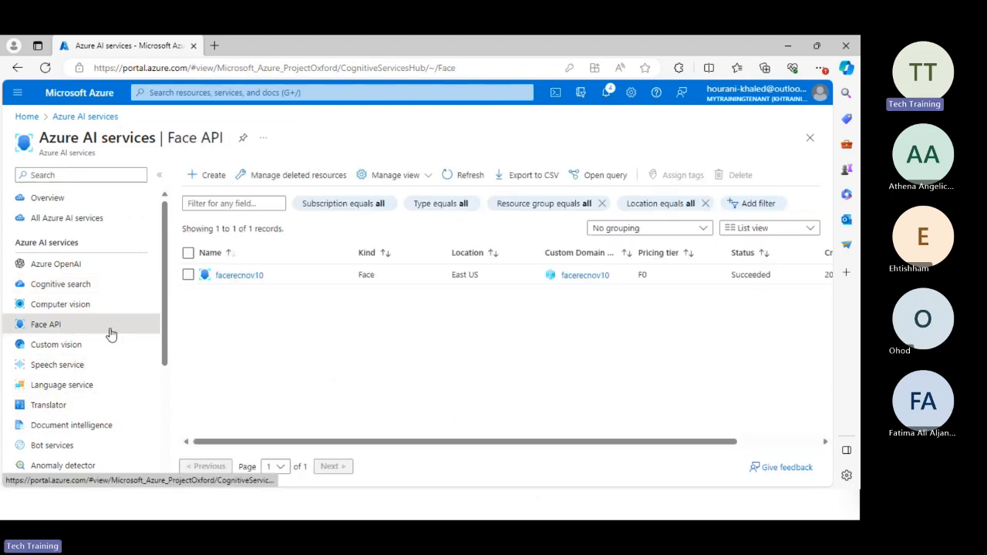
{"action": "left_click", "coordinate": [242, 277]}
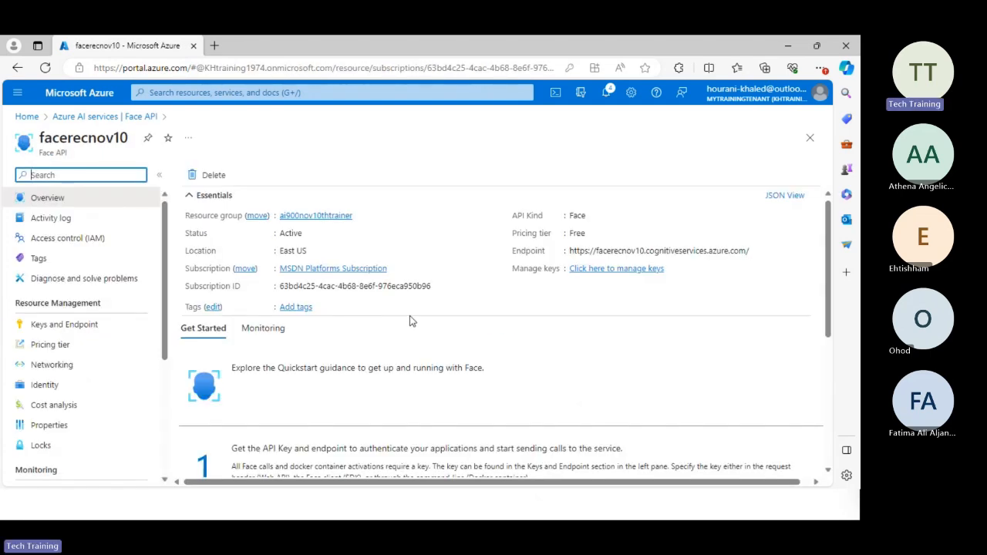
{"action": "scroll", "coordinate": [409, 315], "scroll_direction": "down", "scroll_amount": 4}
{"action": "scroll", "coordinate": [402, 315], "scroll_direction": "down", "scroll_amount": 1}
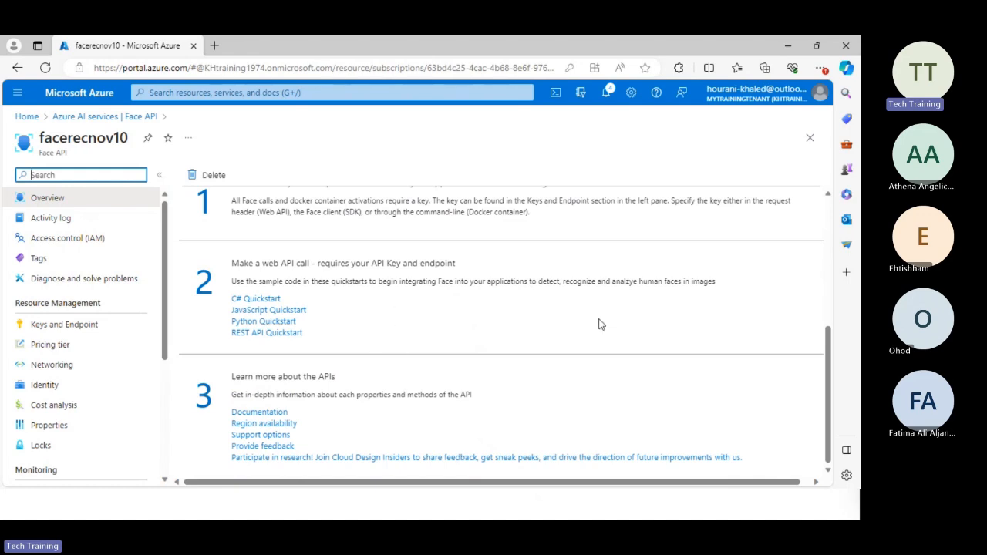
{"action": "scroll", "coordinate": [387, 385], "scroll_direction": "up", "scroll_amount": 3}
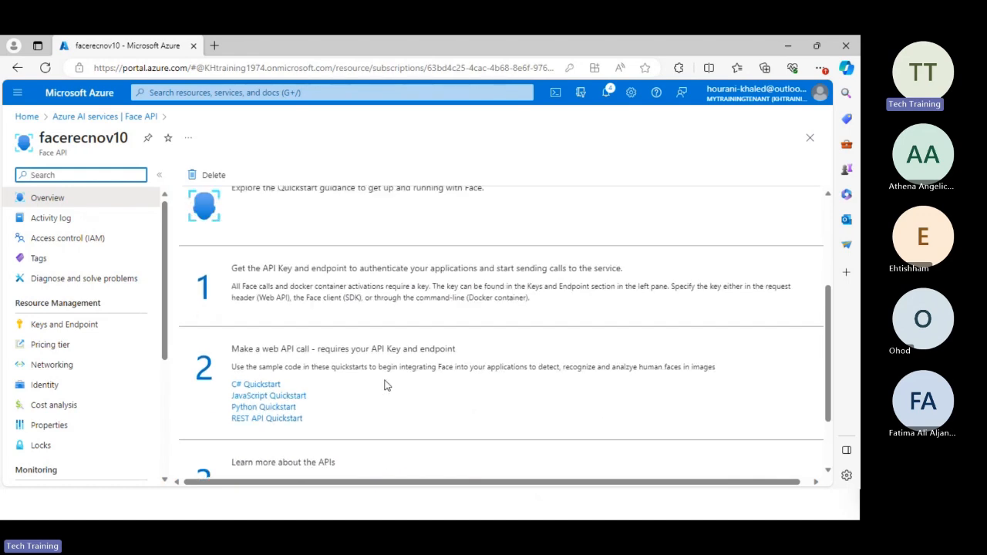
{"action": "scroll", "coordinate": [387, 385], "scroll_direction": "up", "scroll_amount": 1}
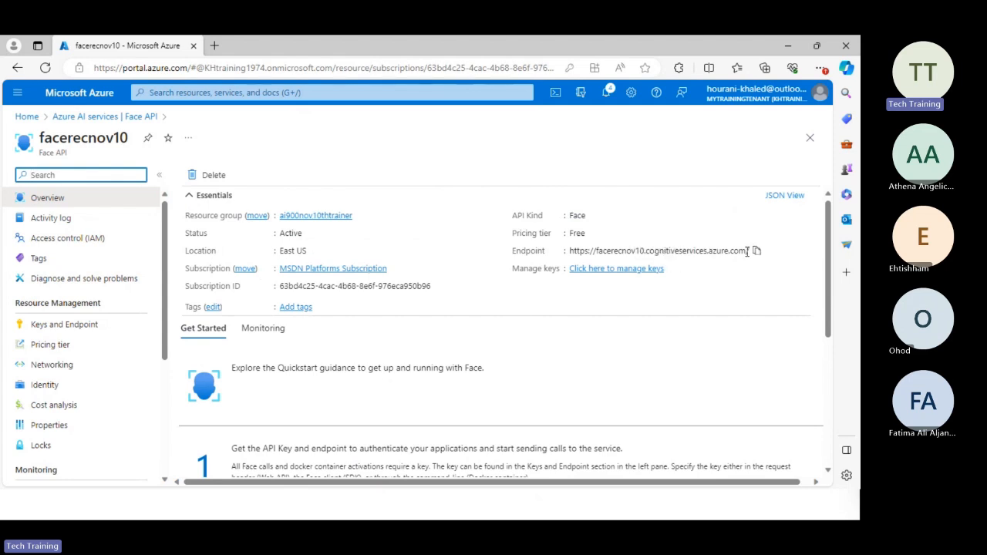
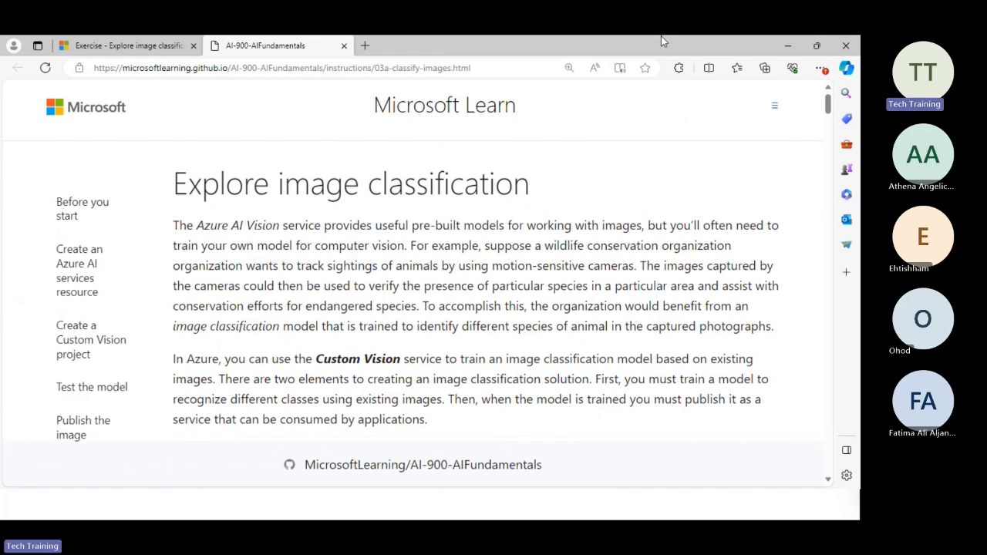
Return to the Azure portal home, search the marketplace for Azure AI services and start creating that resource.
{"action": "left_click_drag", "start_coordinate": [482, 47], "coordinate": [860, 86]}
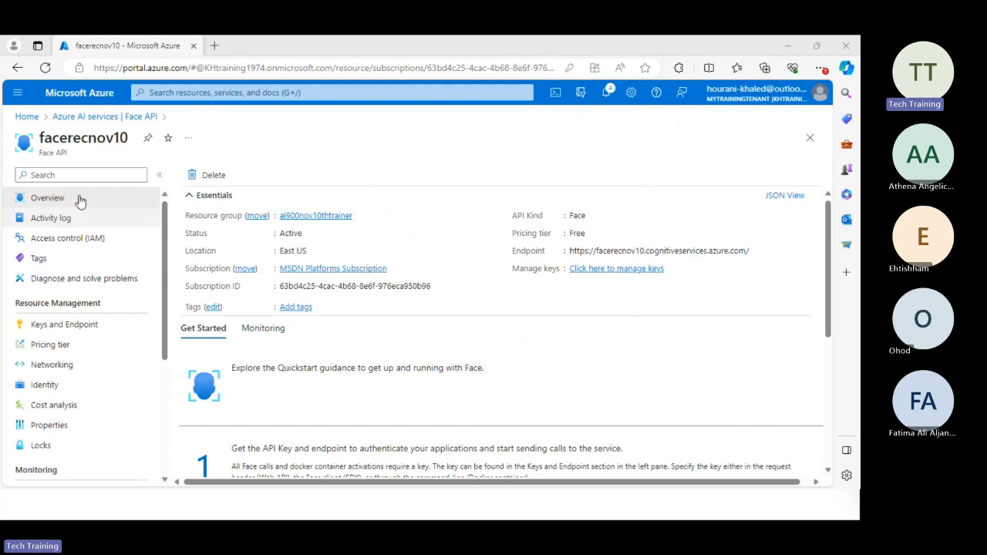
{"action": "left_click", "coordinate": [27, 117]}
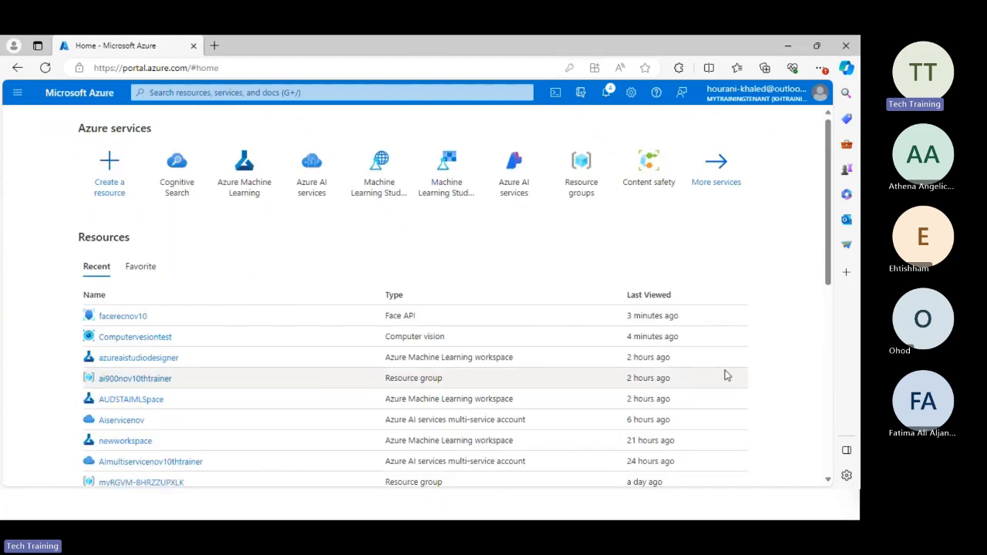
{"action": "left_click", "coordinate": [123, 189]}
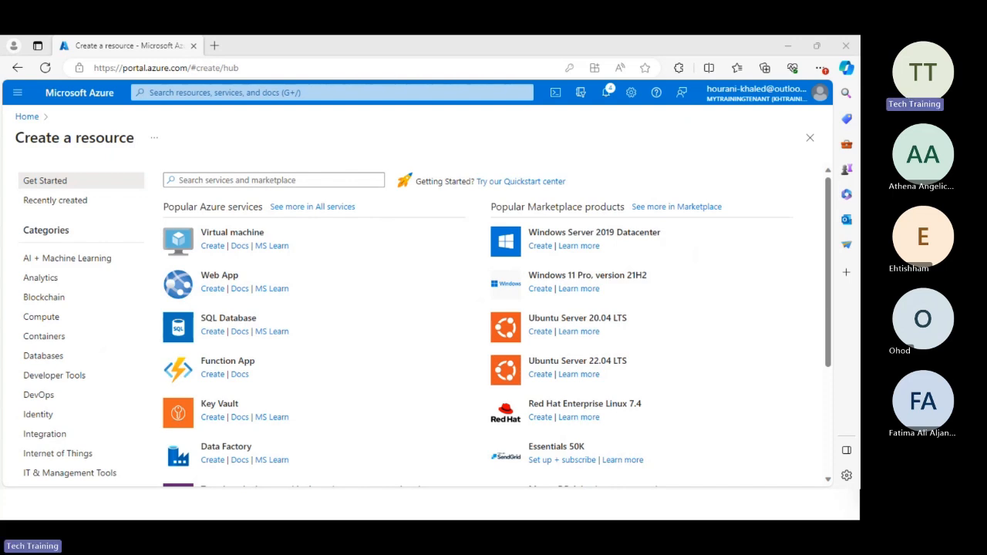
{"action": "left_click", "coordinate": [284, 179]}
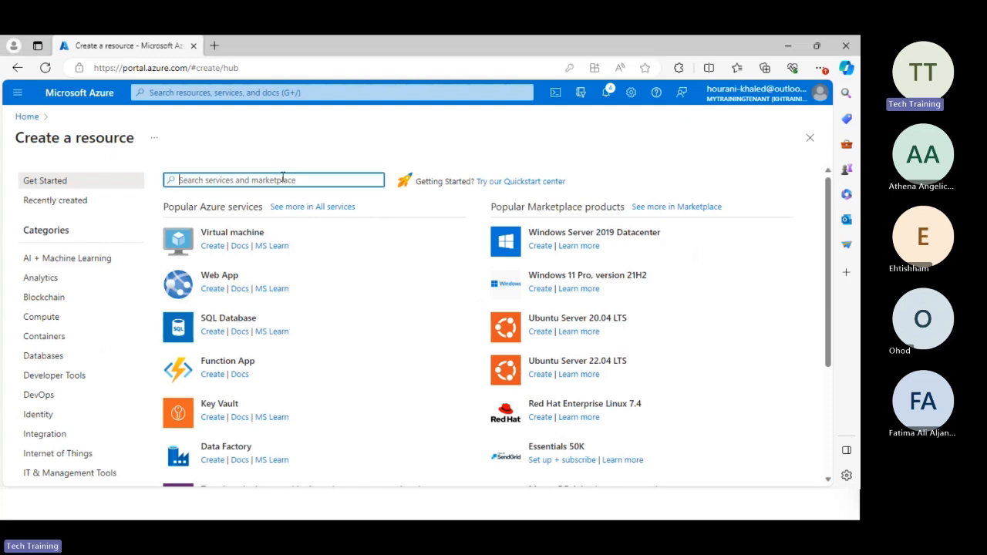
{"action": "type", "text": "Azure AI services"}
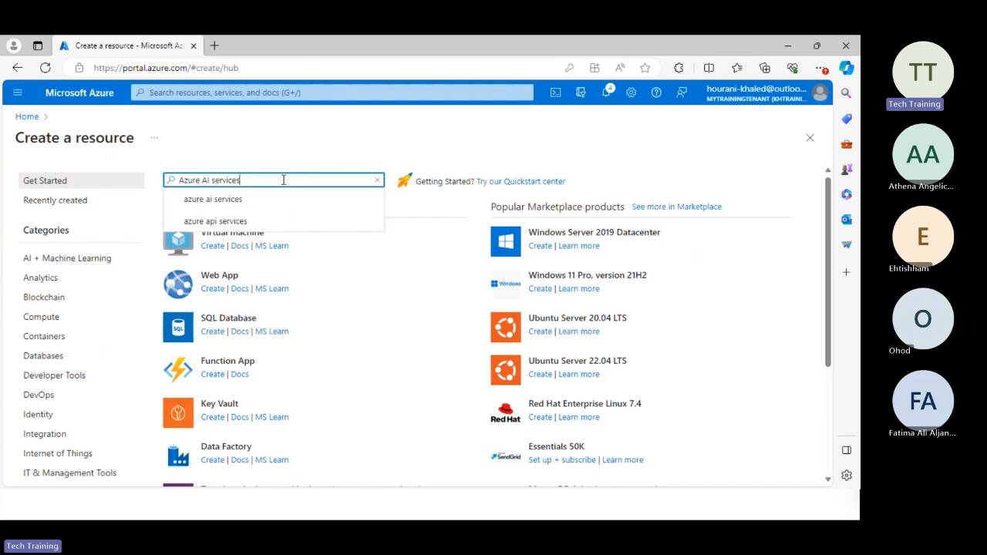
{"action": "key", "text": "Return"}
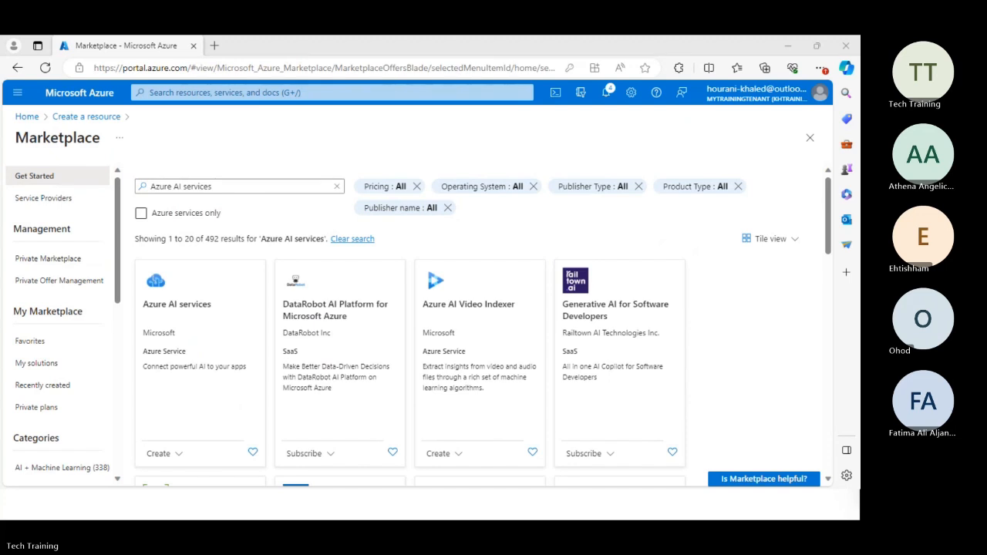
{"action": "left_click", "coordinate": [175, 462]}
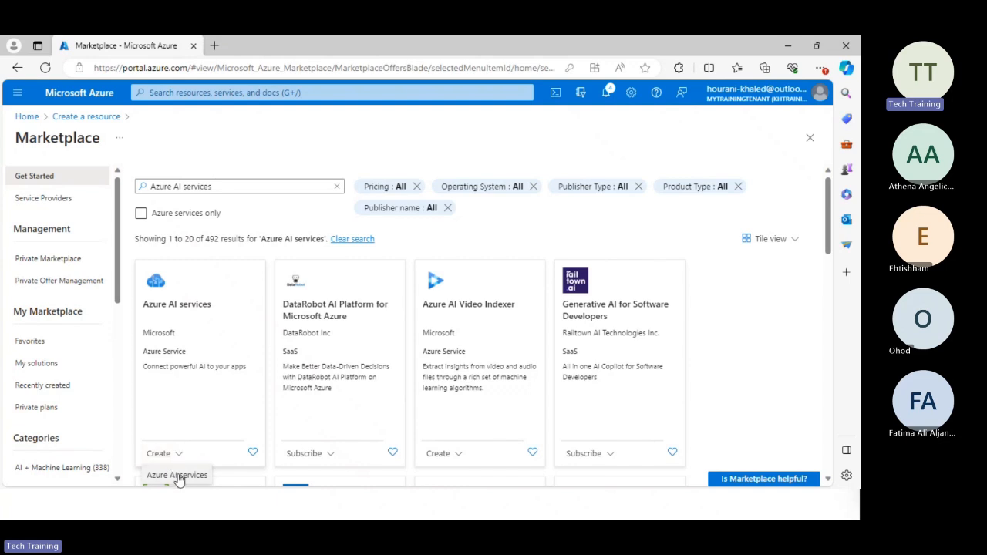
{"action": "left_click", "coordinate": [177, 476]}
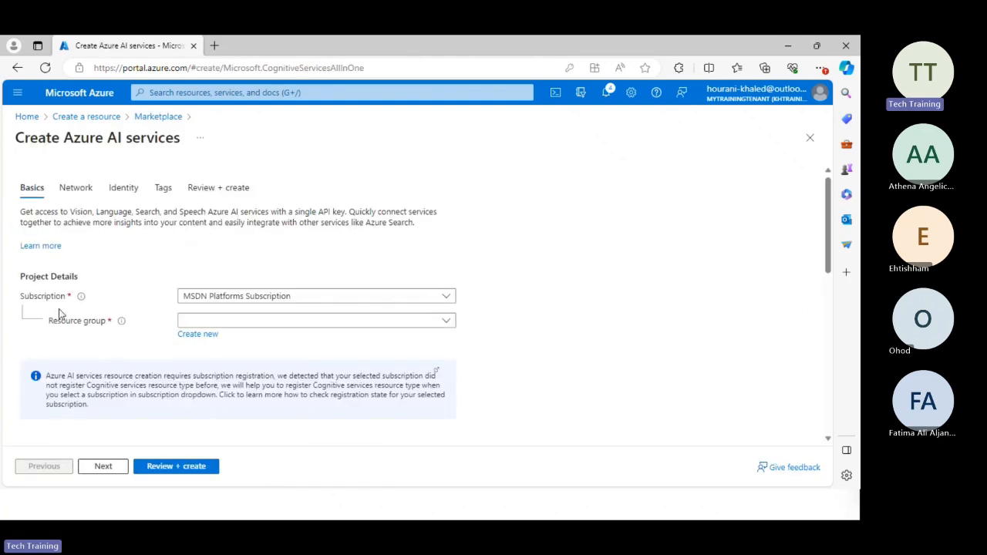
Choose the ai900nov10thtrainer resource group and enter customvision as the resource name.
{"action": "left_click", "coordinate": [350, 320]}
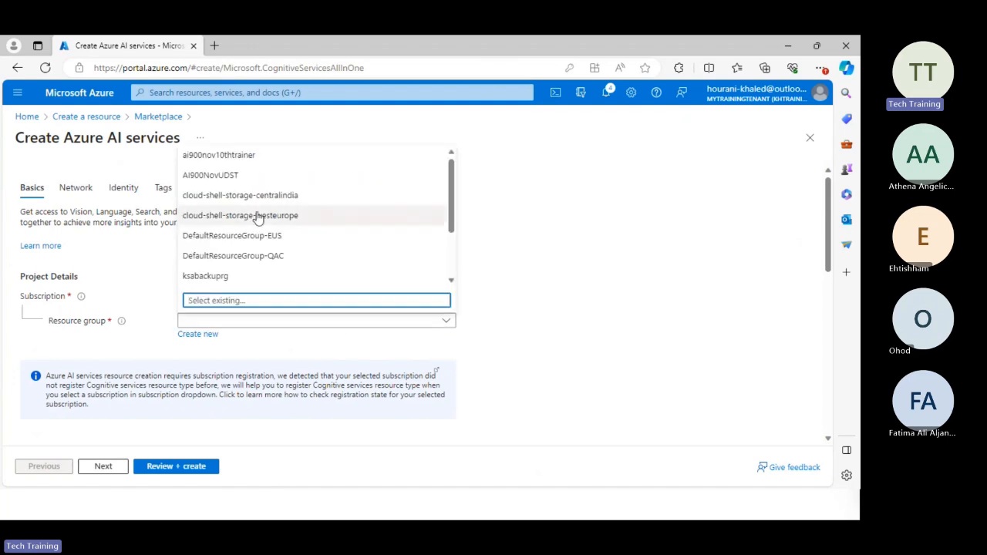
{"action": "left_click", "coordinate": [255, 157]}
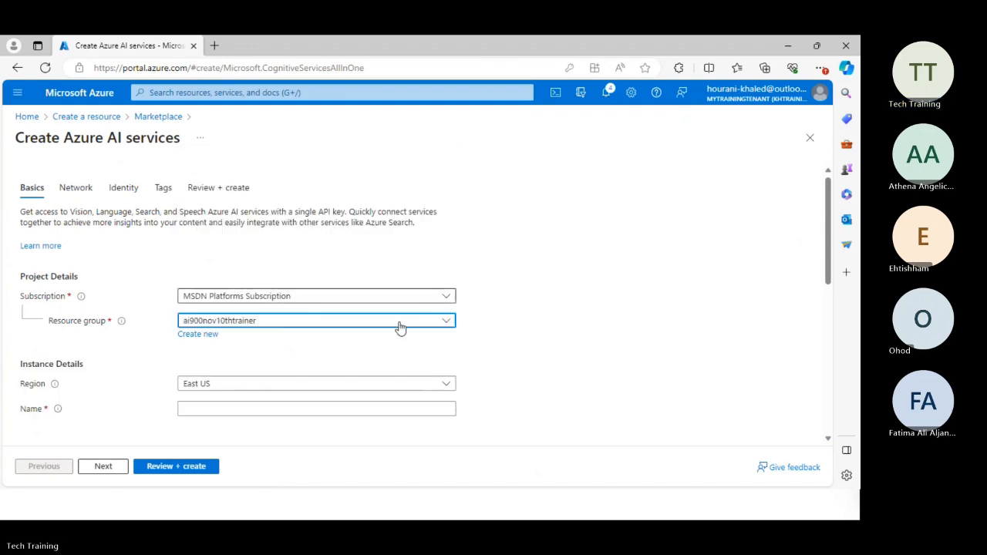
{"action": "scroll", "coordinate": [548, 316], "scroll_direction": "down", "scroll_amount": 1}
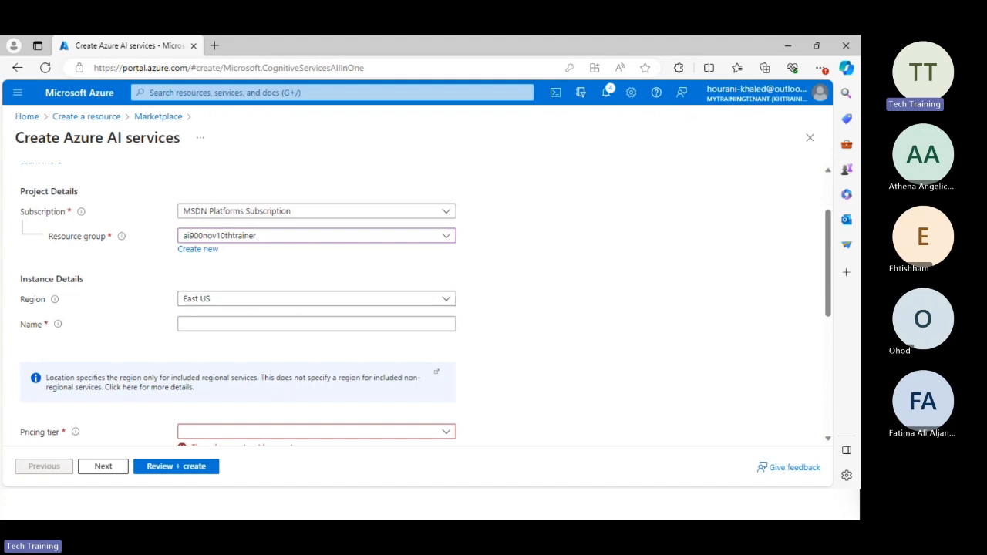
{"action": "left_click", "coordinate": [195, 322]}
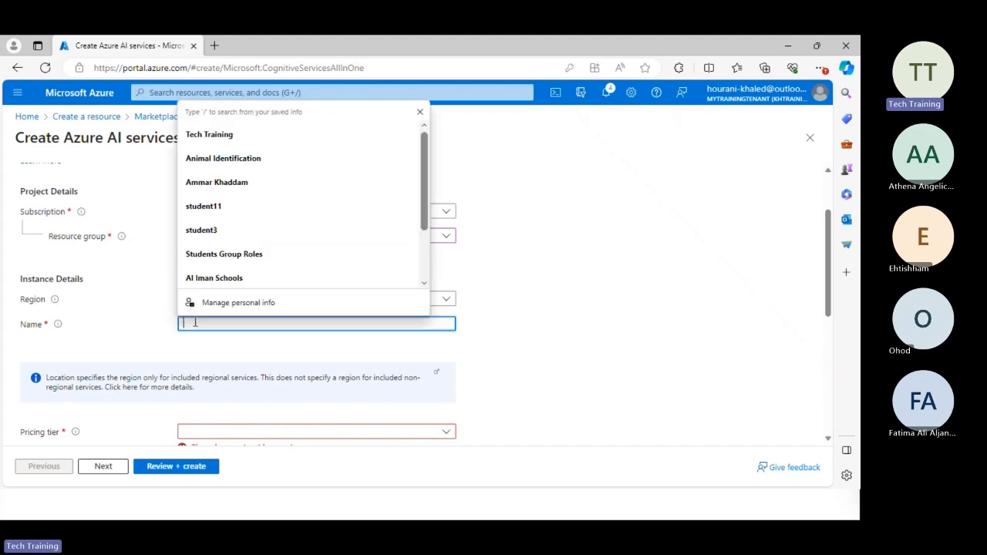
{"action": "type", "text": "c"}
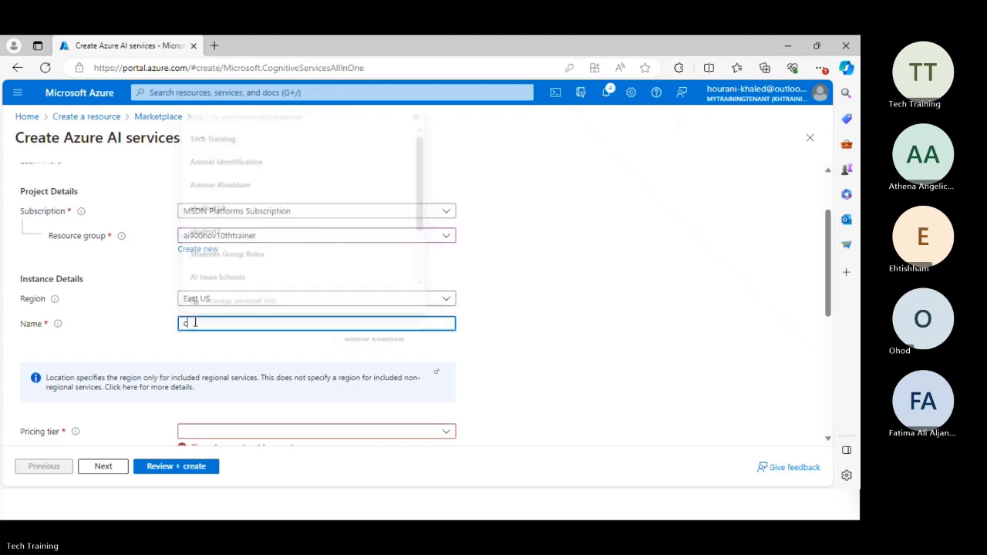
{"action": "type", "text": "ustomvision"}
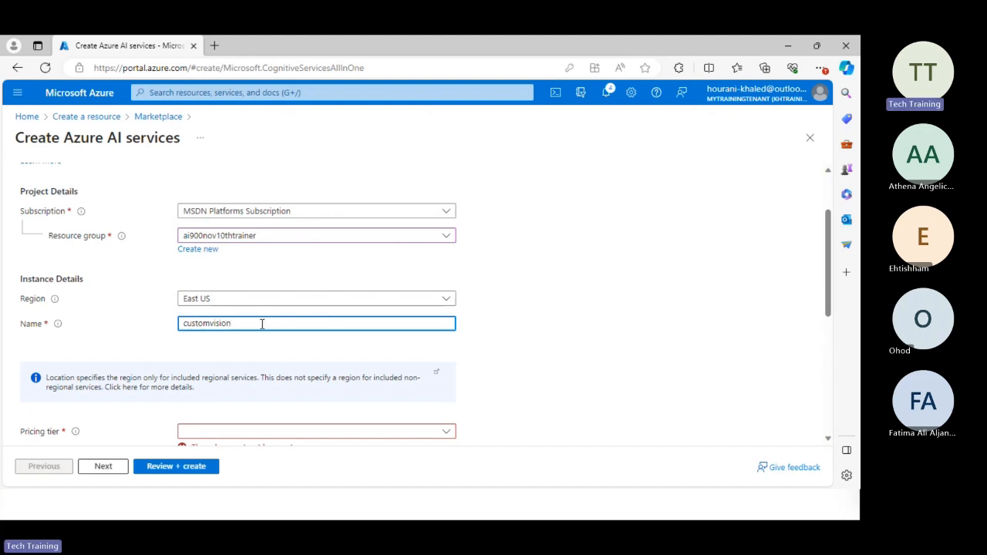
{"action": "left_click", "coordinate": [498, 325]}
Select the Standard S0 pricing tier and acknowledge the Responsible AI terms, then submit the configuration for review.
{"action": "scroll", "coordinate": [499, 324], "scroll_direction": "down", "scroll_amount": 1}
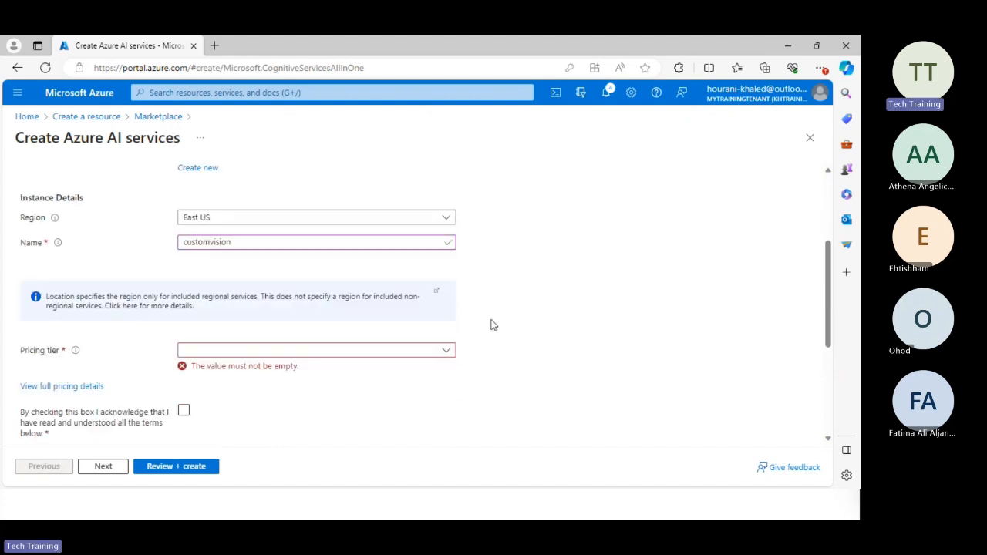
{"action": "left_click", "coordinate": [401, 346]}
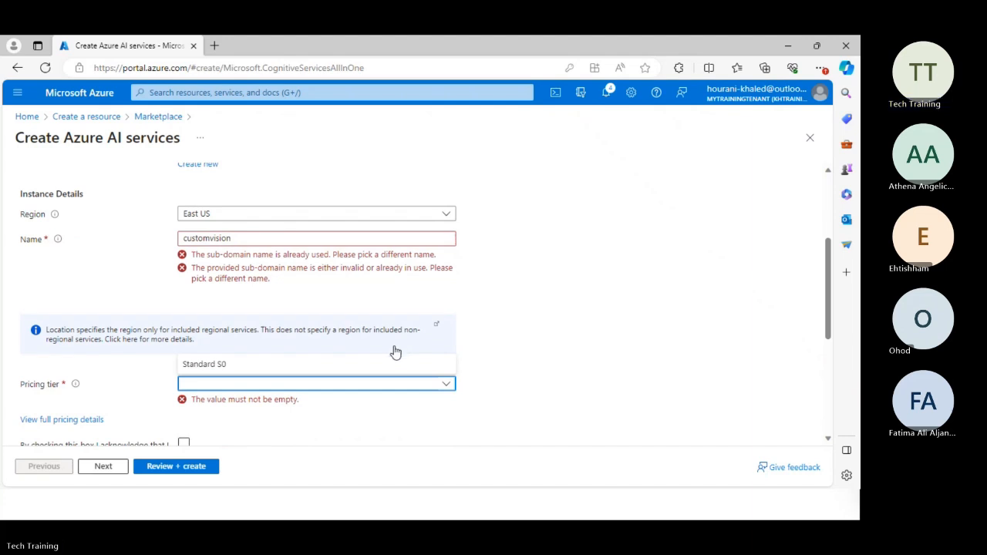
{"action": "left_click", "coordinate": [220, 364]}
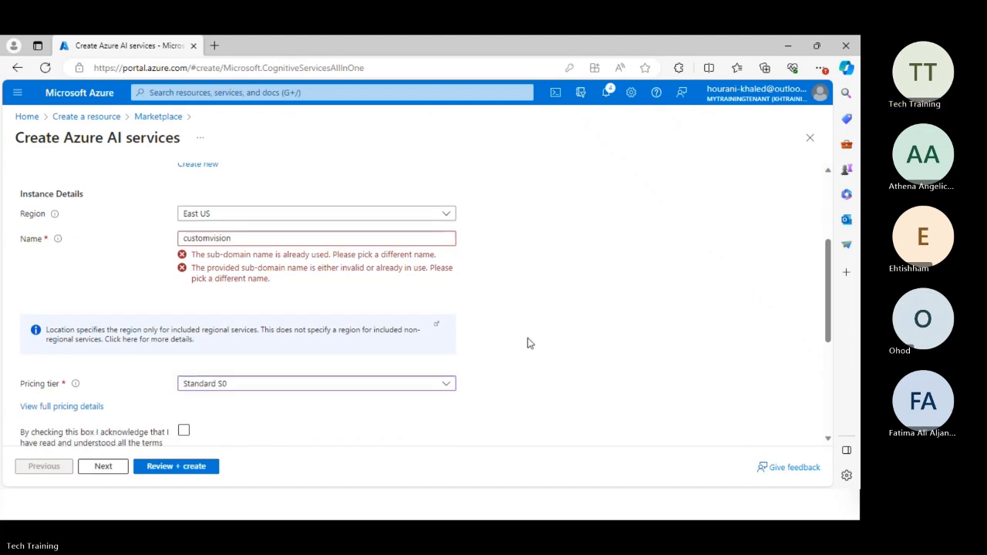
{"action": "scroll", "coordinate": [528, 339], "scroll_direction": "down", "scroll_amount": 3}
{"action": "left_click", "coordinate": [184, 345]}
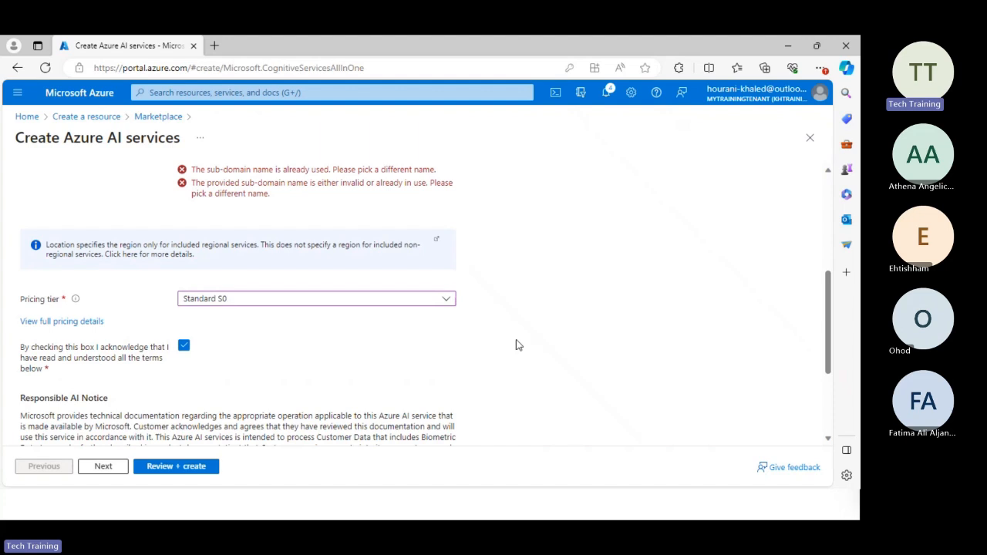
{"action": "scroll", "coordinate": [505, 345], "scroll_direction": "down", "scroll_amount": 3}
{"action": "scroll", "coordinate": [497, 345], "scroll_direction": "down", "scroll_amount": 1}
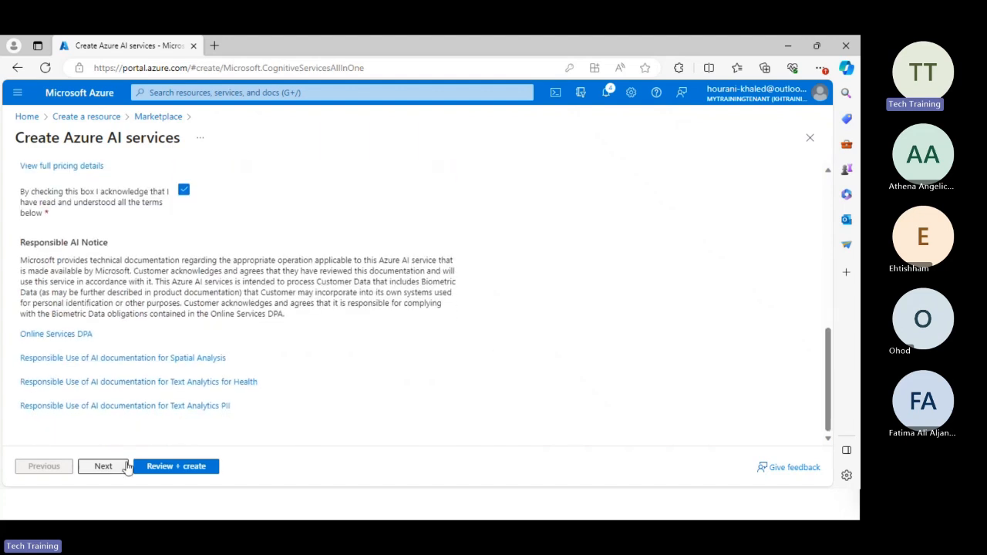
{"action": "left_click", "coordinate": [159, 470]}
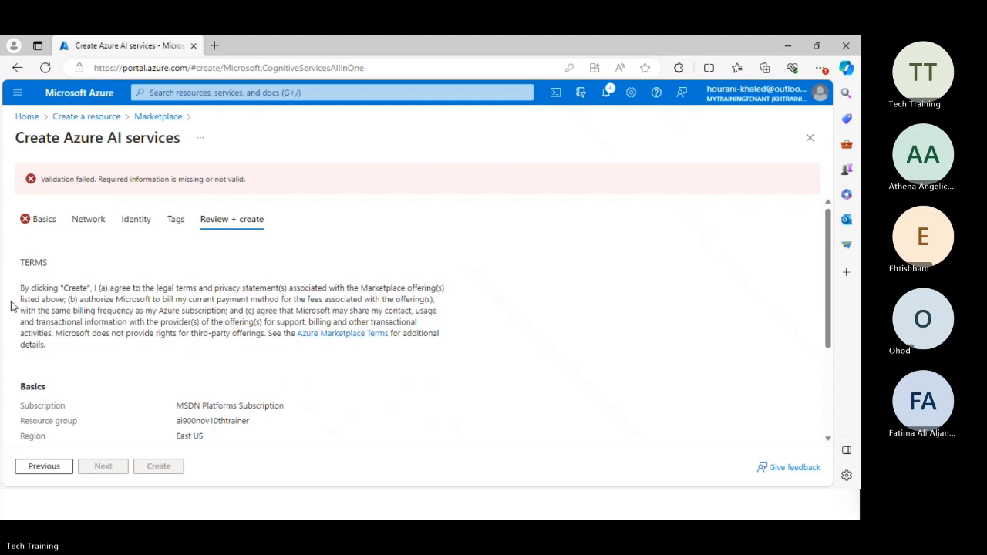
Go back to the basic settings and change the resource name to customvisionudst2023.
{"action": "left_click", "coordinate": [54, 227]}
{"action": "scroll", "coordinate": [290, 328], "scroll_direction": "down", "scroll_amount": 3}
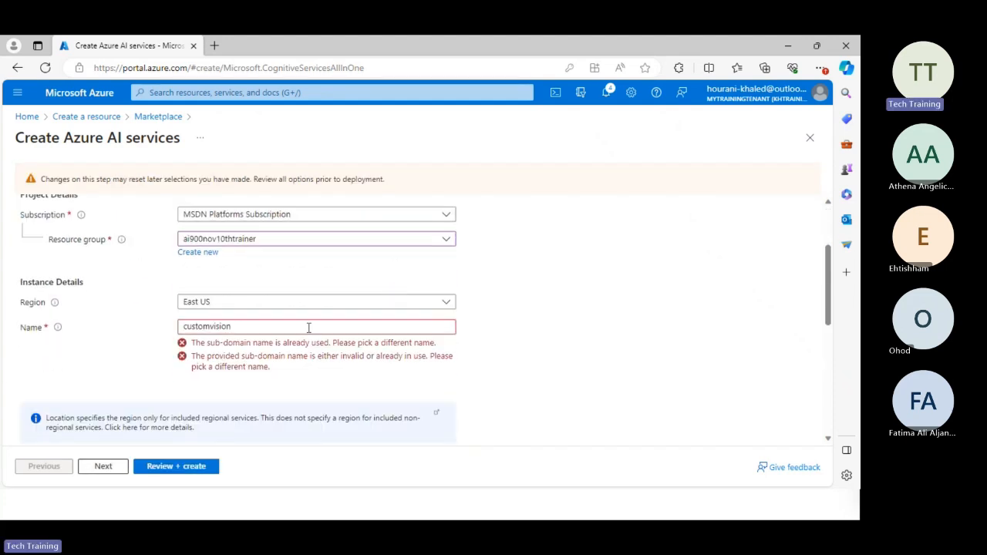
{"action": "left_click", "coordinate": [290, 328]}
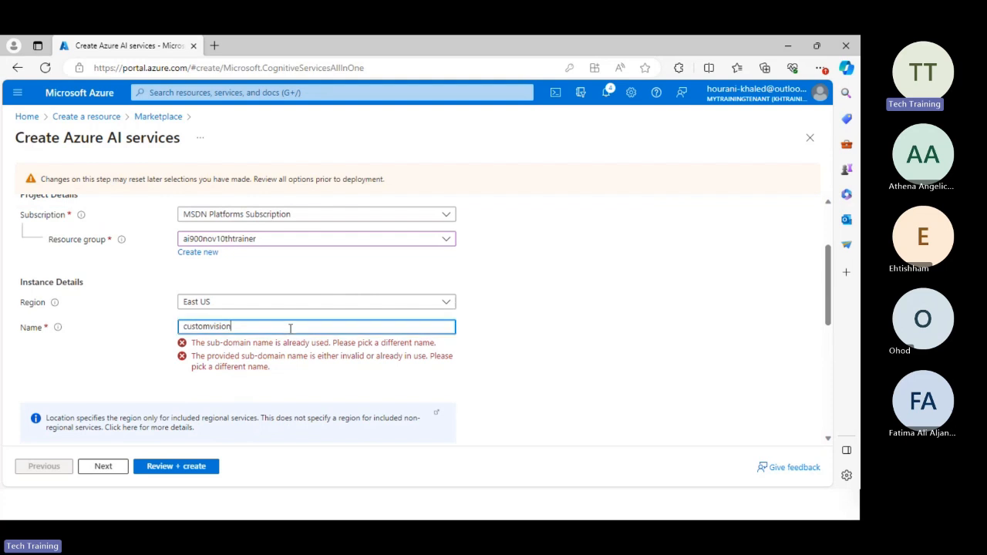
{"action": "type", "text": "udst"}
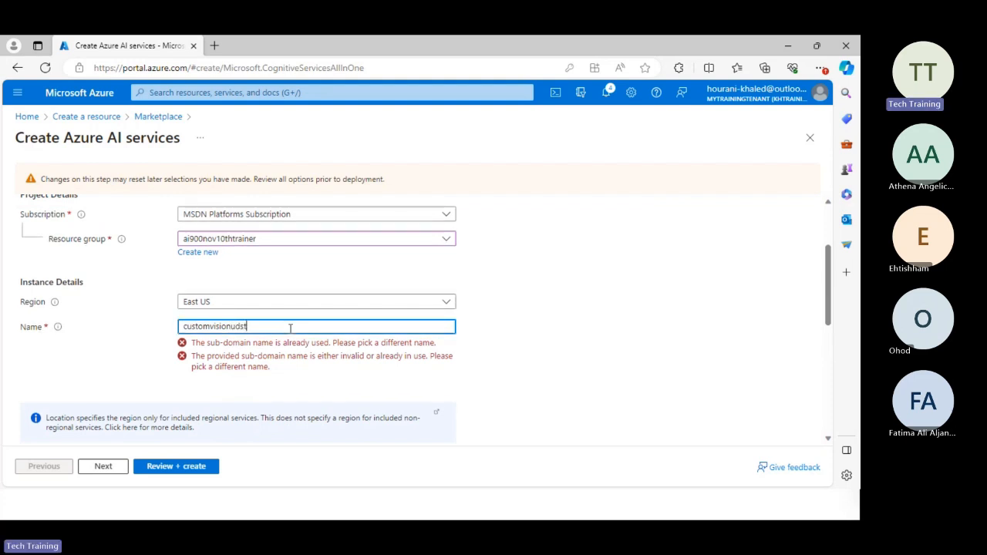
{"action": "type", "text": "2023"}
{"action": "left_click", "coordinate": [545, 343]}
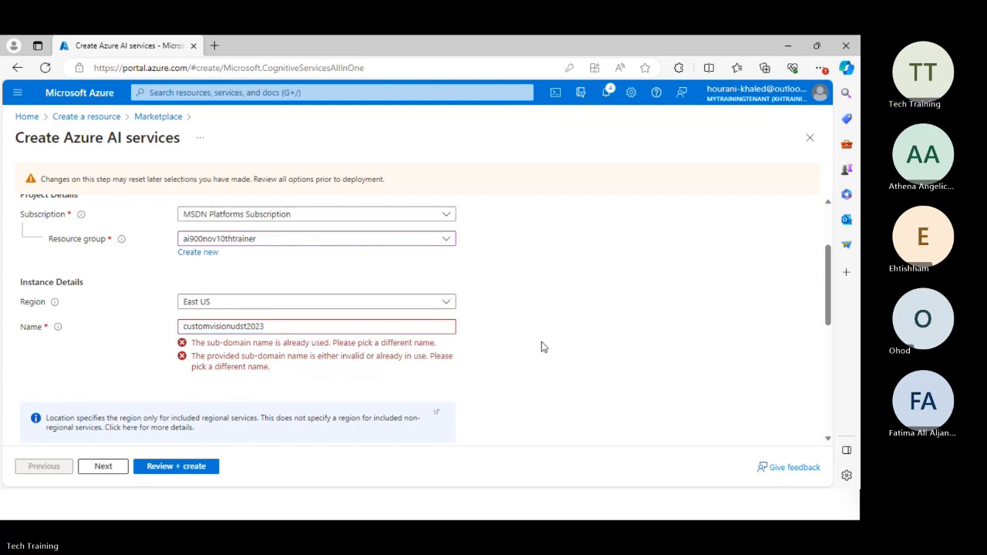
Review the configuration again and create the customvisionudst2023 Azure AI services resource.
{"action": "scroll", "coordinate": [542, 346], "scroll_direction": "down", "scroll_amount": 1}
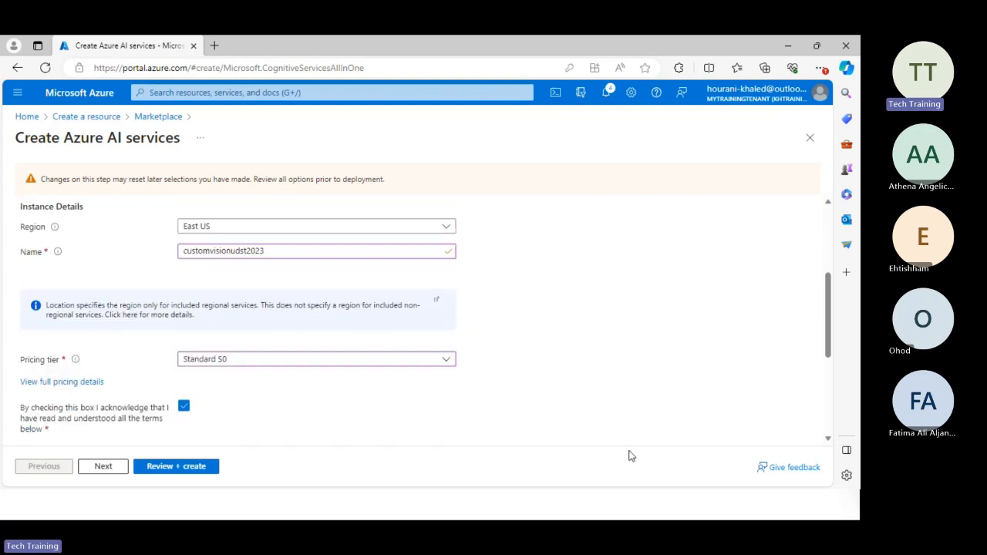
{"action": "left_click", "coordinate": [164, 467]}
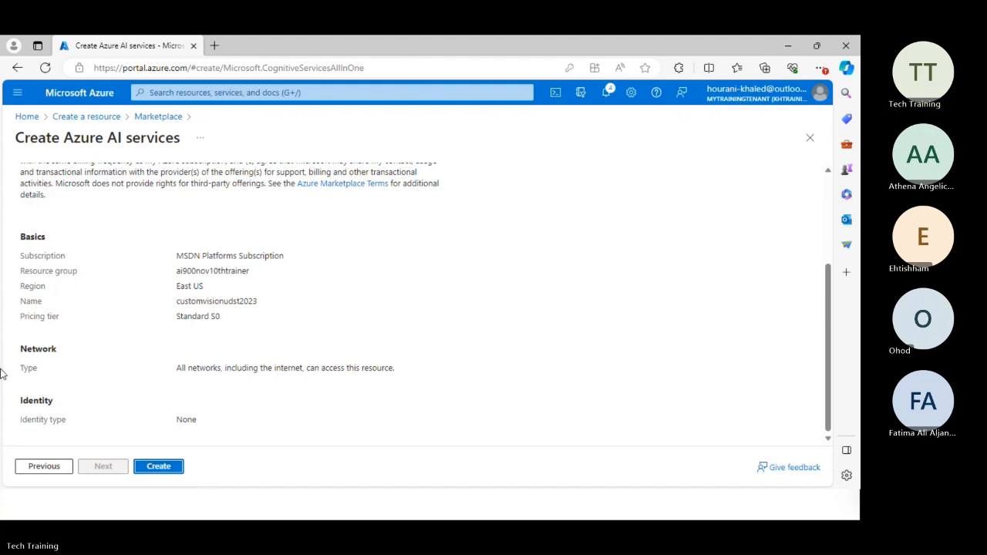
{"action": "left_click", "coordinate": [167, 470]}
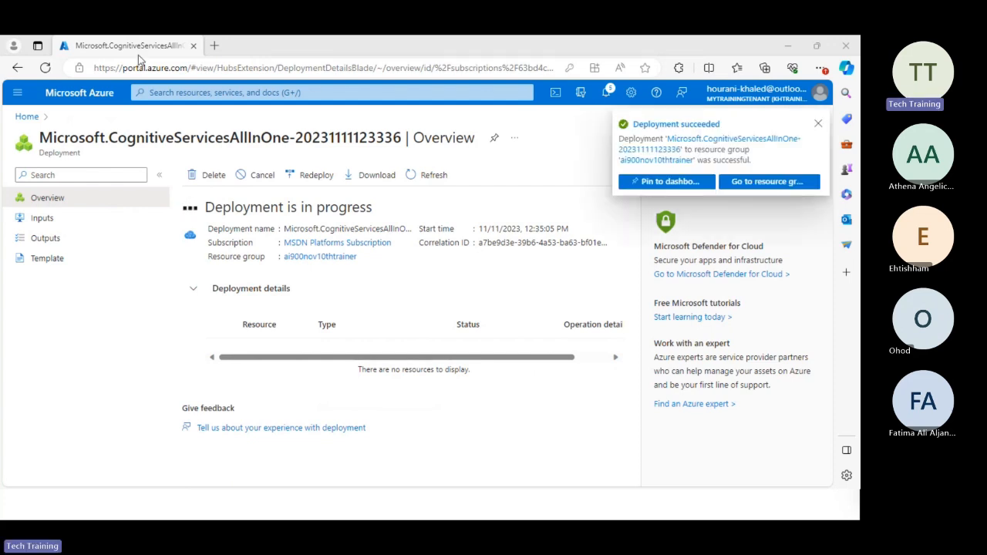
Download the animals archive from the copied link in a new browser tab and show it in its folder.
{"action": "left_click", "coordinate": [215, 46]}
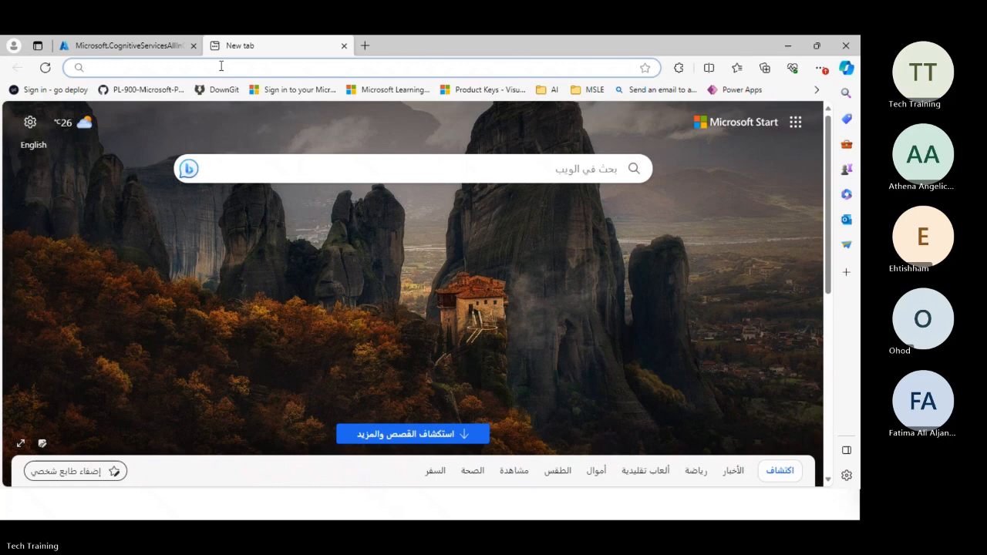
{"action": "type", "text": "https://aka.ms/animal-images"}
{"action": "key", "text": "Return"}
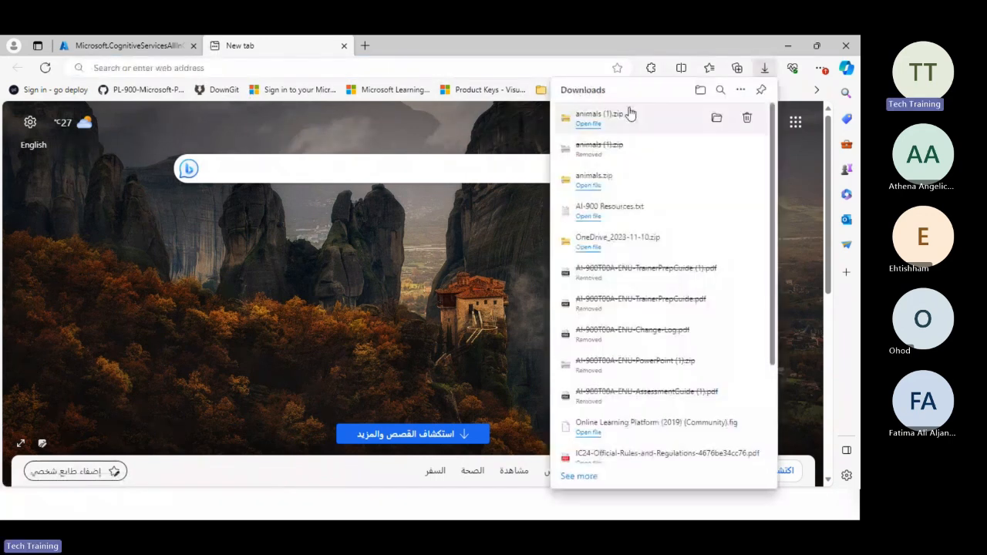
{"action": "left_click", "coordinate": [717, 121]}
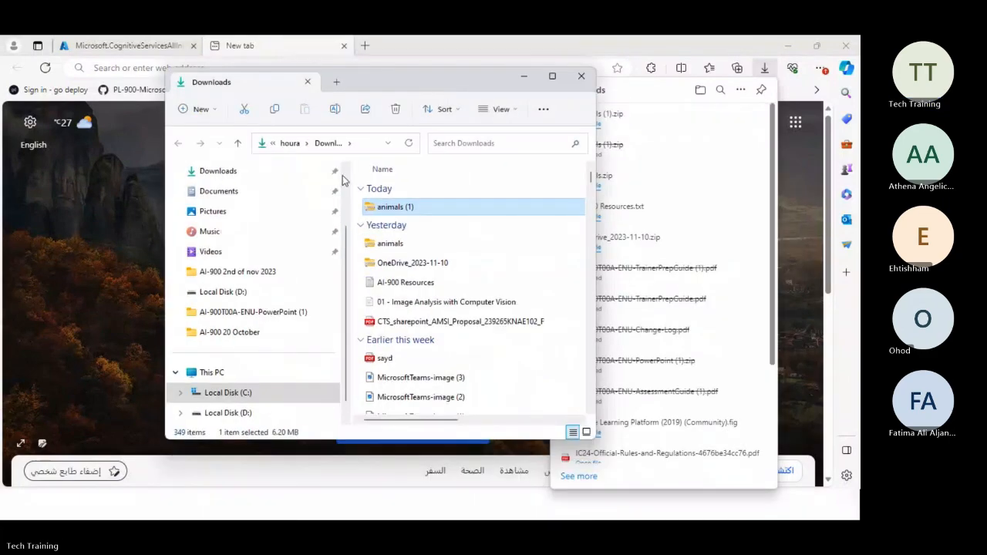
Copy the downloaded animals (1) archive, then create and open a folder named "udst training" on Local Disk (D:).
{"action": "right_click", "coordinate": [395, 208]}
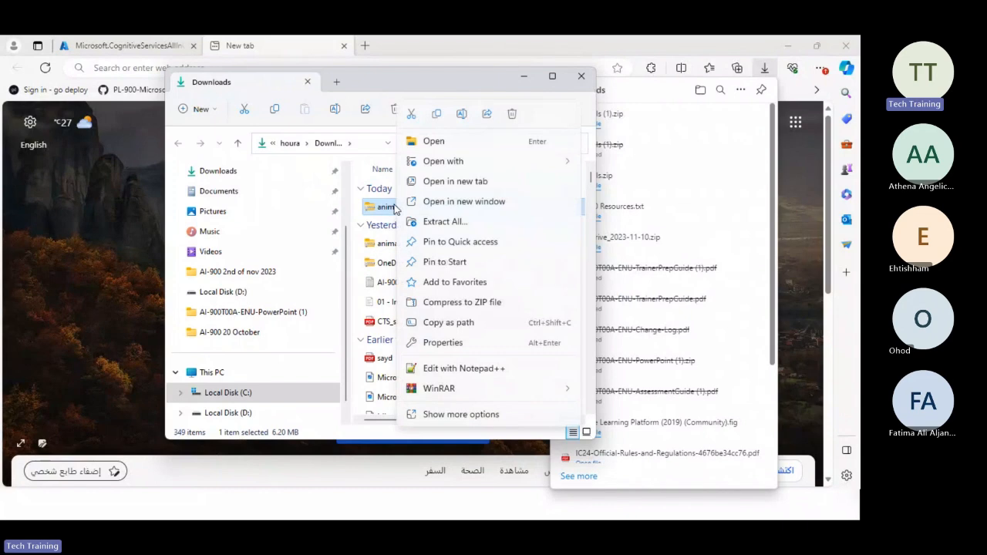
{"action": "left_click", "coordinate": [436, 115]}
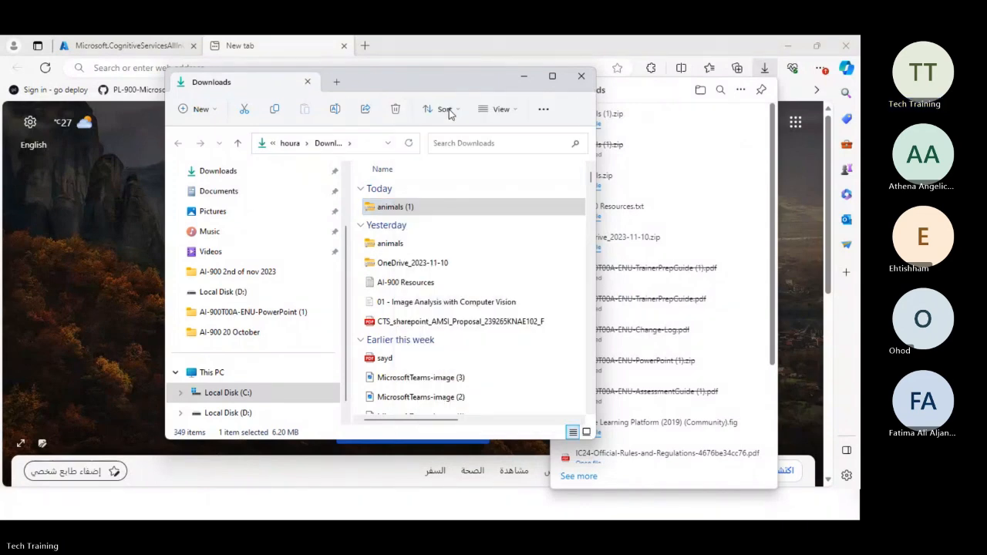
{"action": "left_click", "coordinate": [235, 290]}
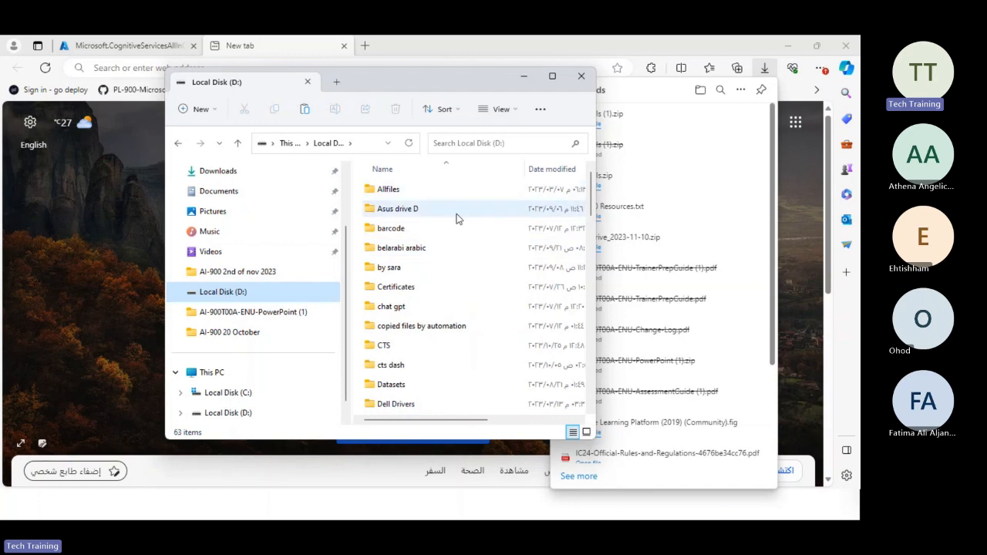
{"action": "right_click", "coordinate": [468, 262]}
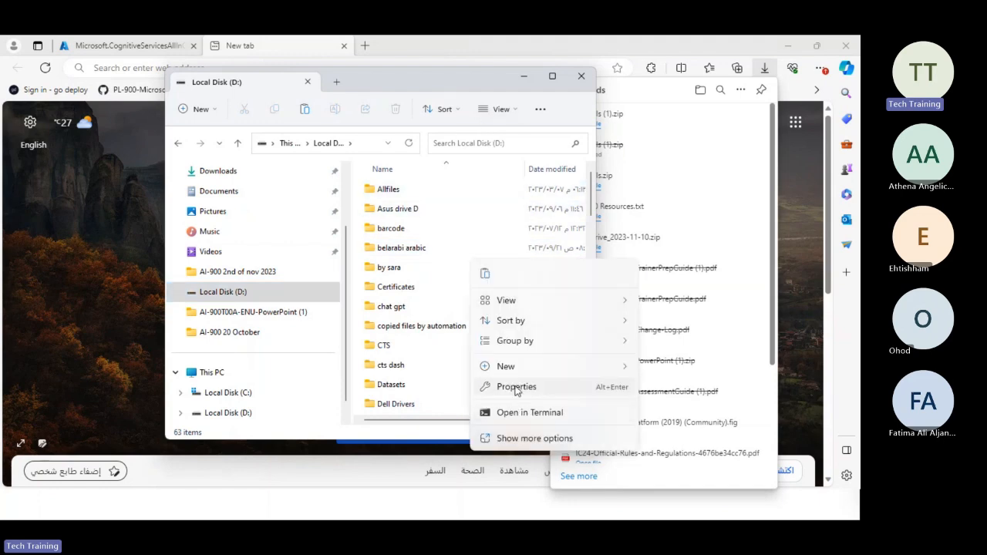
{"action": "mouse_move", "coordinate": [521, 368]}
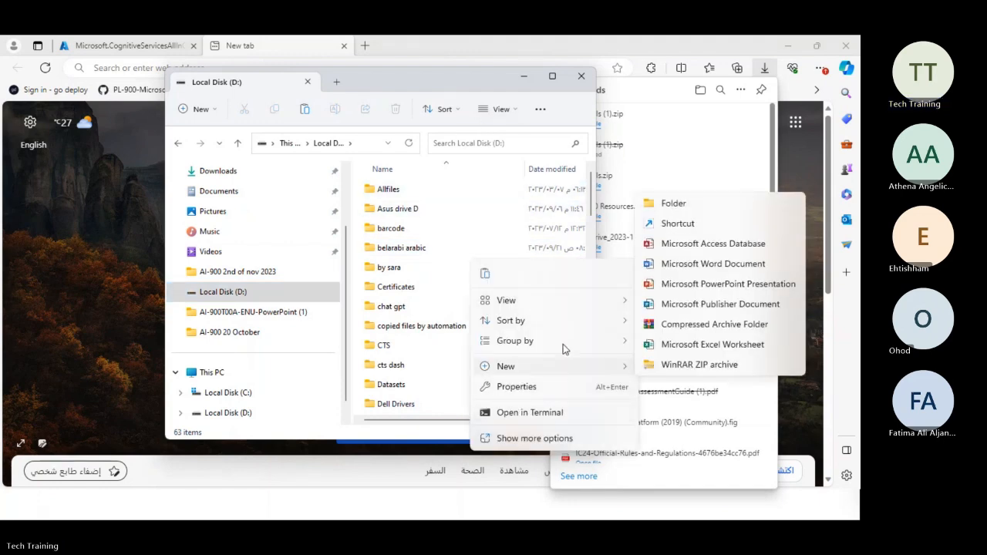
{"action": "left_click", "coordinate": [673, 205]}
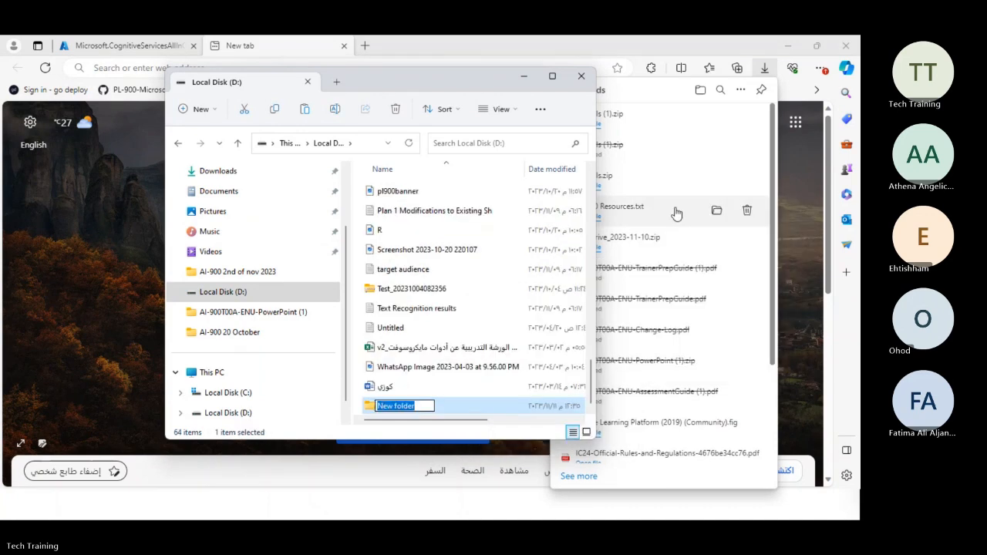
{"action": "type", "text": "udst"}
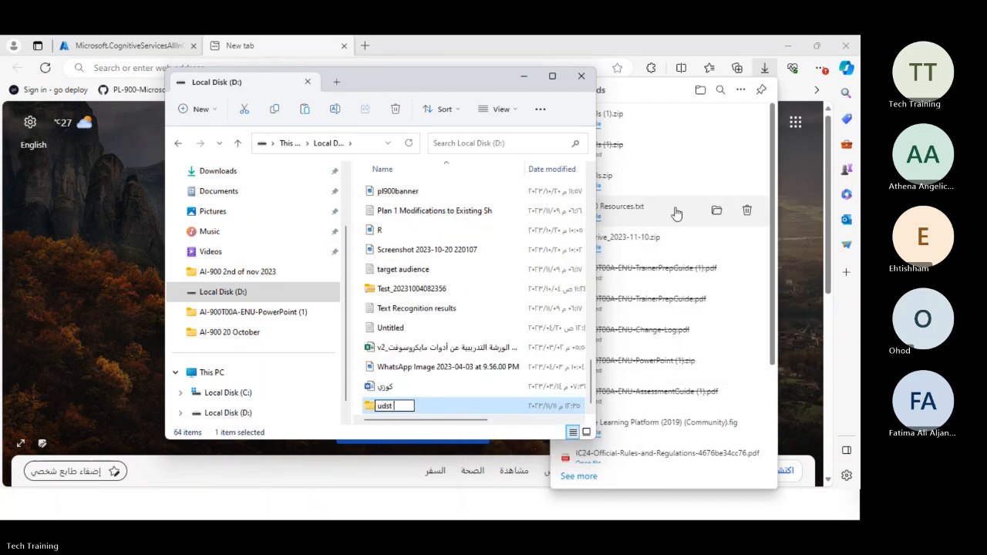
{"action": "type", "text": " training"}
{"action": "key", "text": "Return"}
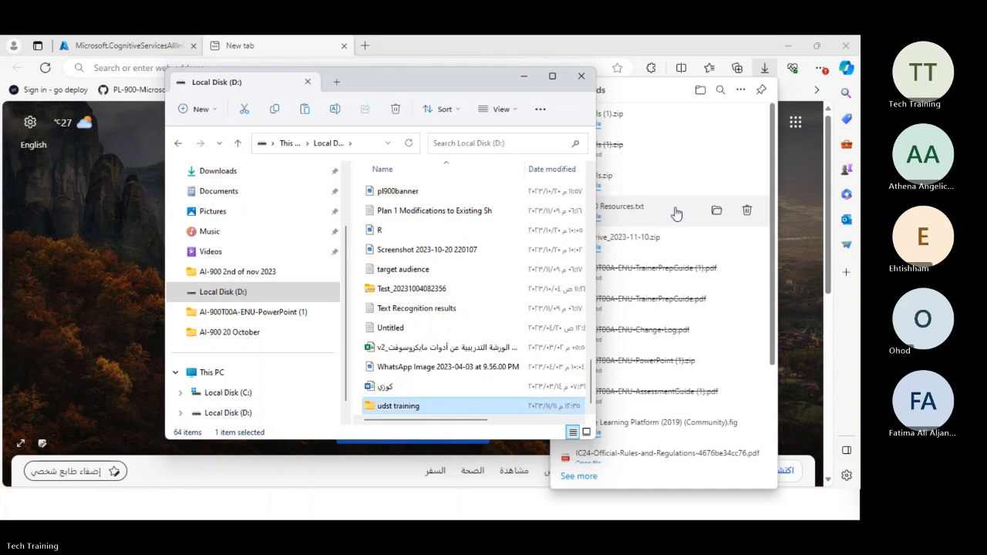
{"action": "key", "text": "Return"}
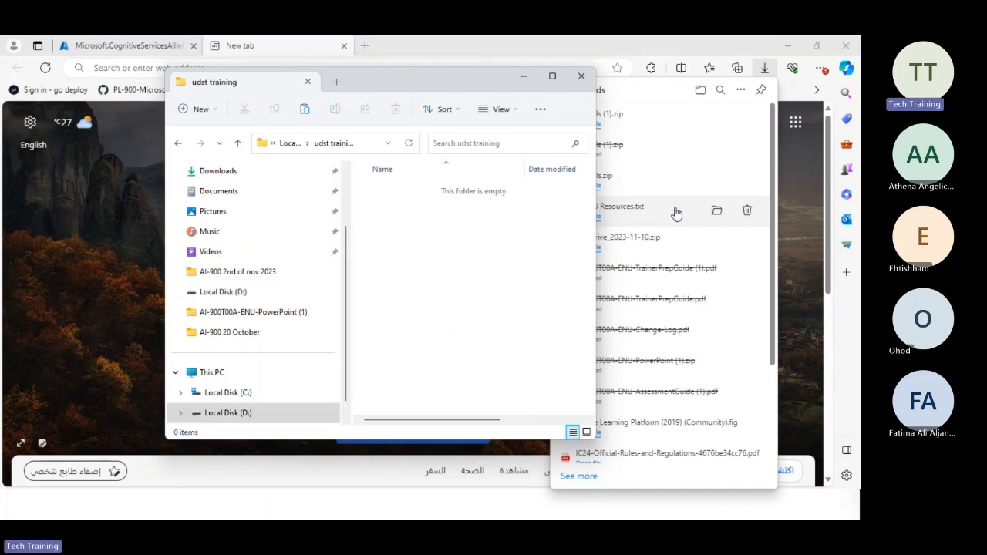
Paste the animals (1) archive into the udst training folder and extract it to D:\udst training\animals (1).
{"action": "key", "text": "ctrl+v"}
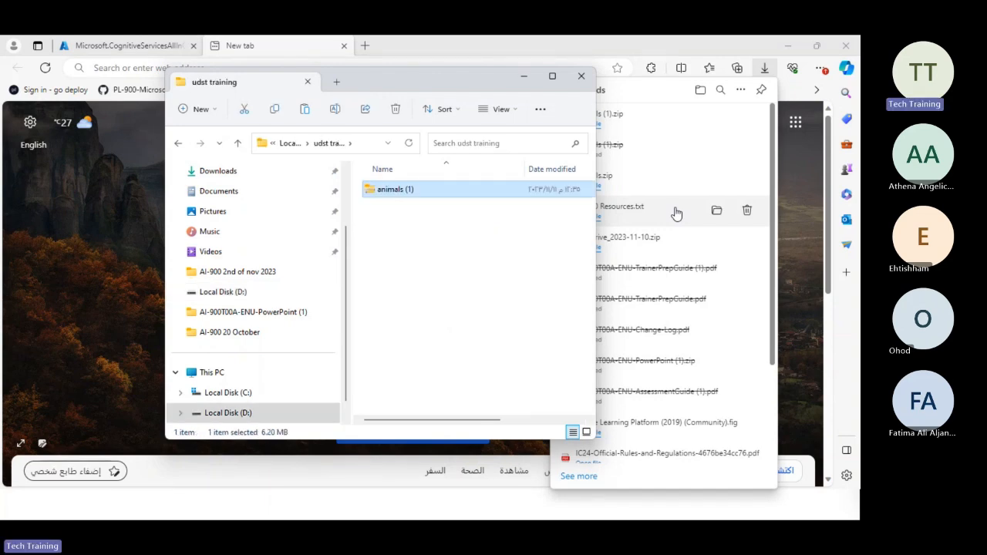
{"action": "right_click", "coordinate": [396, 201]}
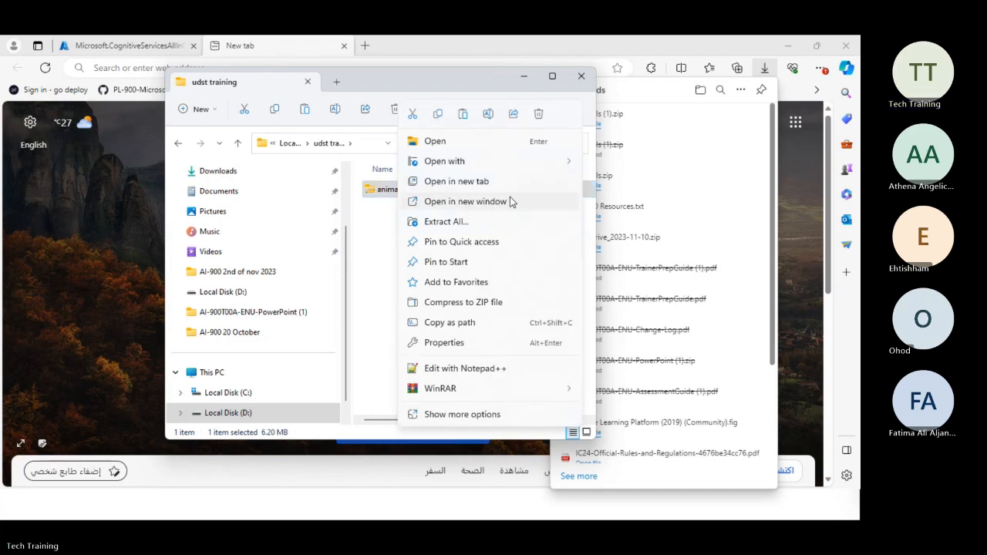
{"action": "left_click", "coordinate": [472, 221]}
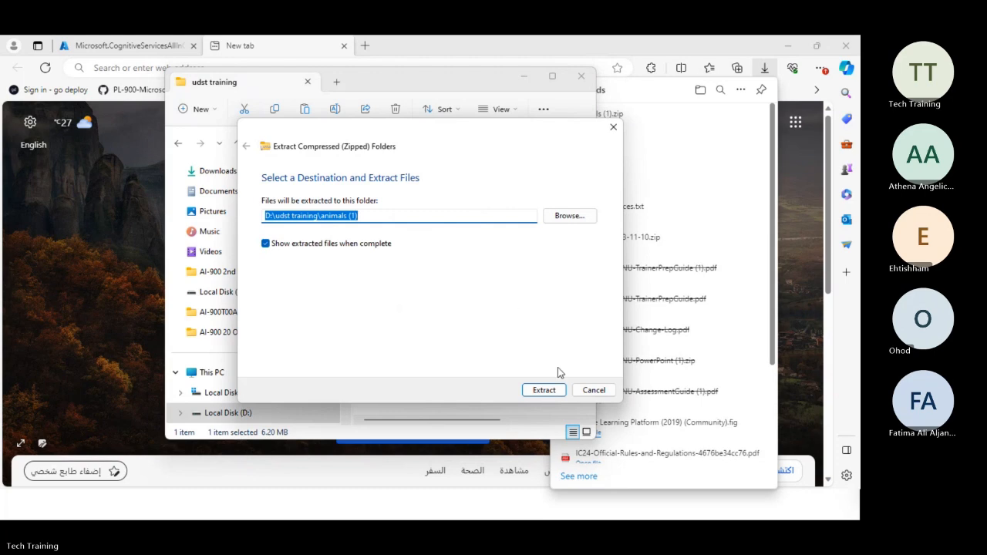
{"action": "left_click", "coordinate": [544, 390]}
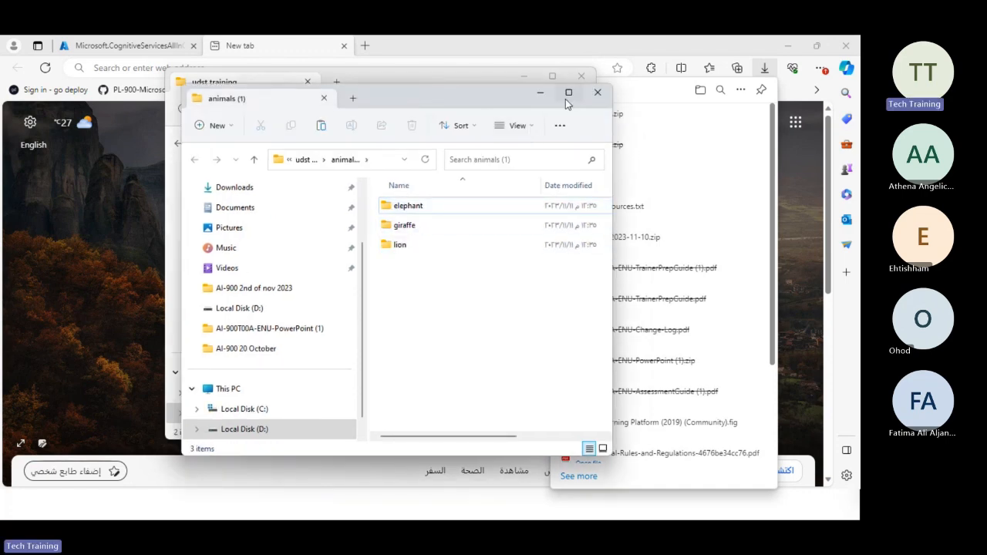
Look through the images in the extracted elephant, giraffe and lion folders, then minimize the file window.
{"action": "mouse_move", "coordinate": [571, 90]}
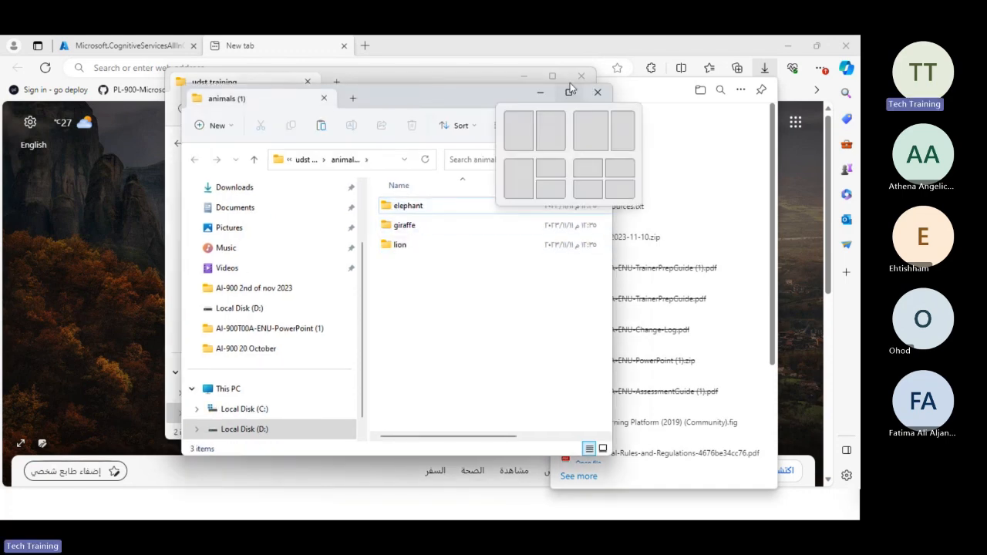
{"action": "left_click", "coordinate": [417, 209]}
{"action": "double_click", "coordinate": [417, 209]}
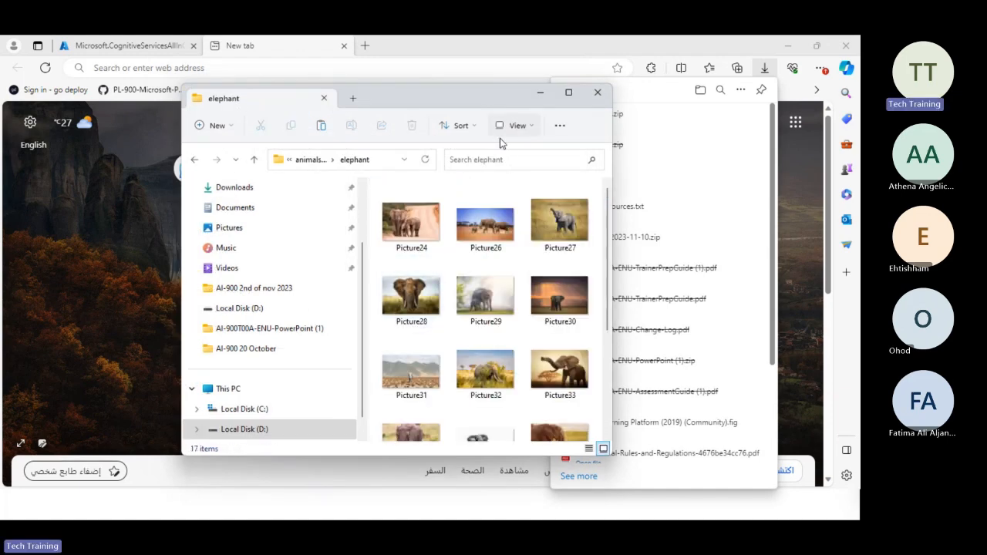
{"action": "left_click", "coordinate": [314, 159]}
{"action": "double_click", "coordinate": [406, 225]}
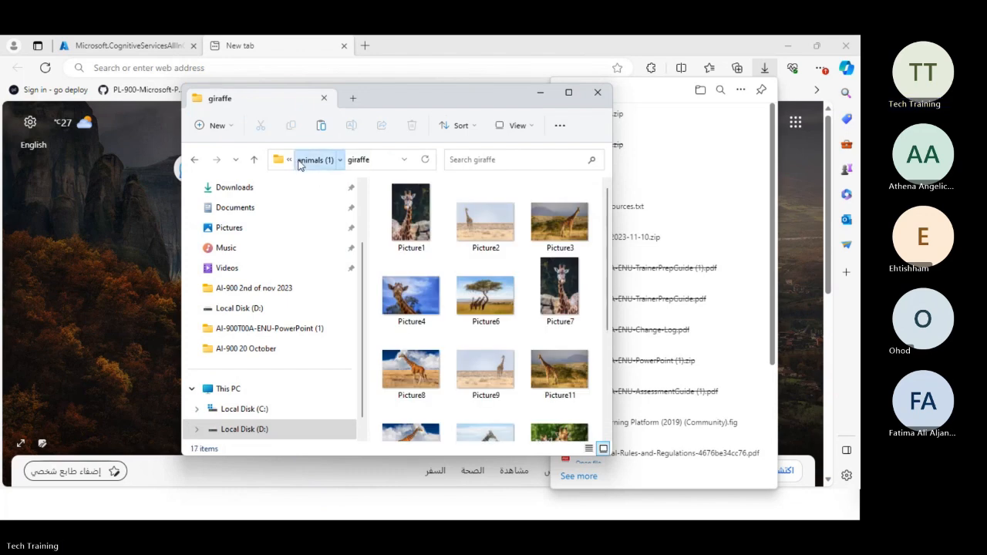
{"action": "left_click", "coordinate": [300, 160]}
{"action": "double_click", "coordinate": [394, 243]}
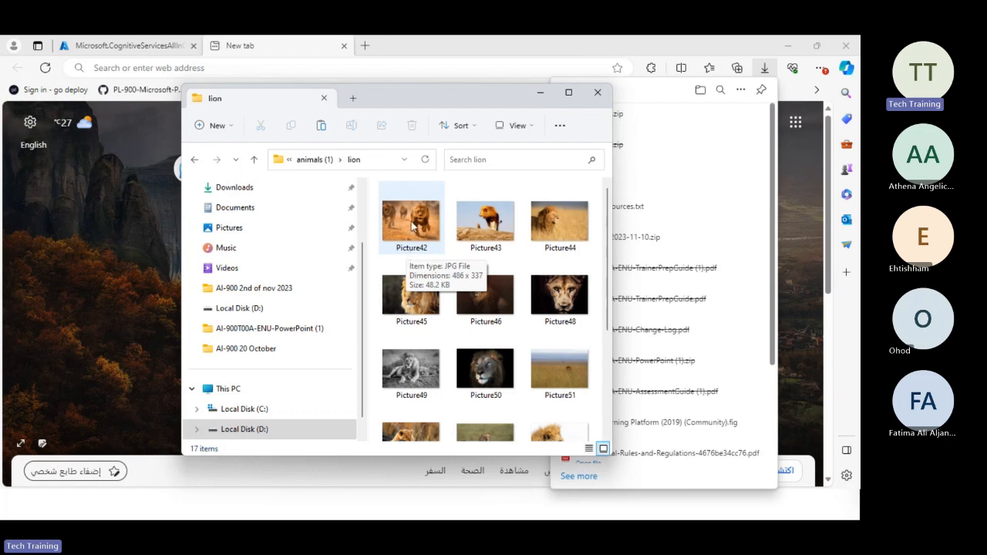
{"action": "left_click", "coordinate": [535, 94]}
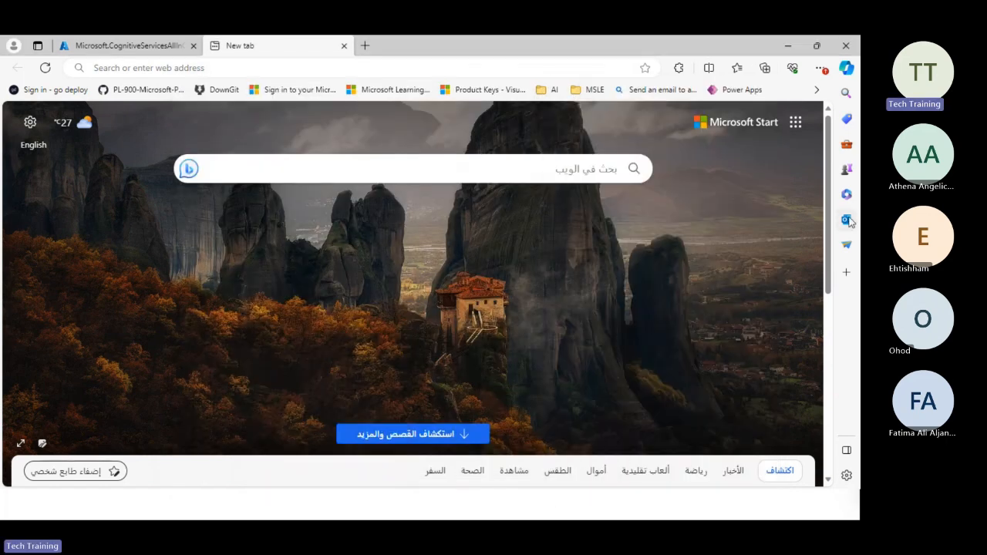
{"action": "left_click", "coordinate": [129, 45]}
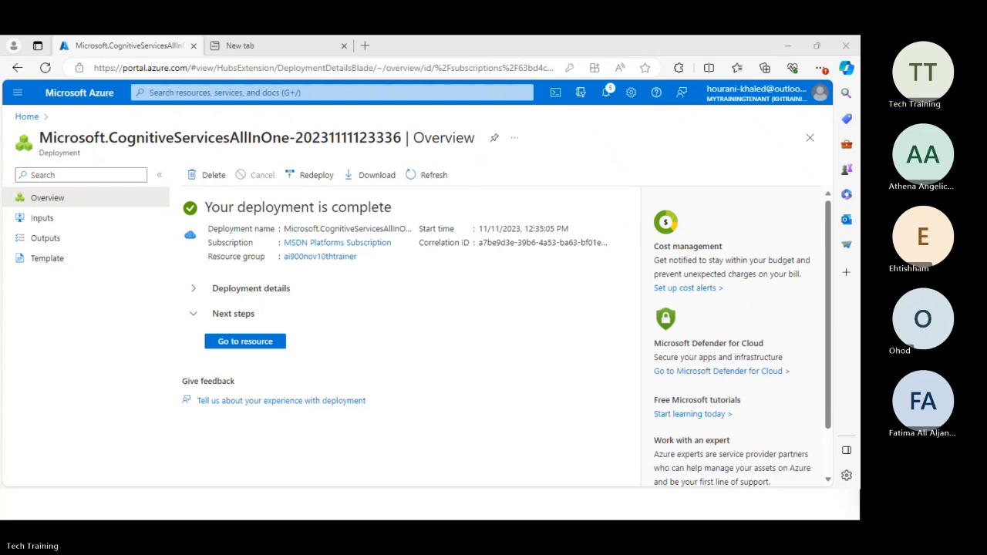
{"action": "left_click", "coordinate": [299, 46]}
{"action": "left_click", "coordinate": [287, 69]}
{"action": "key", "text": "ctrl+v"}
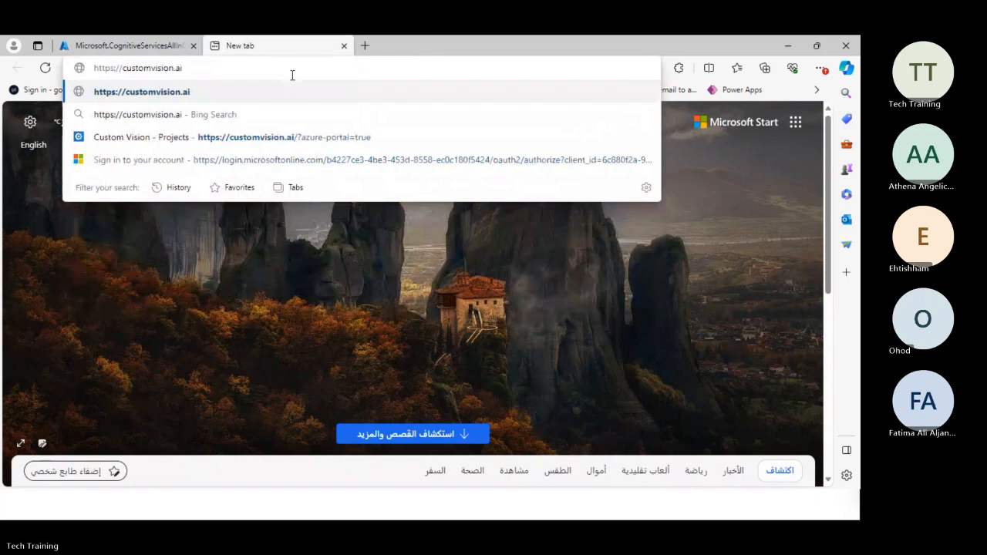
{"action": "key", "text": "Return"}
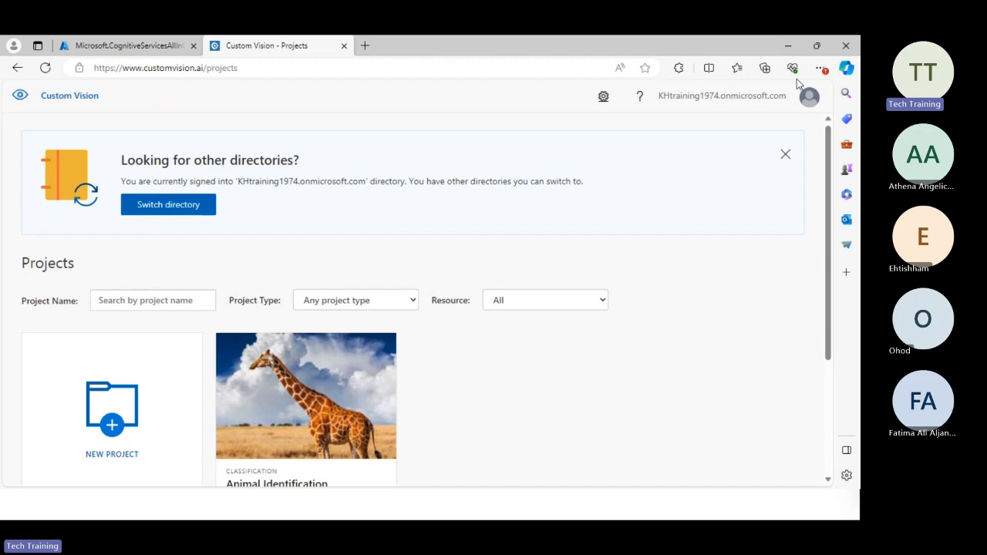
Bring up the hint for switching directories and filter the projects by the name "Animals Detection".
{"action": "left_click", "coordinate": [194, 215]}
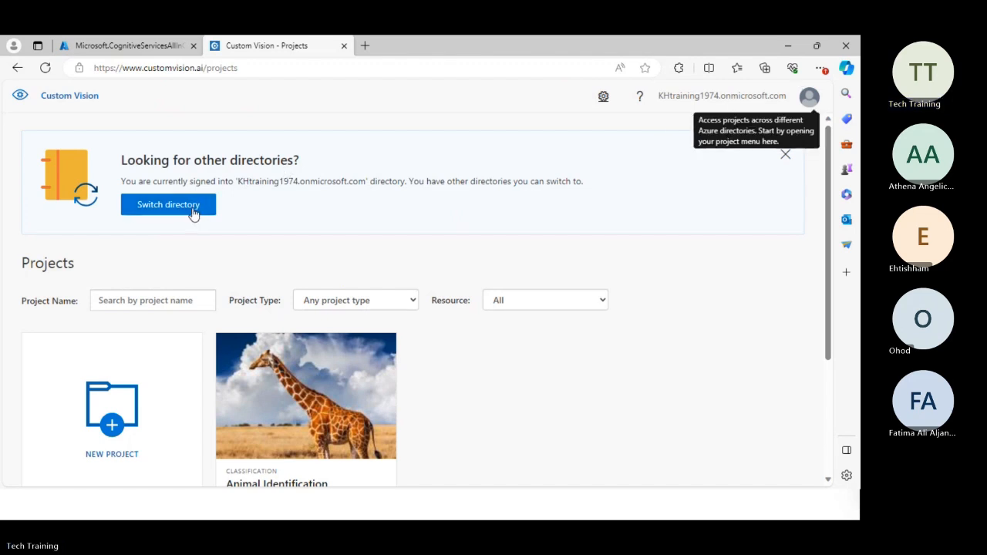
{"action": "left_click", "coordinate": [188, 304]}
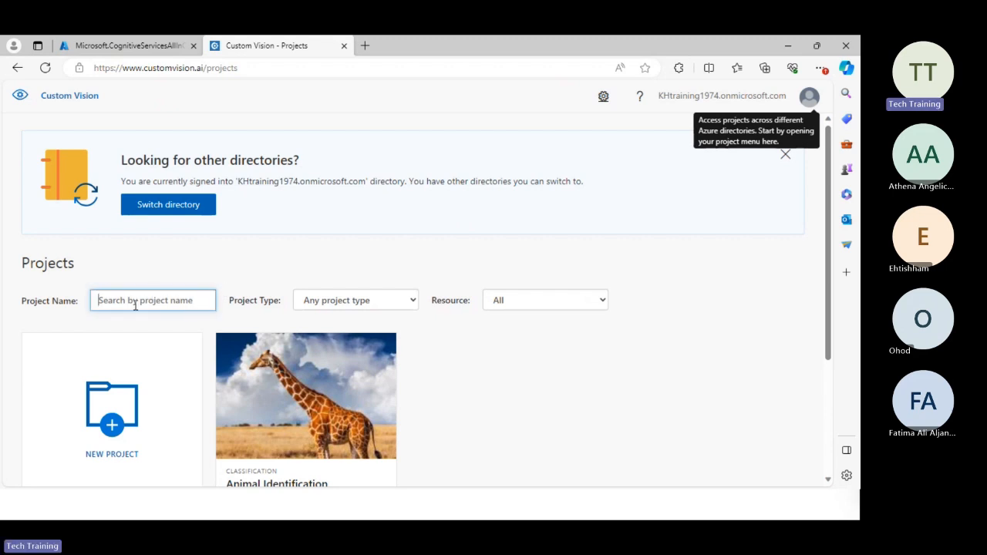
{"action": "type", "text": "A"}
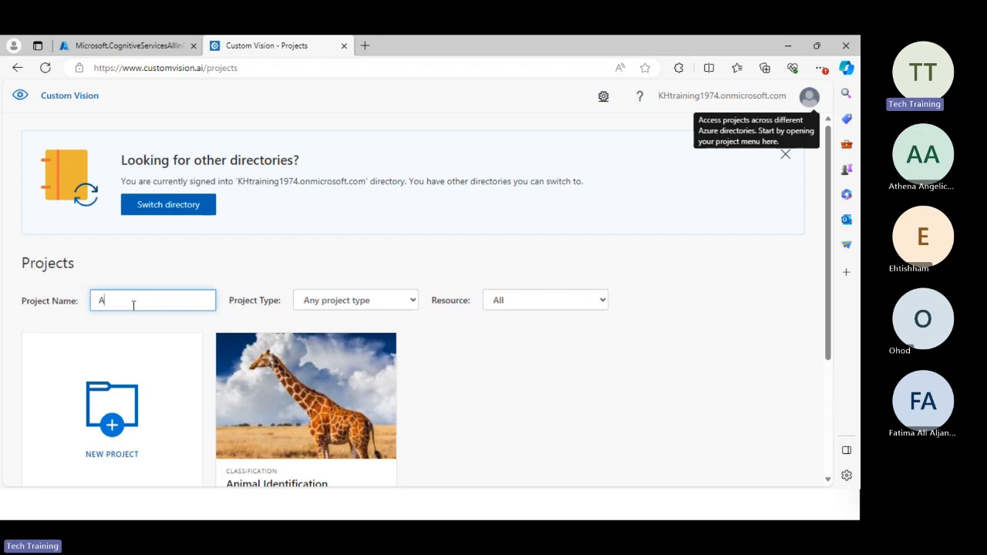
{"action": "type", "text": "nimals"}
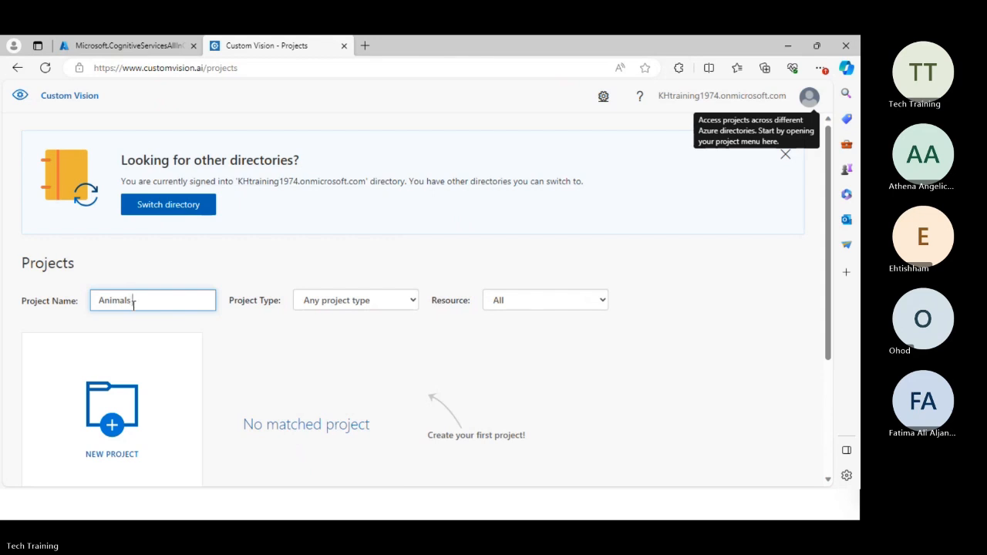
{"action": "type", "text": " Detec"}
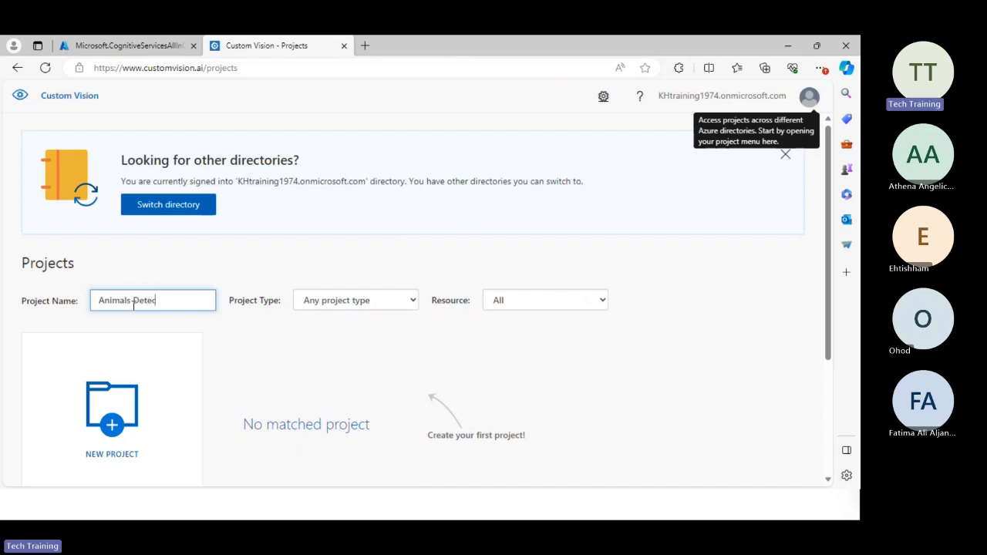
{"action": "type", "text": "tion"}
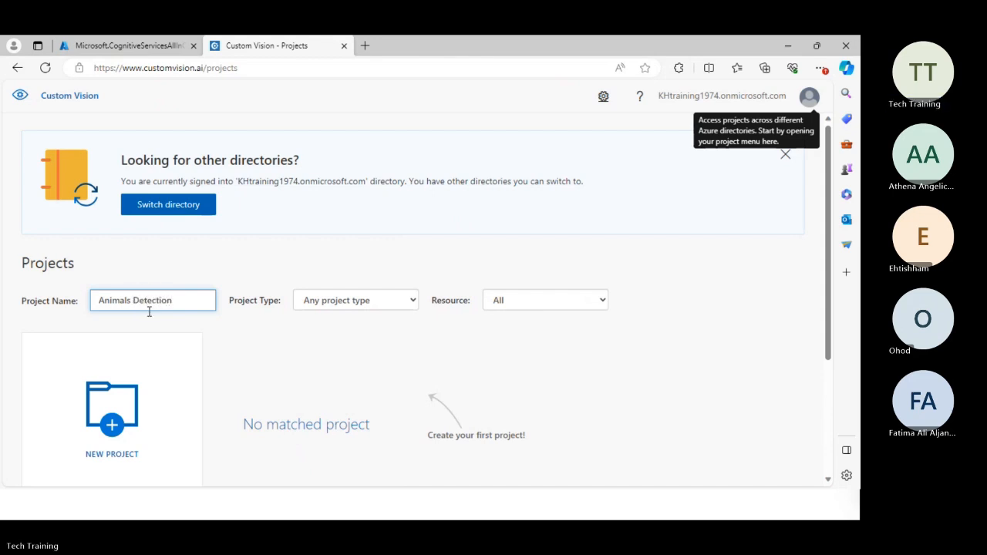
Filter the projects by the Classification type and the customvisionudst2023 resource.
{"action": "left_click", "coordinate": [414, 304]}
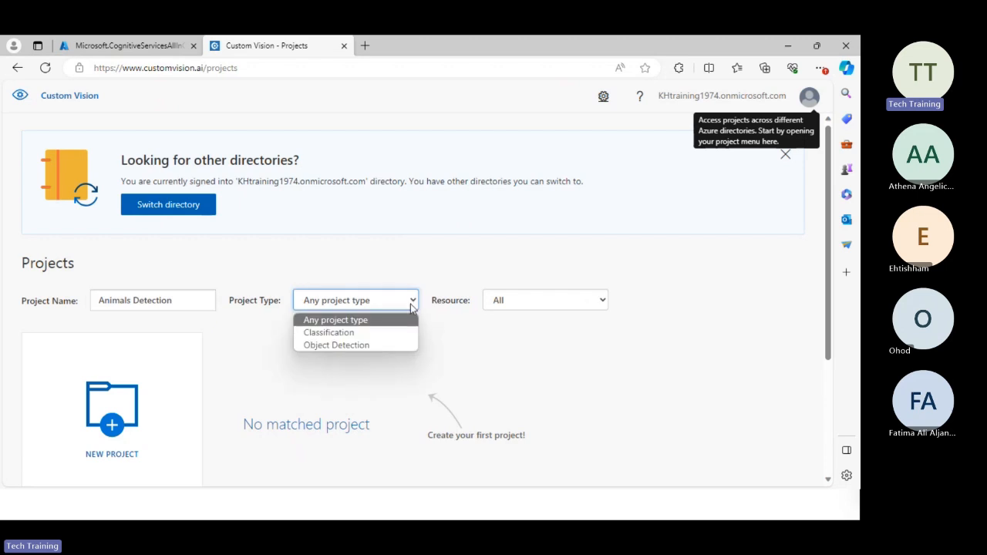
{"action": "left_click", "coordinate": [374, 333]}
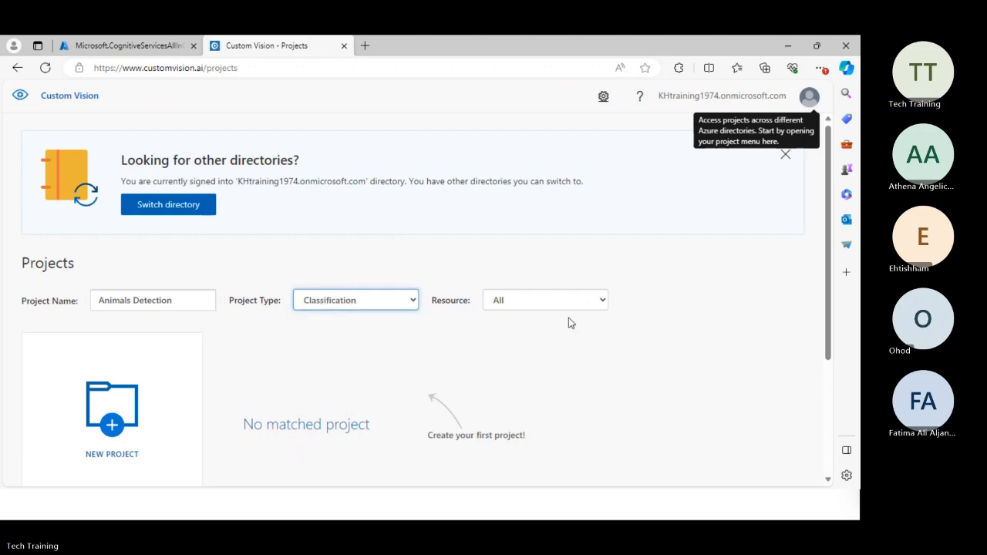
{"action": "left_click", "coordinate": [604, 301]}
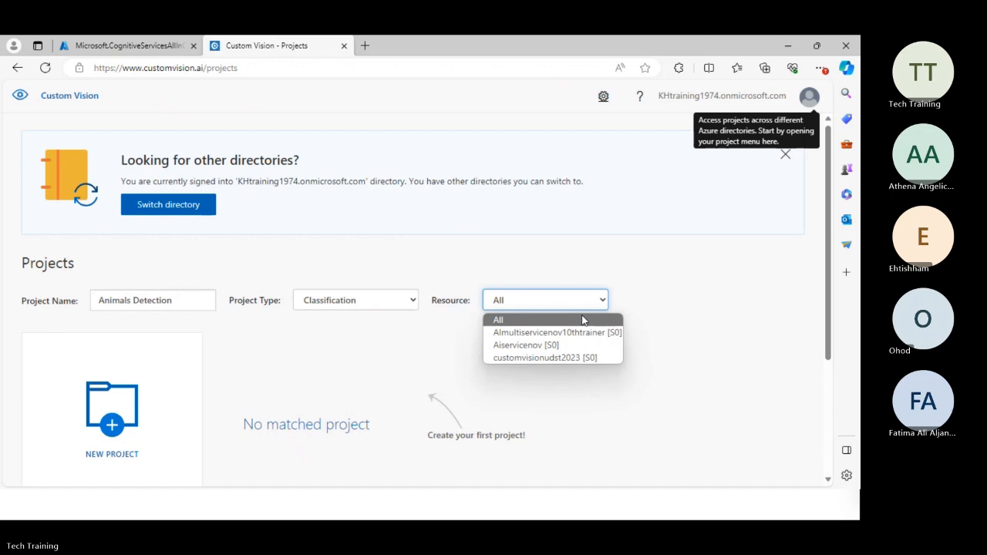
{"action": "left_click", "coordinate": [562, 357]}
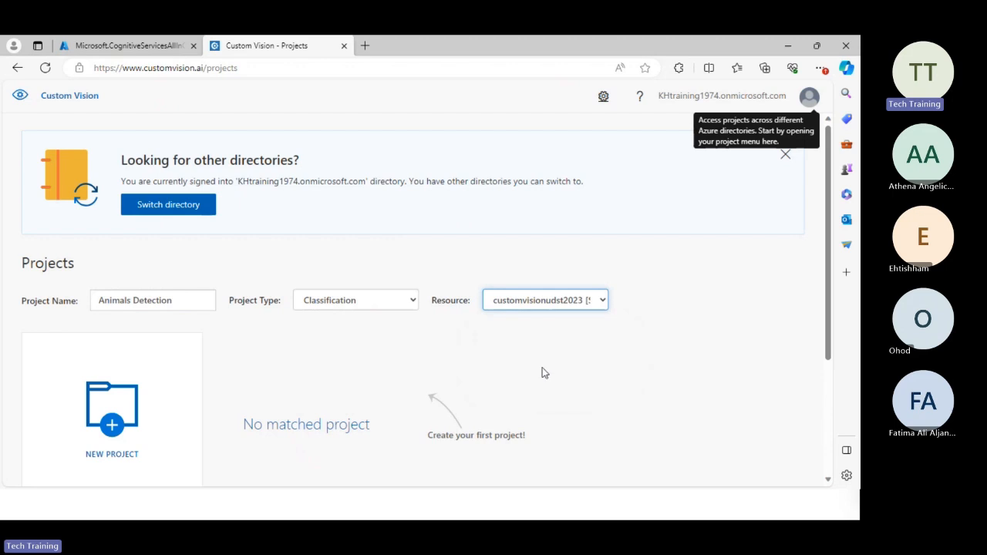
{"action": "scroll", "coordinate": [427, 332], "scroll_direction": "down", "scroll_amount": 3}
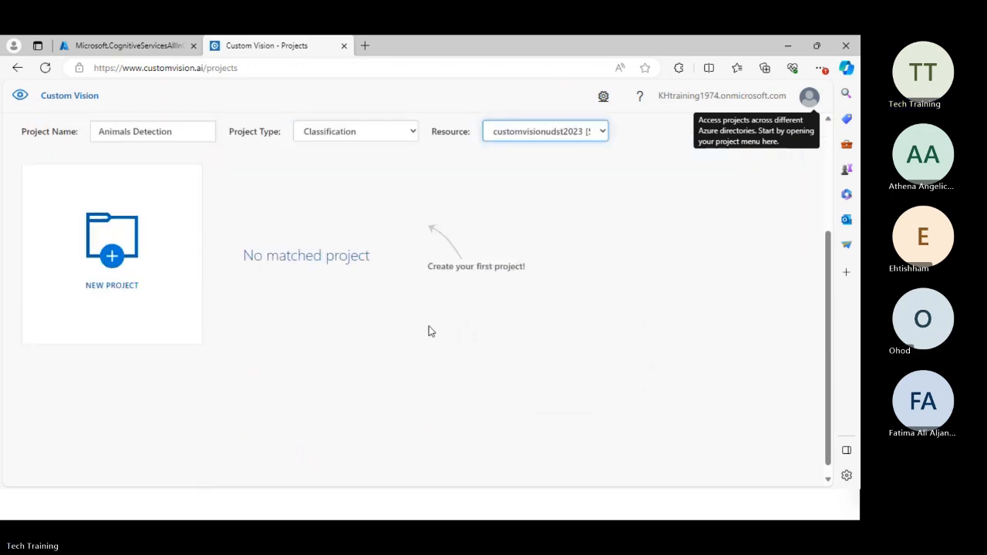
{"action": "scroll", "coordinate": [431, 331], "scroll_direction": "up", "scroll_amount": 3}
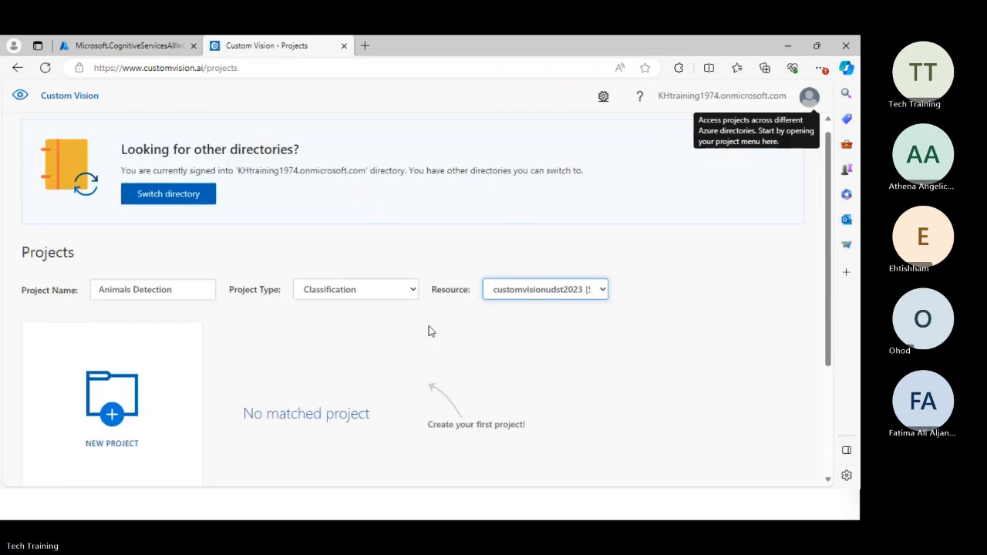
Start a new Custom Vision project and name it "Animal detection".
{"action": "left_click", "coordinate": [116, 397]}
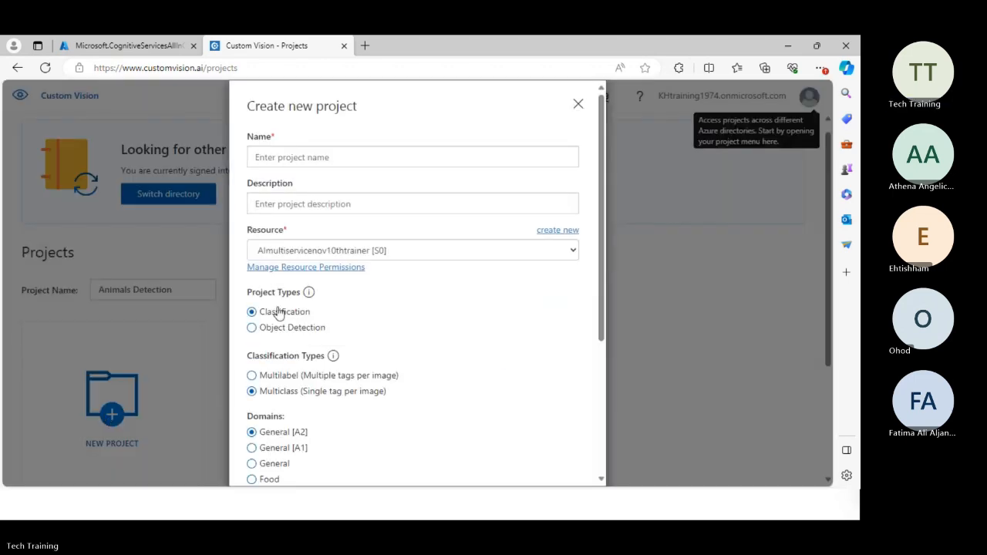
{"action": "left_click", "coordinate": [336, 157]}
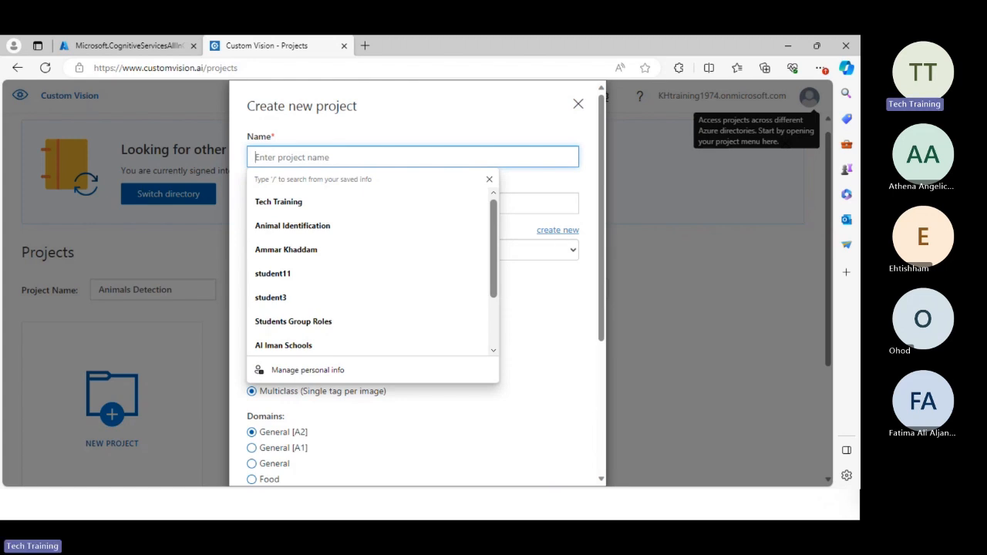
{"action": "type", "text": "An"}
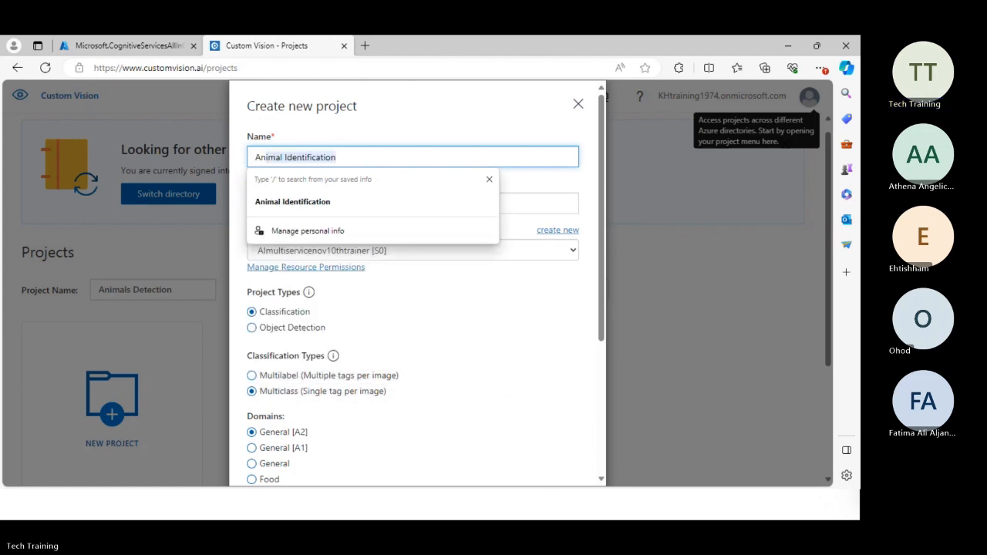
{"action": "type", "text": "imal iden"}
{"action": "key", "text": "BackSpace"}
{"action": "key", "text": "BackSpace"}
{"action": "key", "text": "BackSpace"}
{"action": "key", "text": "BackSpace"}
{"action": "key", "text": "BackSpace"}
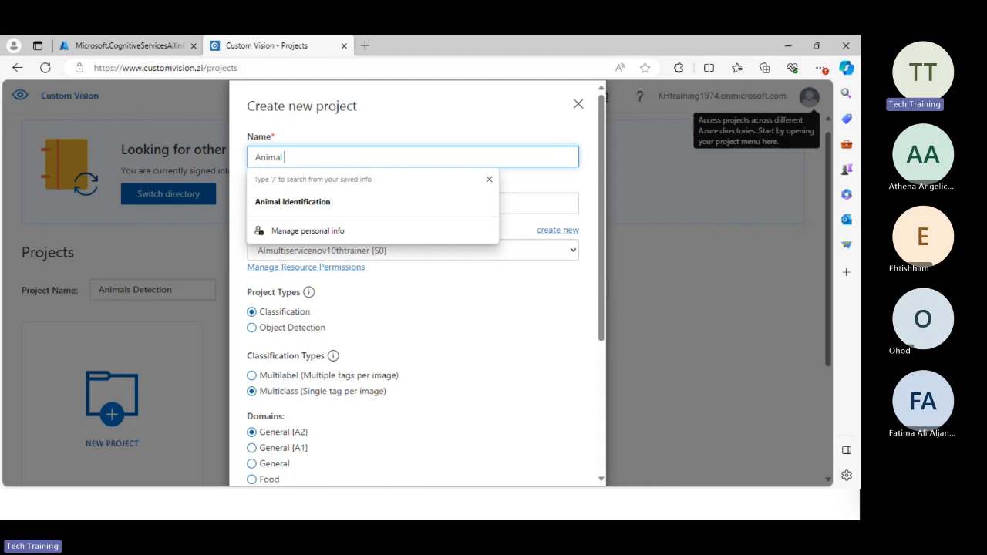
{"action": "type", "text": "detect"}
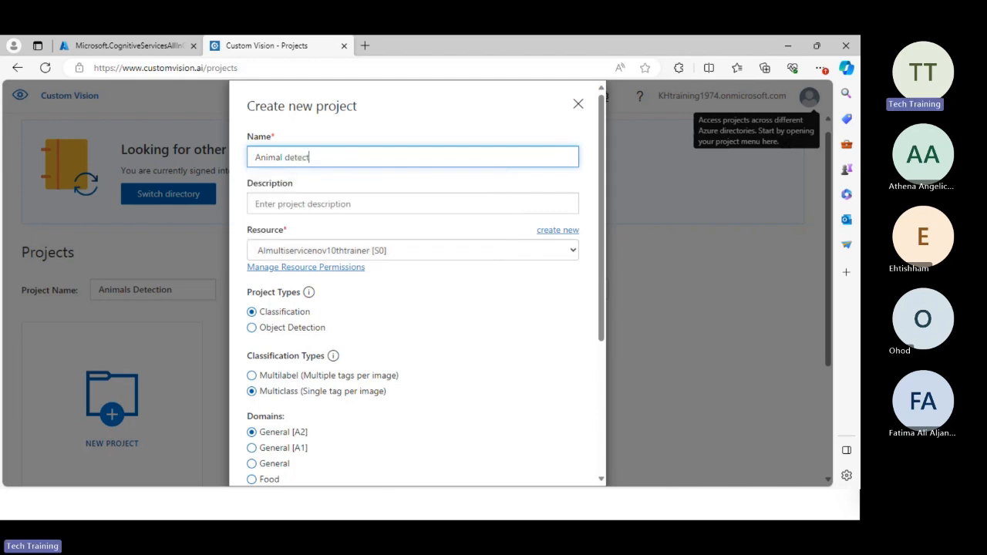
{"action": "type", "text": "ion"}
Set the project description to "Image classification for animals" using the saved entry.
{"action": "left_click", "coordinate": [407, 206]}
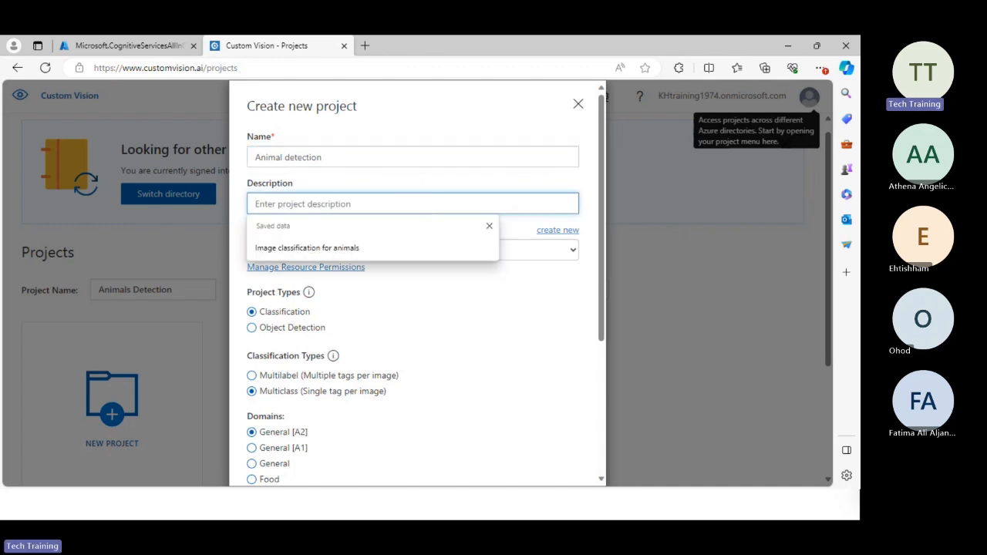
{"action": "key", "text": "alt+Tab"}
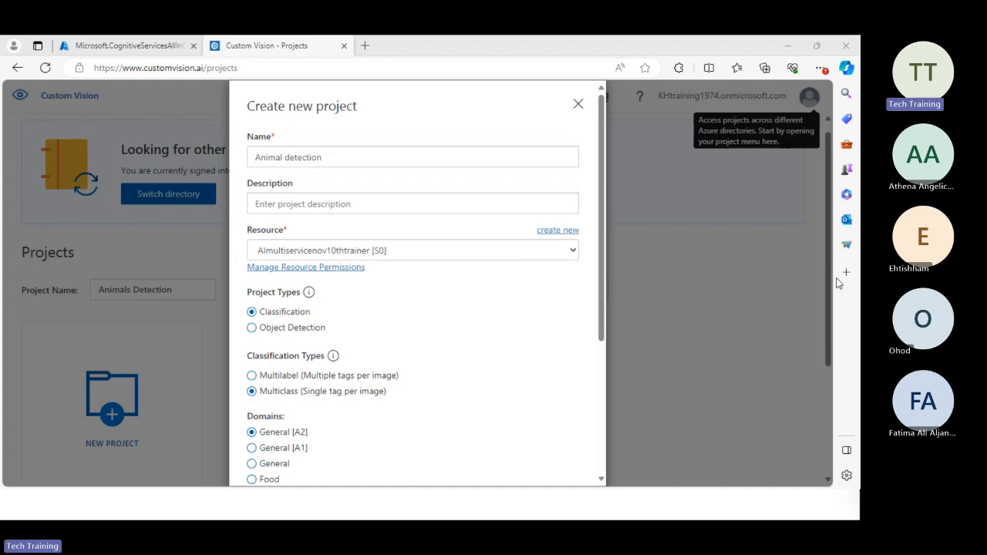
{"action": "left_click", "coordinate": [360, 202]}
{"action": "key", "text": "Down"}
{"action": "key", "text": "Return"}
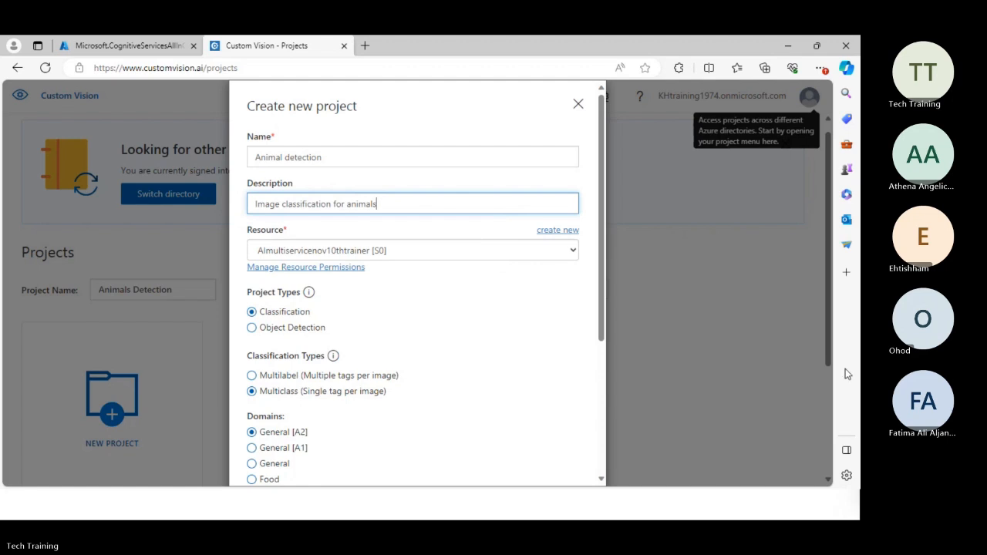
Assign the customvisionudst2023 [S0] resource and create the project as a Multiclass Classification project with the General [A2] domain.
{"action": "left_click", "coordinate": [356, 254]}
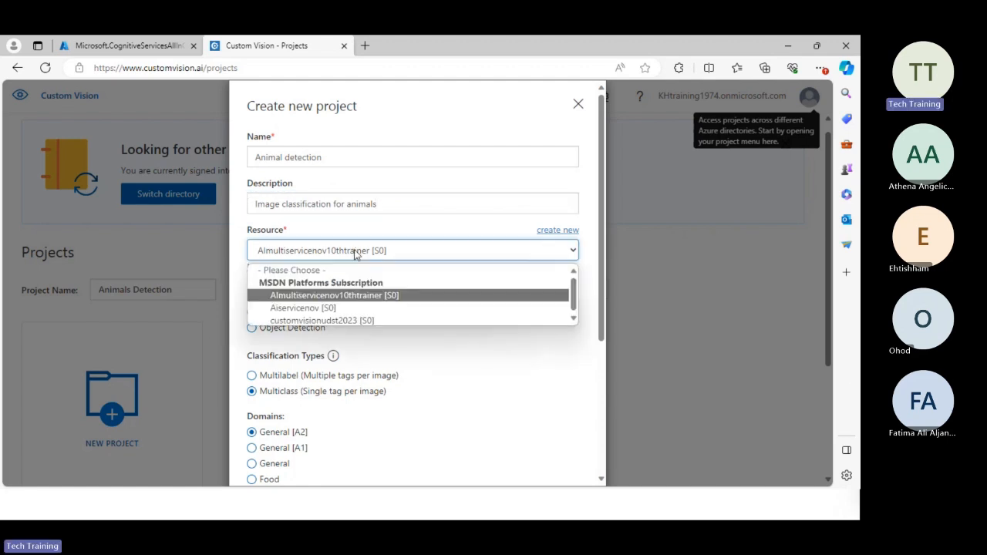
{"action": "left_click", "coordinate": [327, 320]}
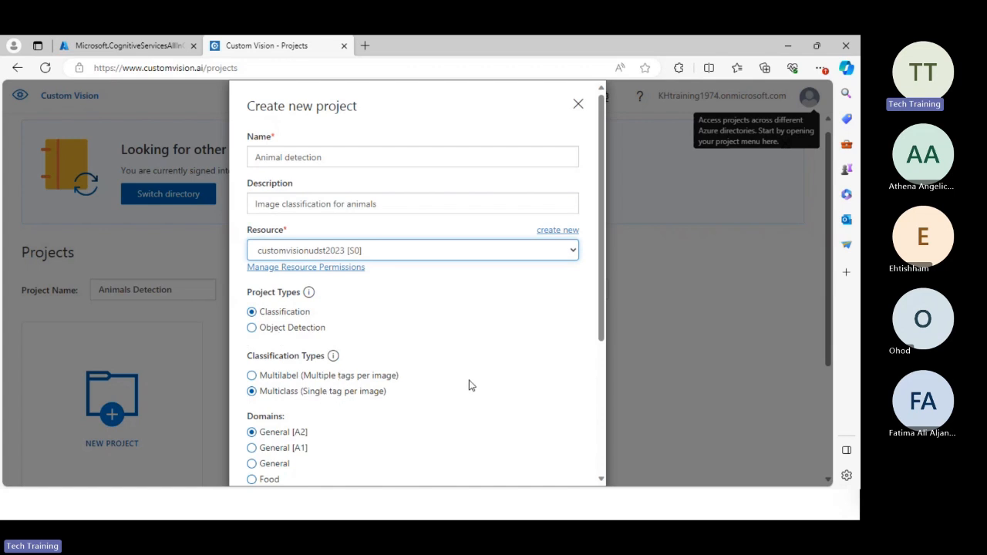
{"action": "scroll", "coordinate": [468, 384], "scroll_direction": "down", "scroll_amount": 1}
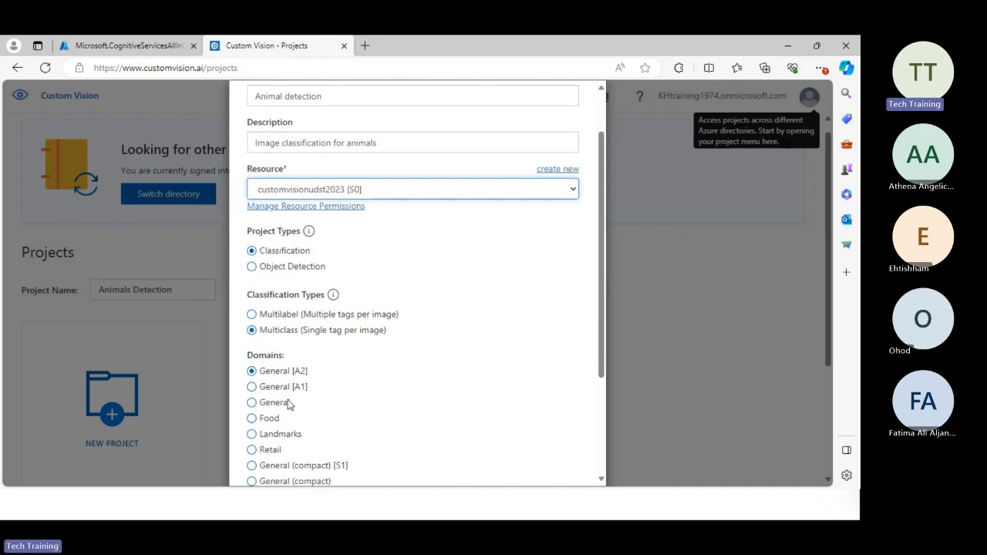
{"action": "left_click_drag", "start_coordinate": [603, 307], "coordinate": [586, 427]}
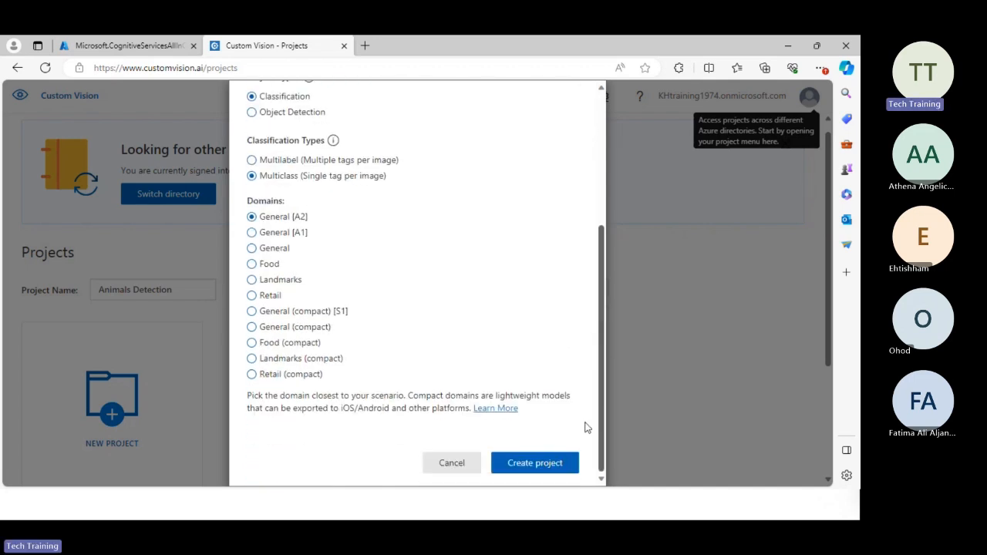
{"action": "left_click", "coordinate": [529, 468]}
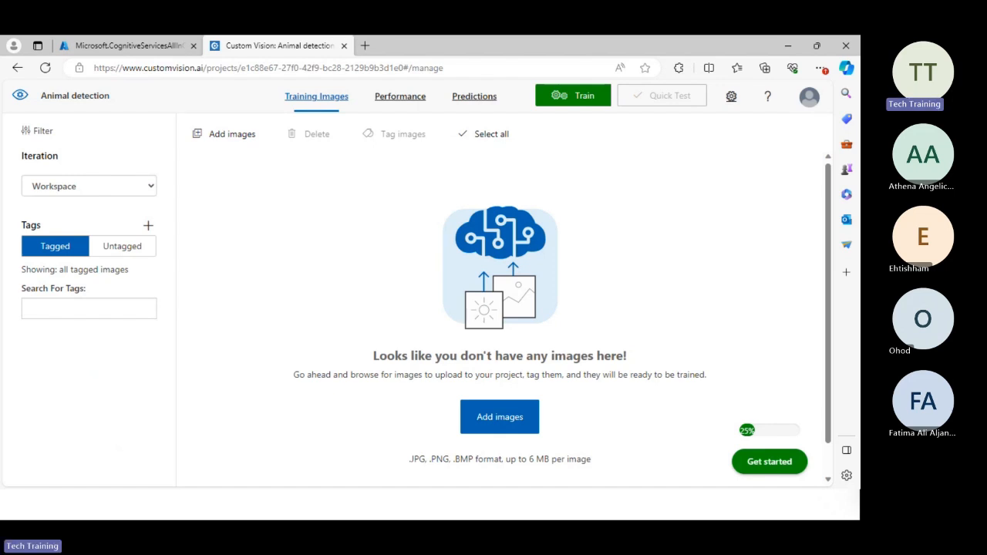
Add all images from the elephant folder in D:\pics\animals (1) to an image upload batch.
{"action": "left_click", "coordinate": [482, 425]}
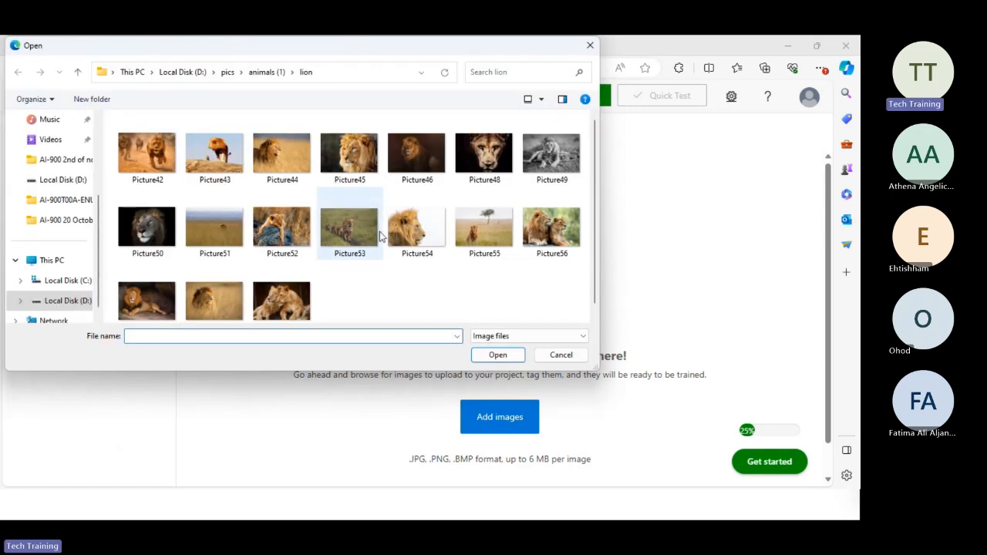
{"action": "left_click", "coordinate": [230, 73]}
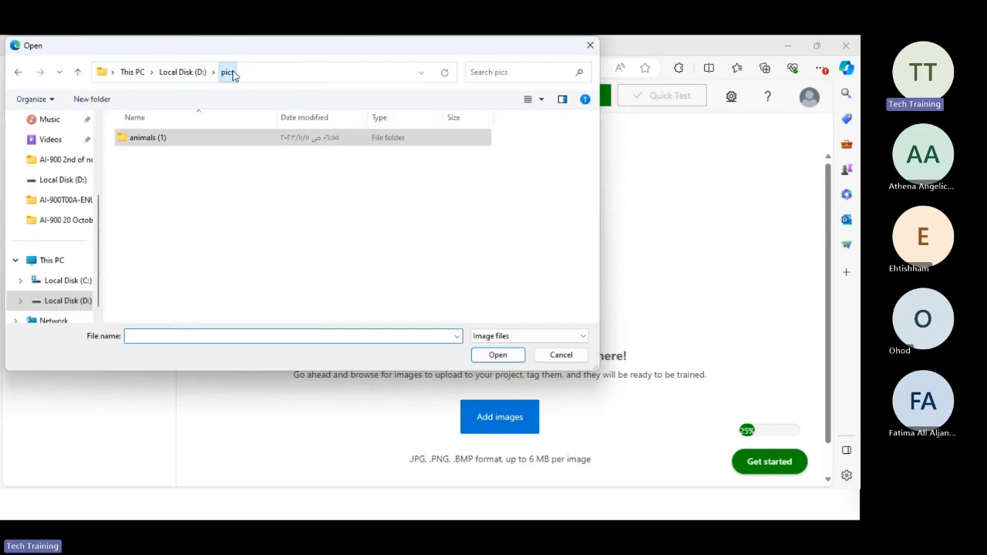
{"action": "left_click", "coordinate": [189, 71]}
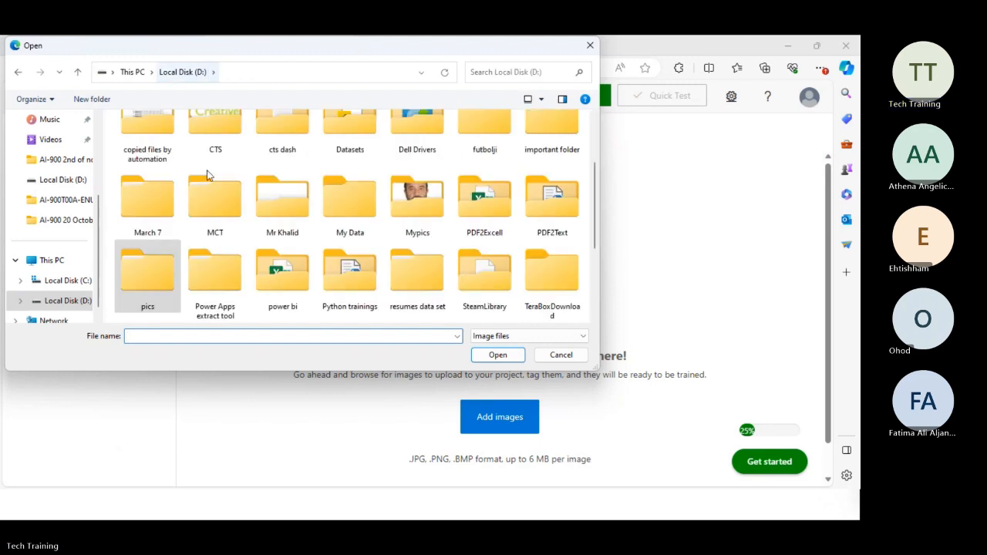
{"action": "double_click", "coordinate": [166, 276]}
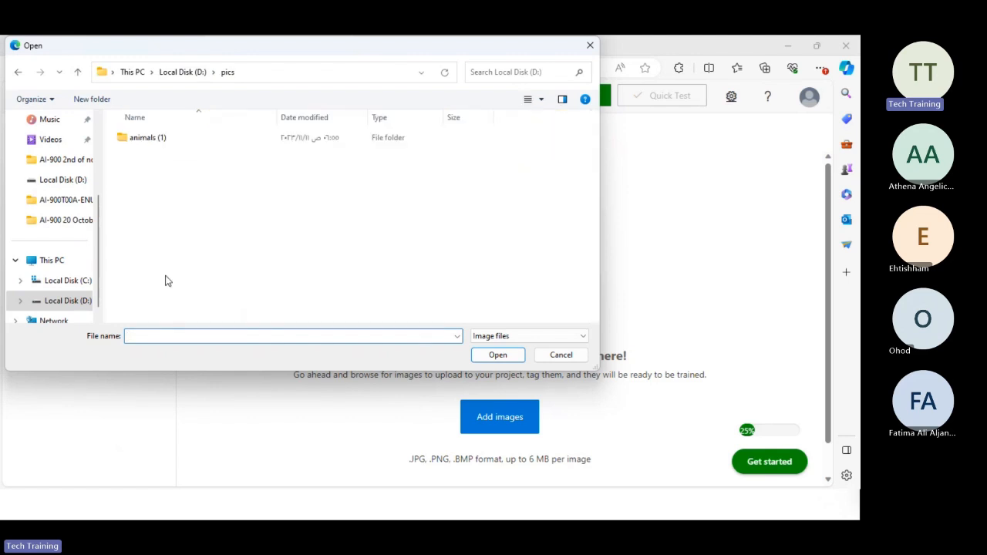
{"action": "double_click", "coordinate": [162, 137]}
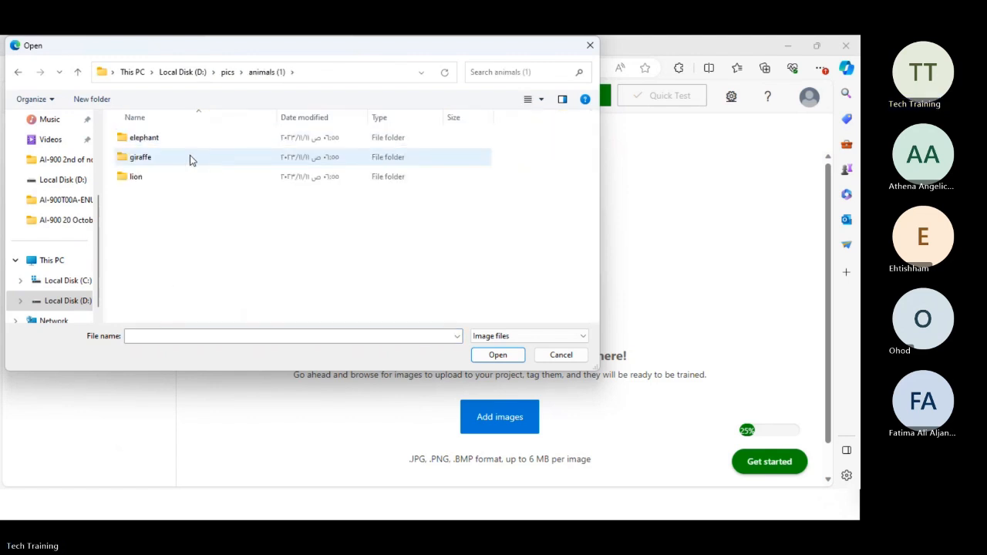
{"action": "double_click", "coordinate": [189, 139]}
{"action": "key", "text": "ctrl+a"}
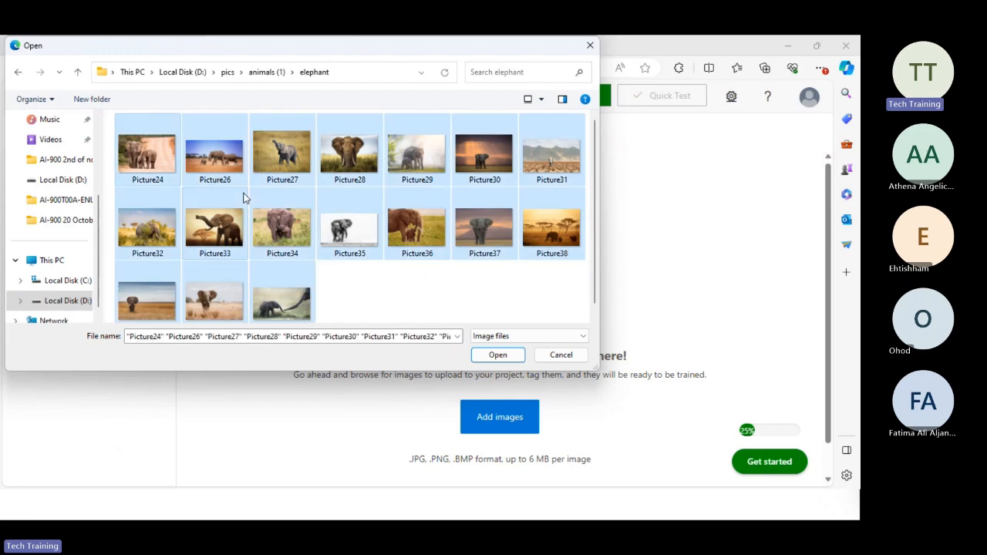
{"action": "left_click", "coordinate": [493, 355]}
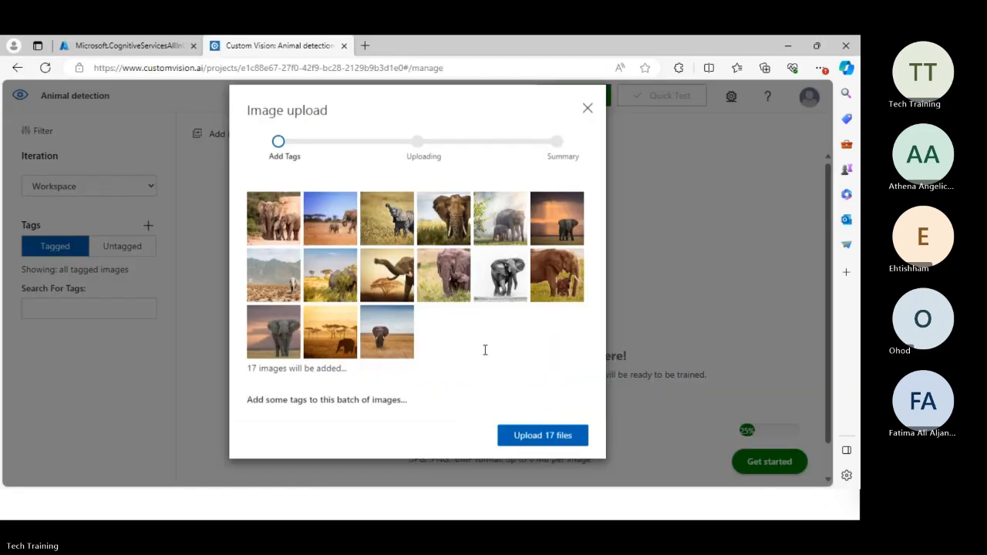
Tag the elephant image batch "Elephant", upload it and close the upload summary.
{"action": "left_click", "coordinate": [281, 438]}
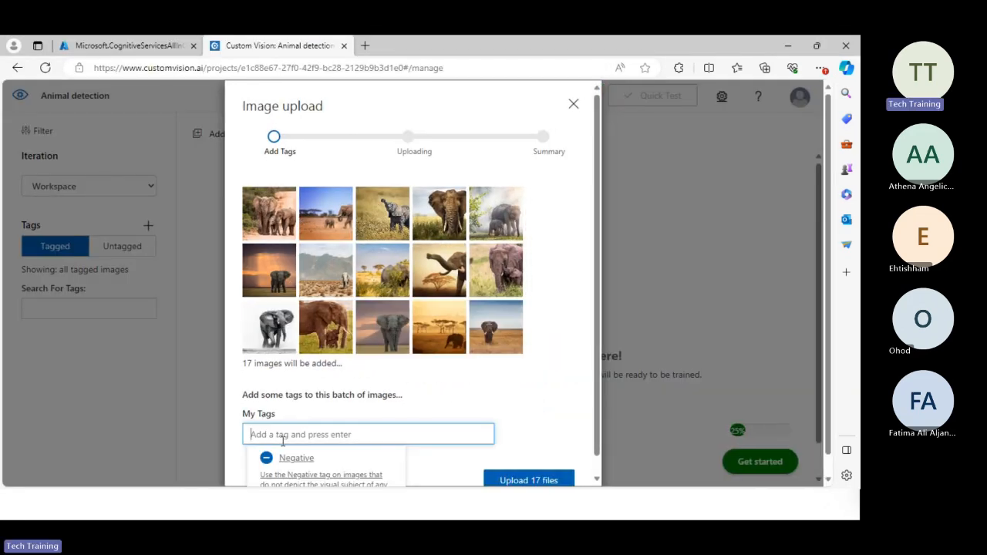
{"action": "type", "text": "Elep"}
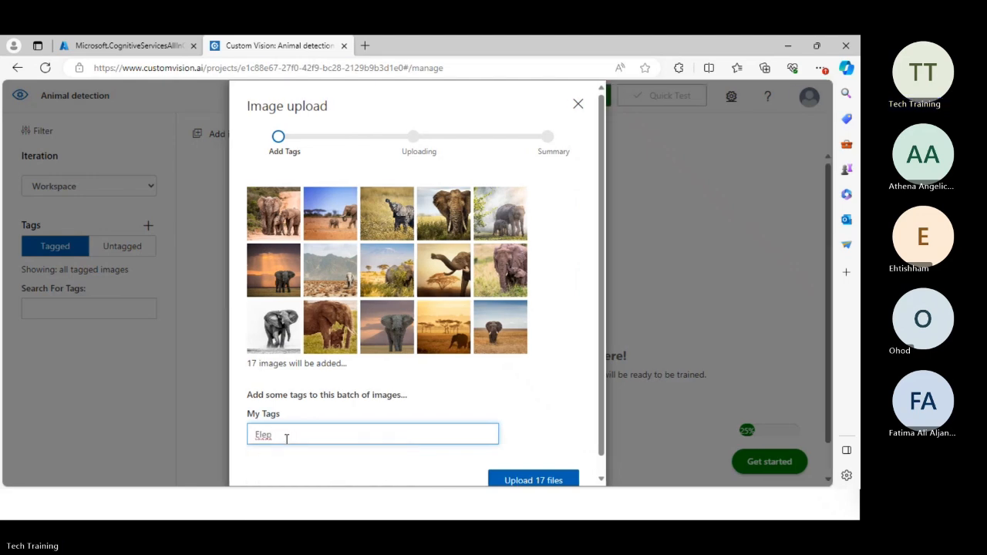
{"action": "type", "text": "han"}
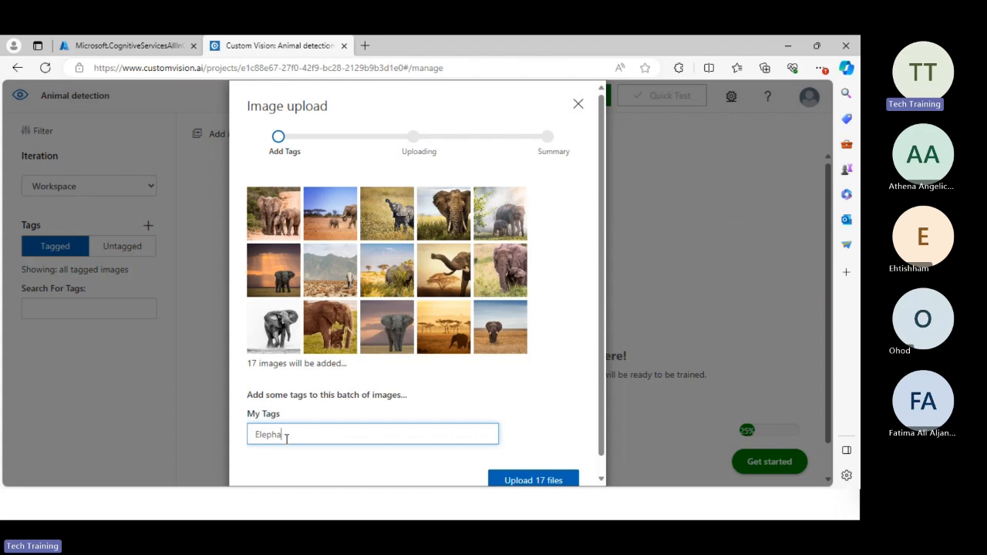
{"action": "type", "text": "nt"}
{"action": "left_click", "coordinate": [518, 481]}
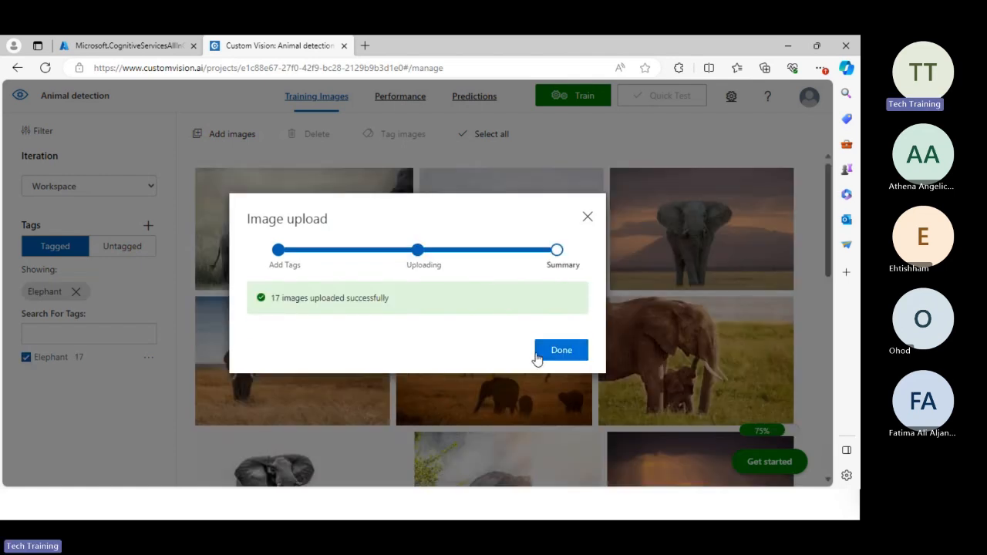
{"action": "left_click", "coordinate": [537, 356]}
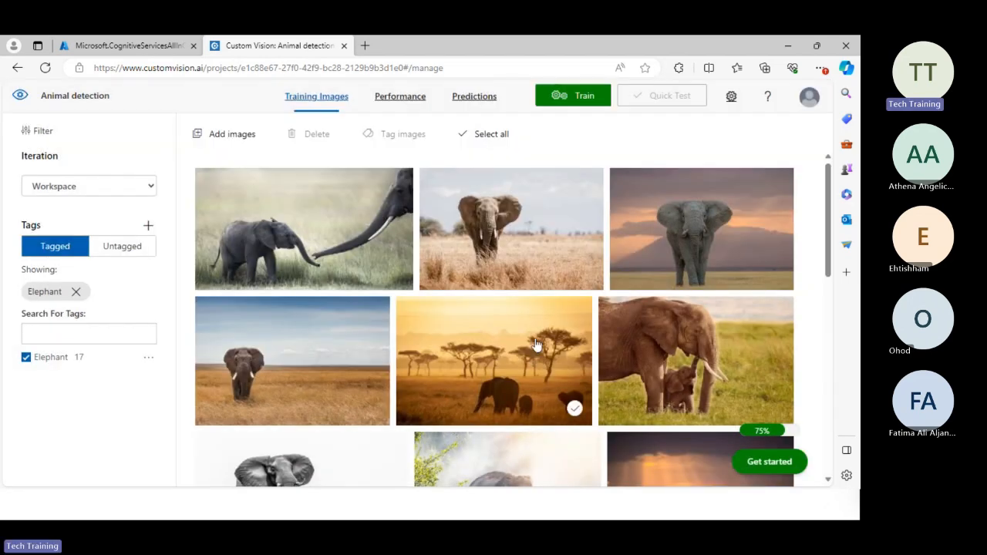
Add all images from the giraffe folder in animals (1) to a new image upload batch.
{"action": "left_click", "coordinate": [212, 140]}
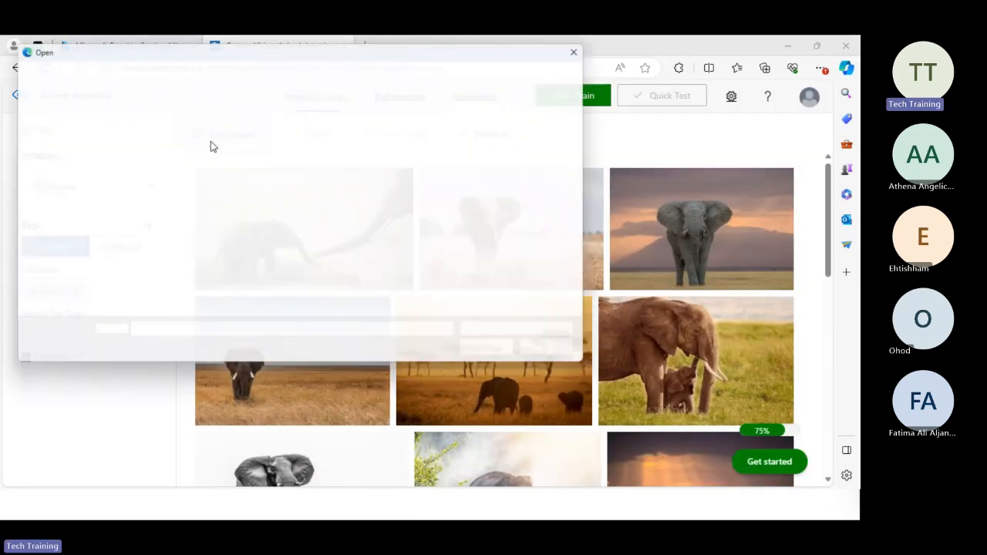
{"action": "left_click", "coordinate": [267, 71]}
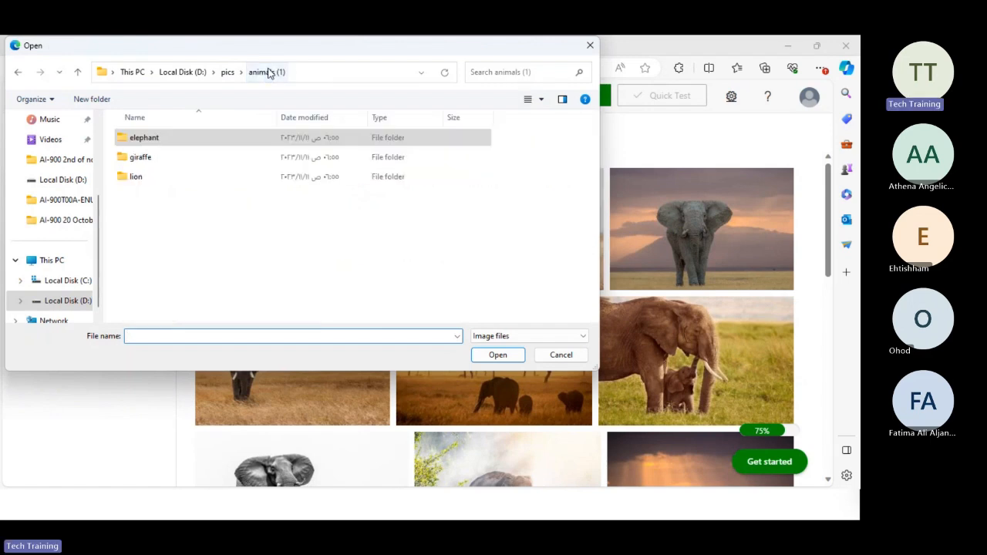
{"action": "double_click", "coordinate": [177, 162]}
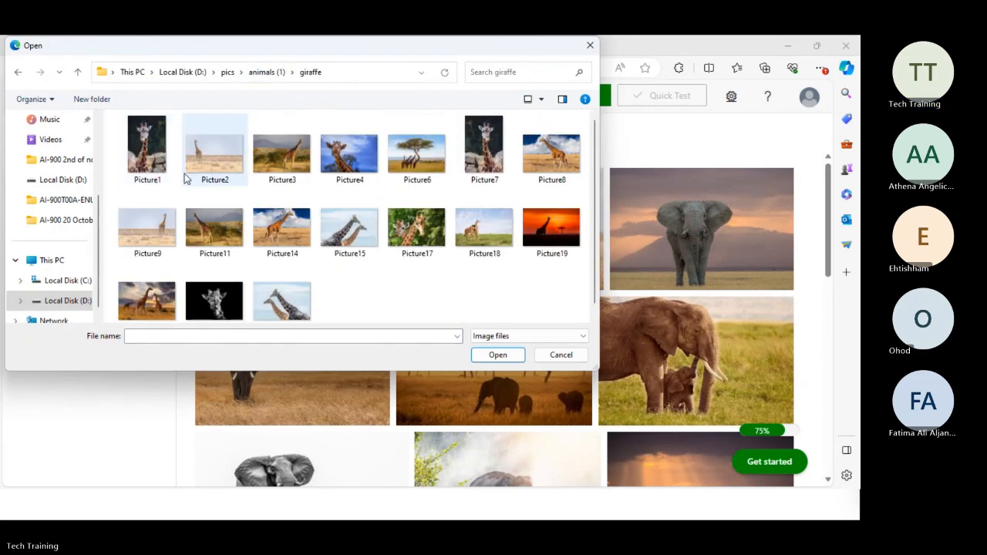
{"action": "key", "text": "ctrl+a"}
{"action": "left_click", "coordinate": [511, 354]}
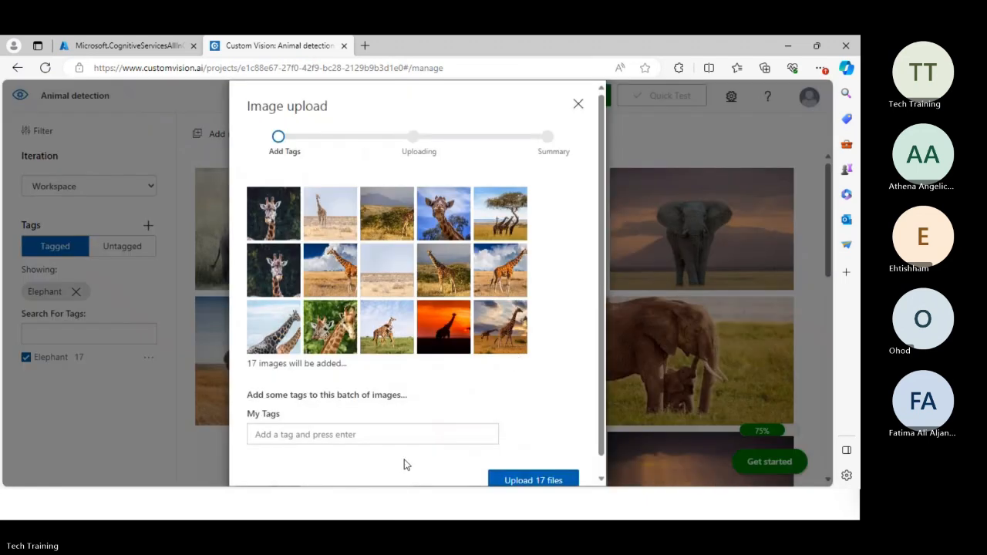
Tag the giraffe image batch "girraf", upload it and close the upload summary.
{"action": "left_click", "coordinate": [407, 434]}
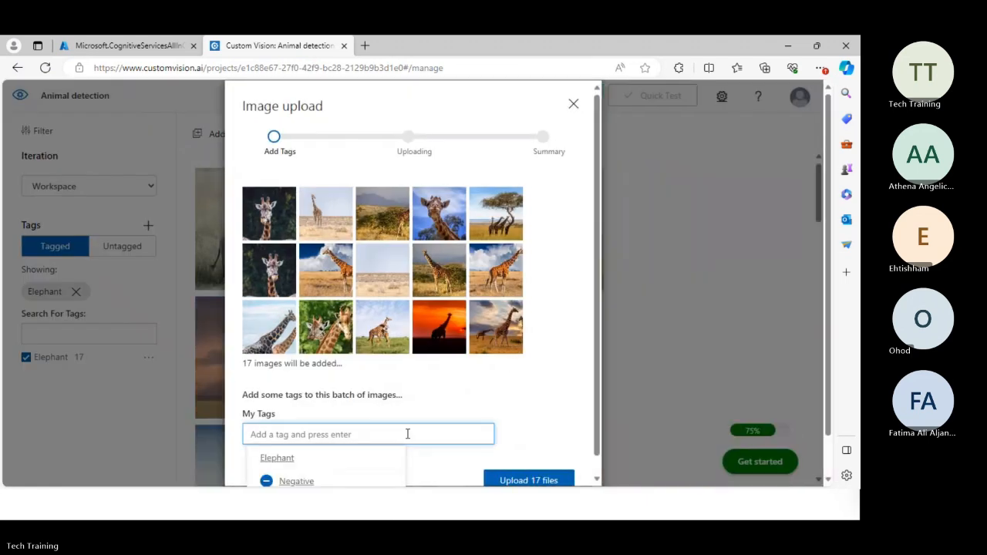
{"action": "type", "text": "girra"}
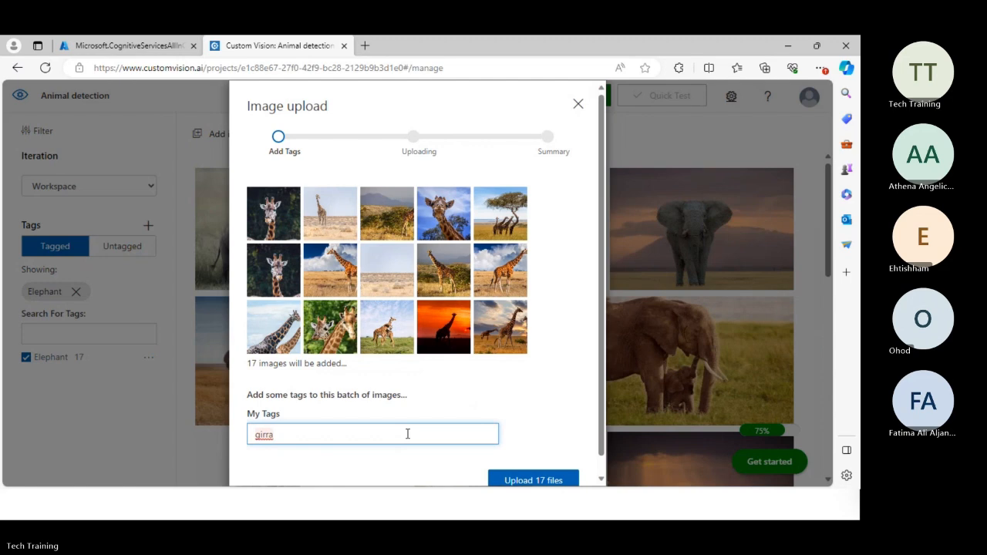
{"action": "type", "text": "="}
{"action": "key", "text": "BackSpace"}
{"action": "key", "text": "BackSpace"}
{"action": "type", "text": "af"}
{"action": "left_click", "coordinate": [497, 479]}
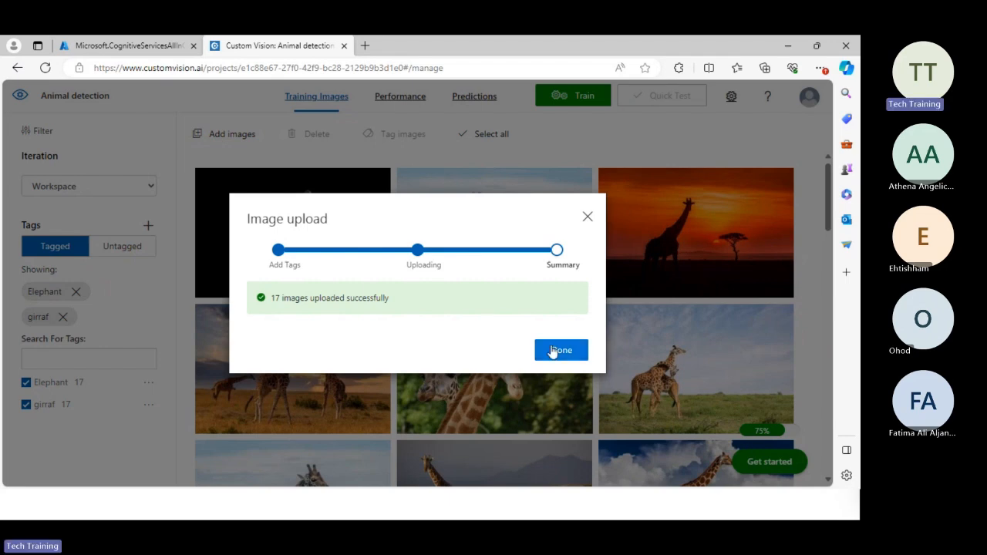
{"action": "left_click", "coordinate": [552, 351]}
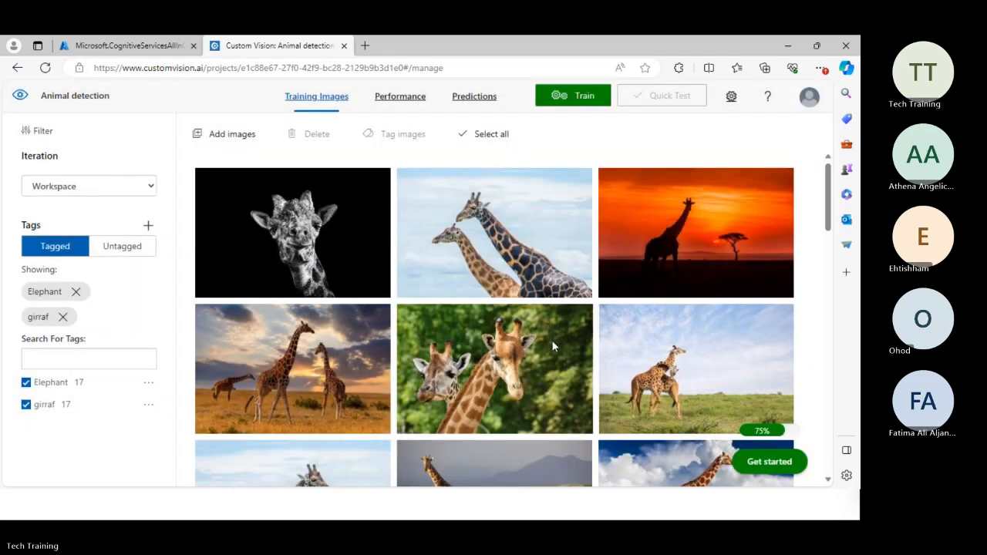
Add all images from the lion folder in animals (1) to a new image upload batch.
{"action": "left_click", "coordinate": [223, 139]}
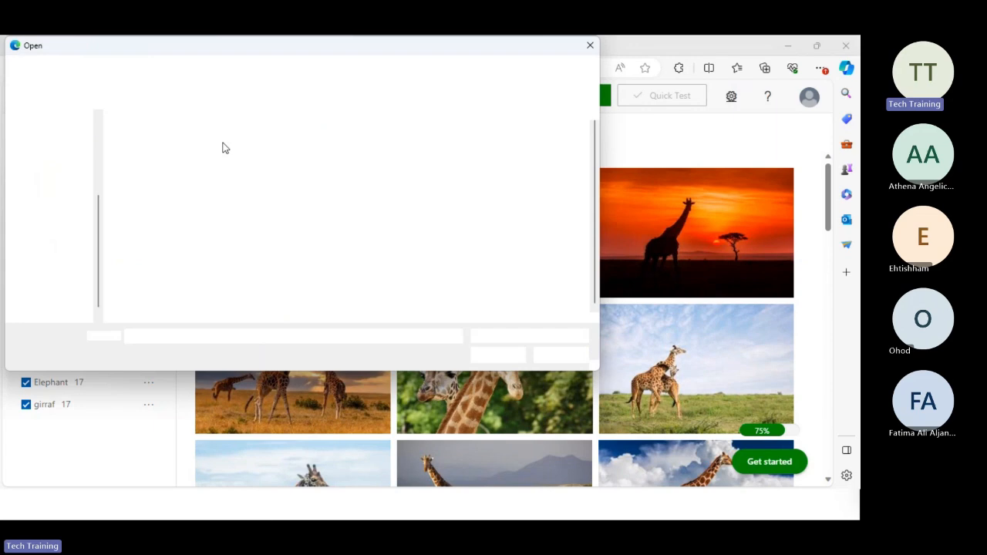
{"action": "left_click", "coordinate": [261, 73]}
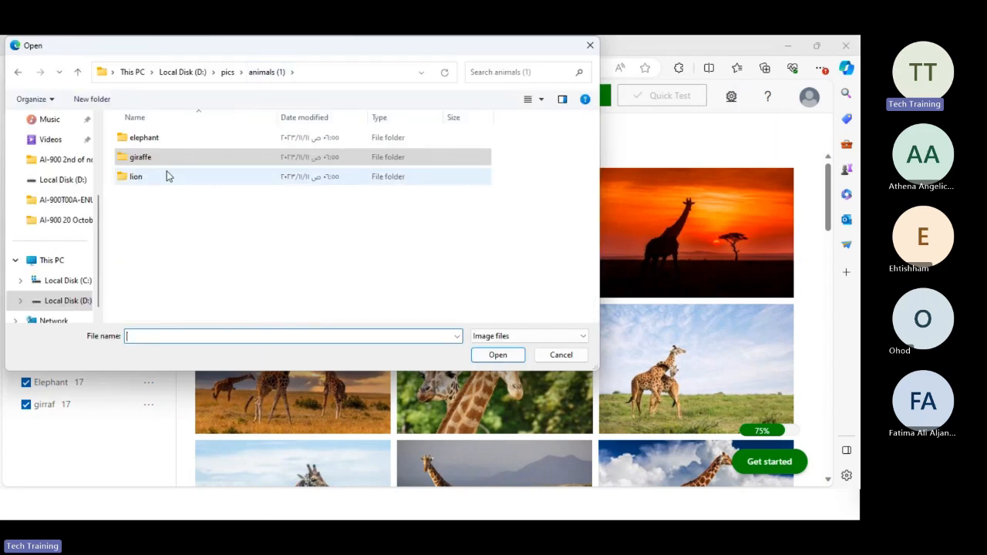
{"action": "left_click", "coordinate": [145, 182]}
{"action": "double_click", "coordinate": [145, 182]}
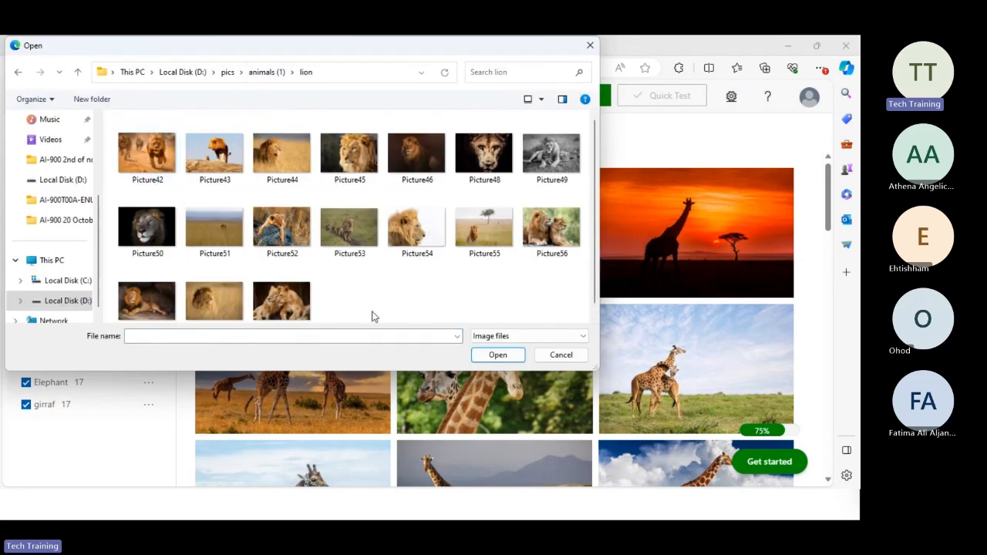
{"action": "key", "text": "ctrl+a"}
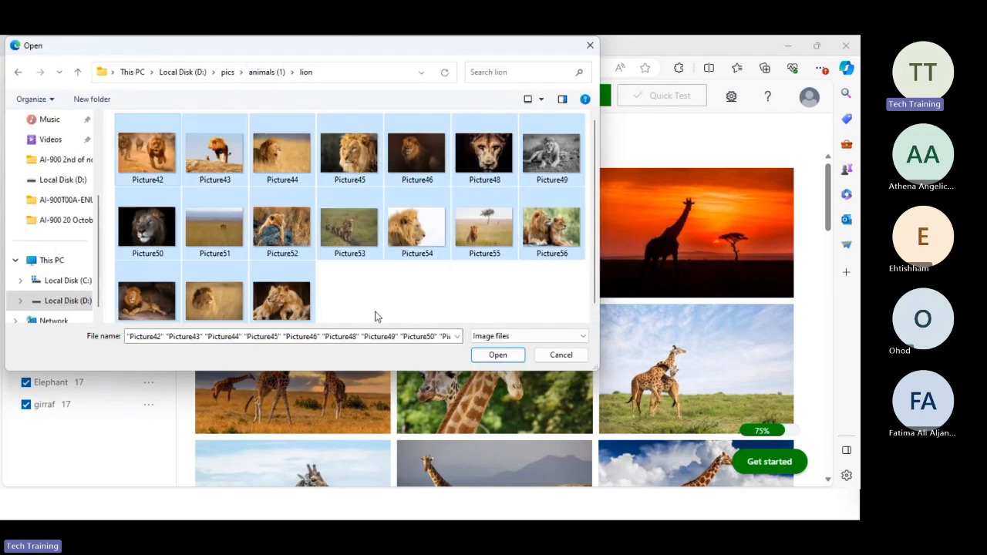
{"action": "left_click", "coordinate": [498, 355]}
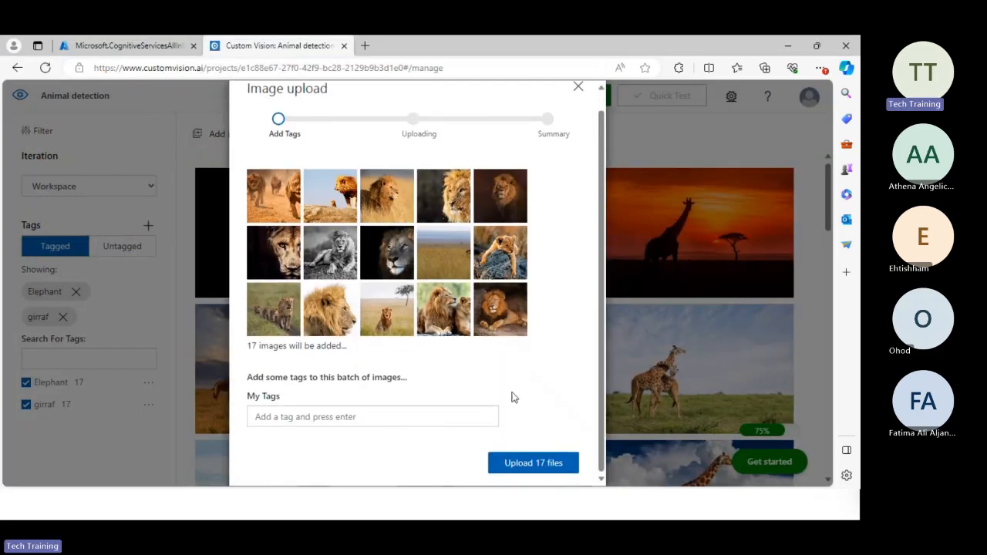
Tag the lion image batch "lion", upload it and close the upload summary.
{"action": "left_click", "coordinate": [380, 417]}
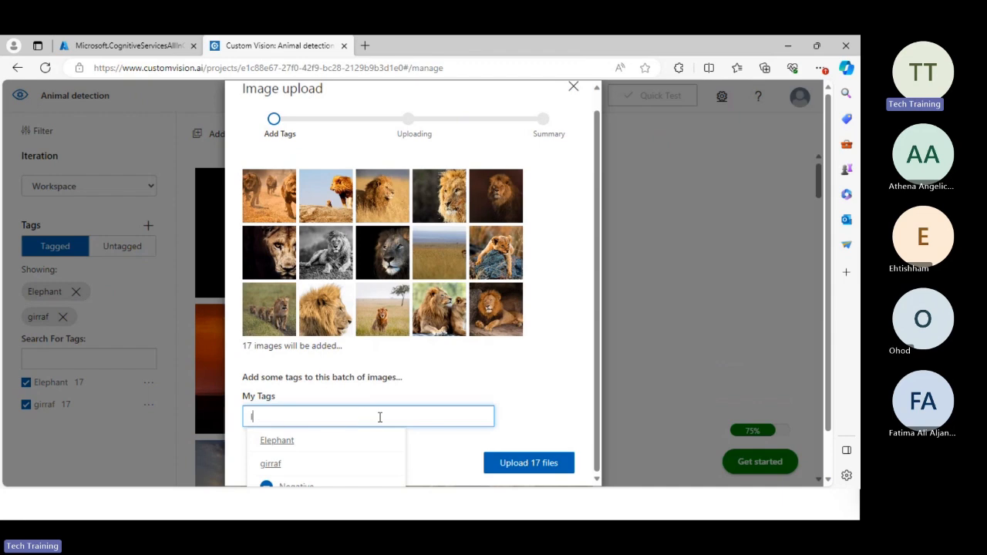
{"action": "type", "text": "lion"}
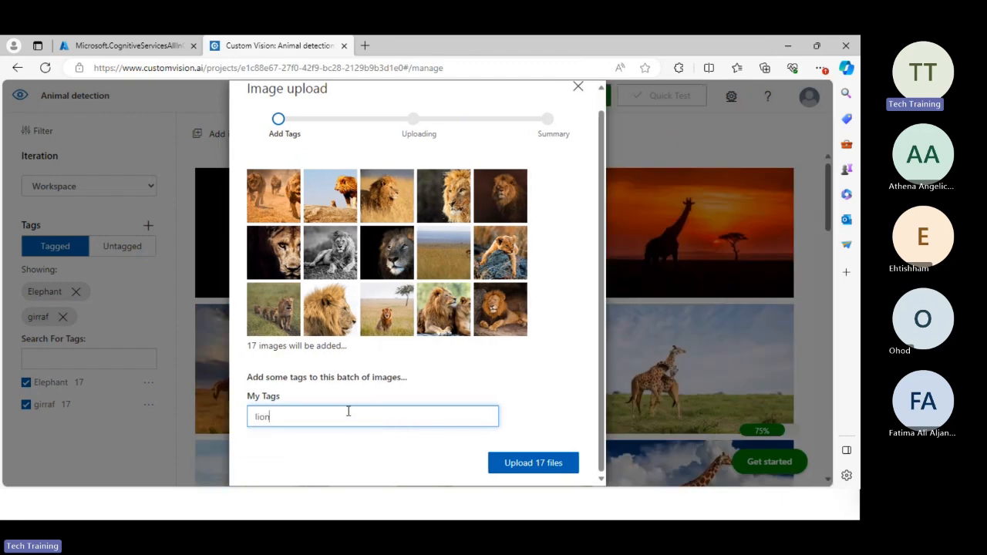
{"action": "left_click", "coordinate": [550, 467]}
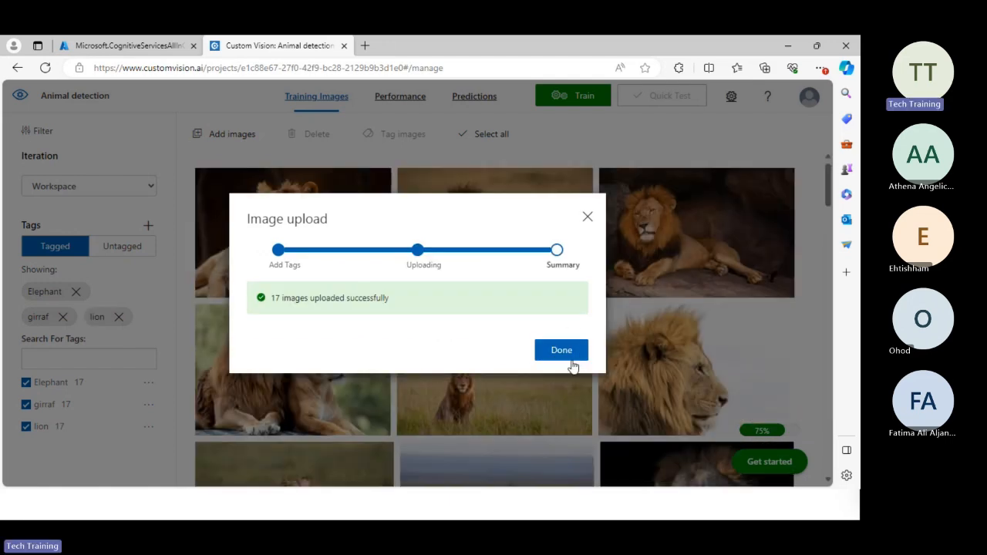
{"action": "left_click", "coordinate": [569, 357]}
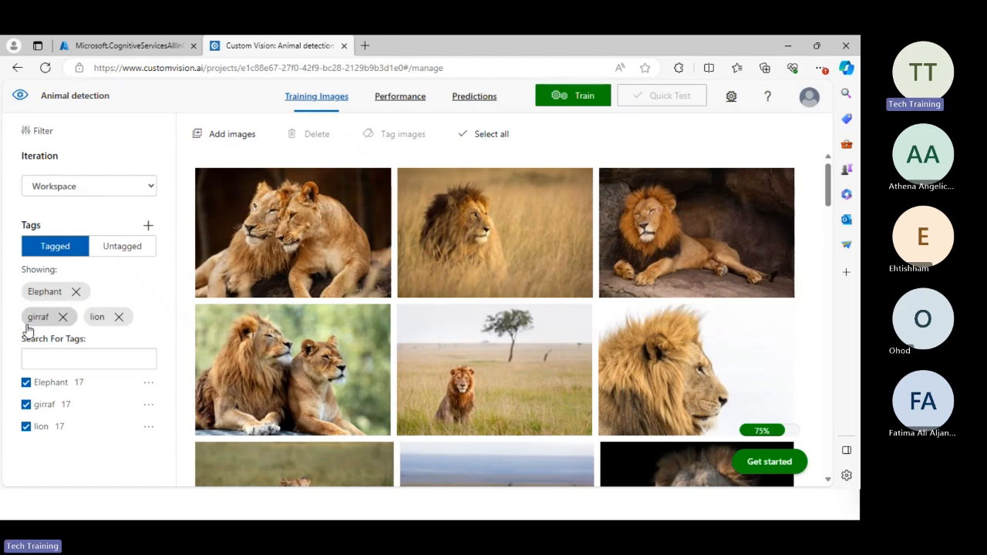
Train the Animal detection model on the tagged images using Quick Training.
{"action": "left_click", "coordinate": [147, 389]}
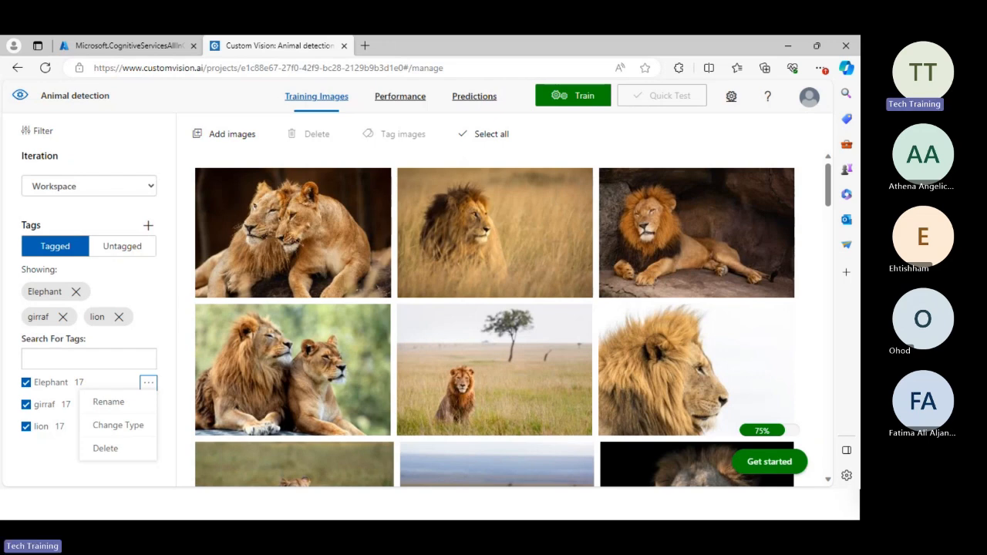
{"action": "left_click", "coordinate": [584, 155]}
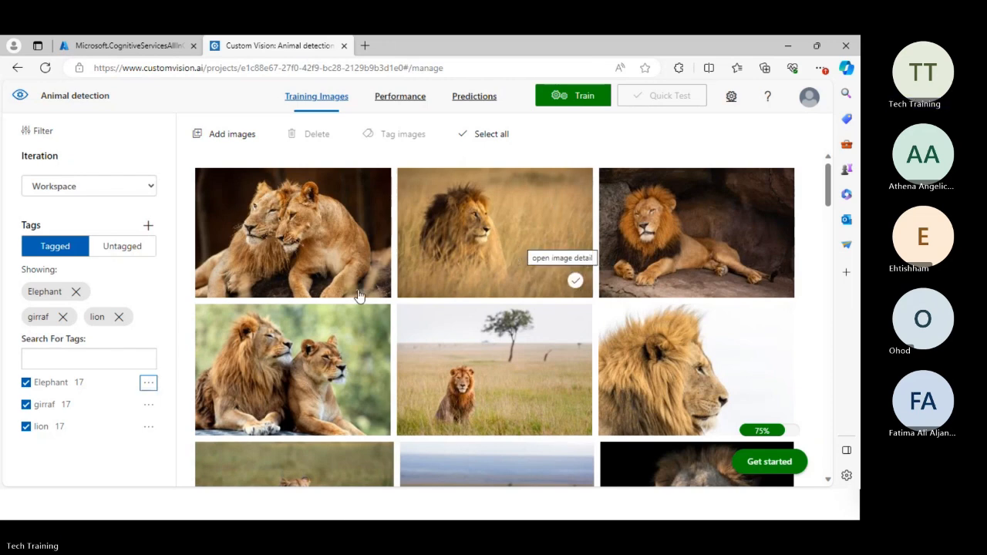
{"action": "left_click", "coordinate": [580, 100]}
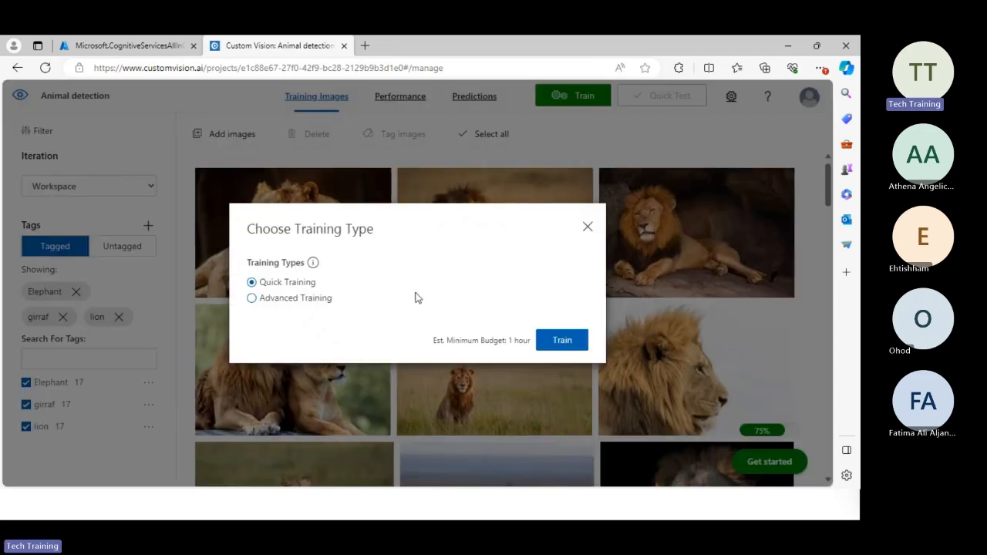
{"action": "left_click", "coordinate": [555, 348]}
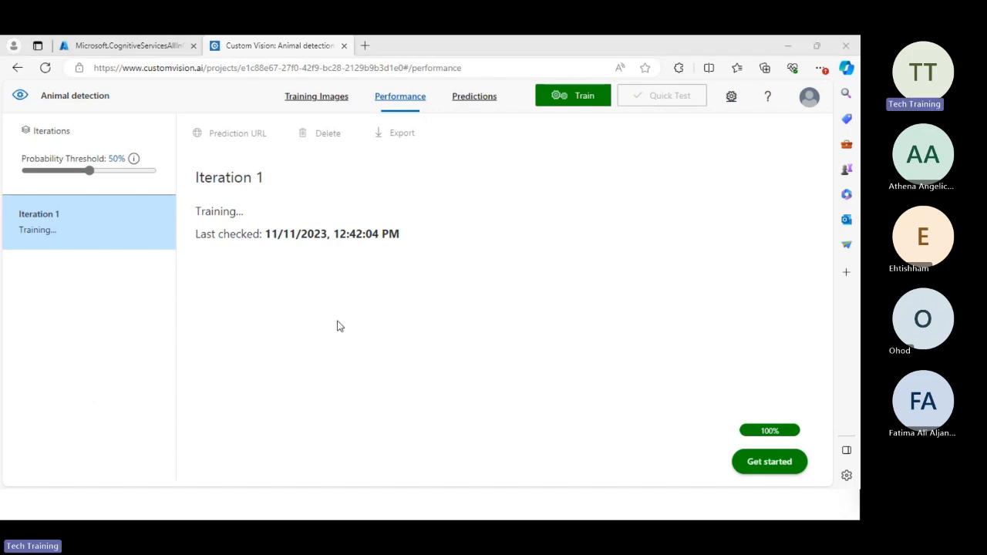
Switch to the running PowerPoint slide show with the Image Analysis with the Computer Vision Service slide.
{"action": "key", "text": "alt+Tab"}
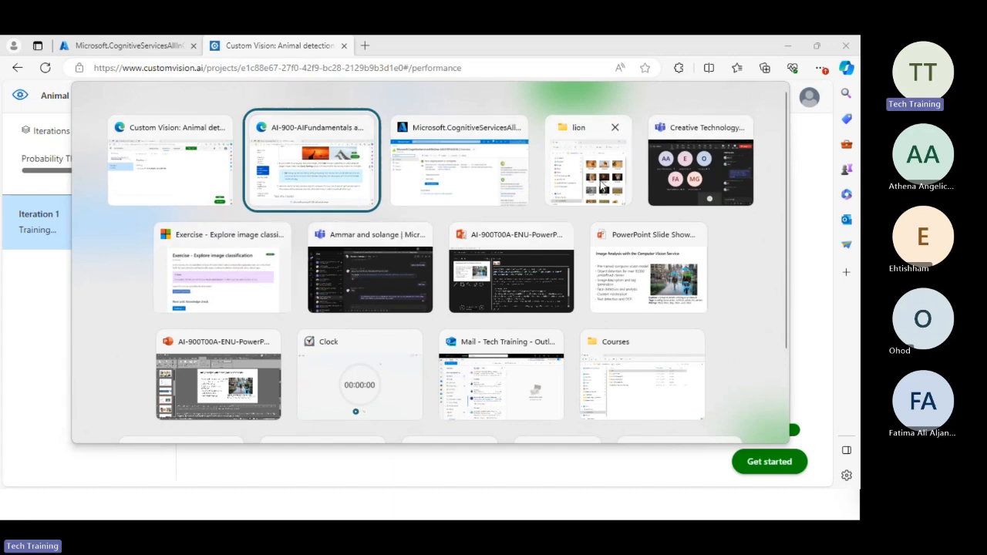
{"action": "key", "text": "Escape"}
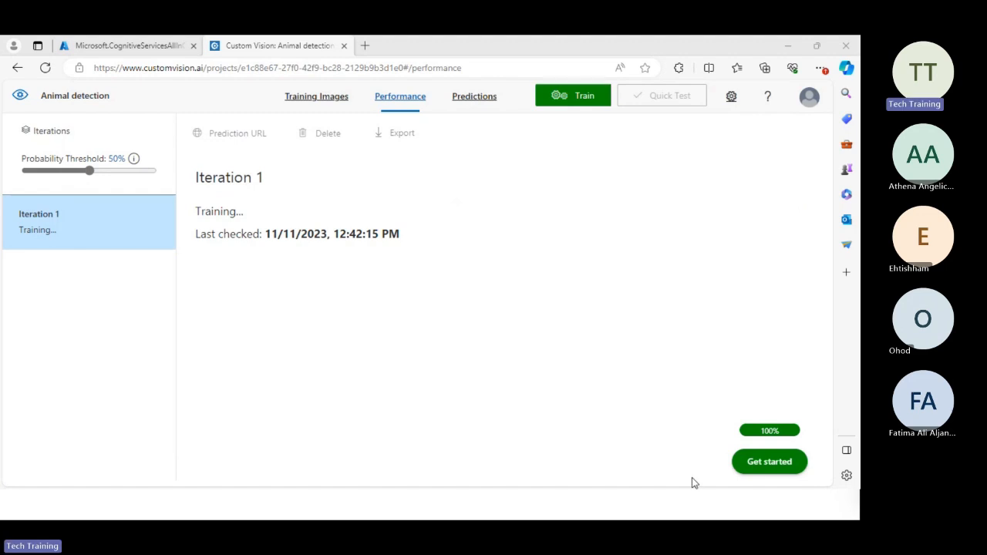
{"action": "mouse_move", "coordinate": [685, 519]}
{"action": "mouse_move", "coordinate": [572, 506]}
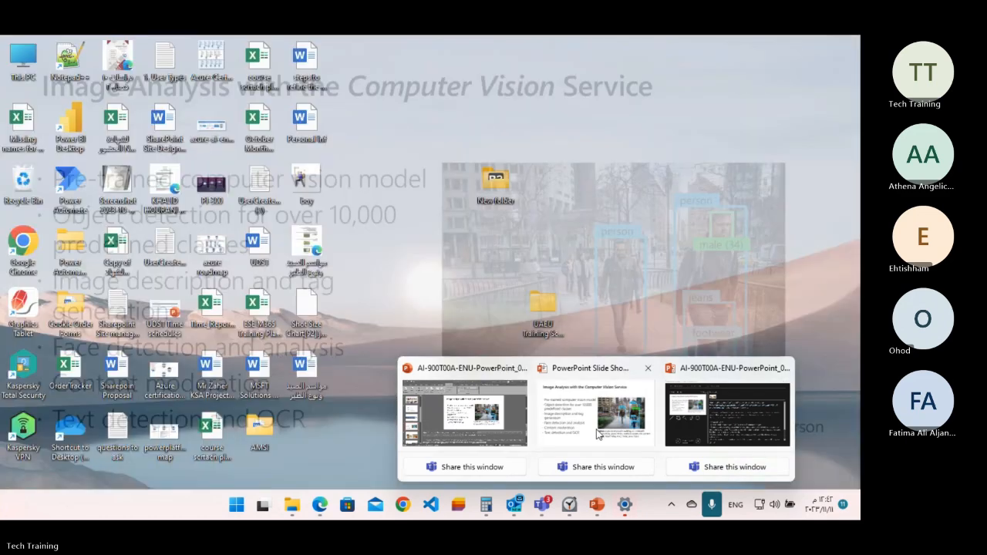
{"action": "left_click", "coordinate": [597, 434]}
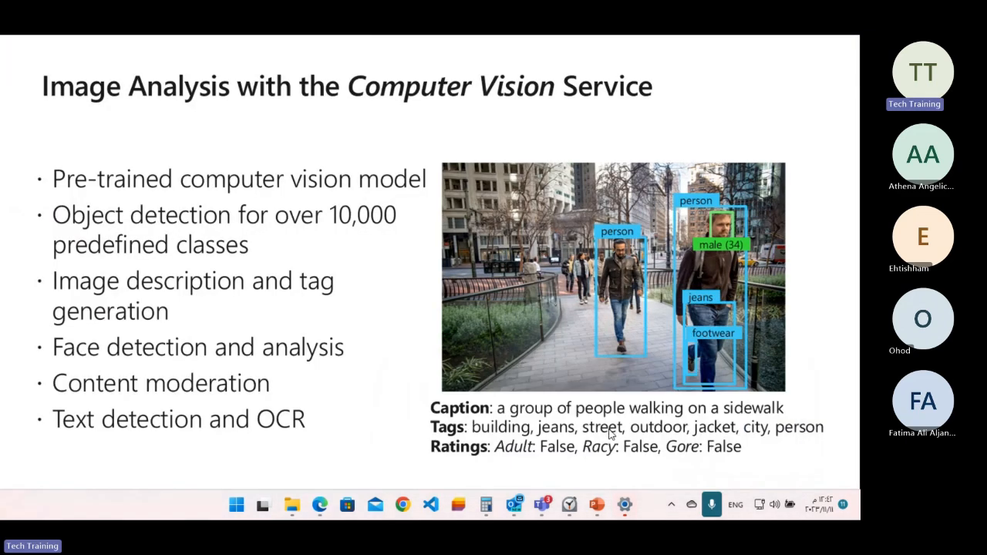
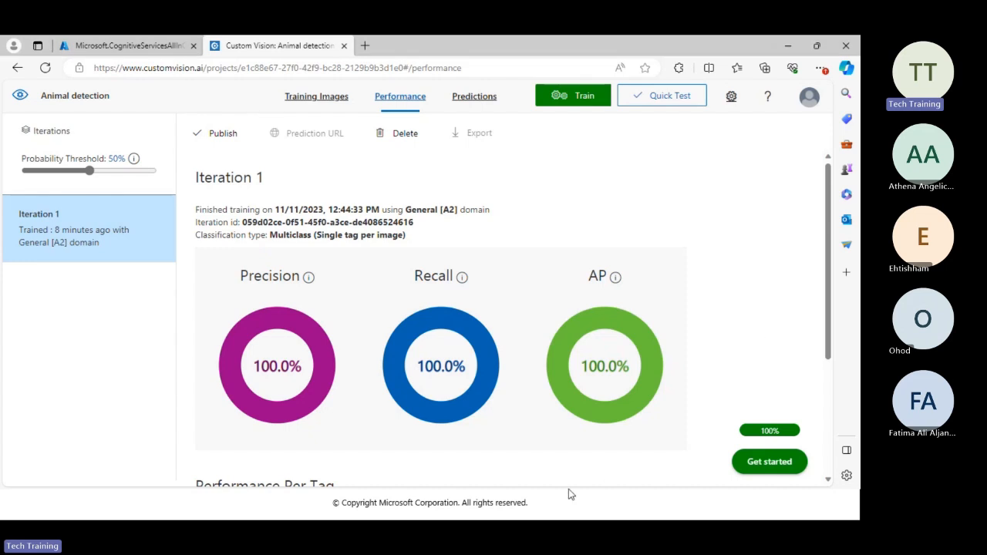
Switch to the browser window showing the Exercise - Explore image classification page.
{"action": "key", "text": "alt+Tab"}
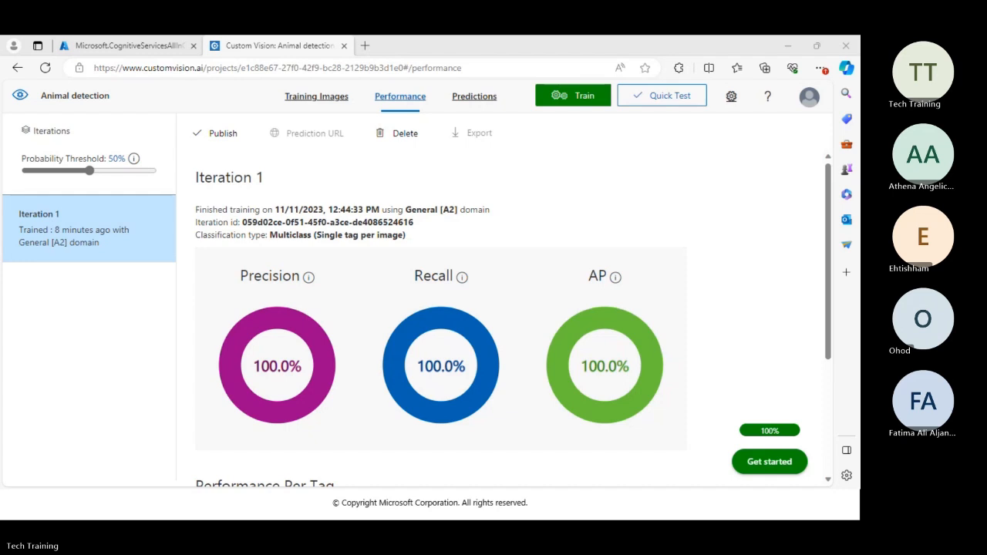
{"action": "key", "text": "alt+Tab"}
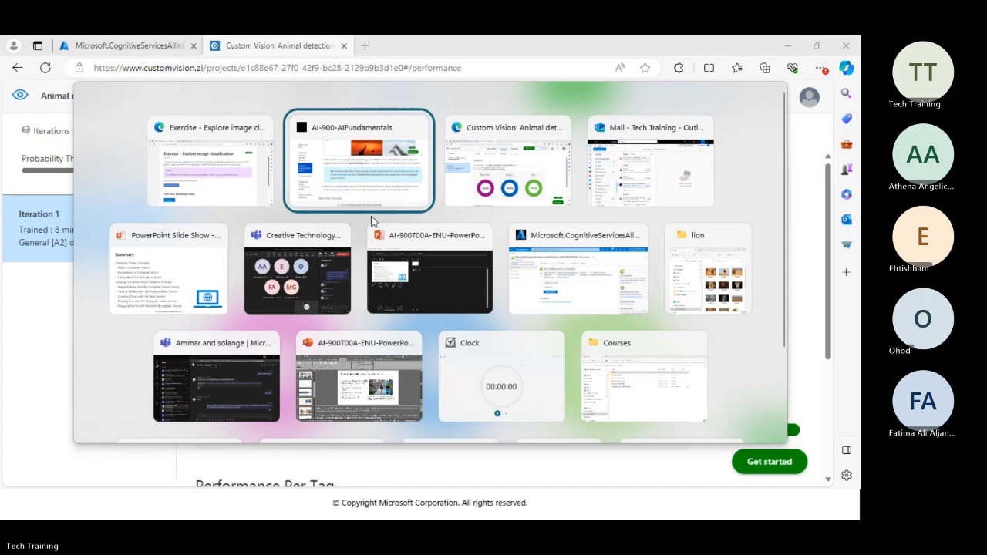
{"action": "left_click", "coordinate": [204, 180]}
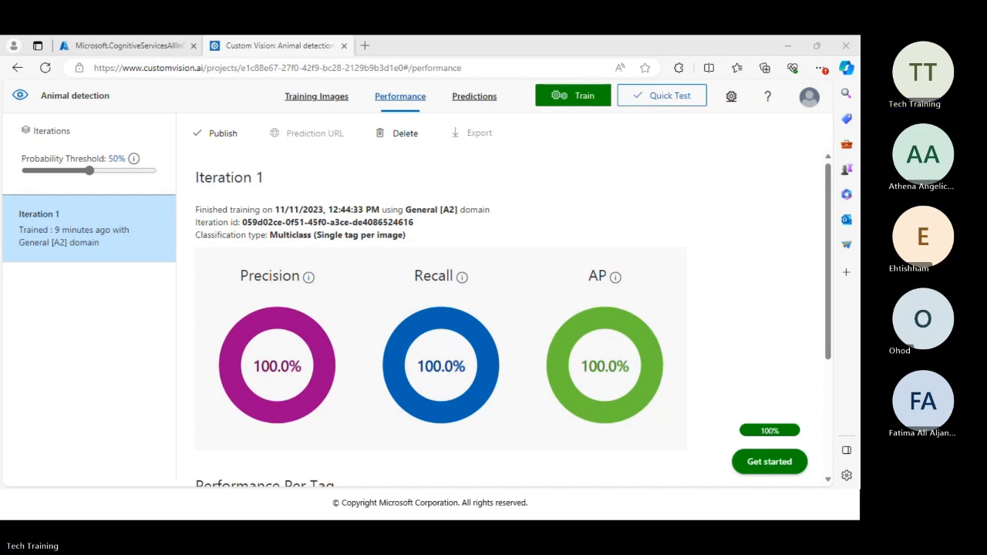
{"action": "left_click", "coordinate": [675, 105]}
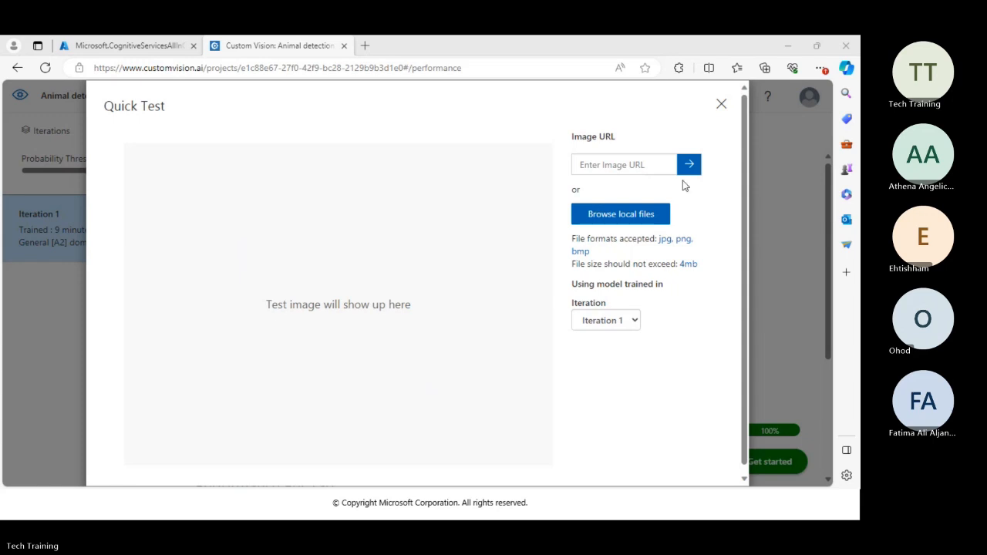
{"action": "left_click", "coordinate": [607, 165]}
{"action": "right_click", "coordinate": [608, 166]}
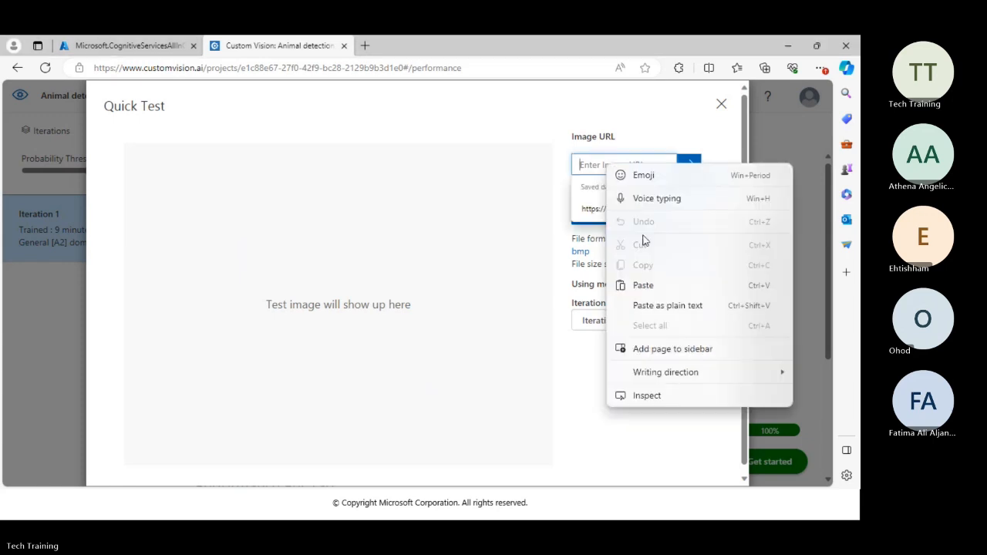
{"action": "left_click", "coordinate": [652, 284]}
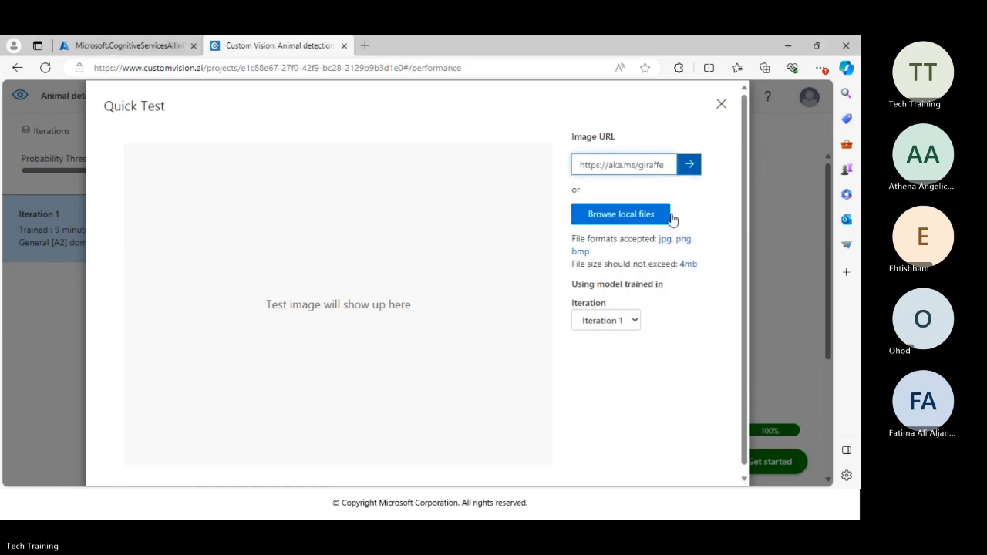
{"action": "left_click", "coordinate": [694, 170]}
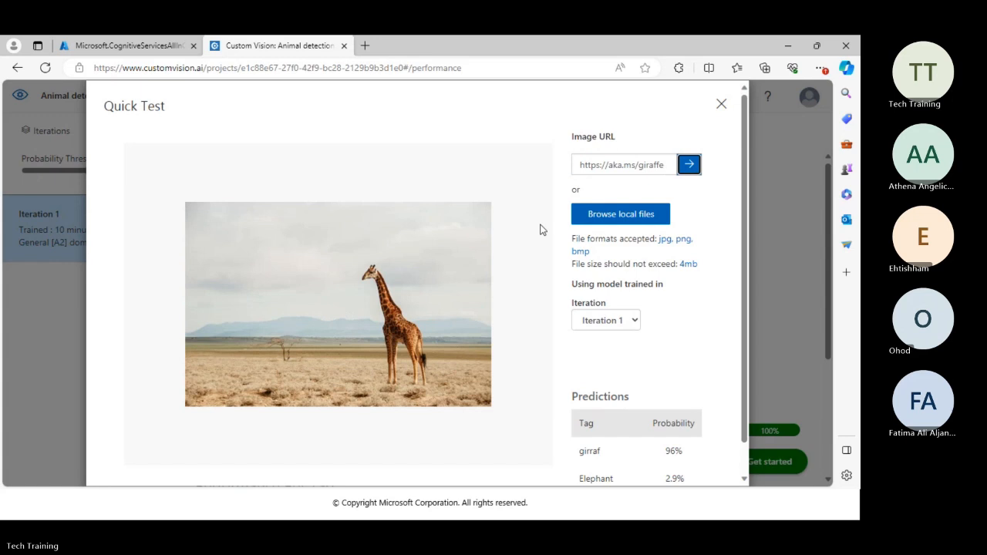
{"action": "scroll", "coordinate": [509, 217], "scroll_direction": "down", "scroll_amount": 1}
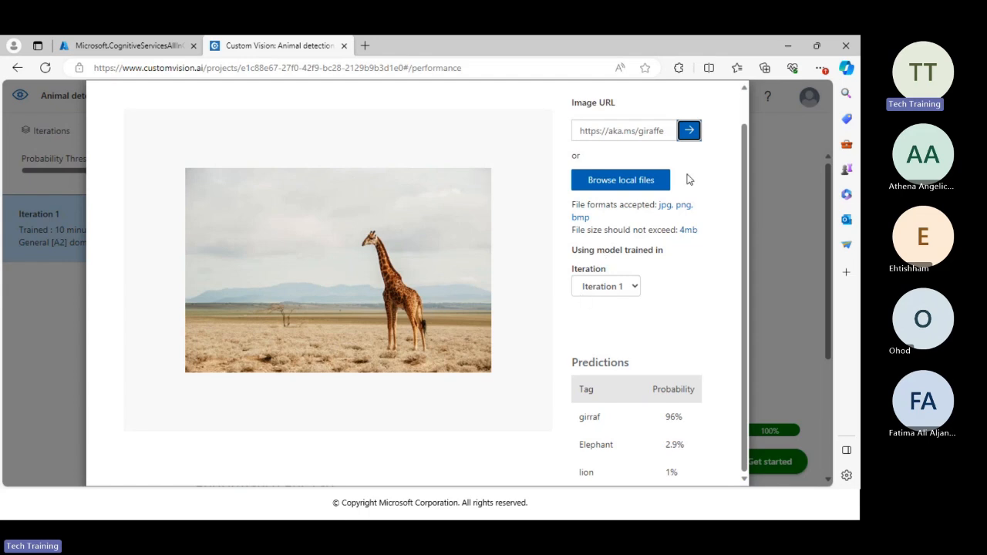
{"action": "scroll", "coordinate": [659, 237], "scroll_direction": "up", "scroll_amount": 1}
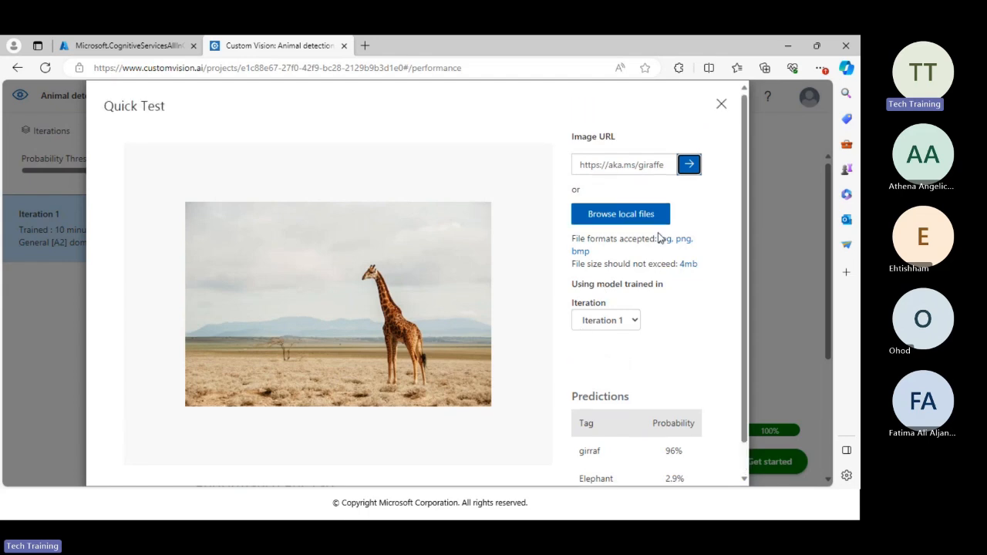
{"action": "left_click", "coordinate": [722, 105]}
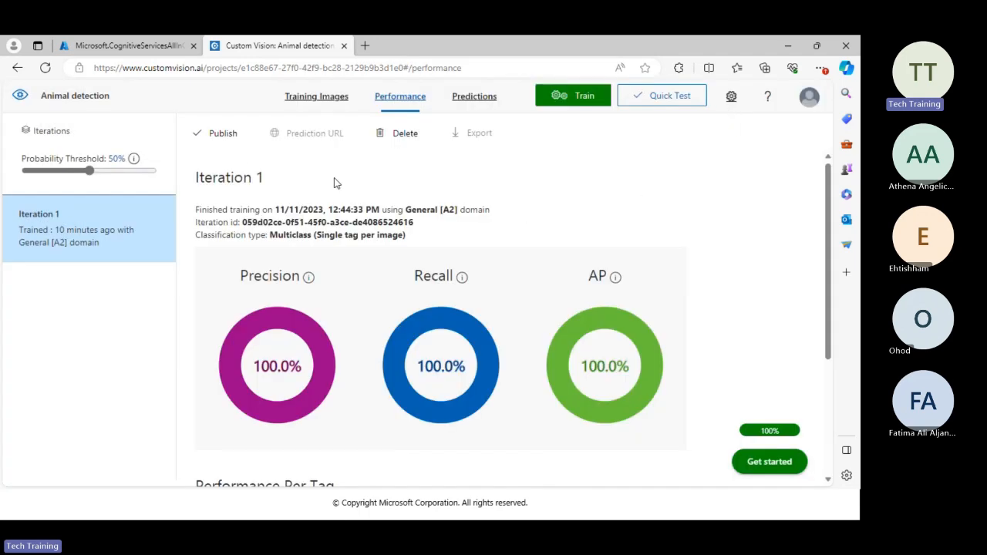
Start publishing Iteration 1 and change the model name to Iteratanimals1.
{"action": "left_click", "coordinate": [217, 134]}
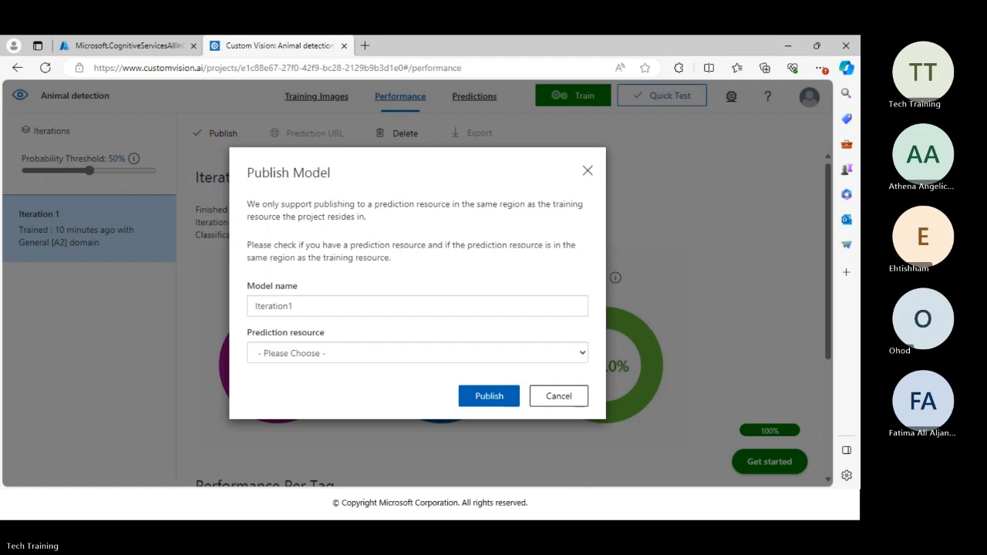
{"action": "left_click", "coordinate": [276, 306]}
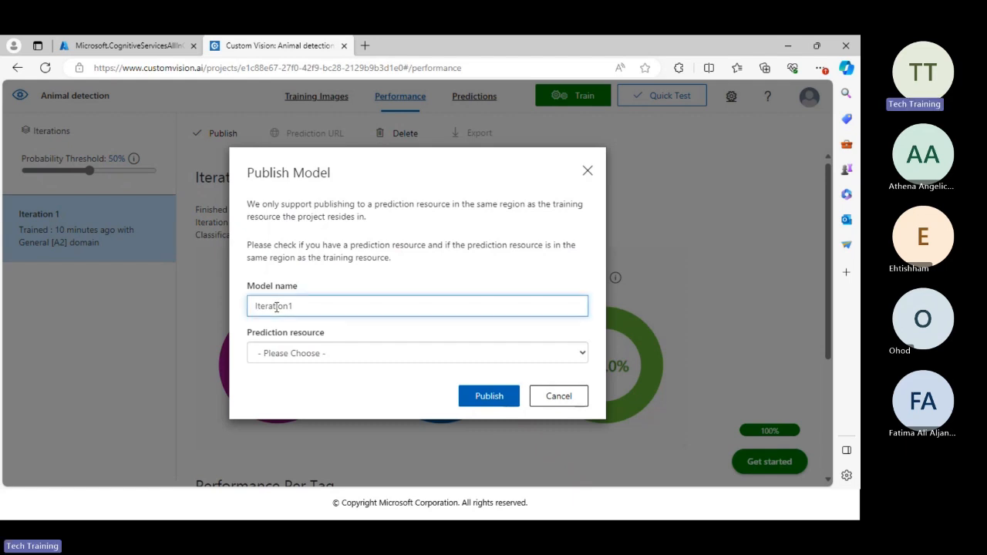
{"action": "type", "text": "Animal"}
{"action": "key", "text": "BackSpace"}
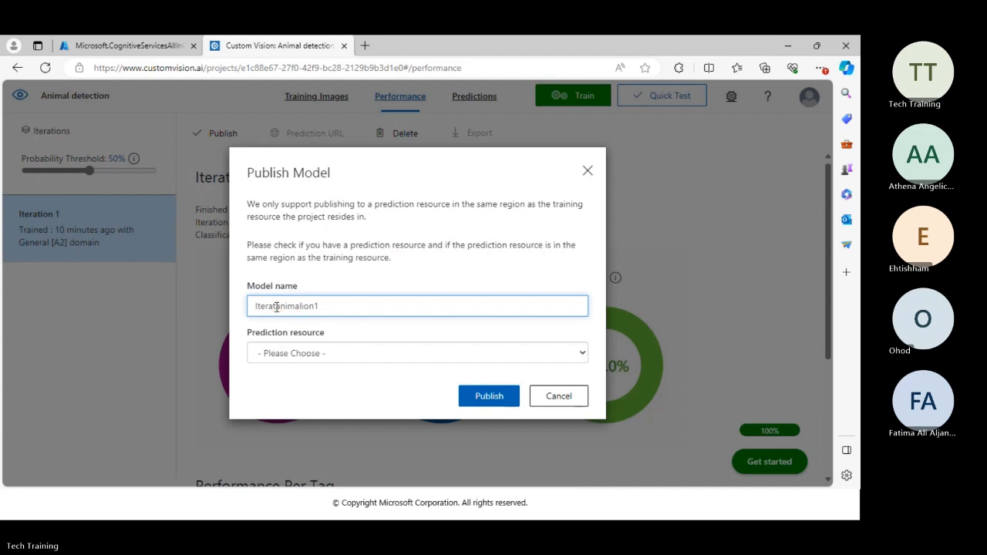
{"action": "key", "text": "Delete"}
{"action": "key", "text": "Delete"}
{"action": "key", "text": "Delete"}
{"action": "key", "text": "Delete"}
{"action": "type", "text": "s"}
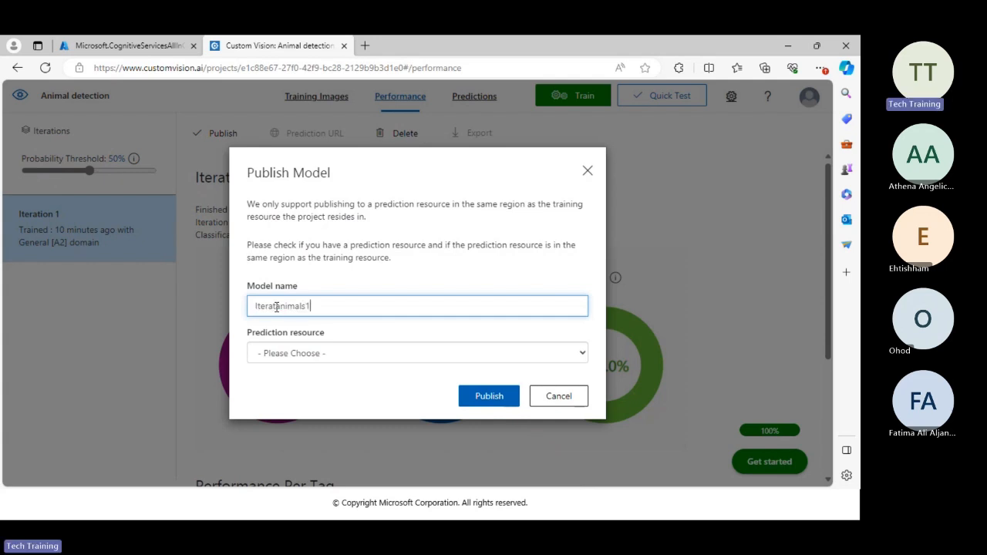
{"action": "type", "text": "1"}
Choose customvisionudst2023 as the prediction resource and publish the model.
{"action": "left_click", "coordinate": [316, 353]}
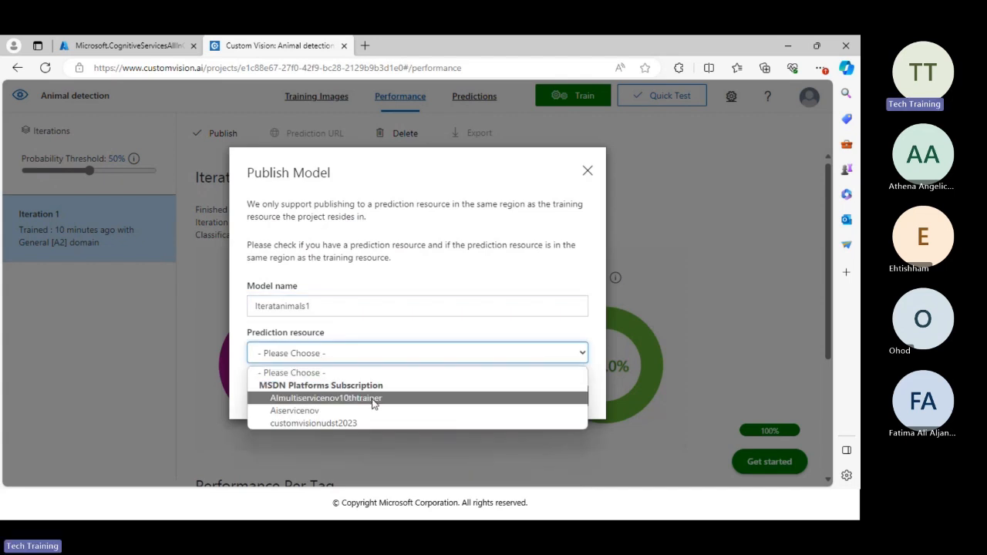
{"action": "left_click", "coordinate": [333, 423]}
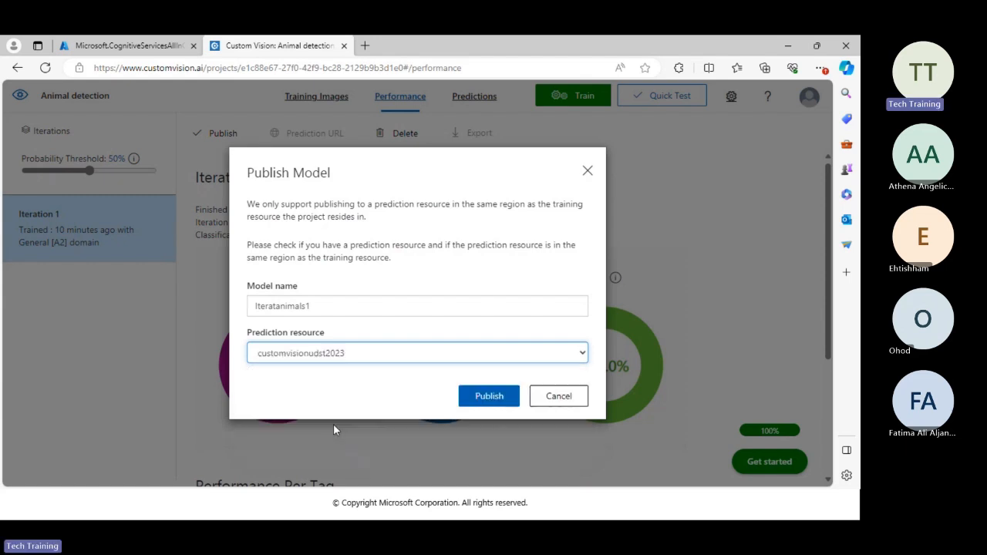
{"action": "left_click", "coordinate": [465, 401]}
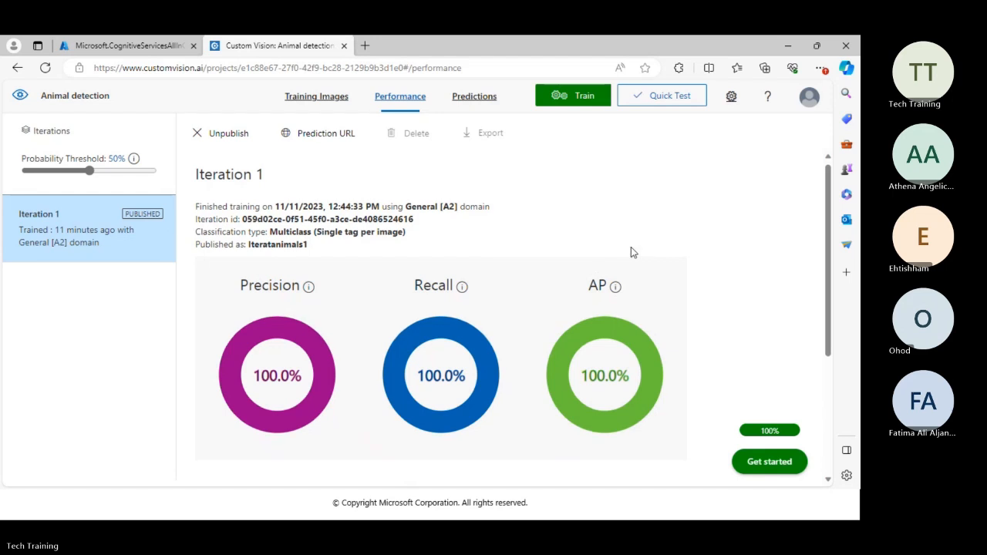
Review the published iteration's performance metrics and its Prediction API connection details, closing the details when done.
{"action": "scroll", "coordinate": [630, 250], "scroll_direction": "down", "scroll_amount": 3}
{"action": "scroll", "coordinate": [630, 250], "scroll_direction": "up", "scroll_amount": 3}
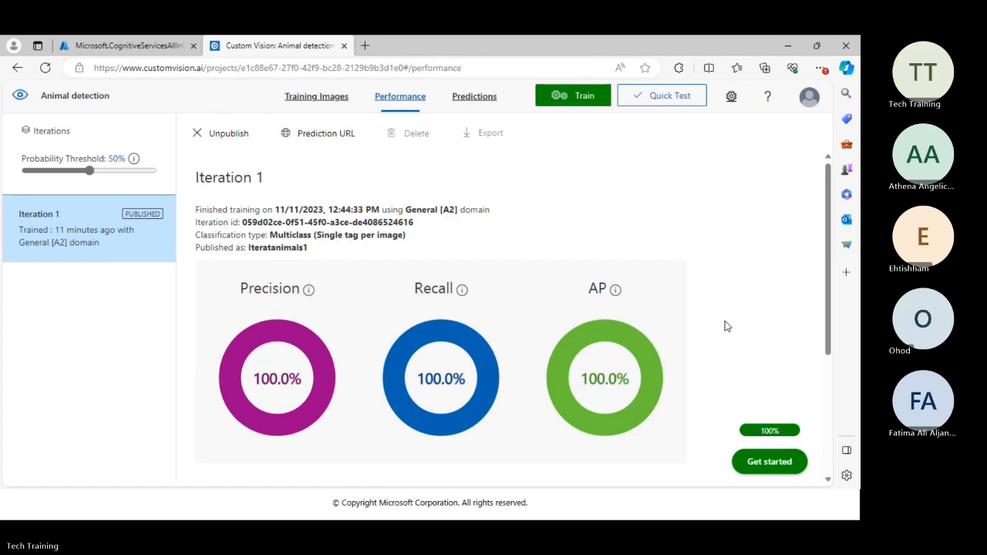
{"action": "scroll", "coordinate": [440, 259], "scroll_direction": "down", "scroll_amount": 3}
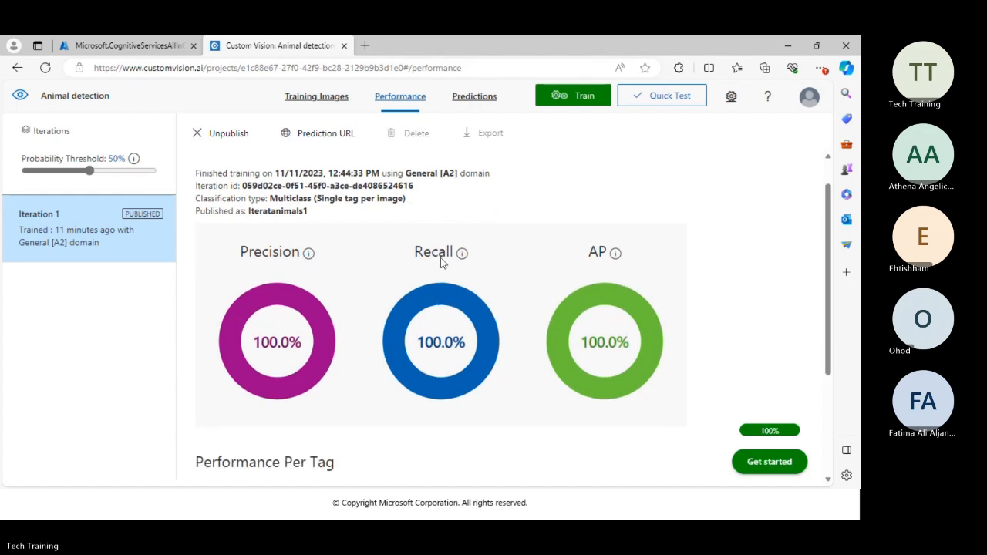
{"action": "scroll", "coordinate": [367, 291], "scroll_direction": "up", "scroll_amount": 3}
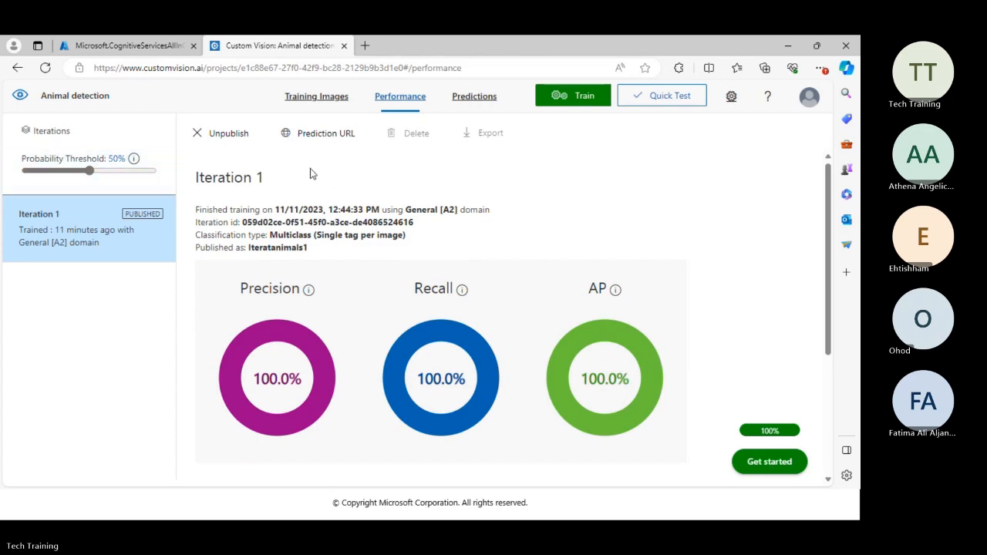
{"action": "left_click", "coordinate": [318, 135]}
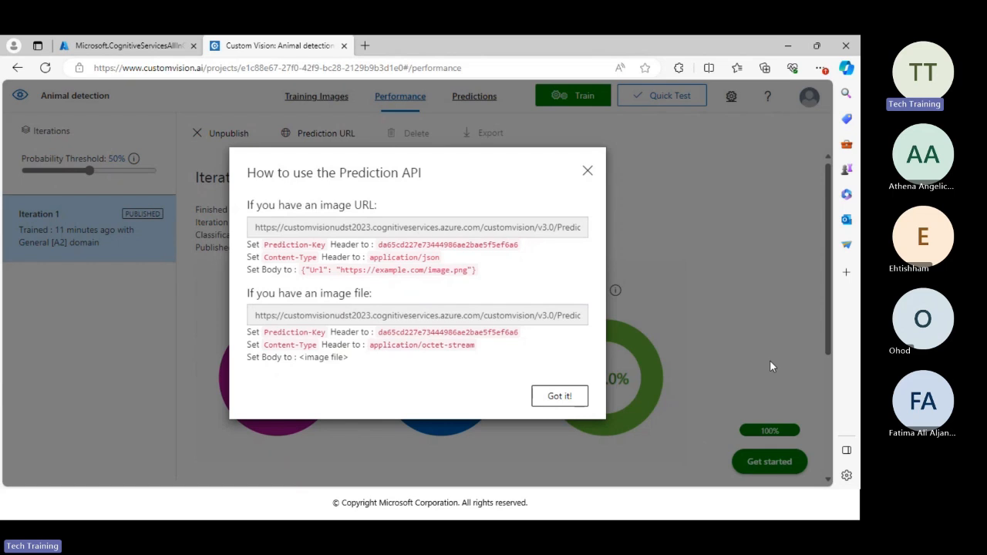
{"action": "left_click", "coordinate": [587, 170]}
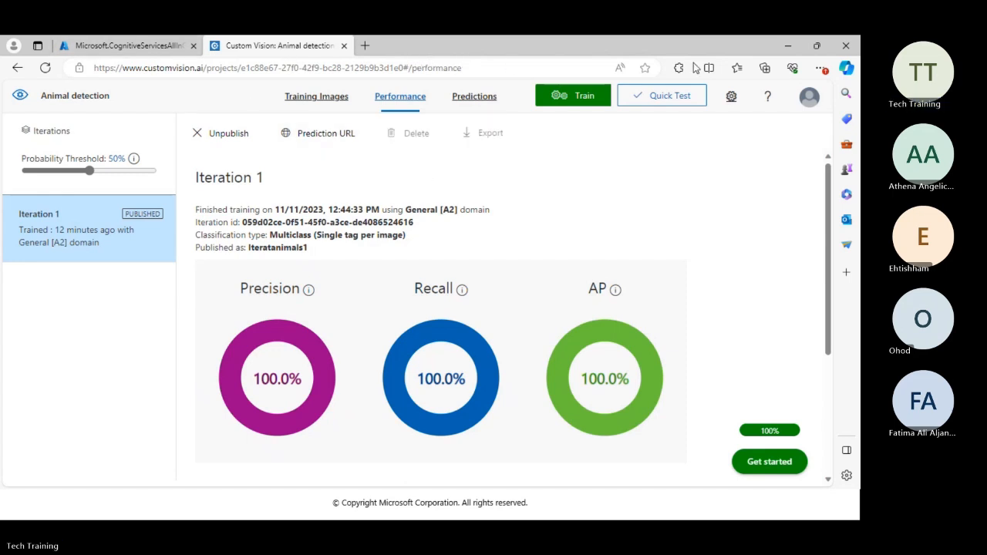
Go to the Azure portal home page and open a Cloud Shell PowerShell session.
{"action": "left_click", "coordinate": [142, 47]}
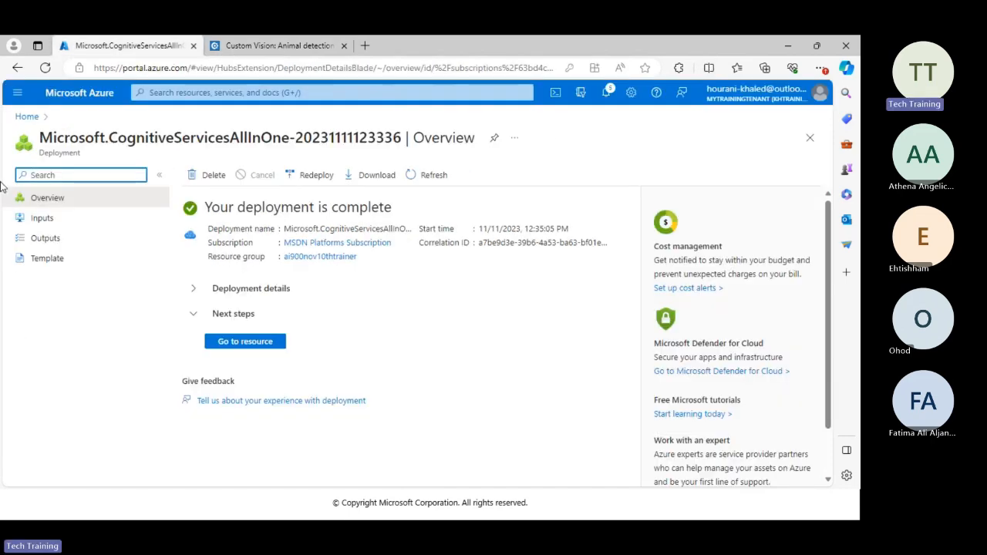
{"action": "left_click", "coordinate": [19, 116]}
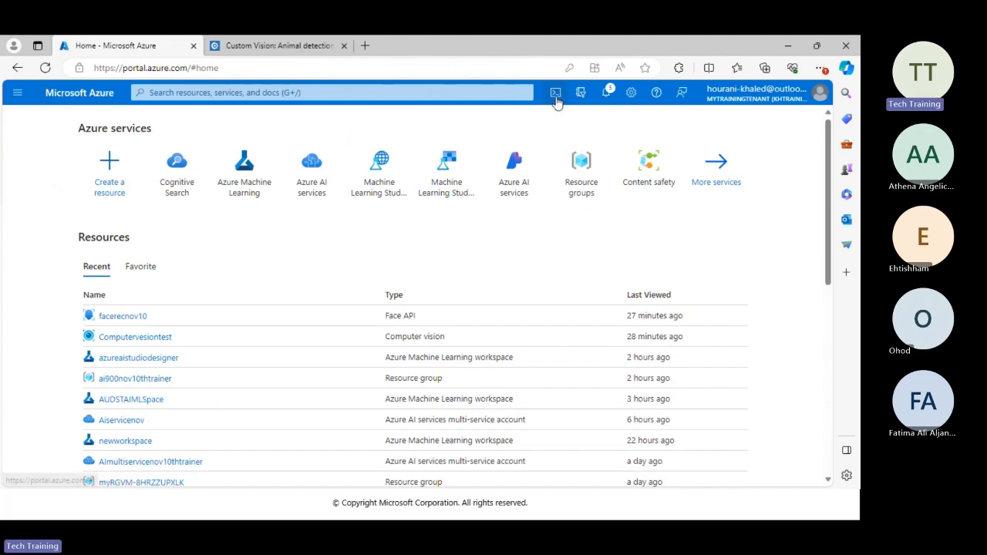
{"action": "left_click", "coordinate": [555, 93]}
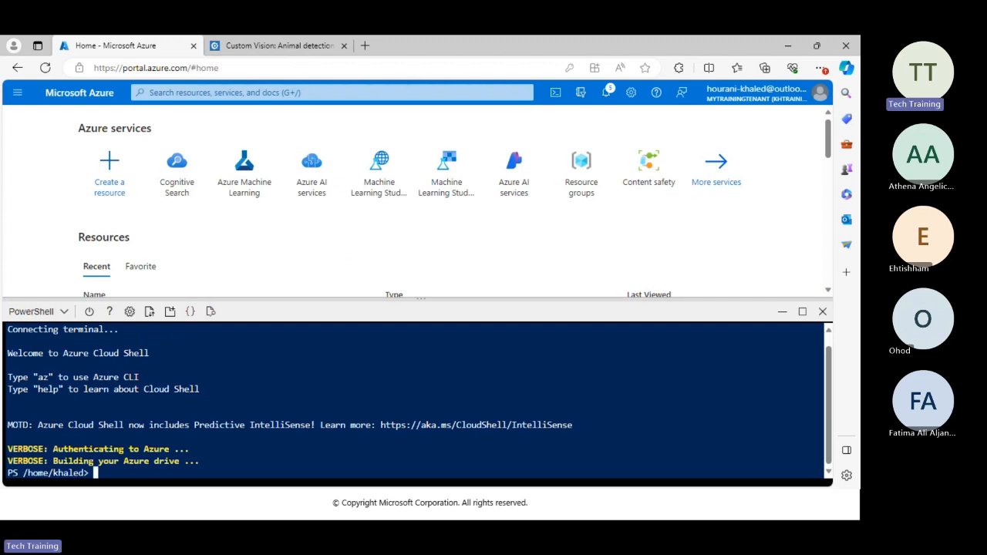
{"action": "scroll", "coordinate": [319, 286], "scroll_direction": "down", "scroll_amount": 2}
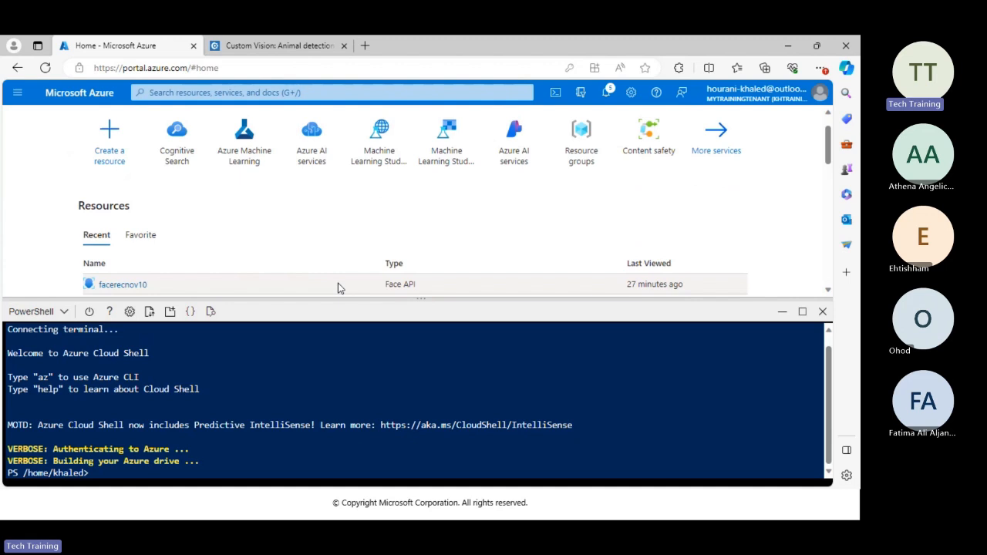
{"action": "scroll", "coordinate": [347, 287], "scroll_direction": "up", "scroll_amount": 1}
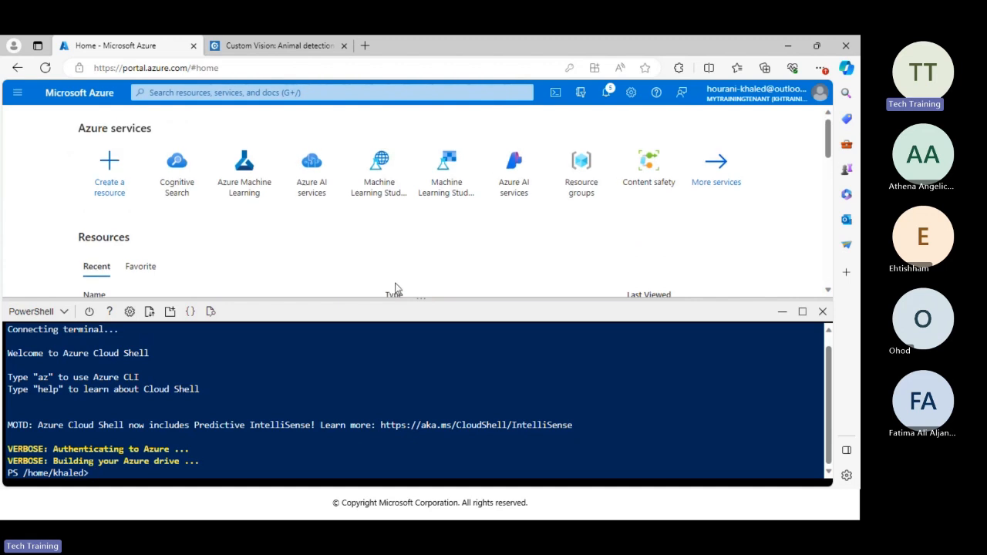
Switch from the Azure portal to another open window.
{"action": "key", "text": "alt+Tab"}
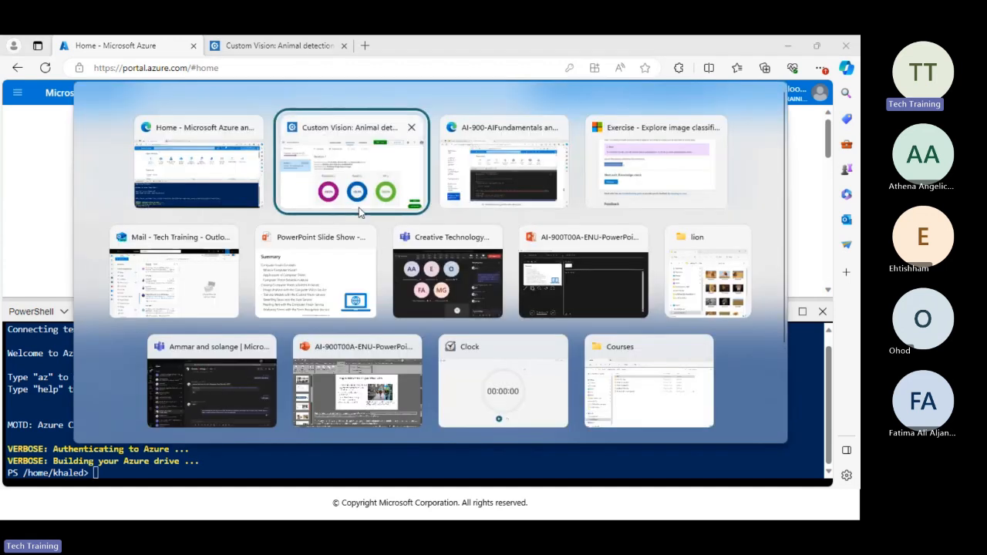